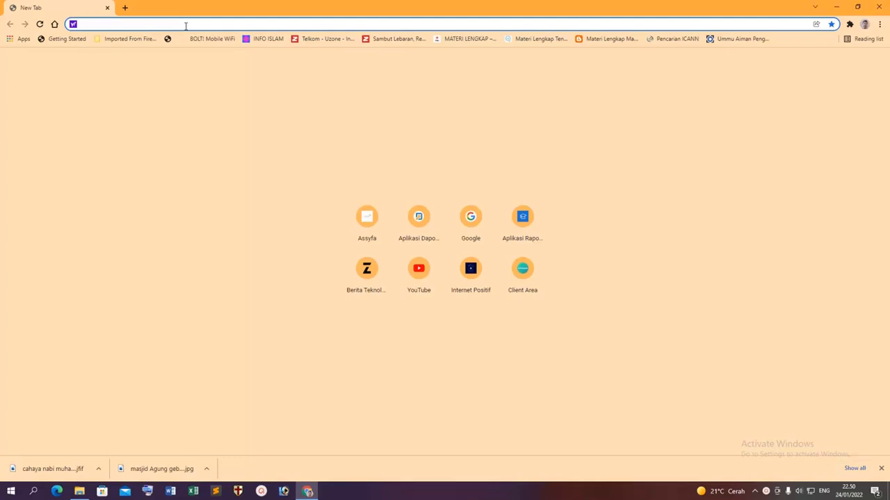
Load the PPDB Online site, look over the registration form's program choices, and log in as Admin.
text(pp)
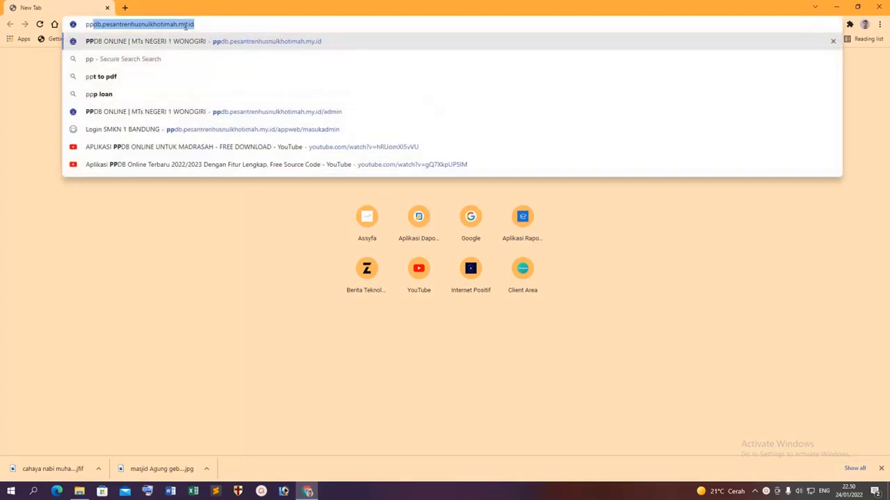
key(Return)
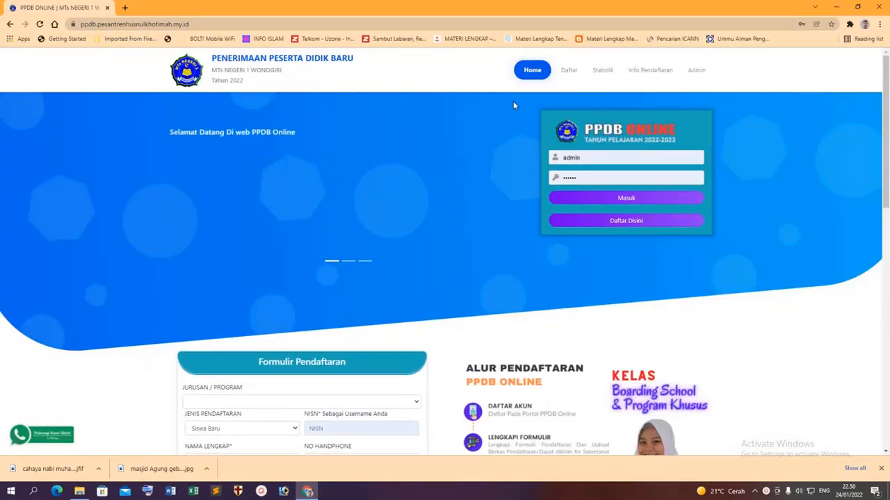
scroll(461, 292, down, 3)
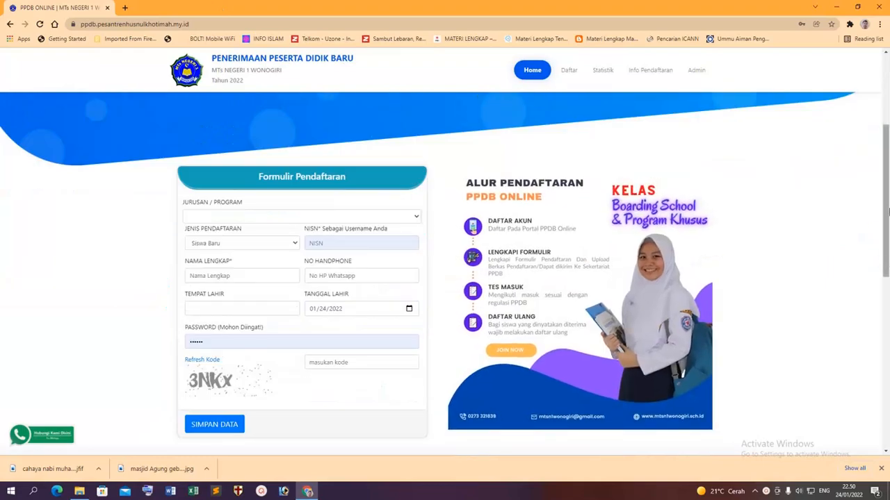
scroll(888, 210, down, 1)
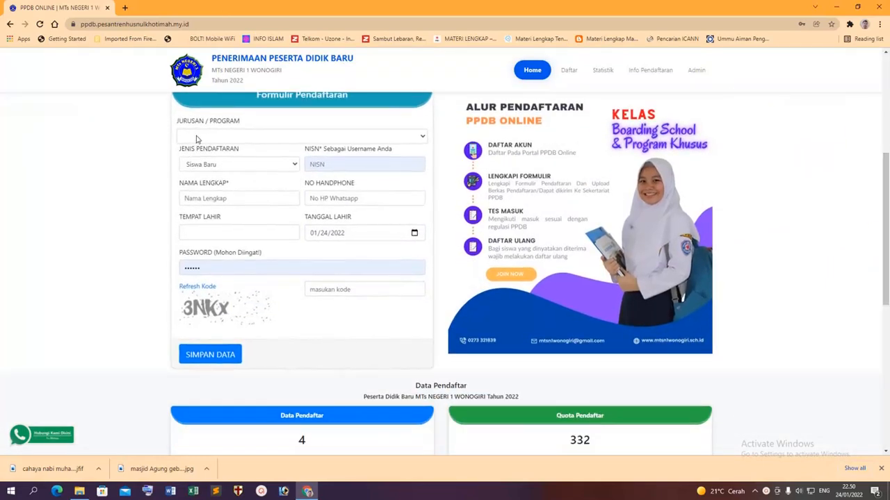
click(197, 137)
scroll(820, 198, up, 4)
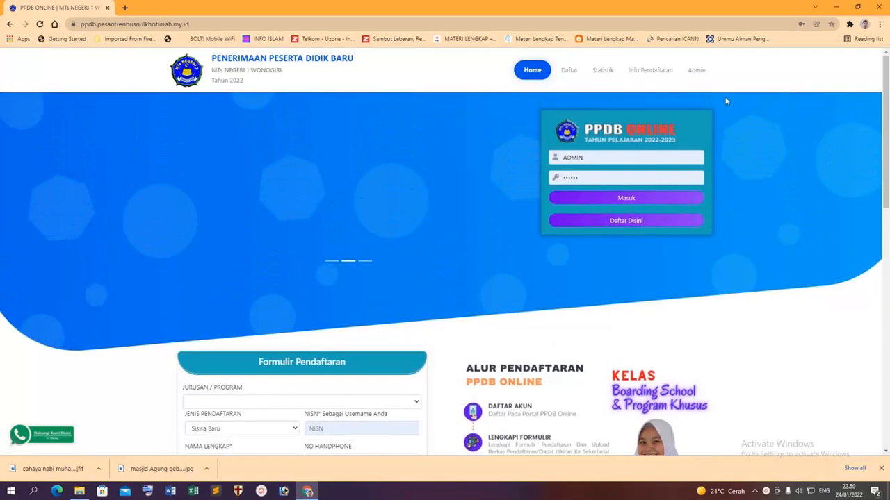
click(698, 72)
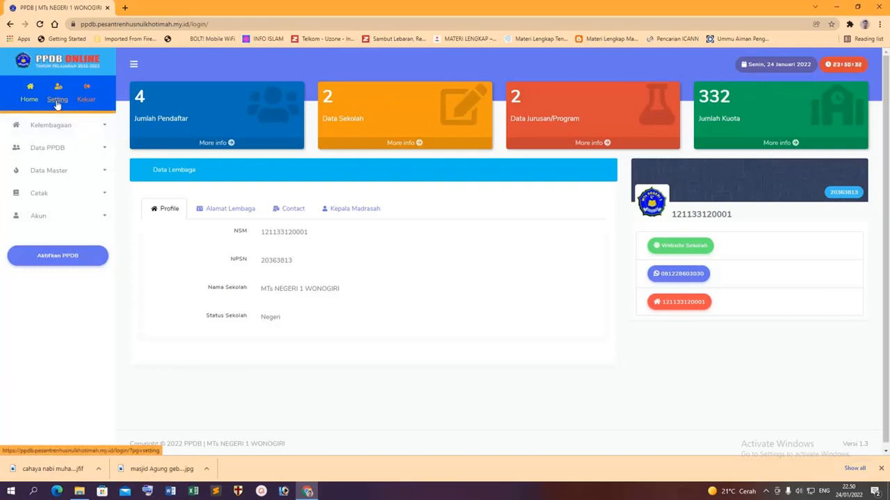
In Kelembagaan > Profil Lembaga, clear the NSM and set NPSN to 20244775.
click(49, 123)
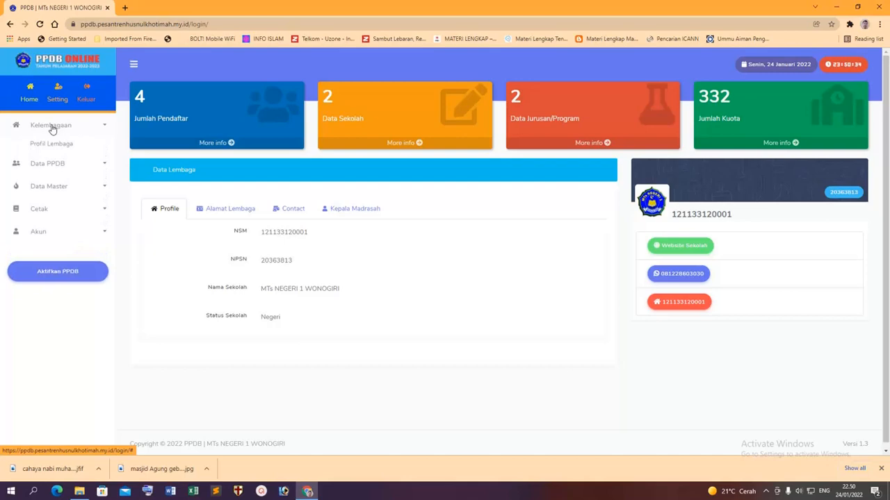
click(52, 144)
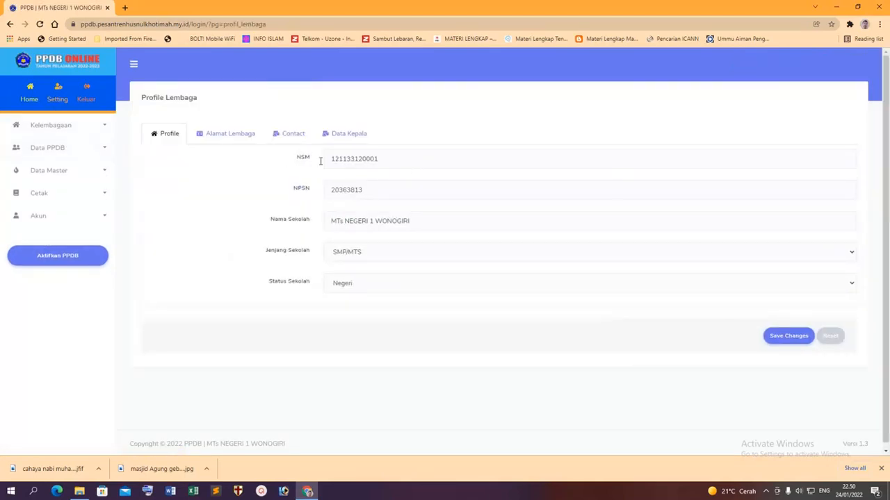
drag(420, 159, 271, 167)
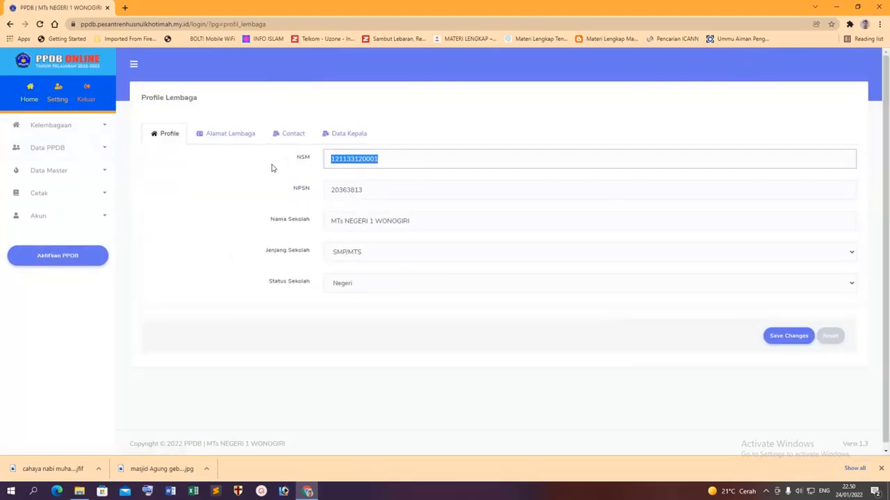
key(BackSpace)
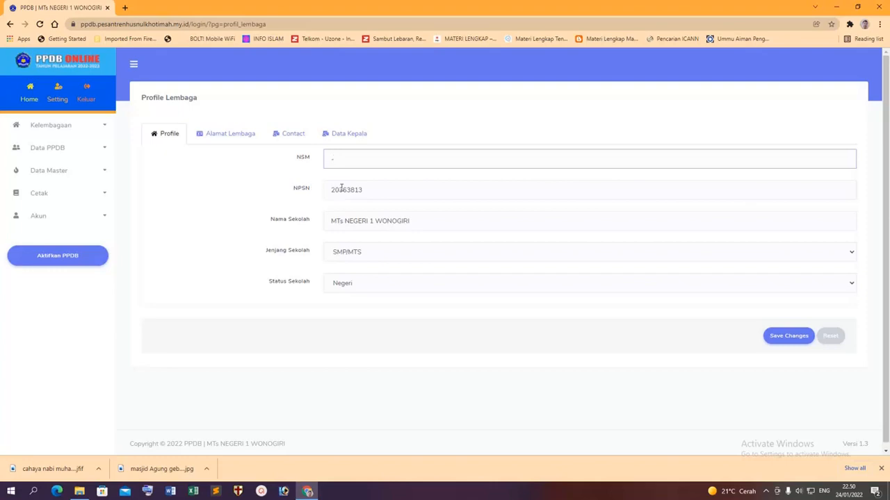
drag(404, 188, 167, 187)
text(2024)
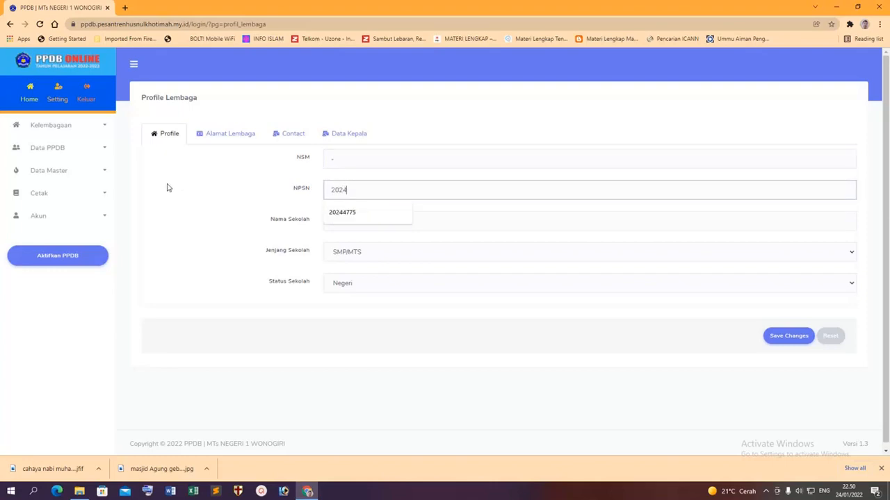
text(4775)
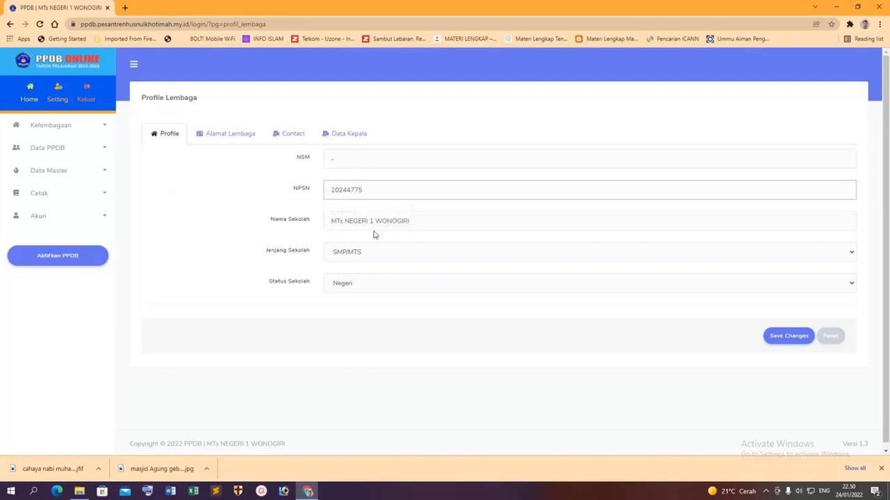
Rename the school to SMP ISLAM HUSNUL KHOTIMAH, keep level SMP/MTS, and set status Swasta.
drag(463, 221, 168, 221)
text(SM)
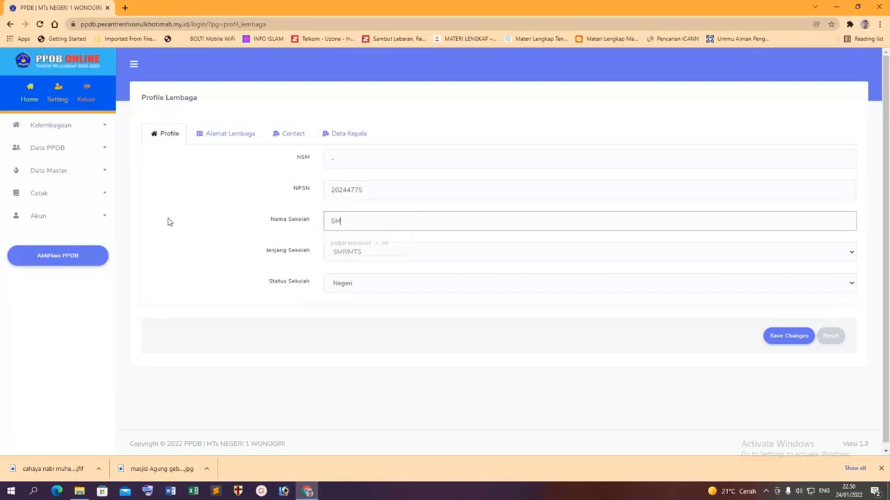
text(P ISLAM HUSNUL KHOTIMAH)
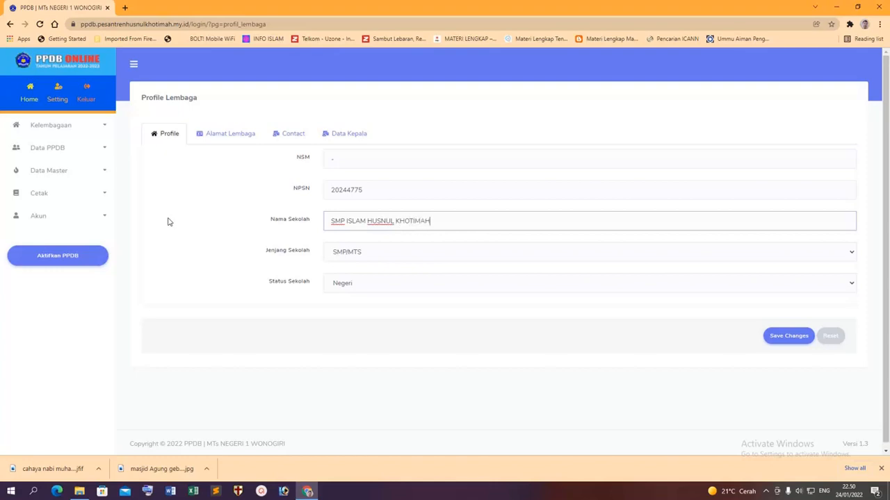
click(386, 254)
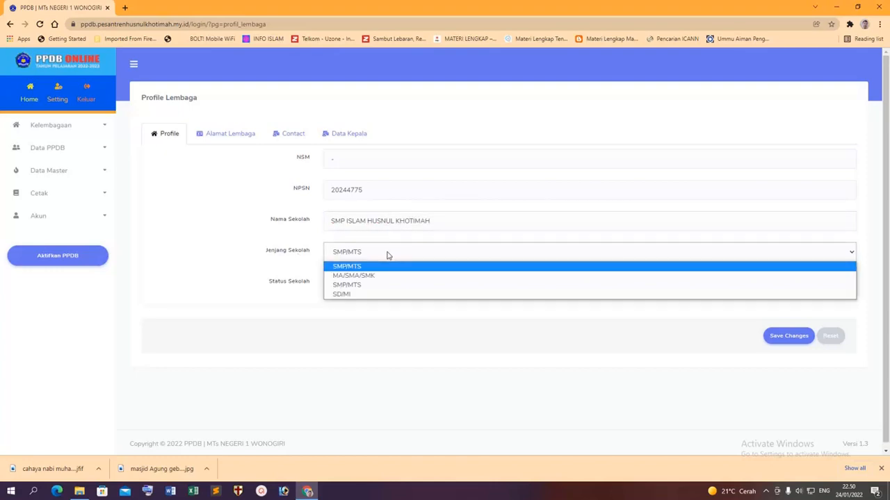
click(226, 257)
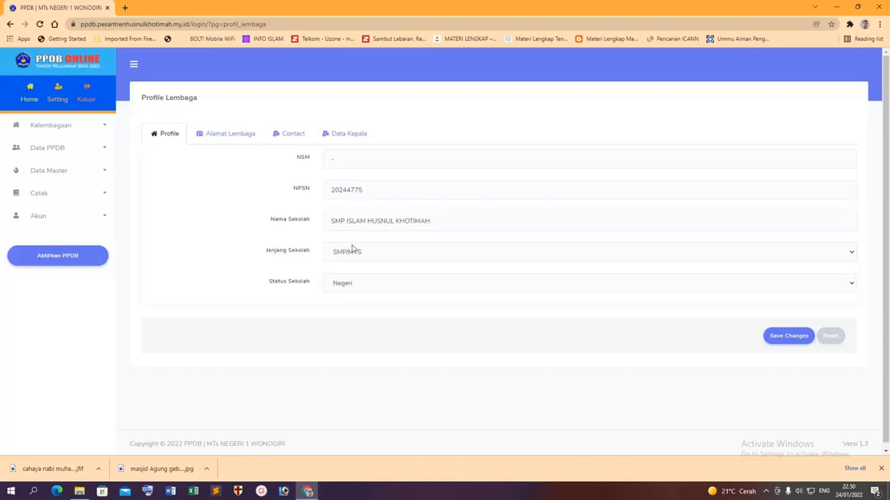
click(384, 254)
click(384, 255)
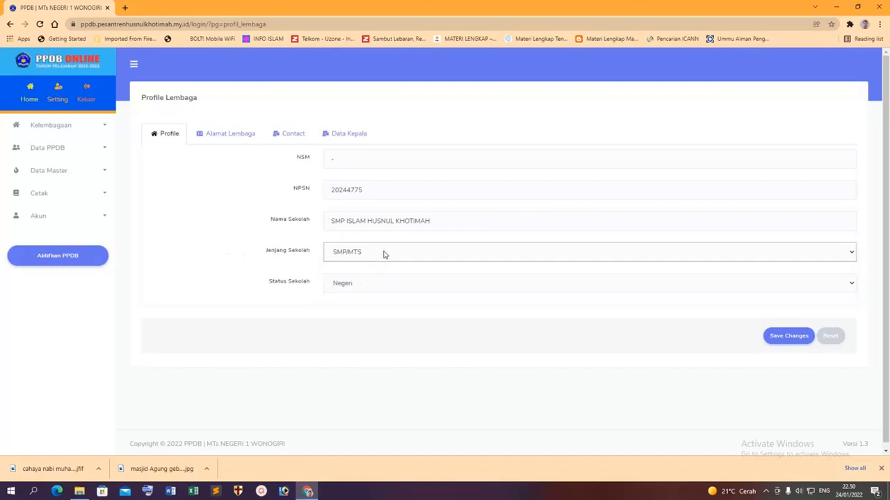
click(380, 286)
click(359, 317)
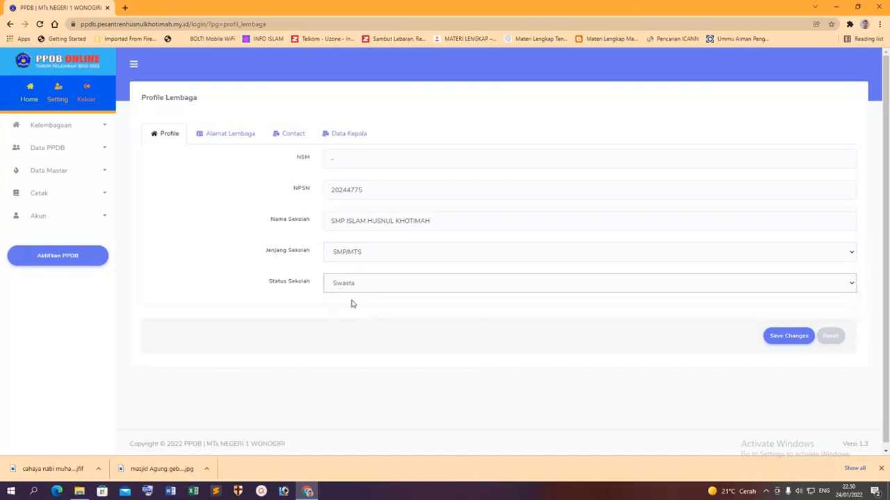
click(232, 135)
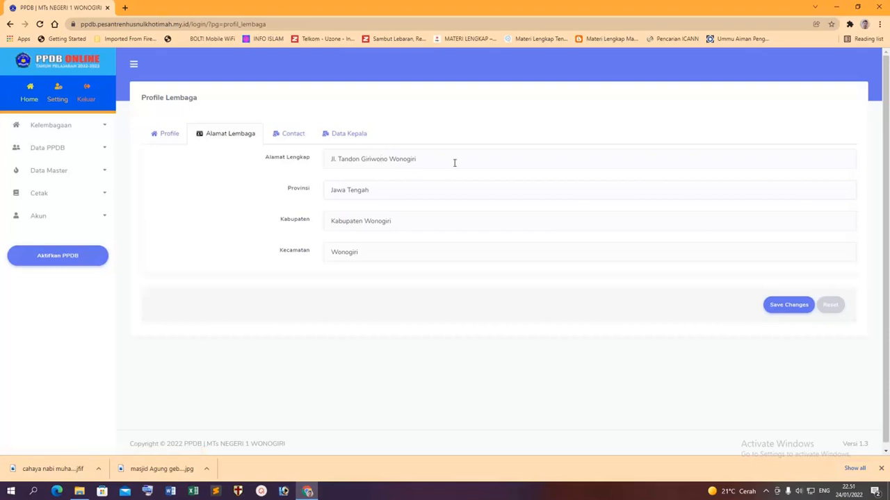
drag(455, 161, 324, 163)
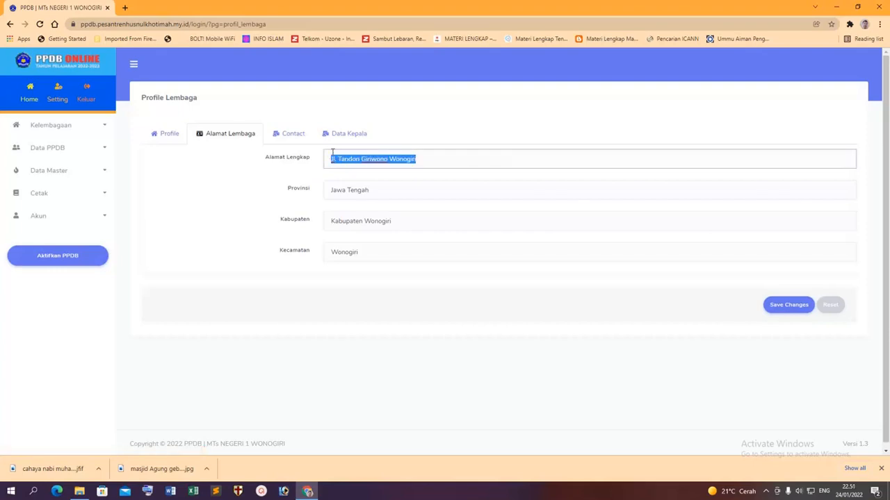
text(Jl)
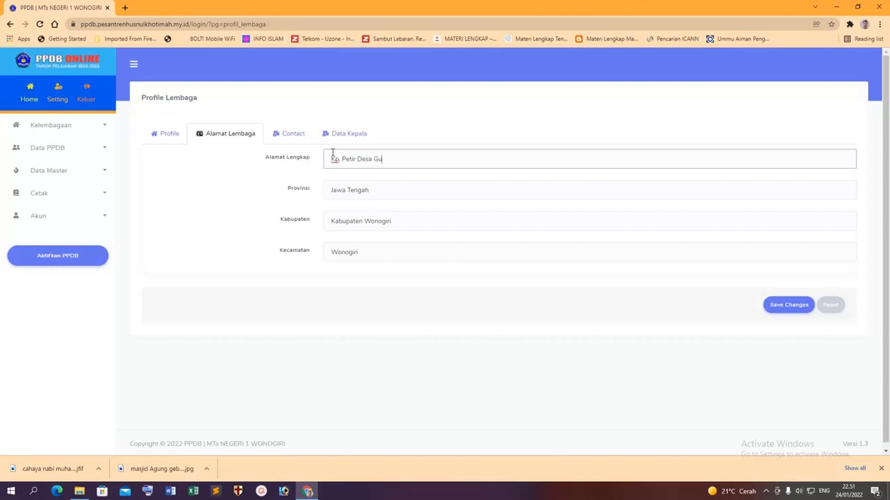
text(najaya,)
key(BackSpace)
key(BackSpace)
drag(403, 188, 207, 200)
text(Jaw)
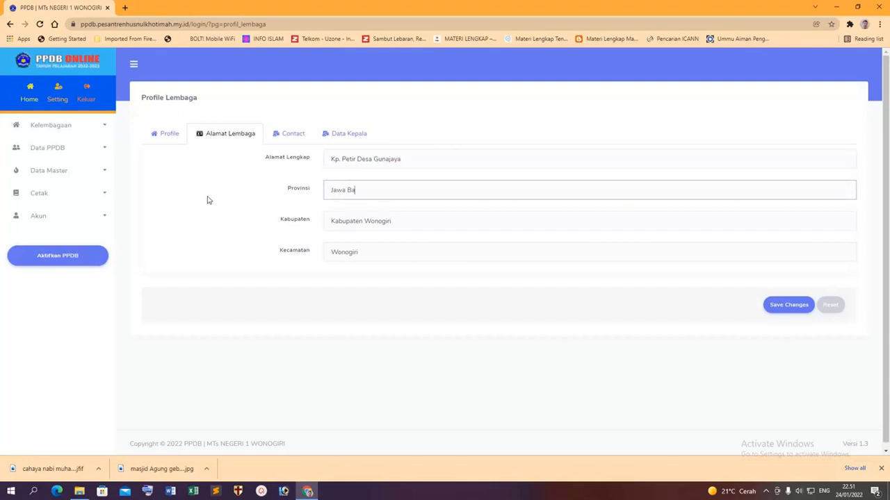
key(Return)
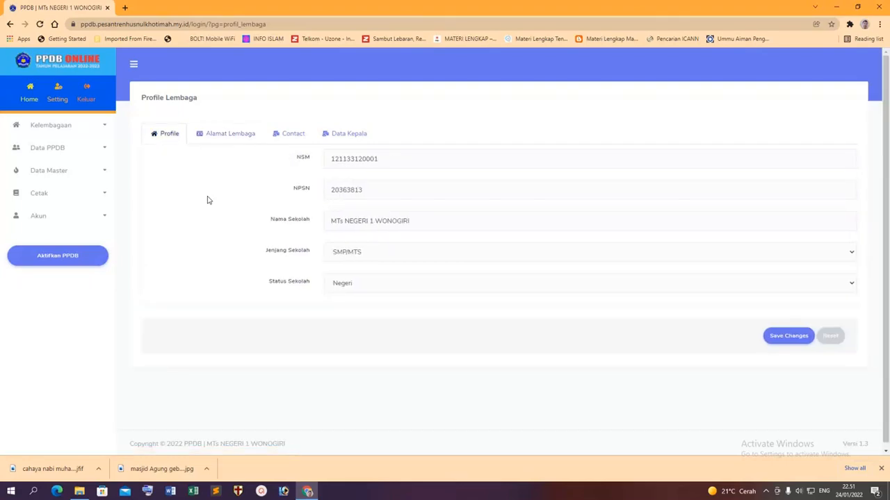
Clear the NSM again and enter NPSN 20244775 from the suggestion.
double_click(382, 160)
key(BackSpace)
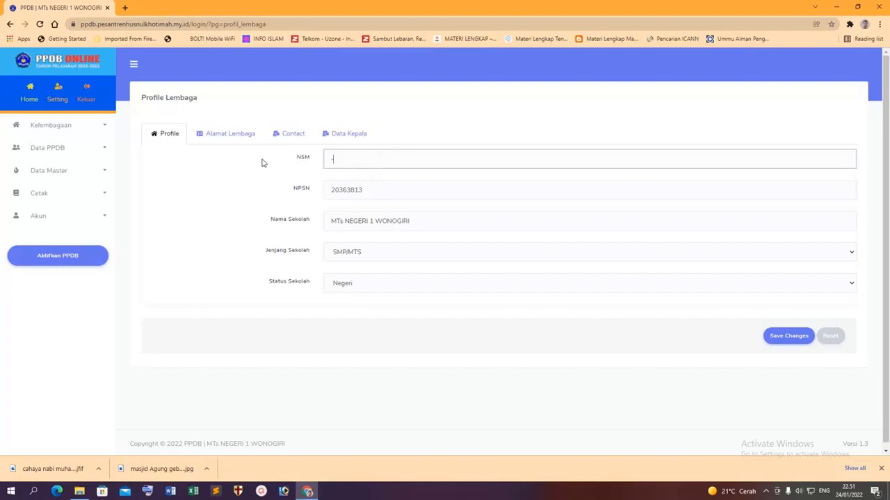
double_click(368, 194)
text(20244775)
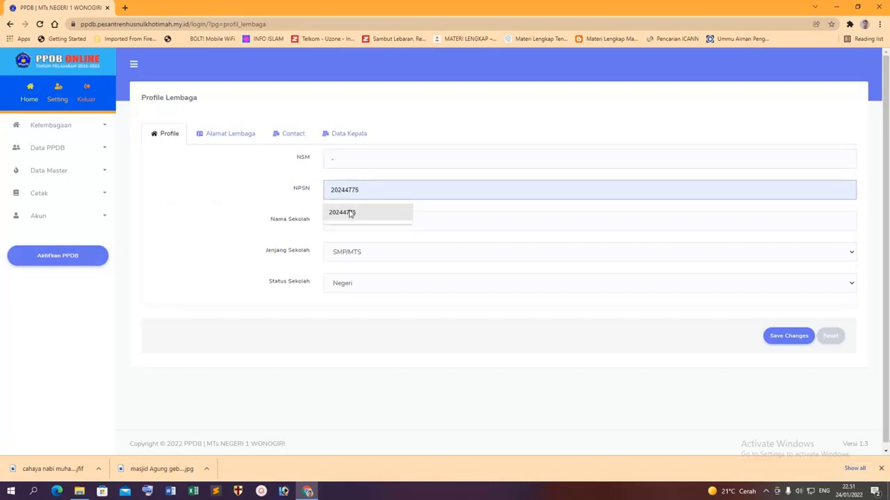
click(351, 212)
Set school name SMP ISLAM HUSNUL KHOTIMAH, level SMP/MTS, status Swasta, and save the profile.
drag(413, 218, 214, 224)
text(SMP ISLAM HUSNUL KHOTIMAH)
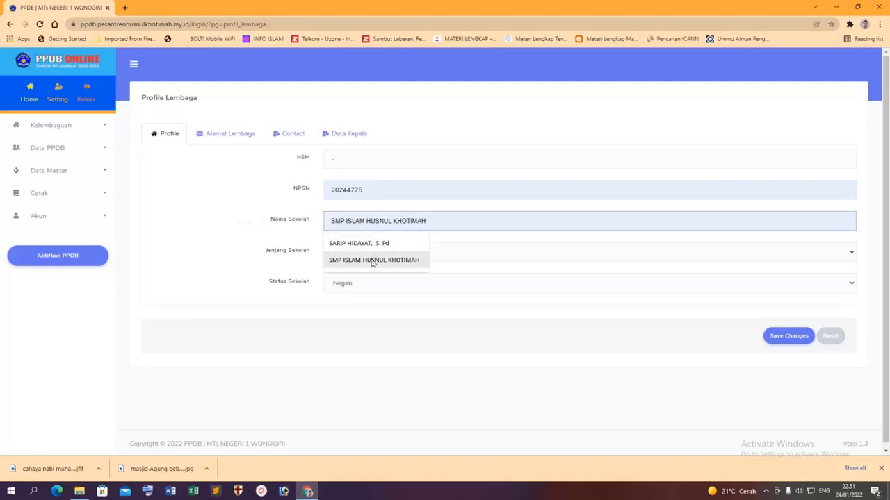
click(373, 260)
click(411, 252)
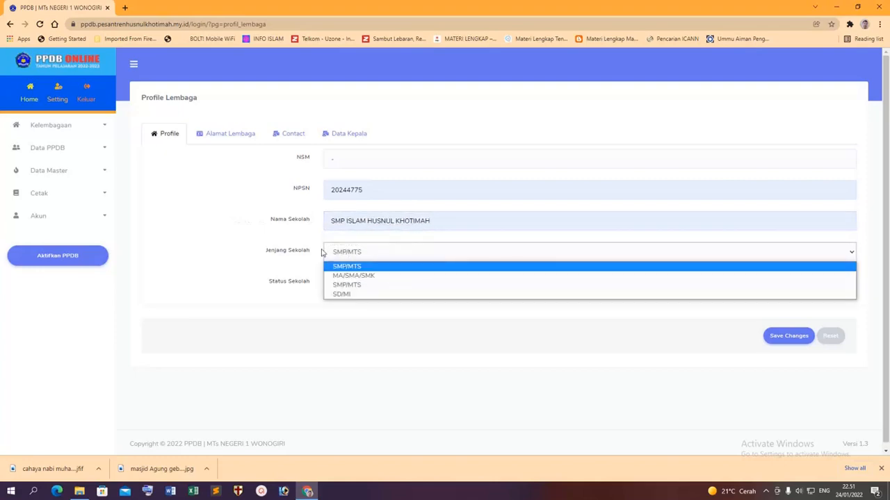
click(272, 263)
click(362, 284)
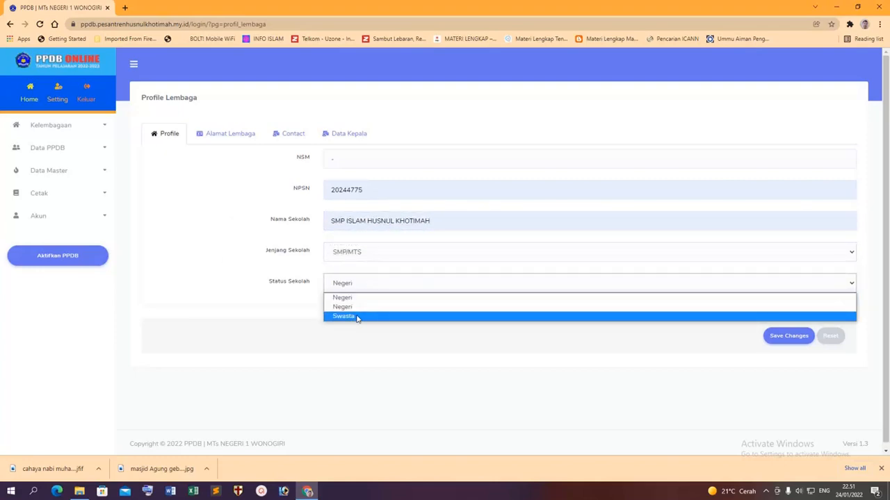
click(357, 316)
click(765, 337)
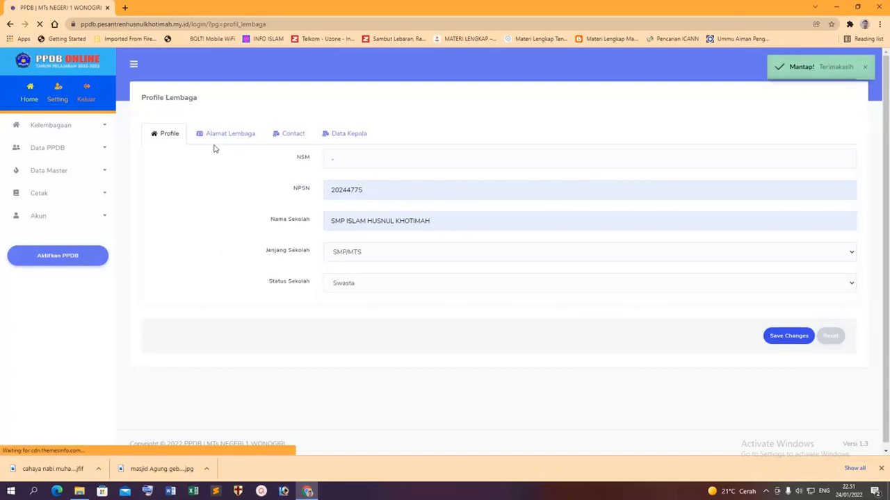
On the address tab, replace the full street address and change the province to Jawa Barat.
click(211, 136)
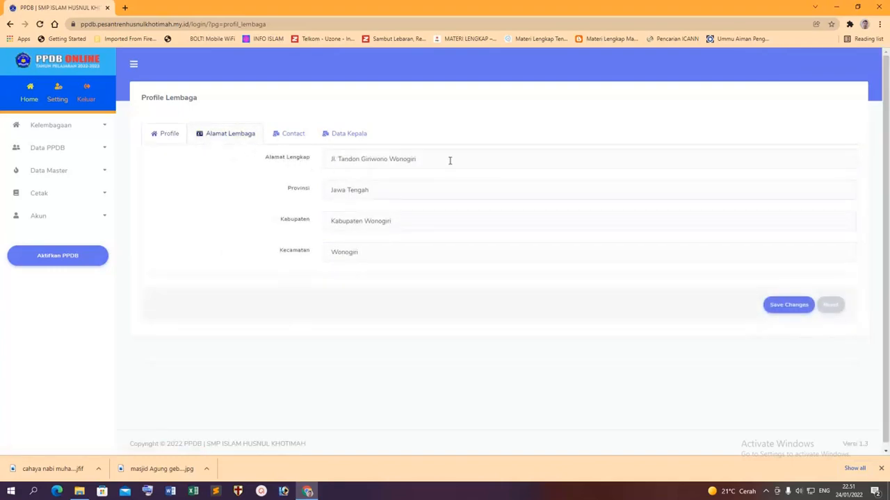
drag(450, 160, 277, 163)
text(k)
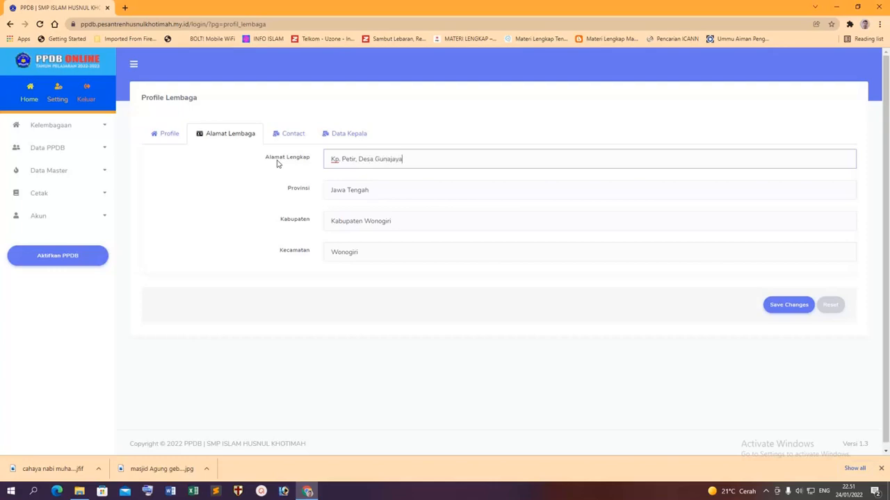
drag(380, 191, 349, 190)
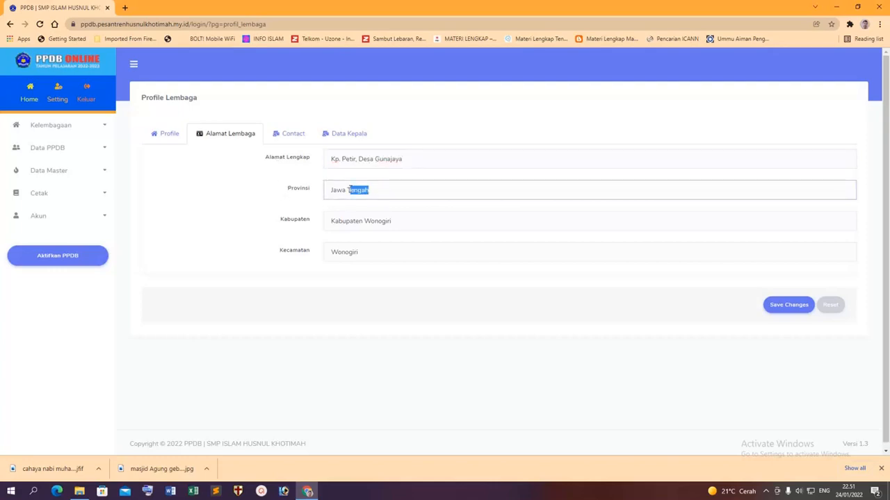
text(Barat)
Set the regency to Kabupaten Tasikmalaya and the district to Manonjaya, then save the address.
drag(409, 220, 328, 221)
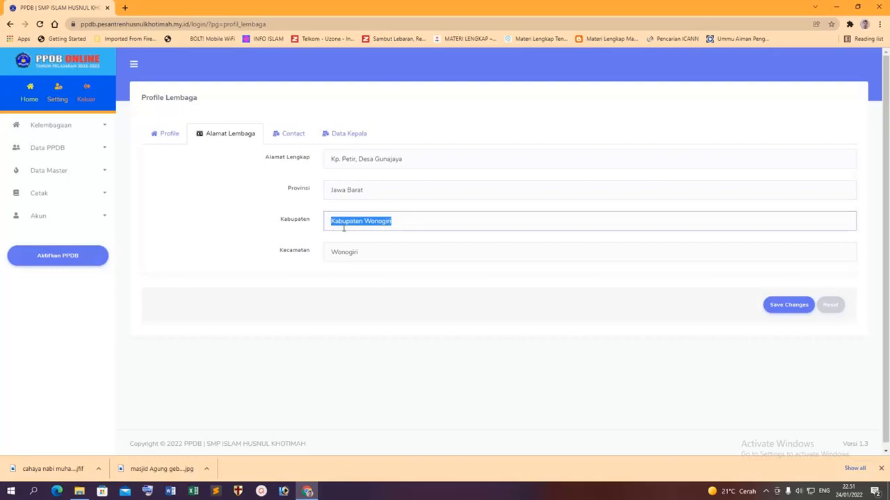
drag(406, 218, 364, 221)
text(Tasikmalay)
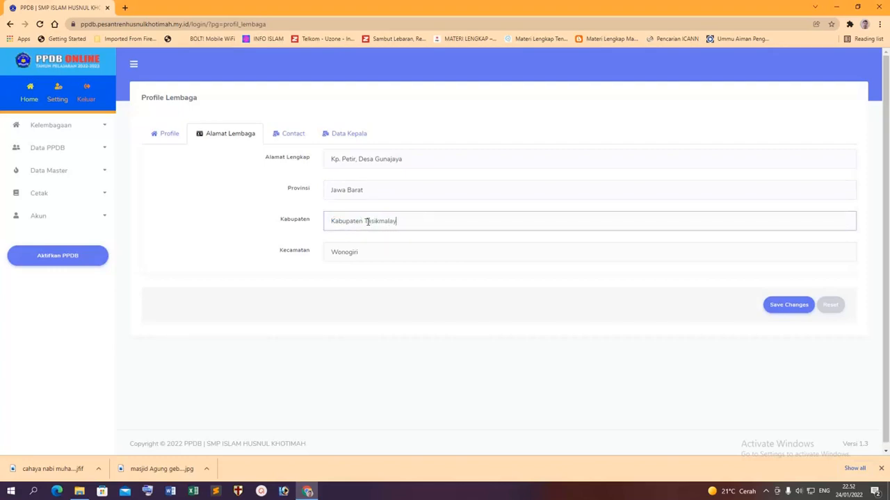
text(a)
drag(385, 251, 177, 262)
text(Manonjaya)
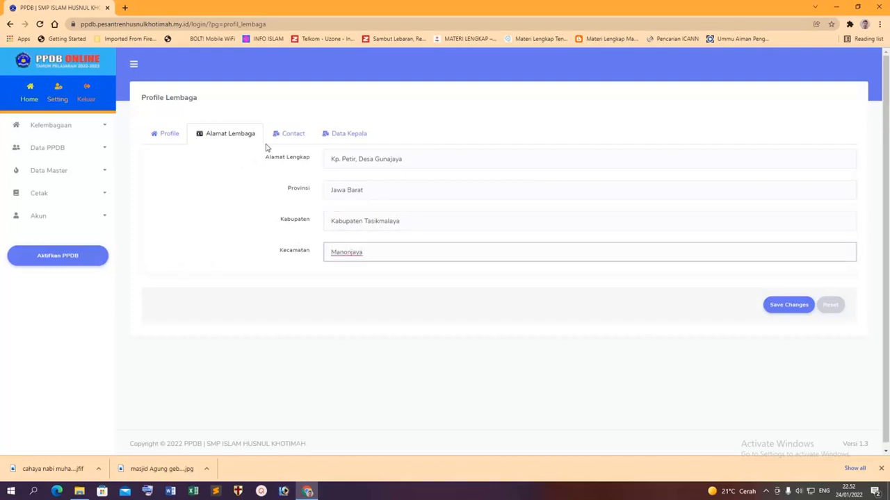
click(781, 306)
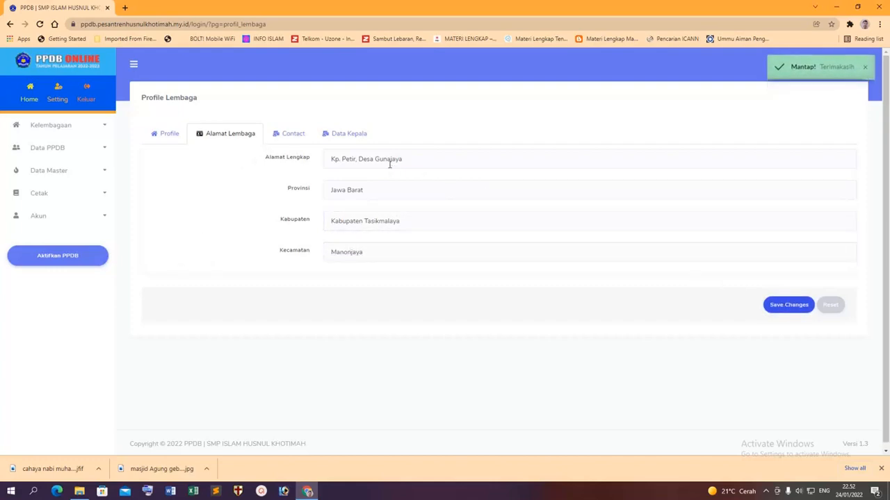
click(299, 133)
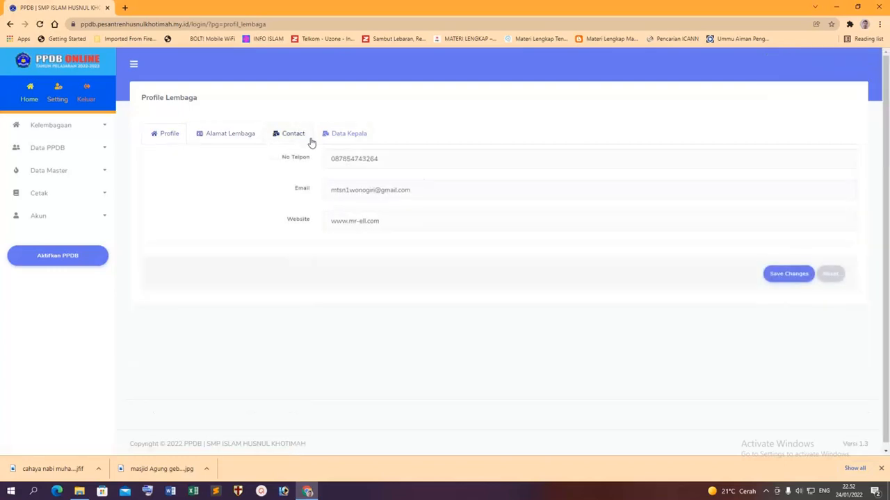
drag(410, 159, 187, 165)
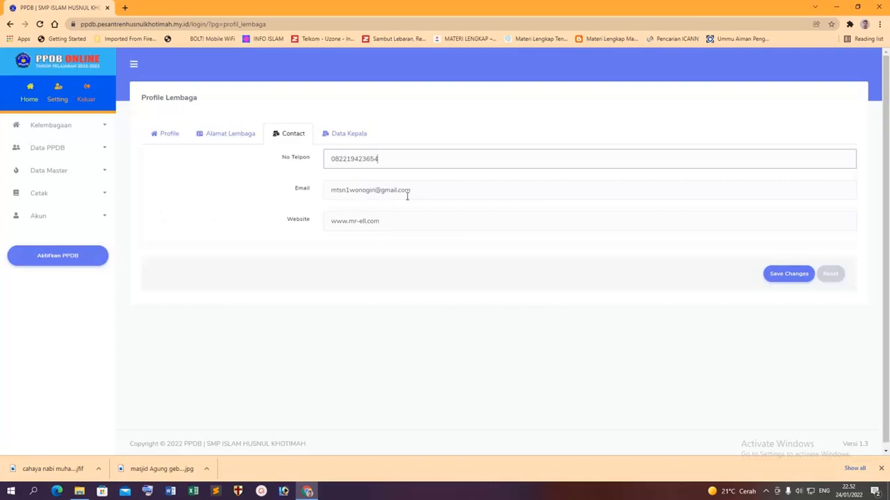
double_click(374, 189)
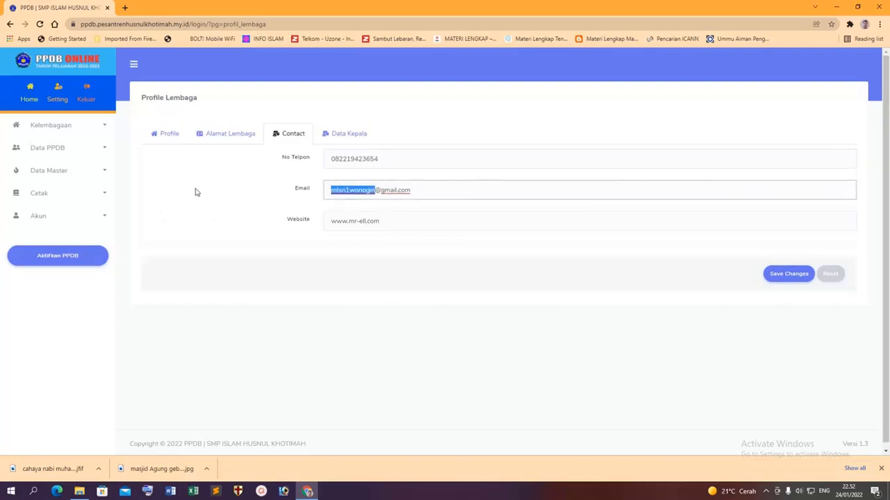
text(smpislamhusnul)
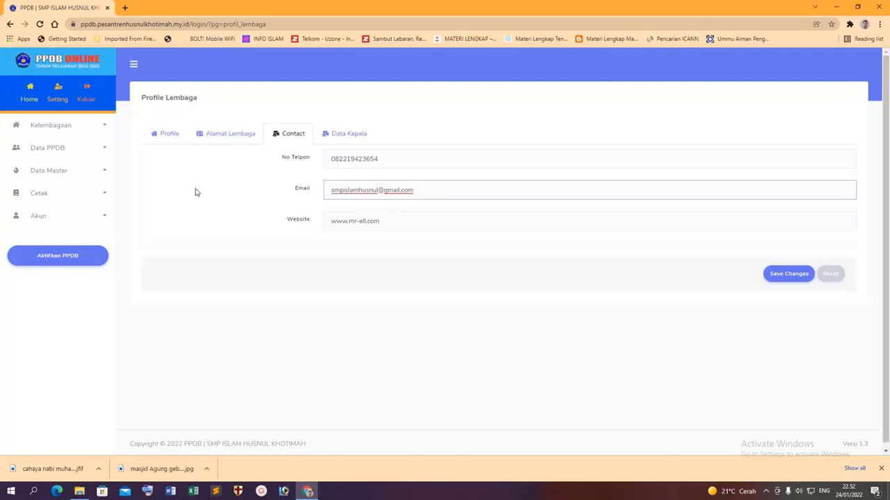
text(khotimah)
drag(397, 223, 355, 221)
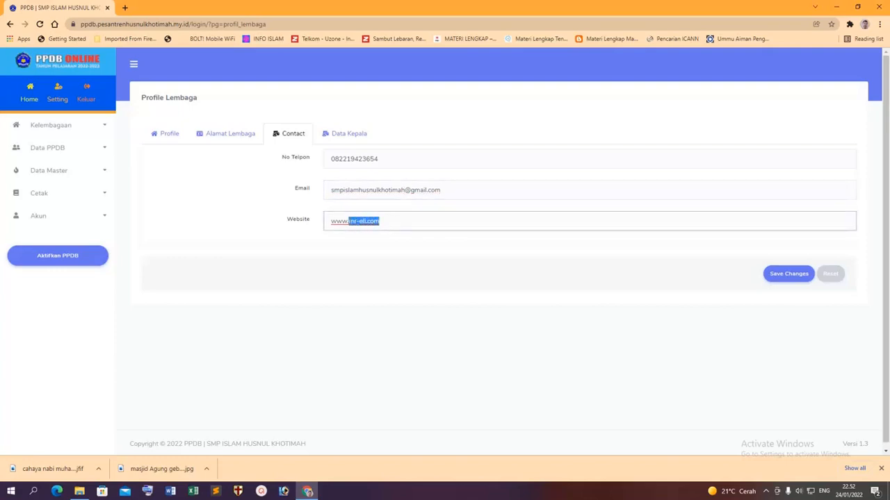
text(smpislamhusnulkhotimah.site)
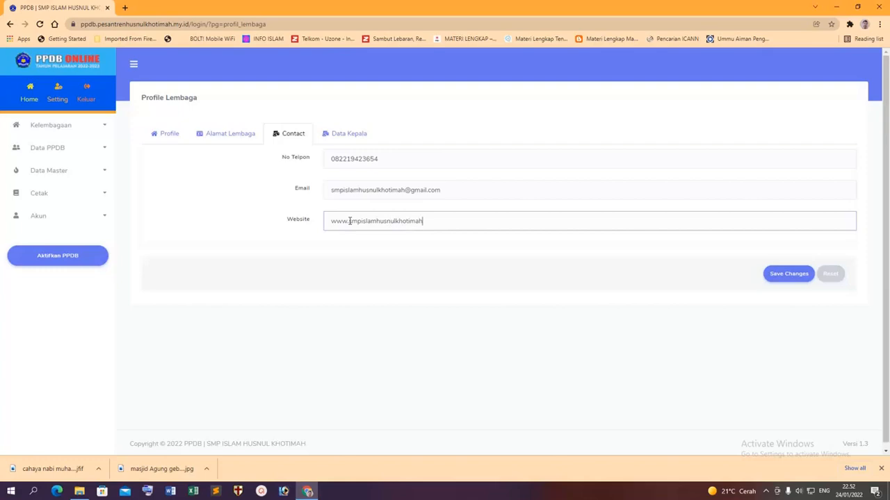
click(790, 273)
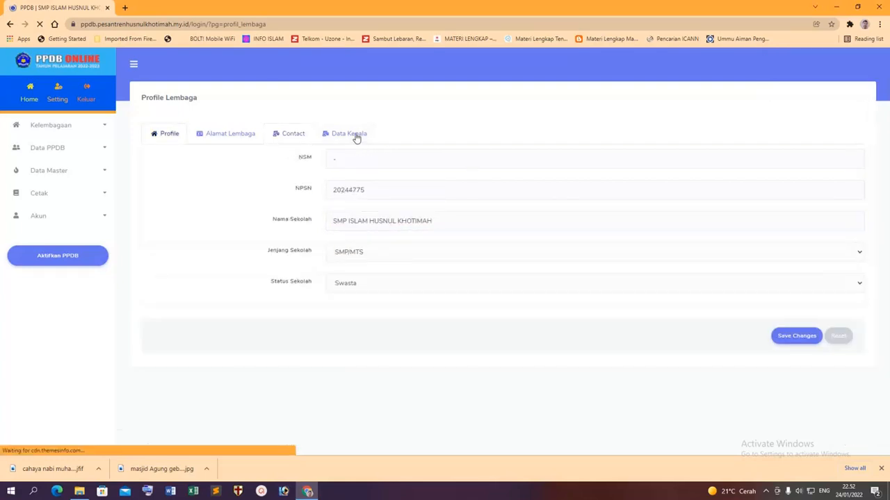
On Data Kepala, enter the new principal's name, set the NIP to '-', and save.
click(316, 137)
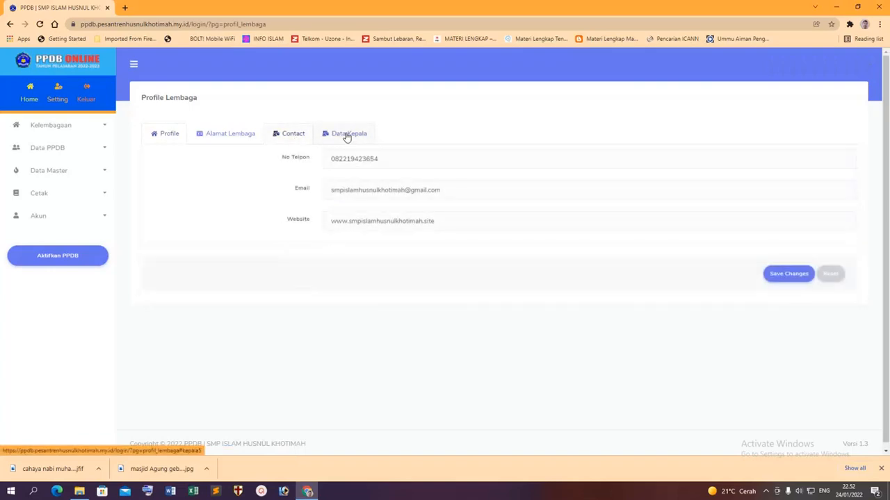
click(354, 137)
drag(402, 155, 256, 161)
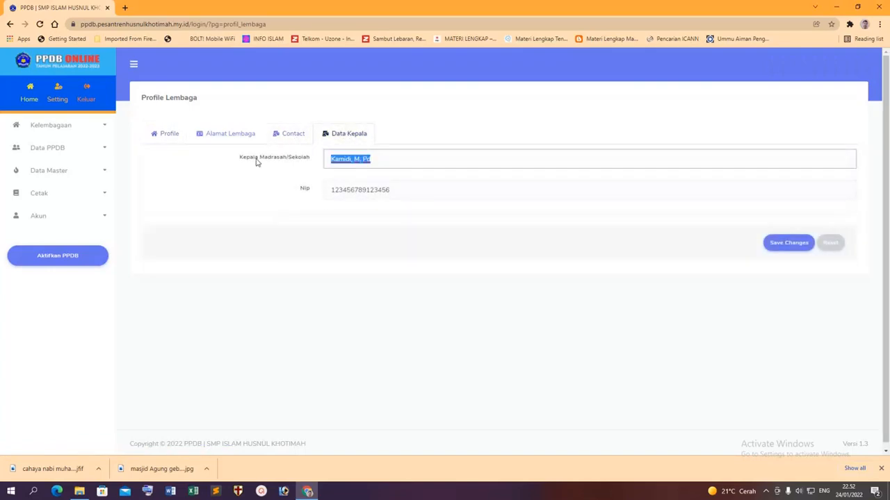
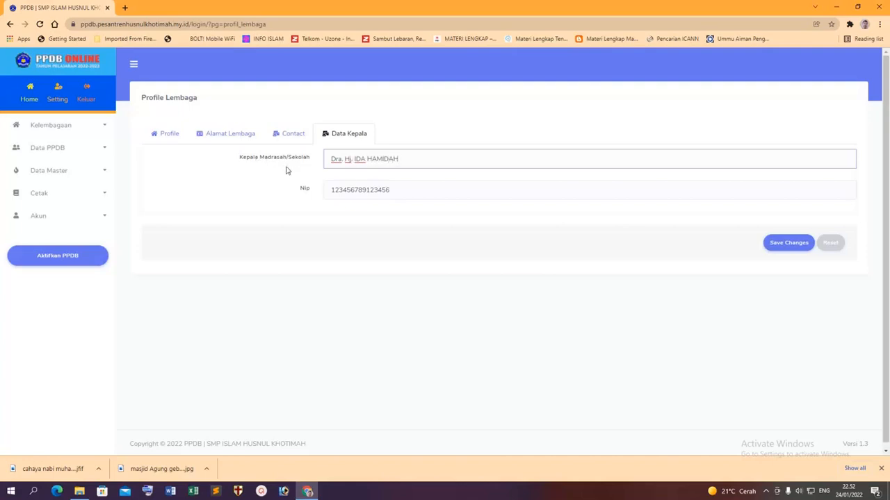
key(Tab)
text(-)
click(767, 245)
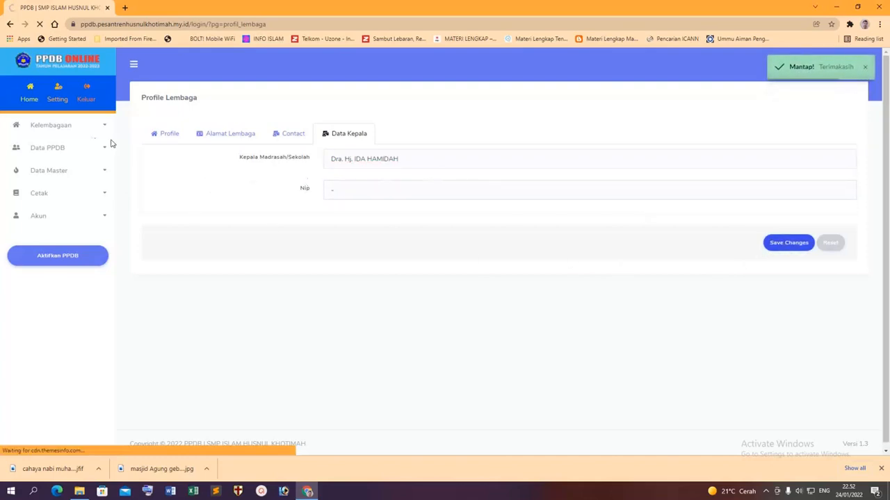
click(29, 99)
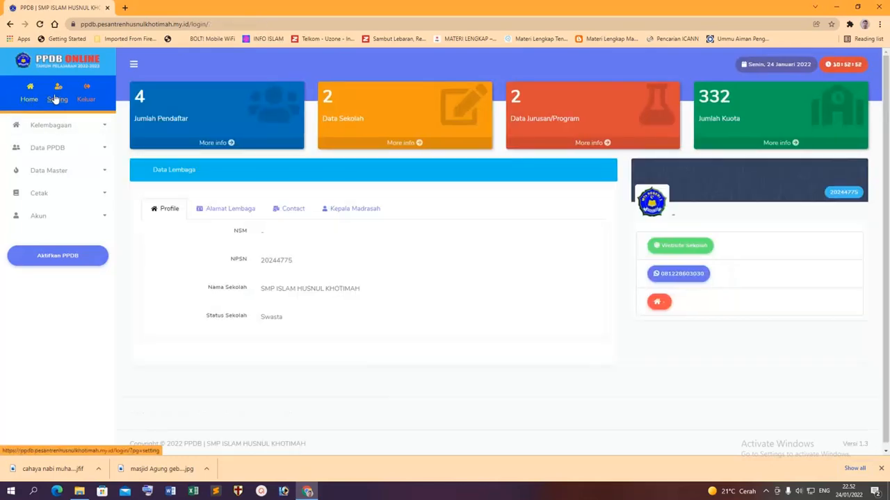
Go to the Setting page after briefly revisiting Kelembagaan > Profil Lembaga.
click(57, 98)
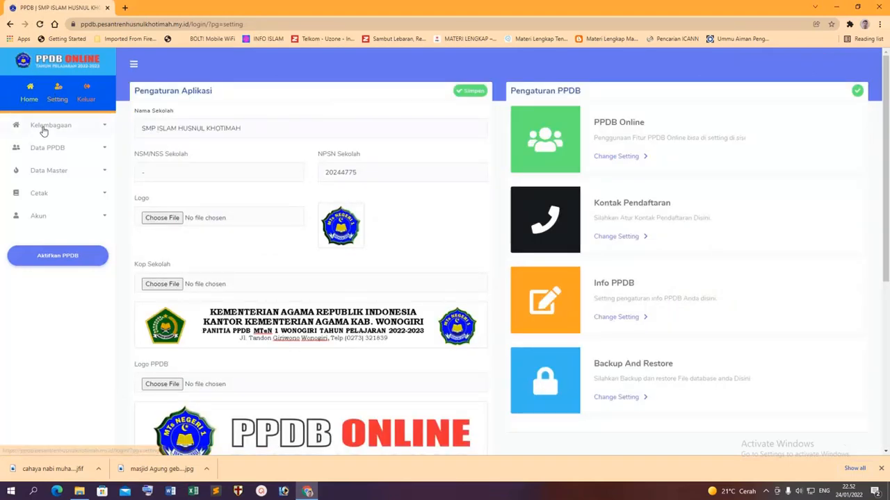
click(50, 125)
click(48, 144)
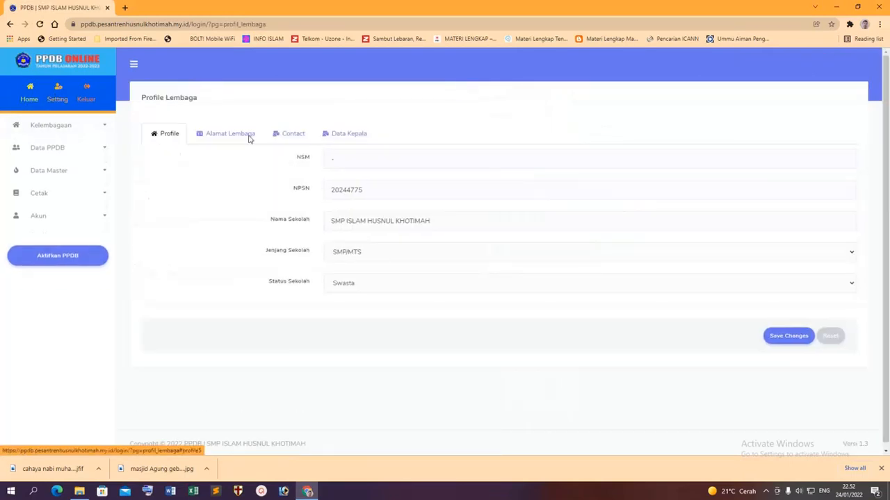
click(56, 147)
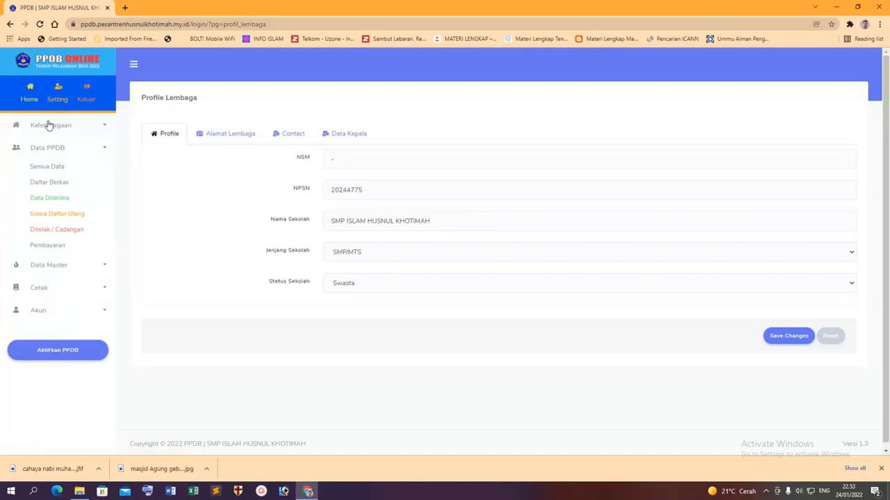
click(89, 124)
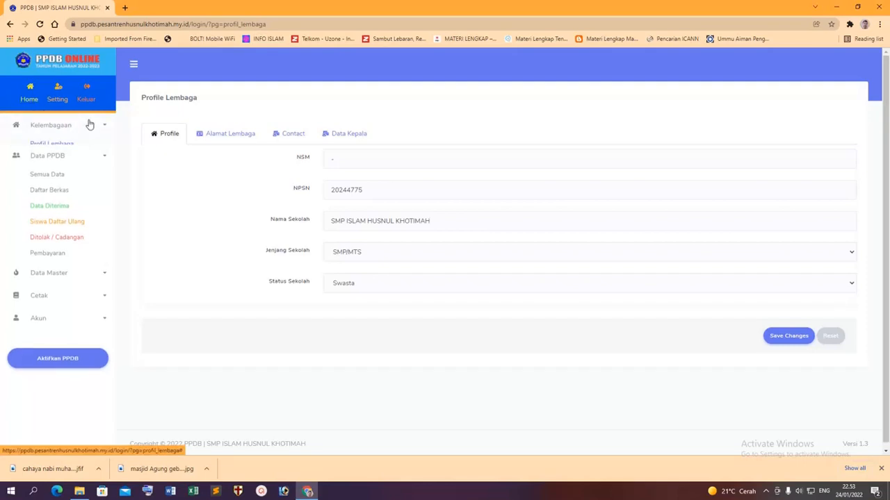
click(54, 144)
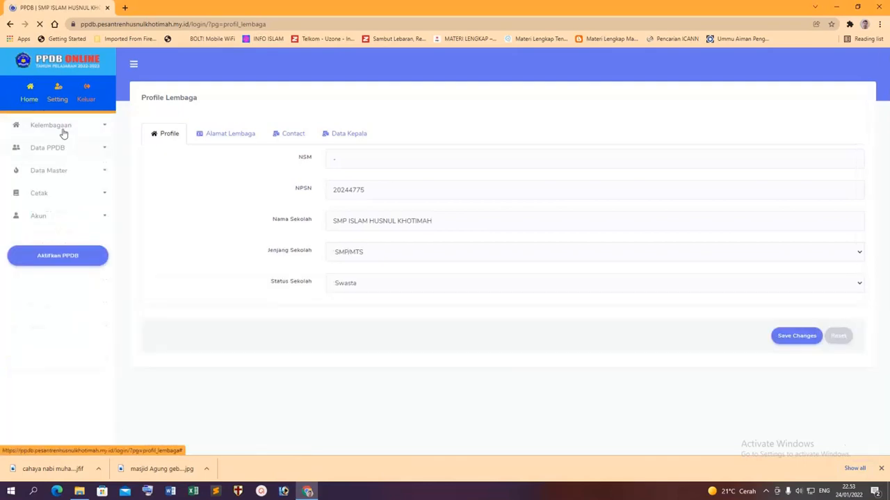
click(57, 99)
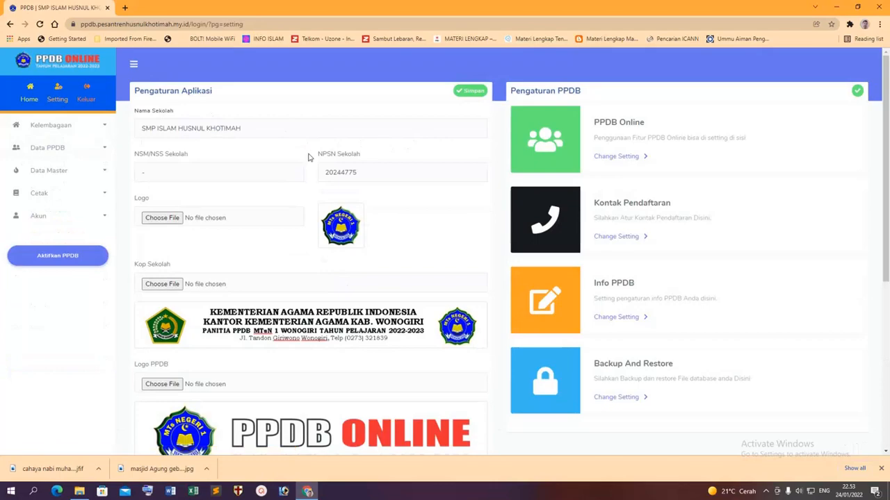
Browse for a new school logo image in the Pengaturan Aplikasi panel.
scroll(292, 177, down, 2)
scroll(366, 167, up, 2)
scroll(333, 208, down, 1)
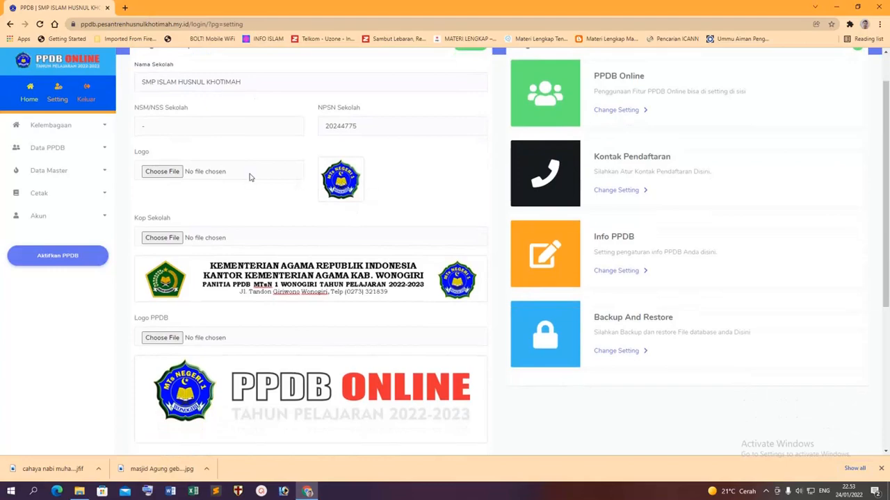
click(175, 171)
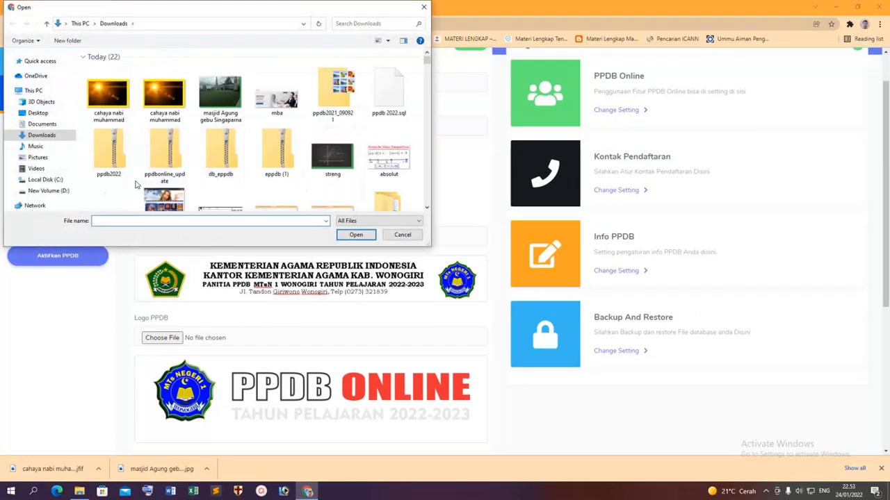
Set the school logo to 20244775d33.png from the D: drive, then launch Microsoft Word.
scroll(135, 184, down, 3)
click(48, 190)
scroll(275, 179, down, 1)
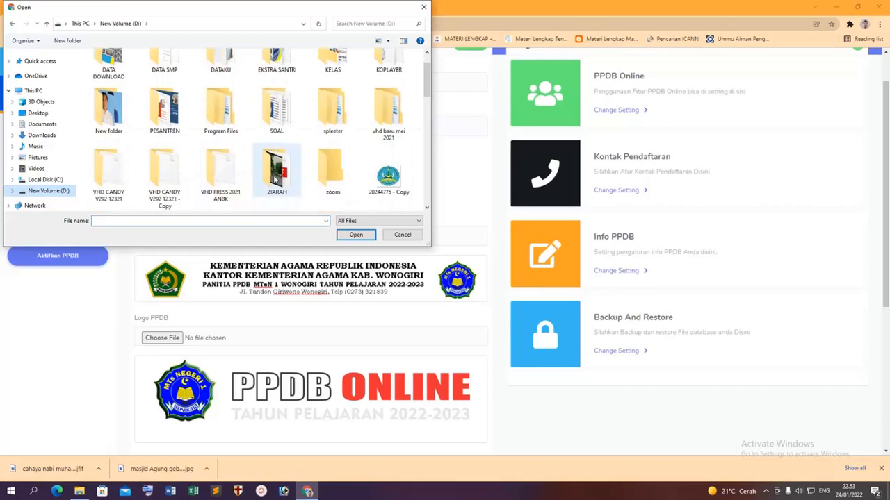
scroll(276, 179, down, 2)
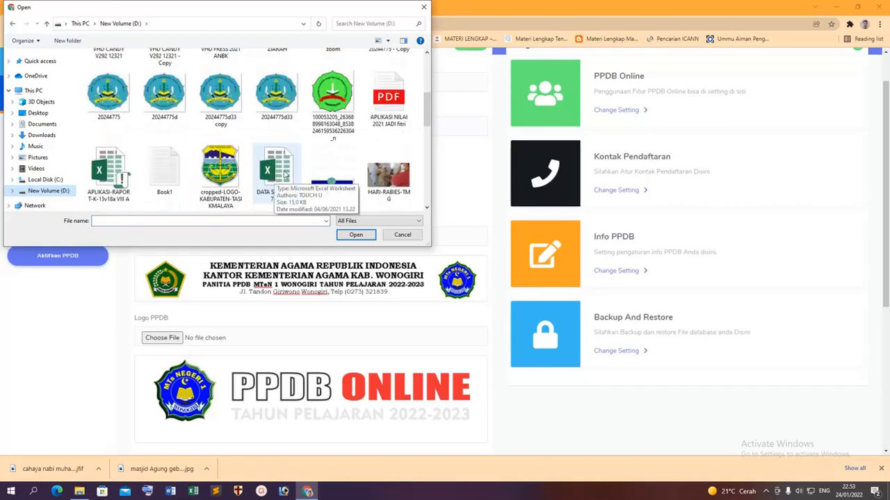
double_click(283, 108)
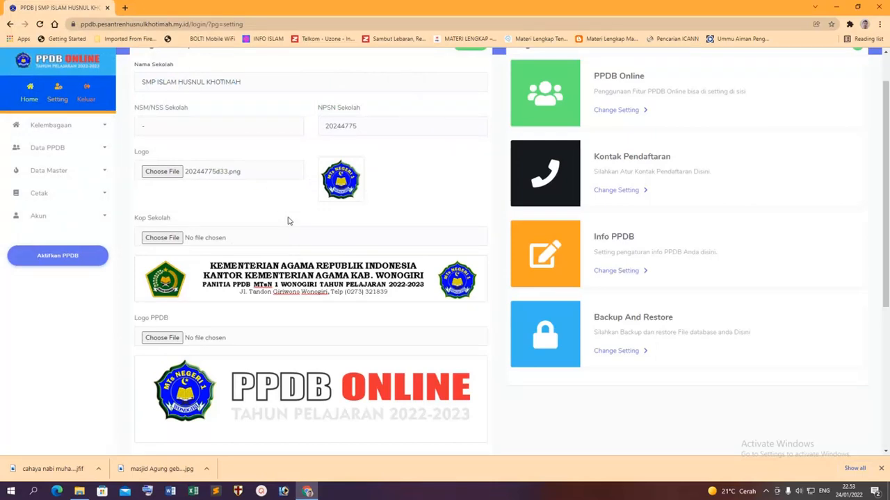
scroll(269, 222, down, 1)
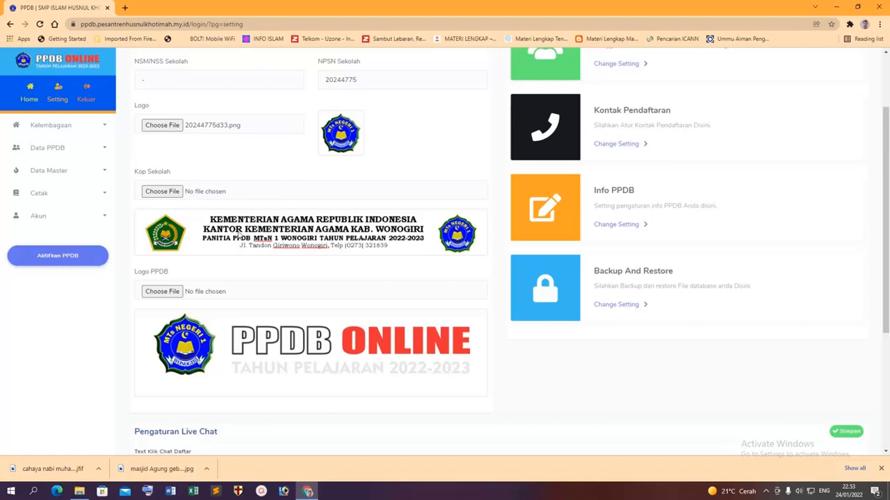
click(171, 491)
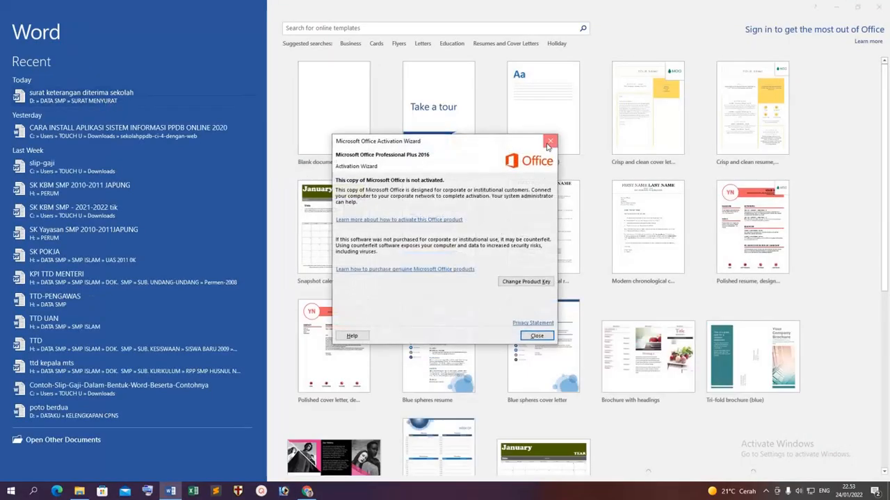
Dismiss the Office activation notice and open the recent letter 'surat keterangan diterima sekolah'.
click(550, 141)
click(188, 108)
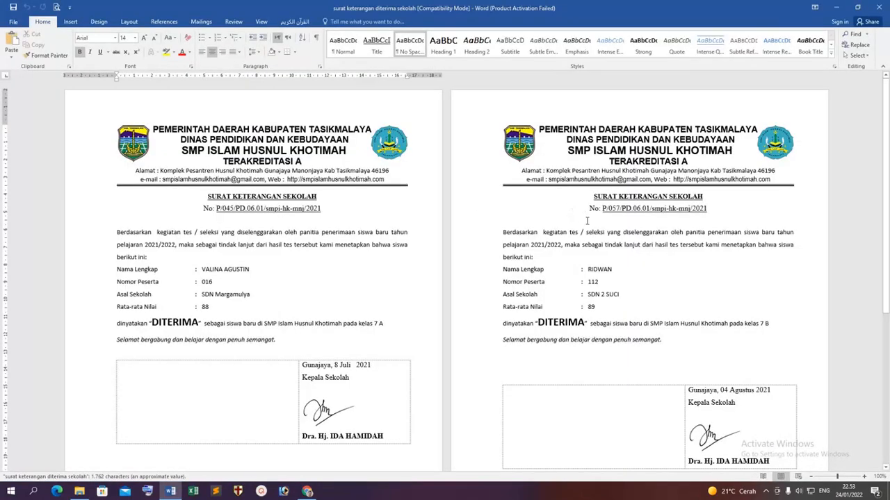
scroll(720, 219, up, 1)
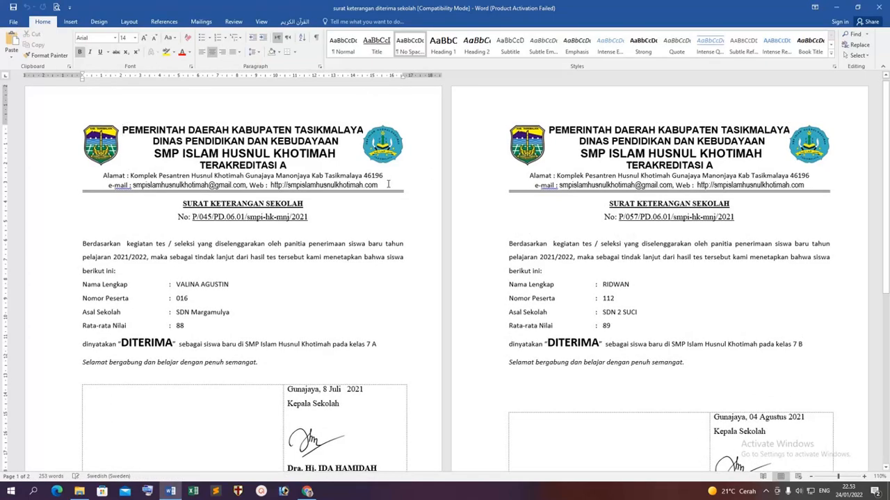
Try deleting the letterhead's web address, undoing each attempt to restore it.
click(377, 184)
key(BackSpace)
key(BackSpace)
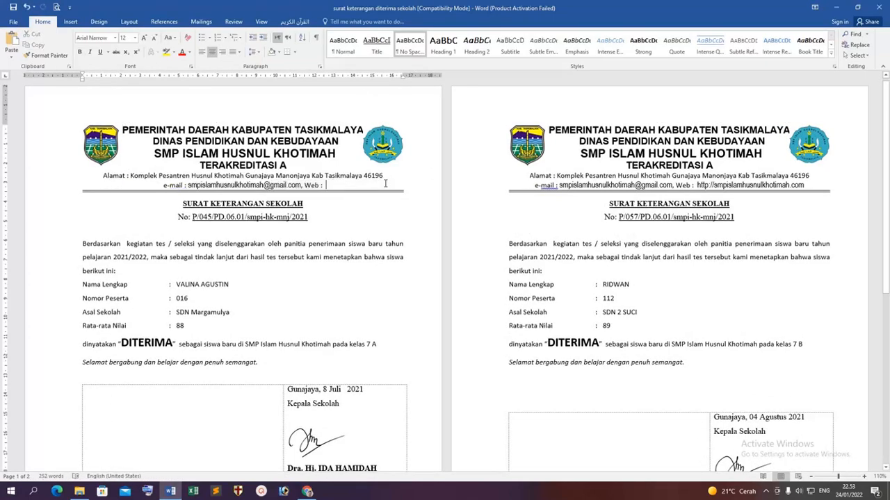
text(h)
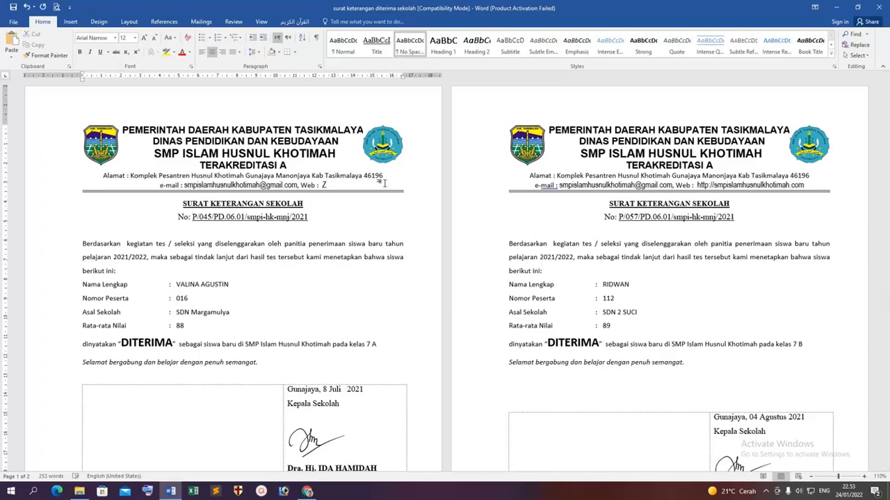
key(ctrl+z)
key(ctrl+z)
key(ctrl+z)
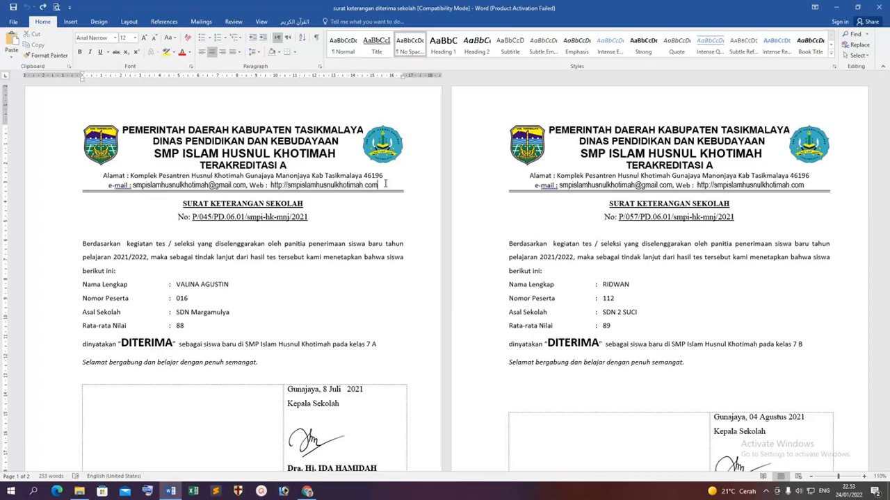
key(BackSpace)
key(BackSpace)
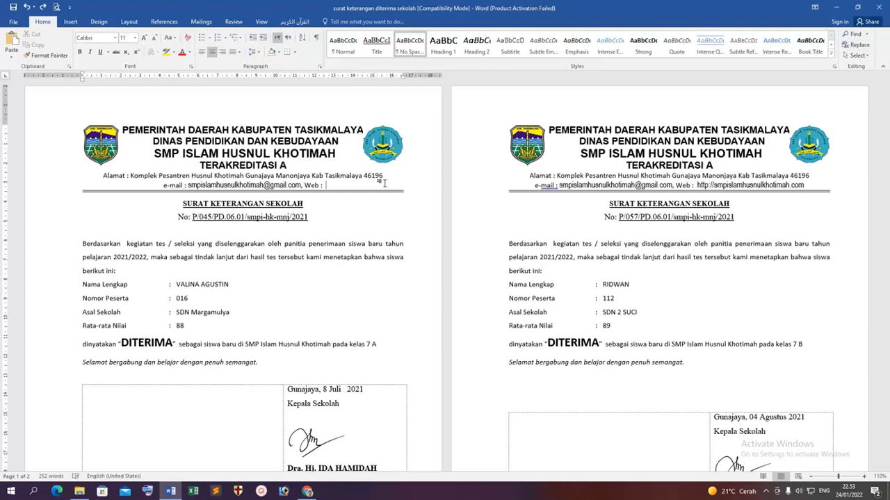
key(ctrl+z)
click(386, 184)
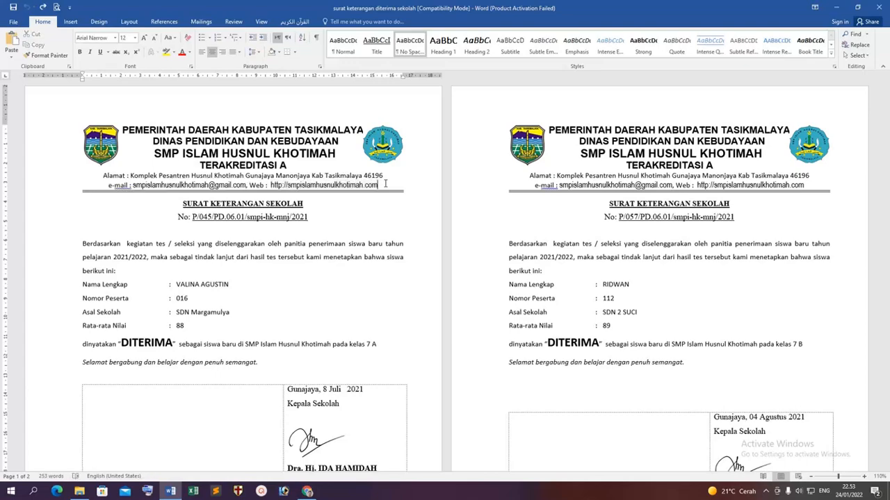
Replace the 'com' ending of the letterhead web address with '.site'.
double_click(385, 184)
click(385, 184)
double_click(385, 184)
click(379, 184)
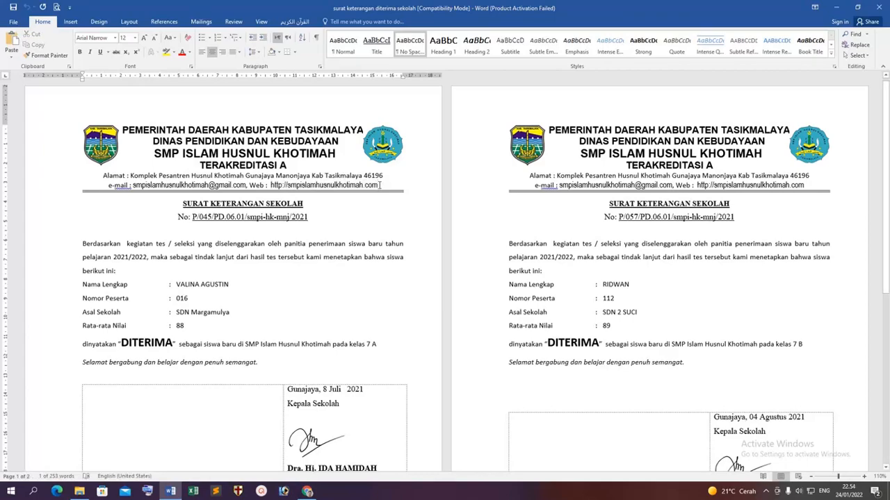
drag(368, 185, 365, 186)
text(SITE)
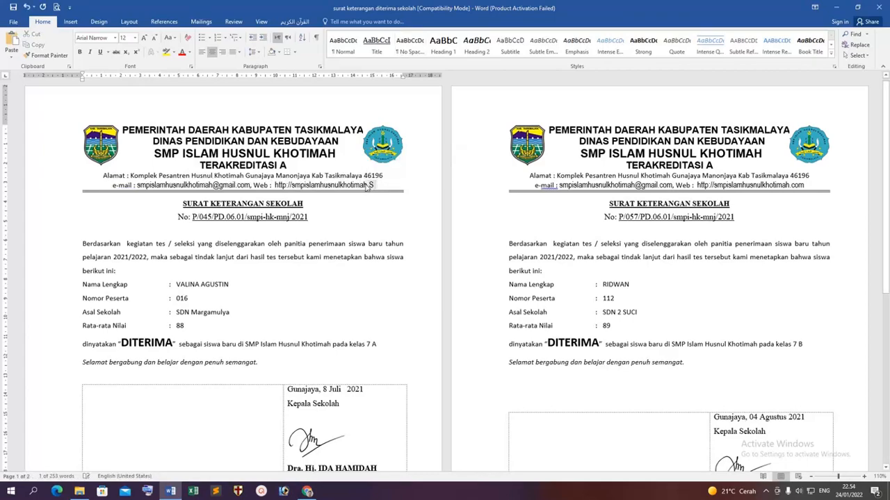
key(BackSpace)
key(BackSpace)
key(BackSpace)
key(BackSpace)
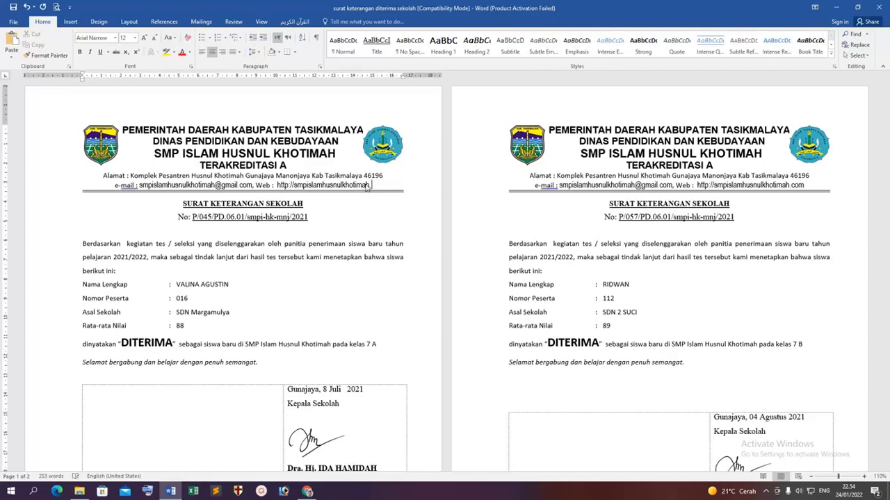
text(.site)
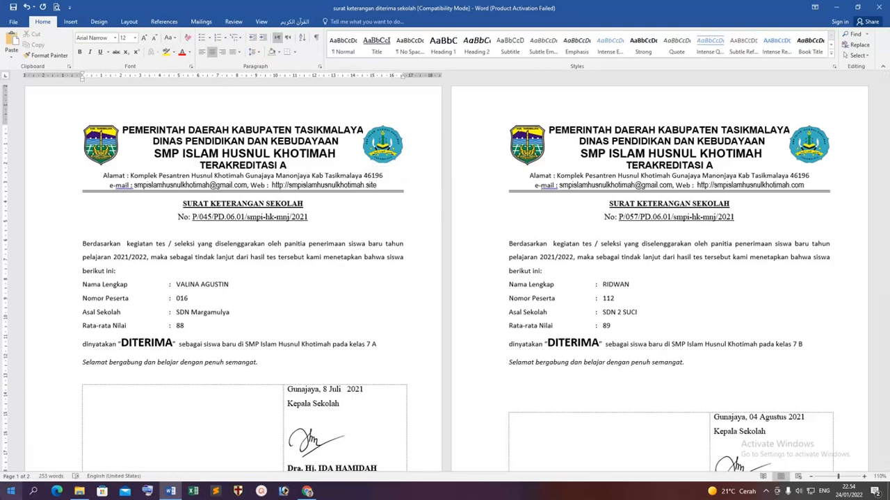
click(11, 492)
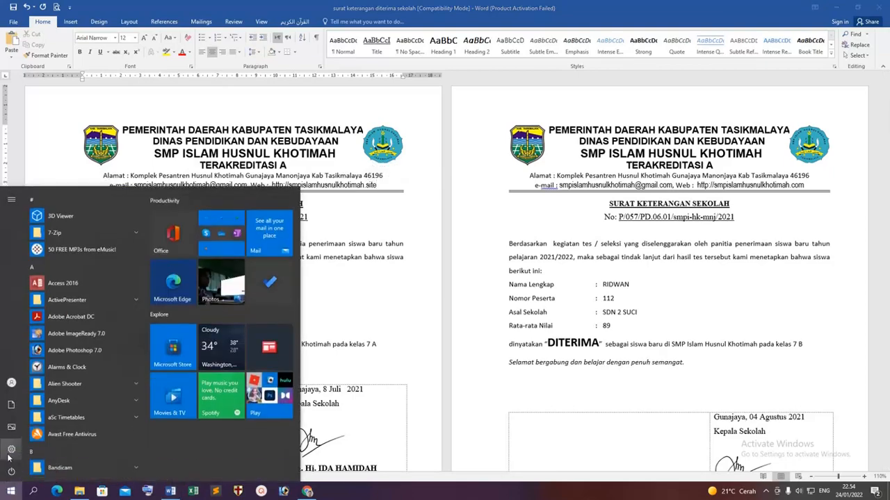
Launch Paint and paste the full-screen screenshot of the Word letter.
text(paint)
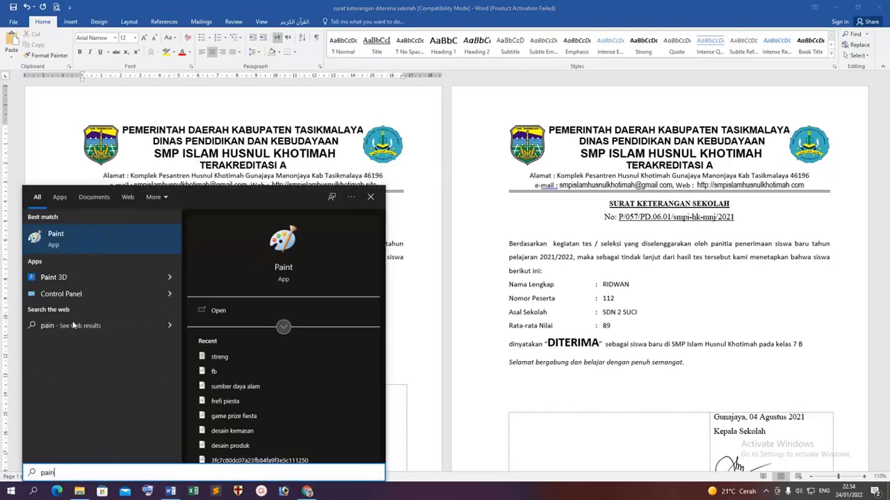
click(149, 229)
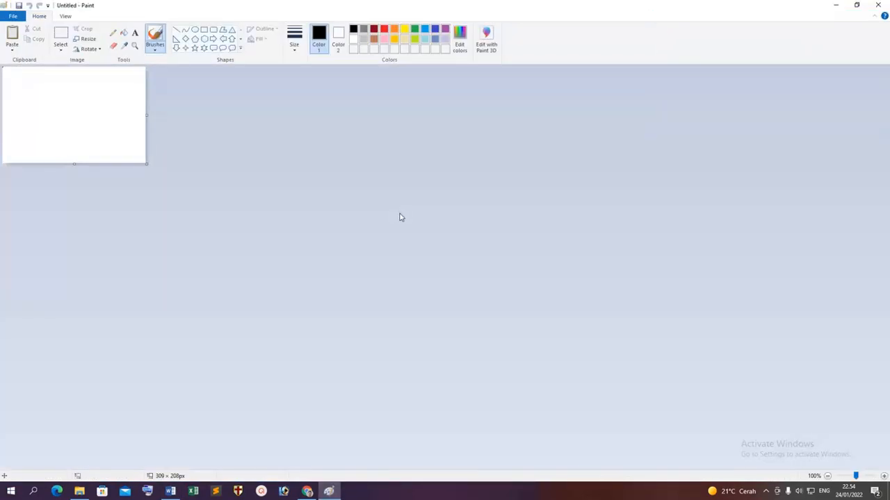
key(ctrl+v)
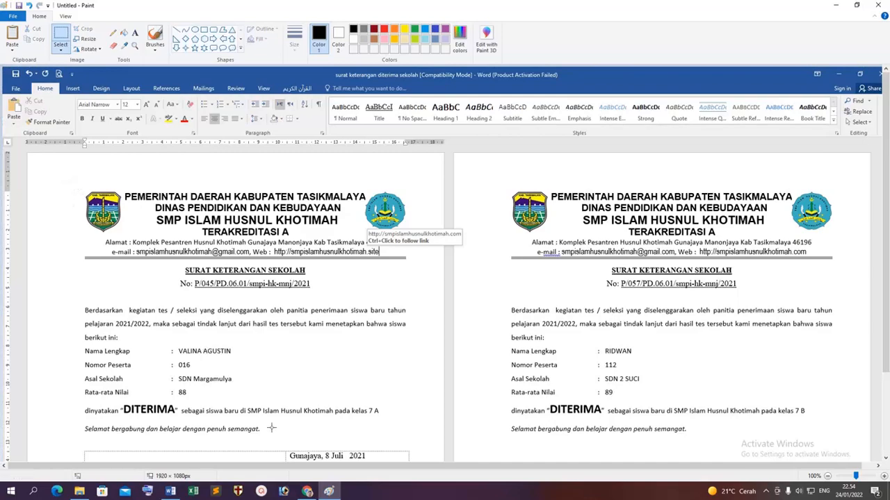
Mark out the letterhead area of the screenshot in Paint, then return to Word.
click(307, 492)
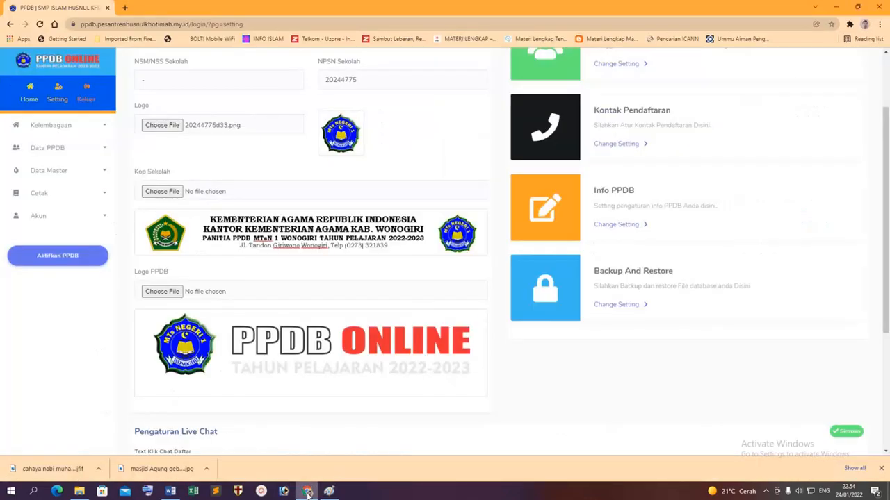
click(307, 492)
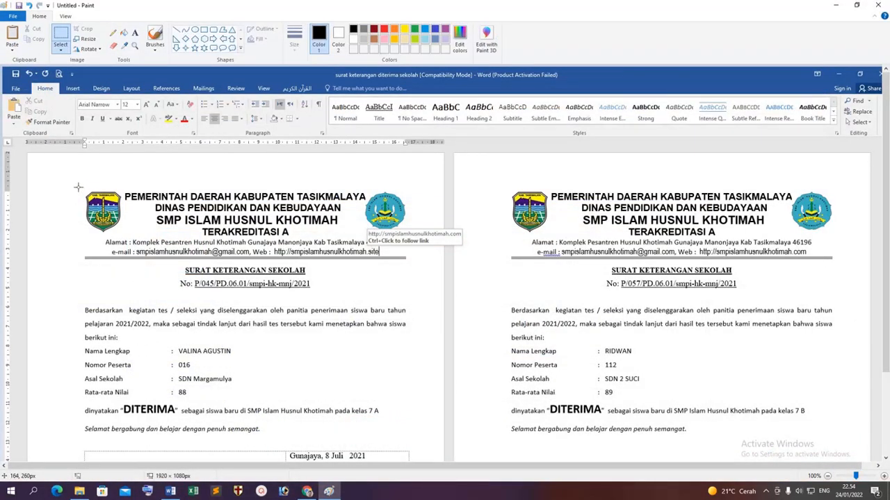
mouse_move(81, 188)
mouse_down()
mouse_move(96, 221)
mouse_move(224, 223)
mouse_move(407, 257)
mouse_up()
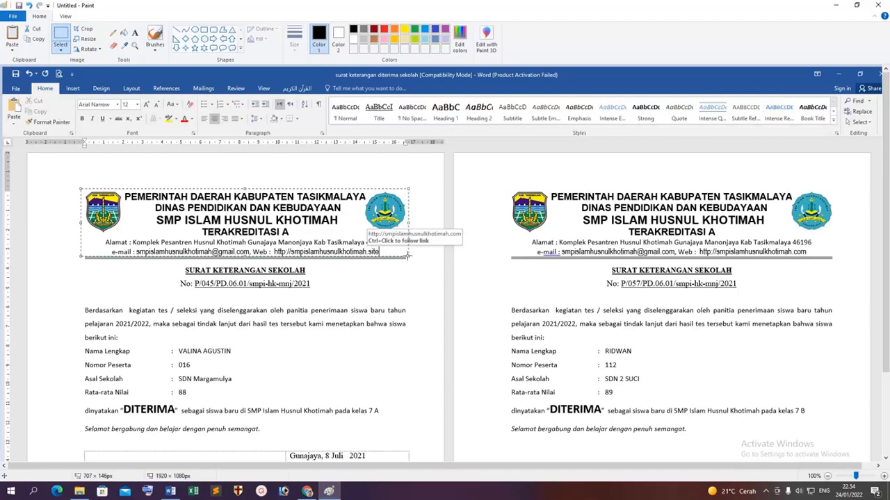
click(415, 296)
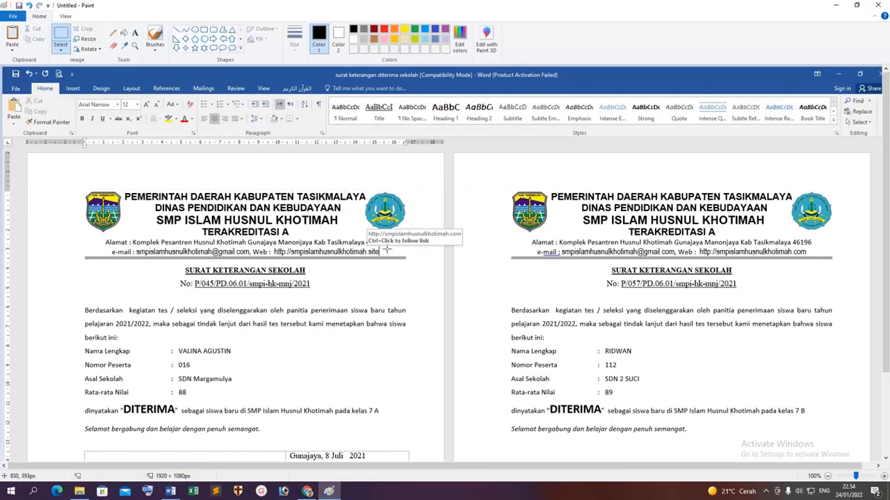
click(171, 491)
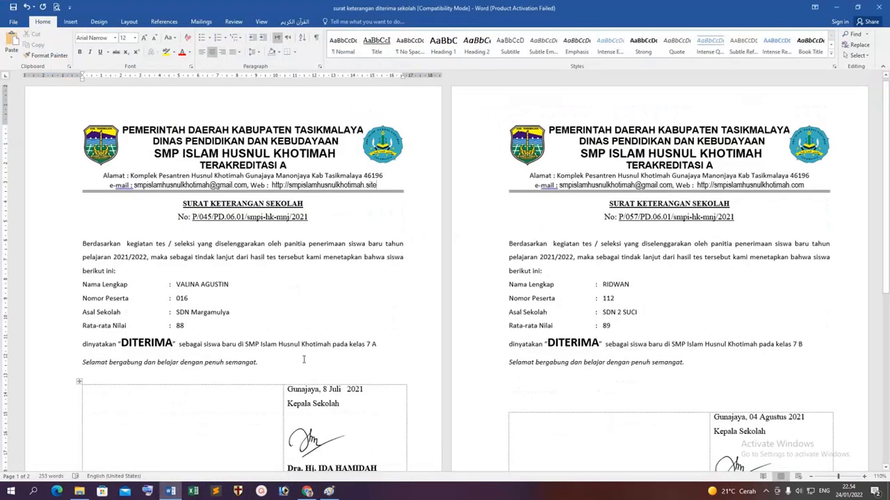
Make the letterhead's e-mail and web line black, then clear the old screenshot in Paint.
click(324, 272)
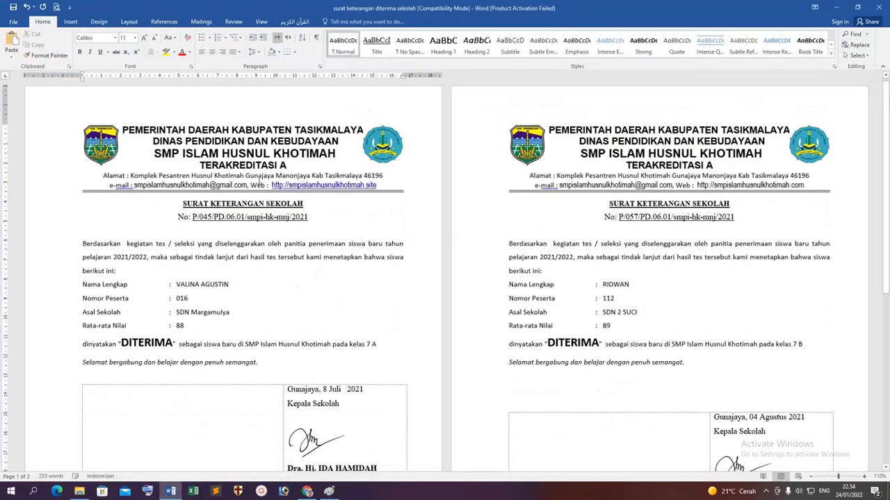
drag(378, 185, 108, 186)
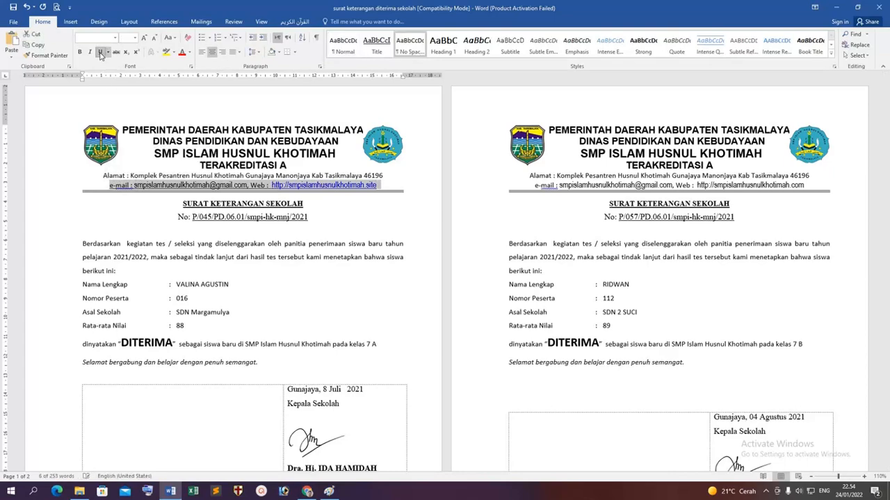
click(188, 53)
click(188, 62)
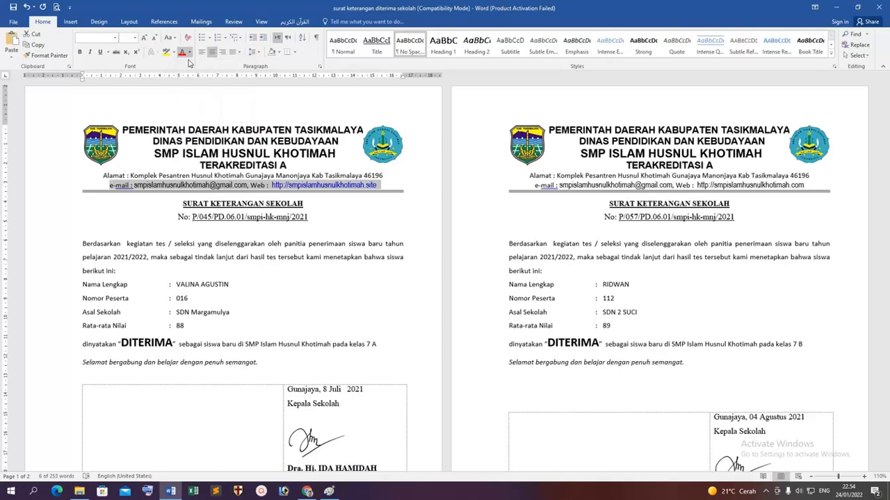
click(153, 208)
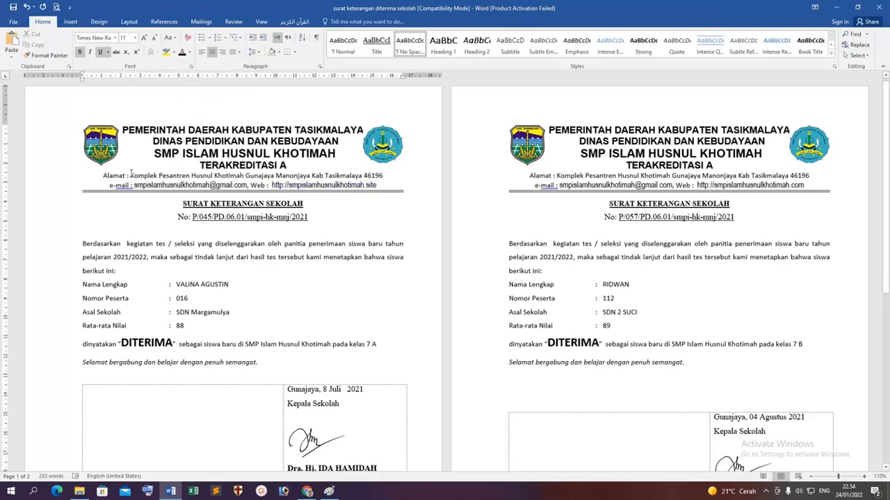
click(330, 492)
key(Delete)
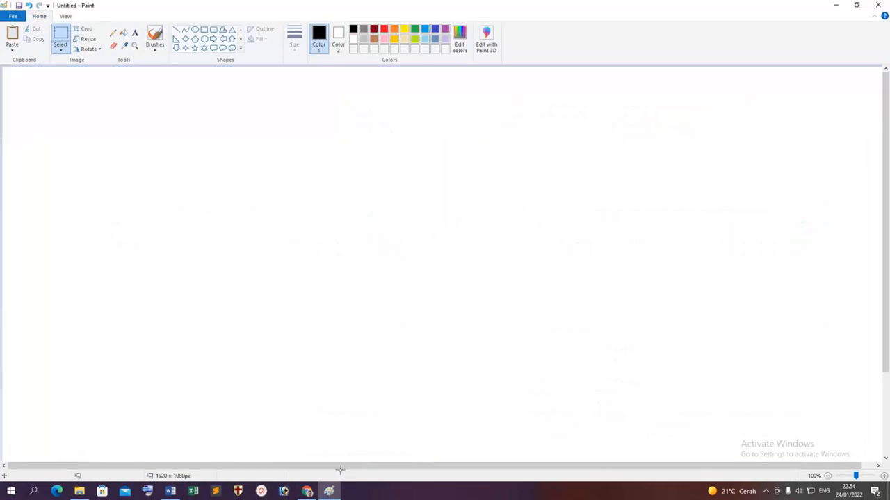
Paste a fresh screenshot and crop the canvas down to just the 704 × 150 px letterhead.
key(ctrl+v)
click(62, 35)
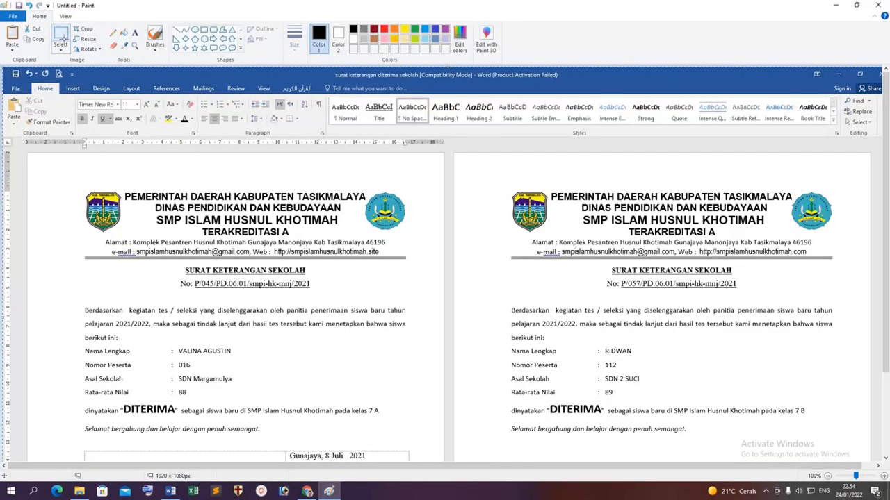
mouse_move(83, 190)
mouse_down()
mouse_move(125, 226)
mouse_move(226, 254)
mouse_move(406, 256)
mouse_up()
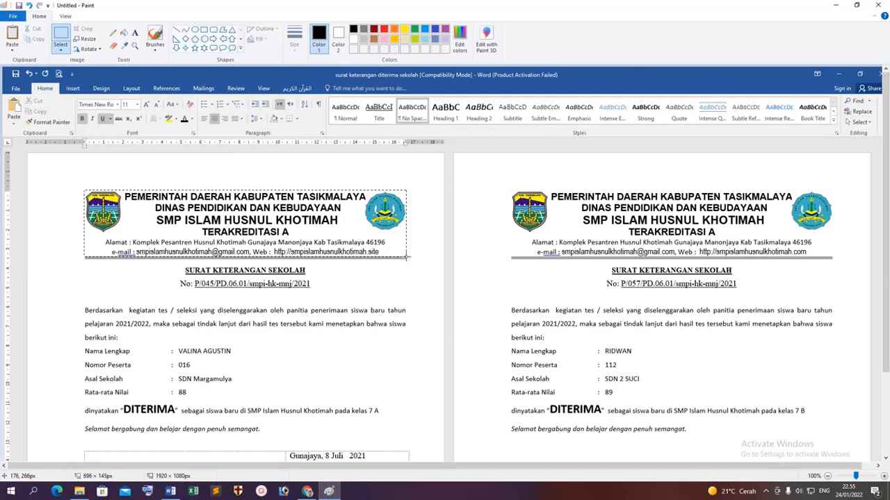
drag(407, 257, 408, 258)
key(Delete)
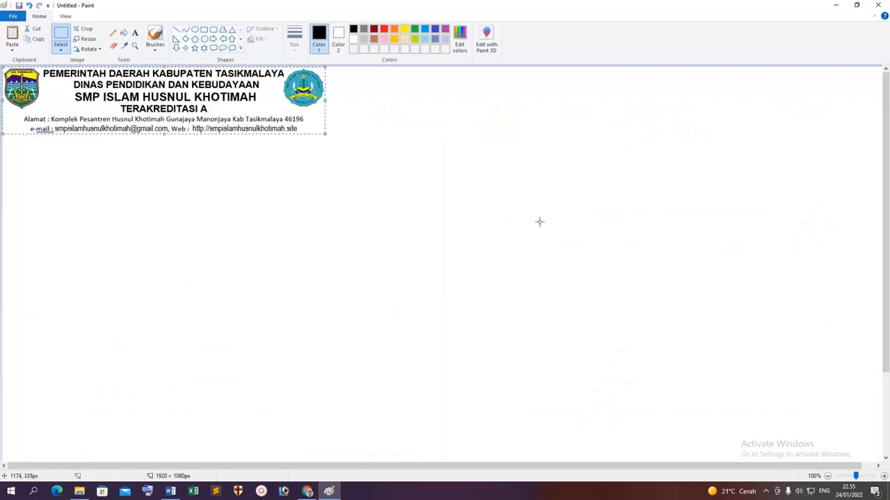
scroll(538, 221, down, 3)
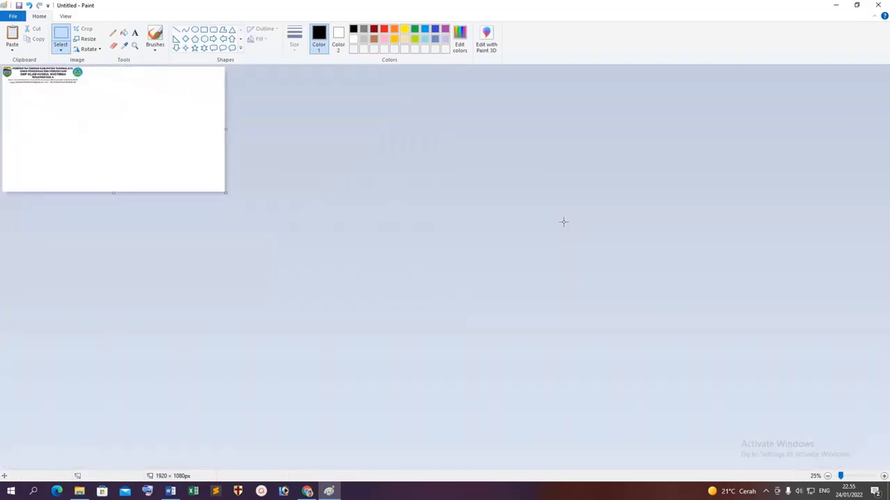
scroll(539, 237, up, 3)
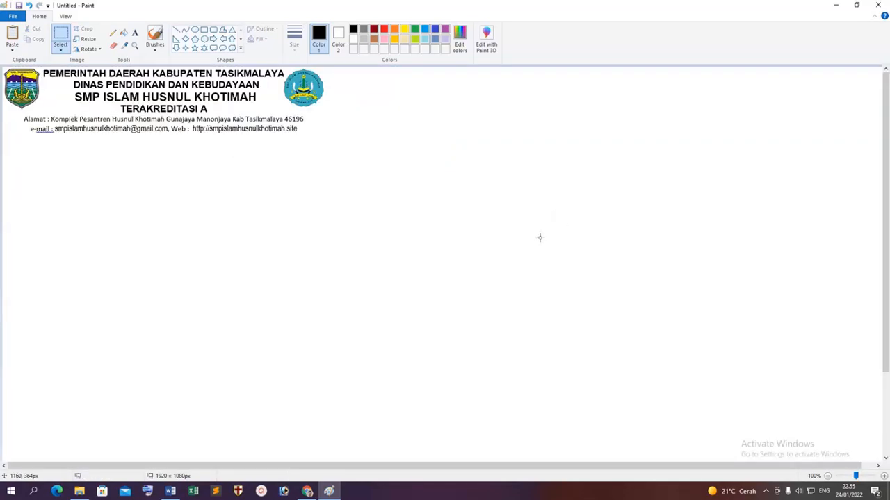
scroll(545, 253, down, 1)
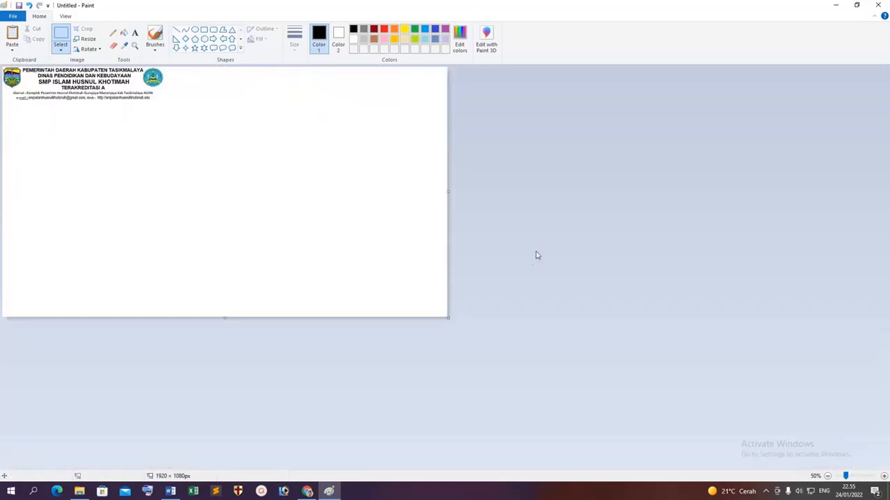
drag(446, 318, 167, 103)
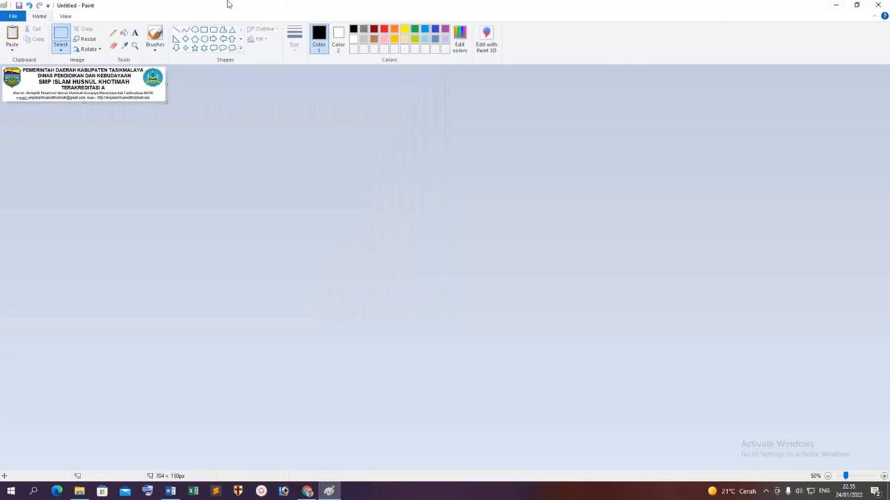
Save the letterhead image as a PNG named 'kop sekolah'.
click(19, 6)
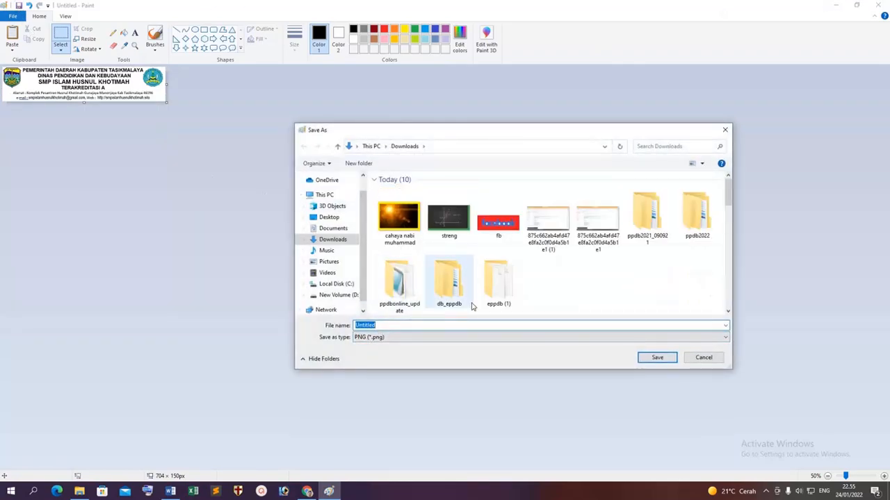
key(BackSpace)
text(kop )
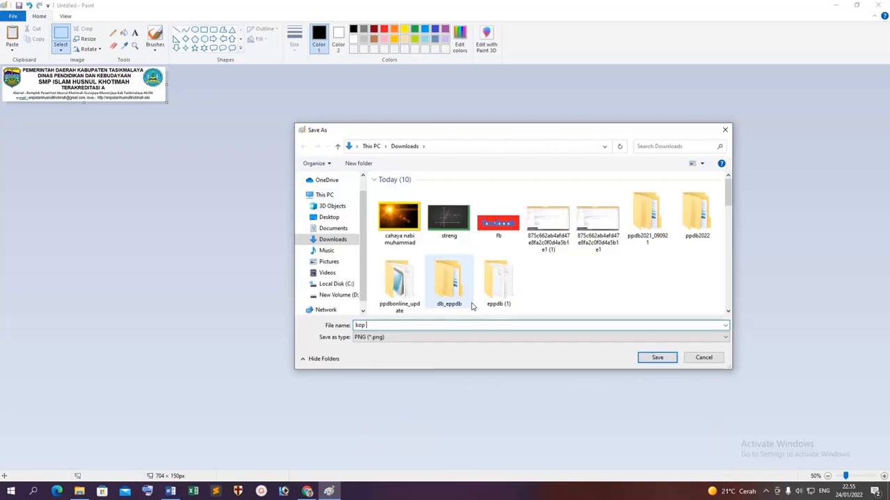
text(sekolah)
key(Return)
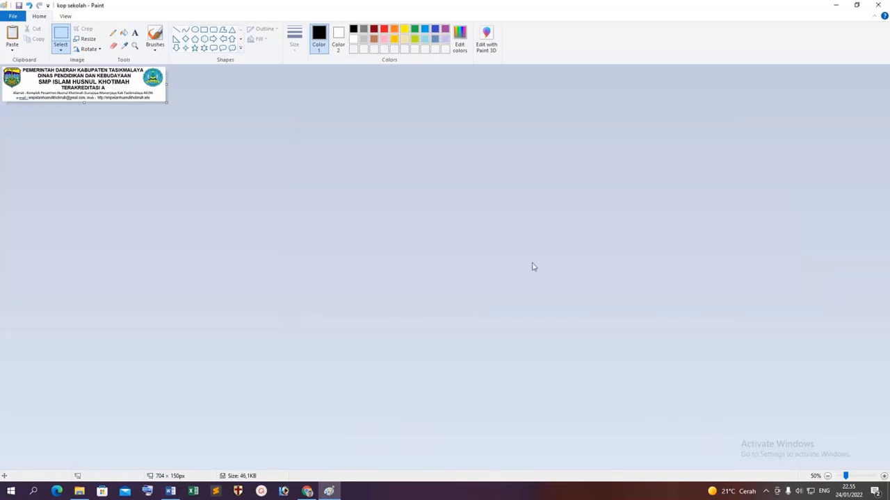
key(alt+Tab)
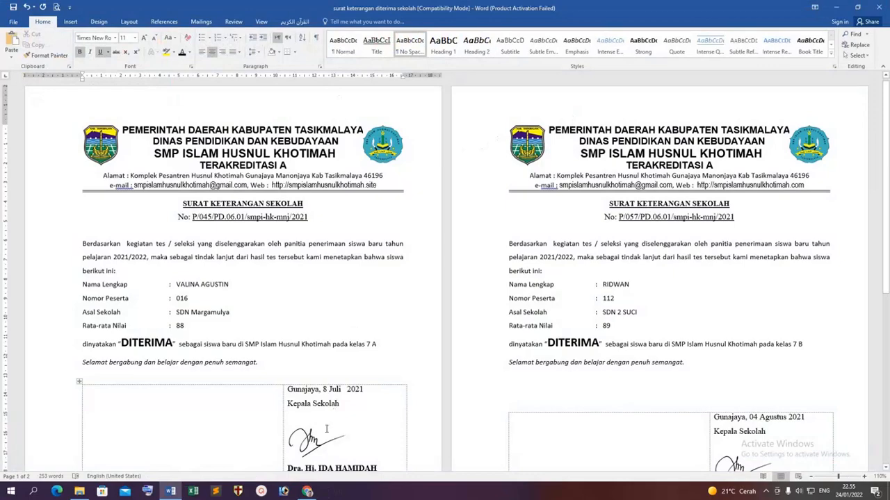
Upload kop sekolah.png from Downloads as the Kop Sekolah letterhead and save the settings.
click(308, 491)
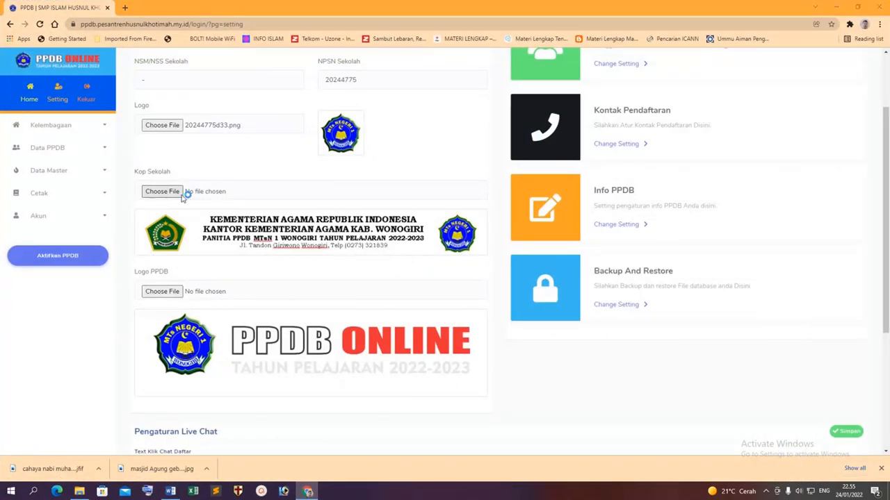
click(181, 192)
click(41, 135)
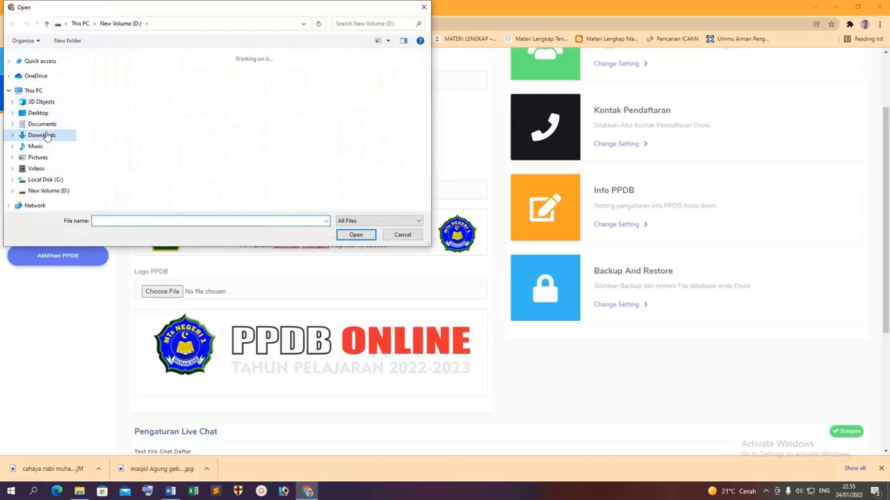
double_click(108, 101)
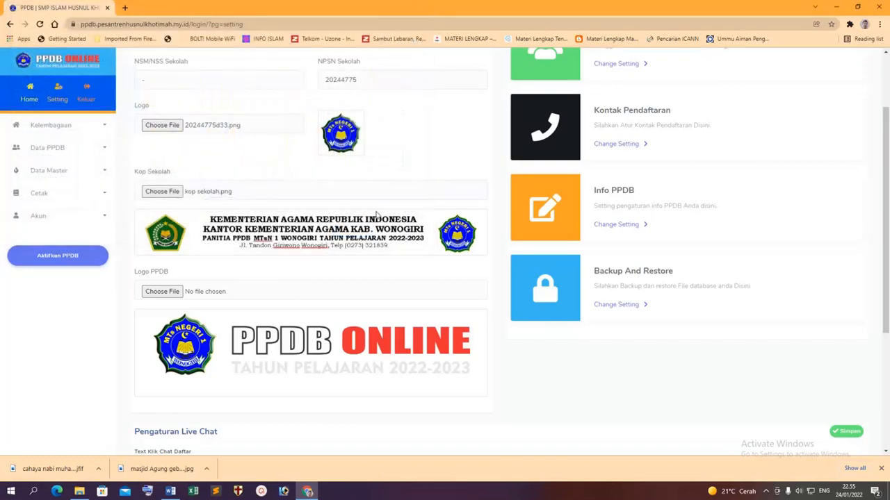
scroll(245, 263, down, 1)
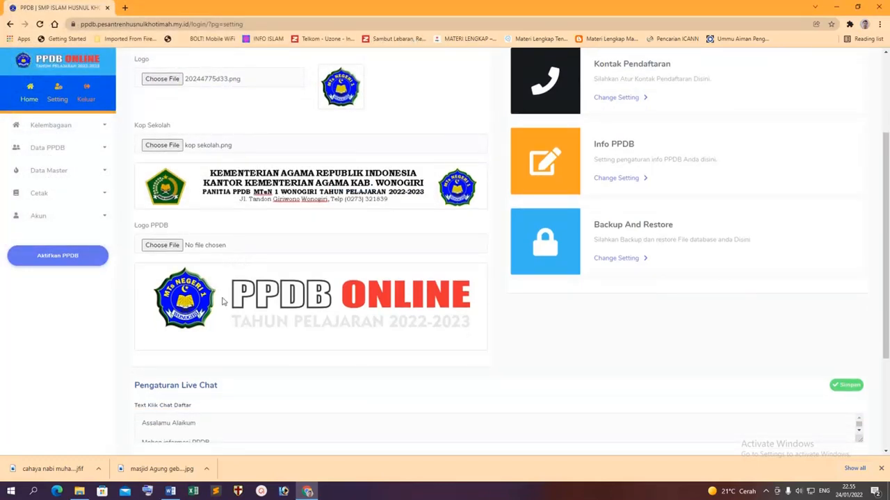
scroll(307, 318, down, 3)
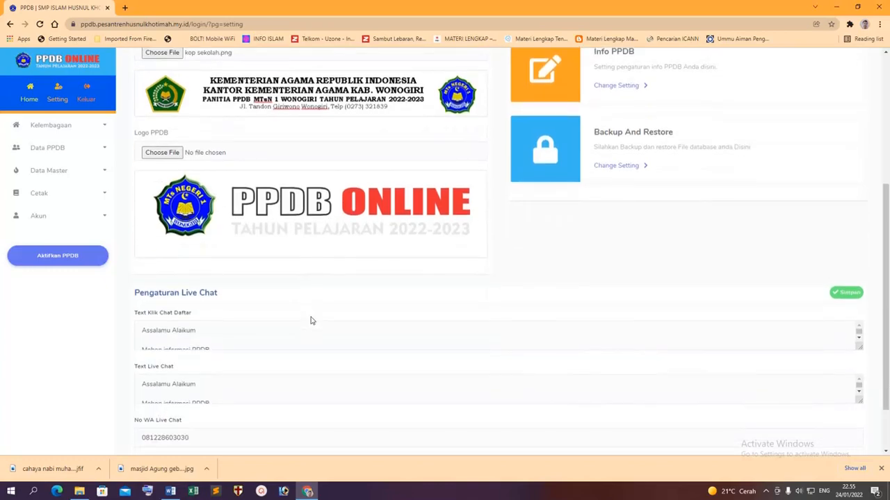
scroll(361, 320, down, 2)
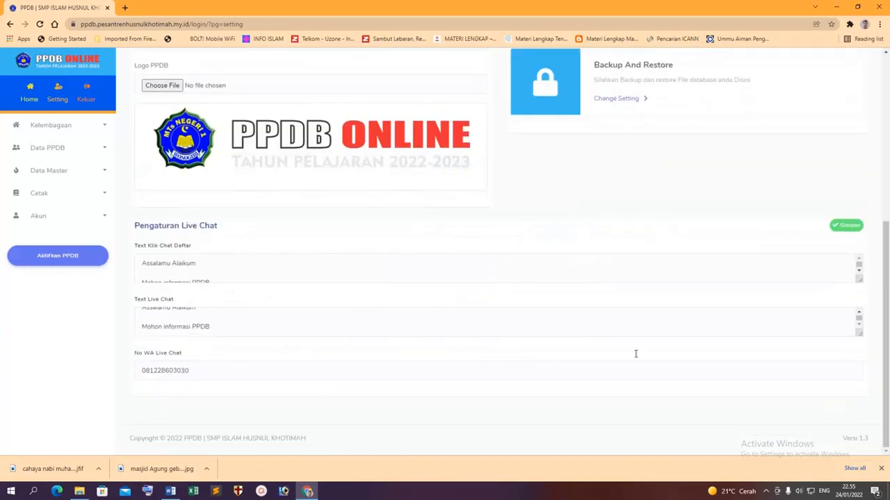
drag(886, 310, 884, 284)
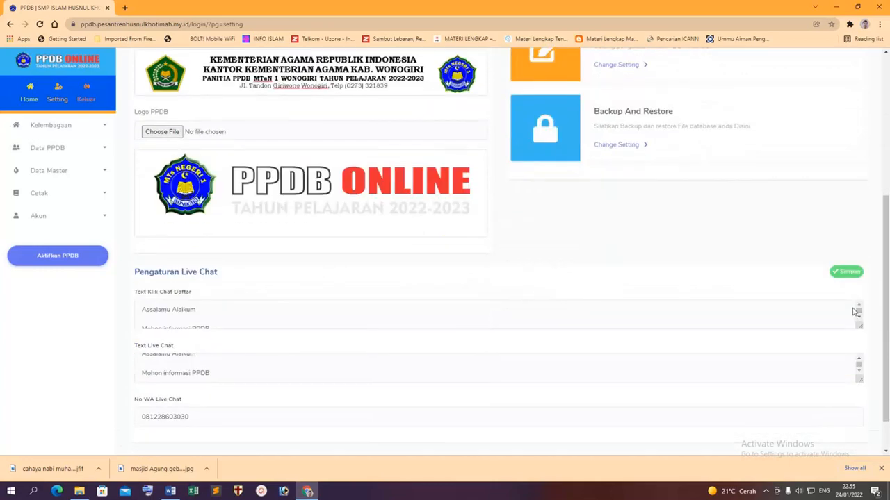
click(847, 272)
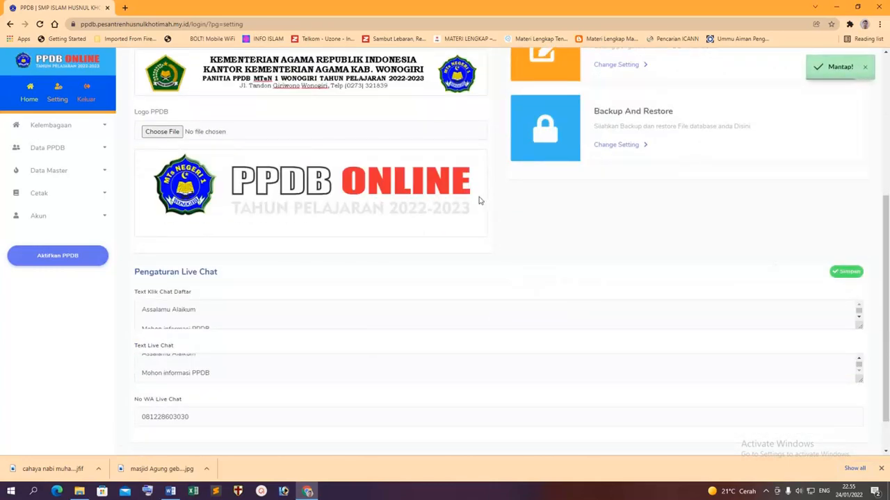
scroll(478, 200, up, 3)
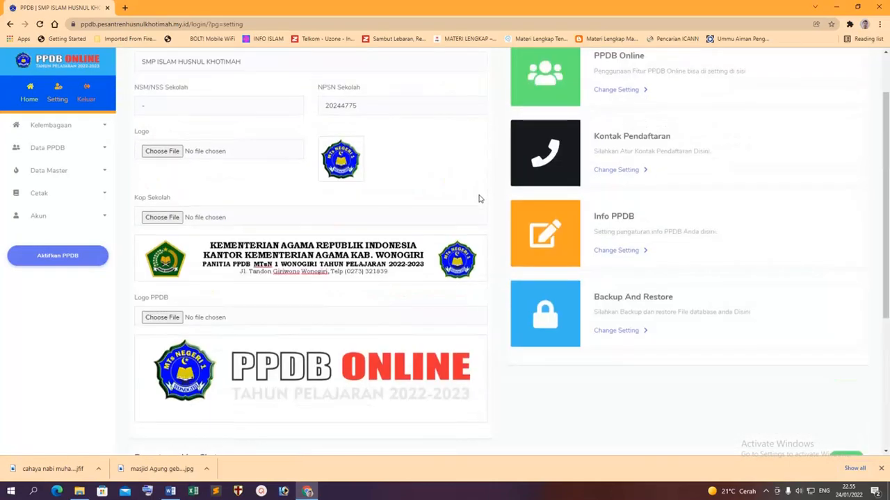
scroll(478, 199, up, 1)
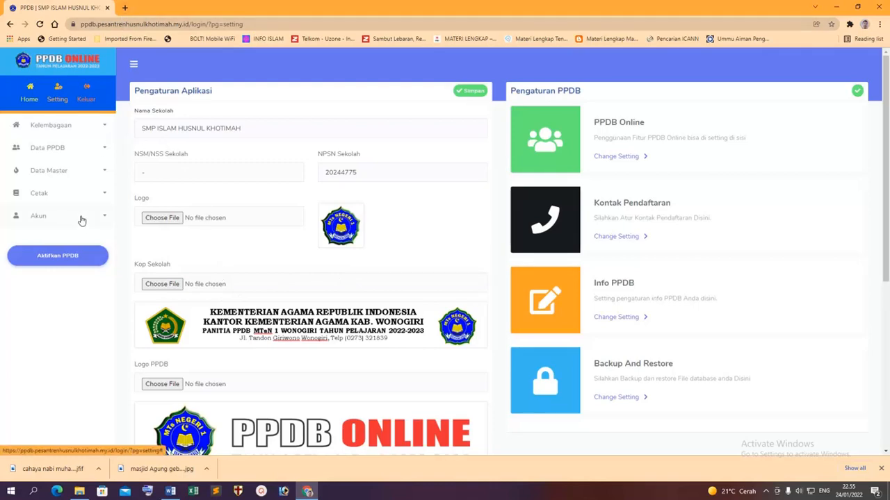
click(62, 194)
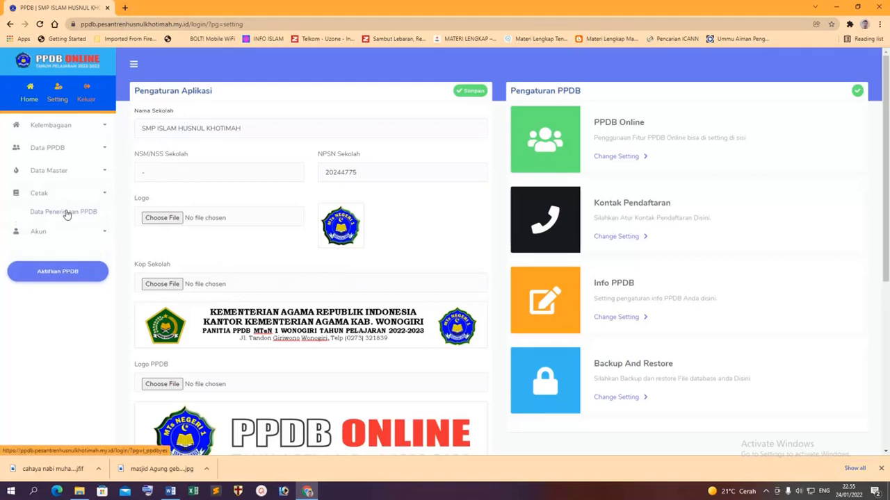
click(67, 213)
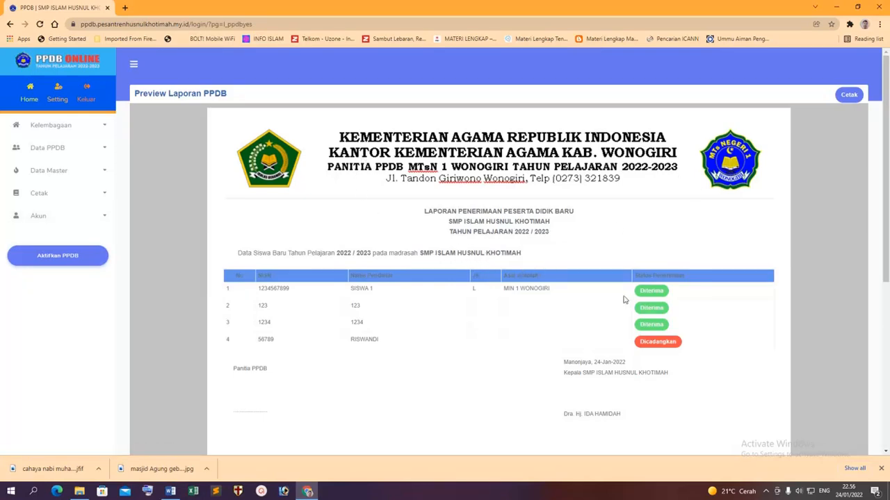
click(53, 146)
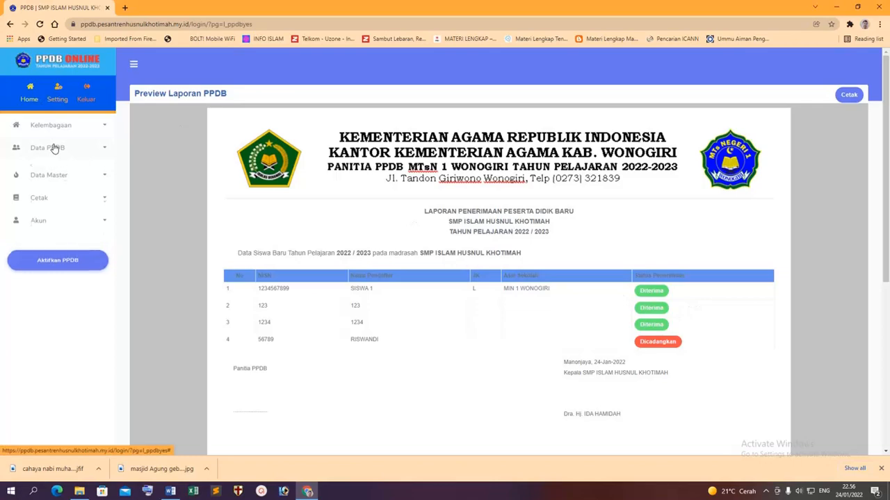
click(56, 99)
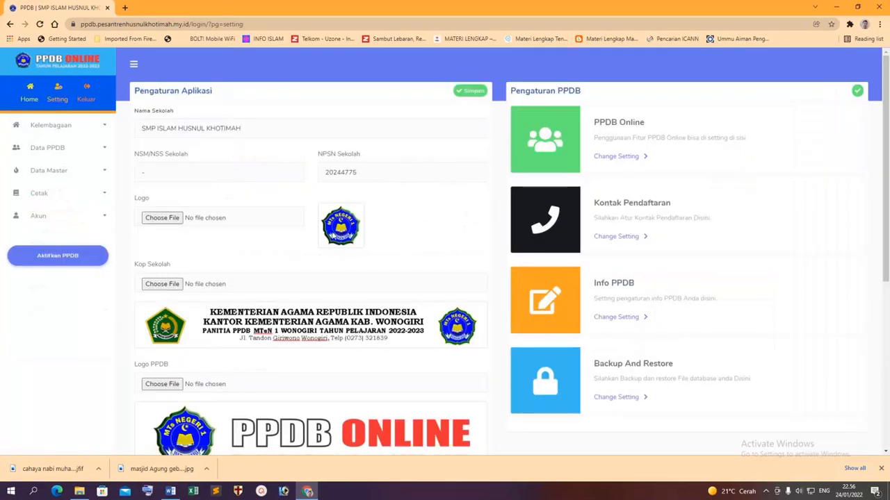
Upload 20244775d.jpg from New Volume (D:) as the school logo and save the settings.
click(285, 208)
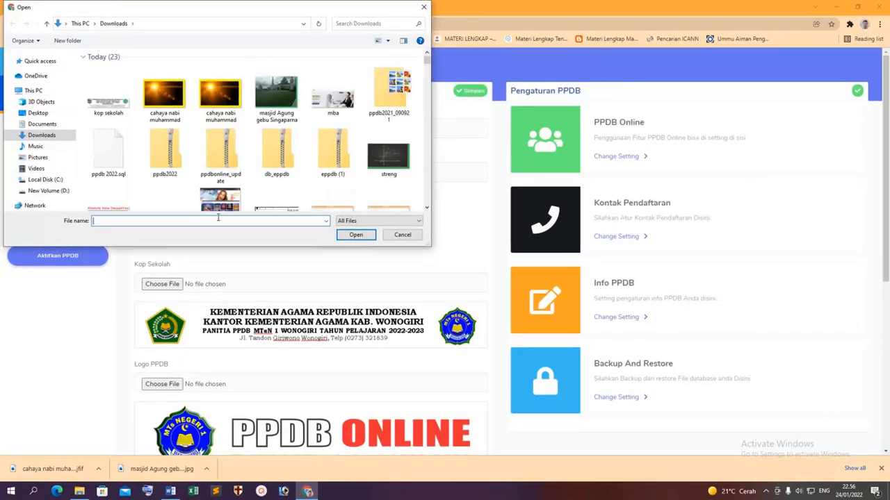
scroll(233, 166, down, 3)
scroll(233, 165, down, 5)
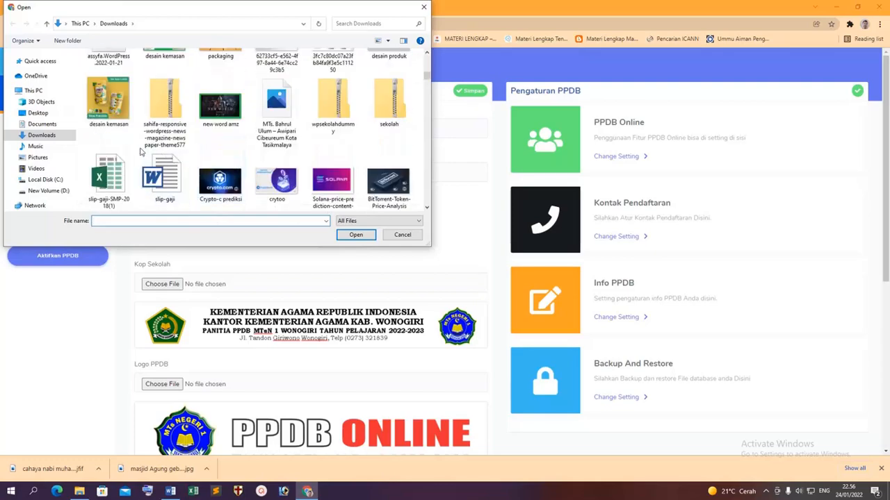
click(50, 190)
scroll(229, 178, down, 5)
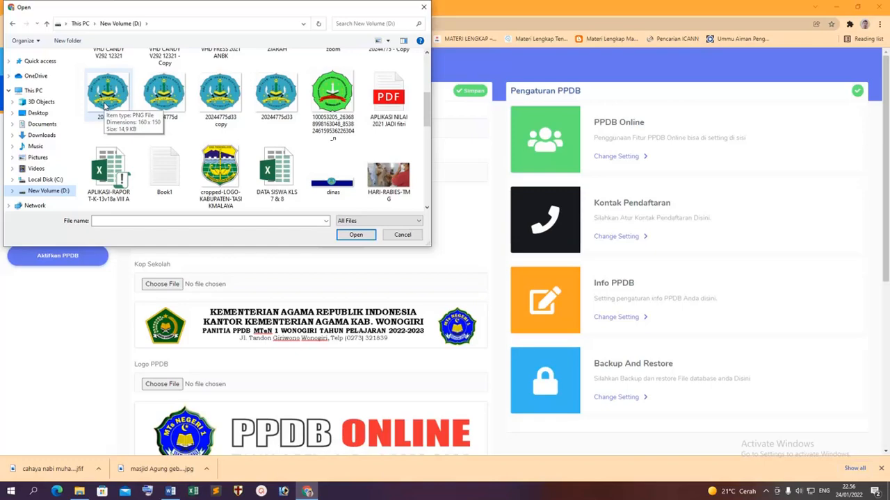
double_click(170, 104)
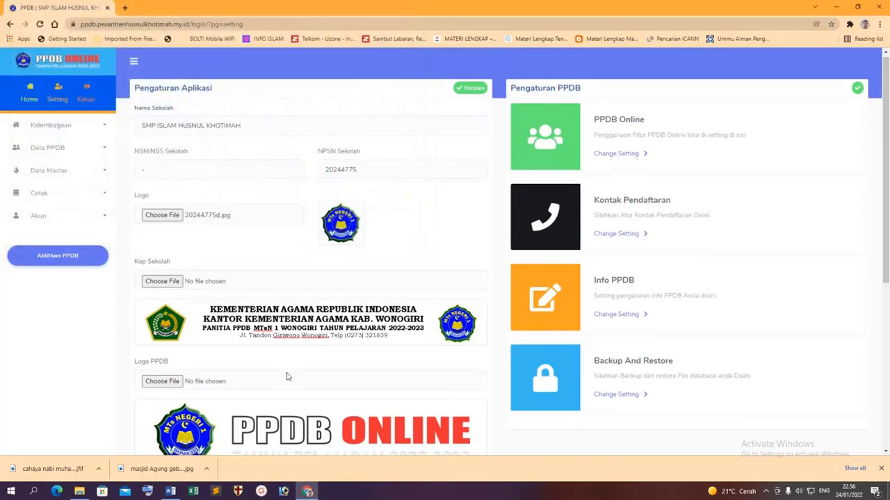
scroll(305, 368, down, 4)
click(854, 249)
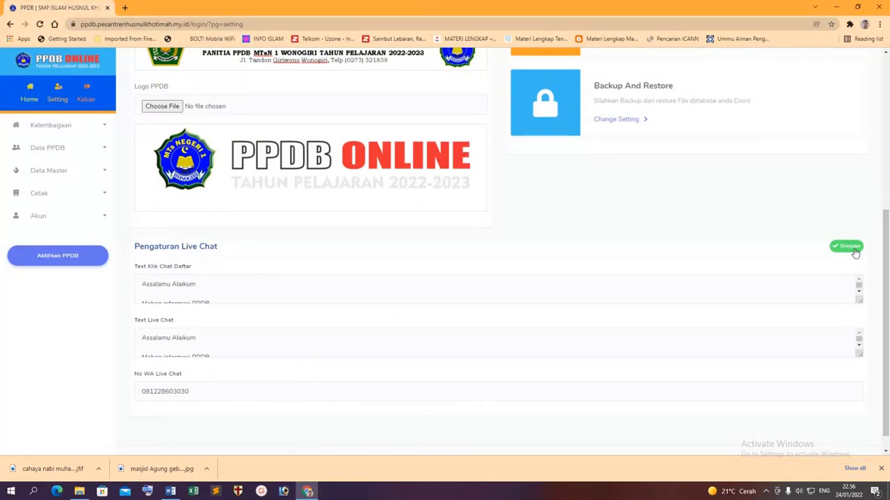
scroll(855, 251, up, 3)
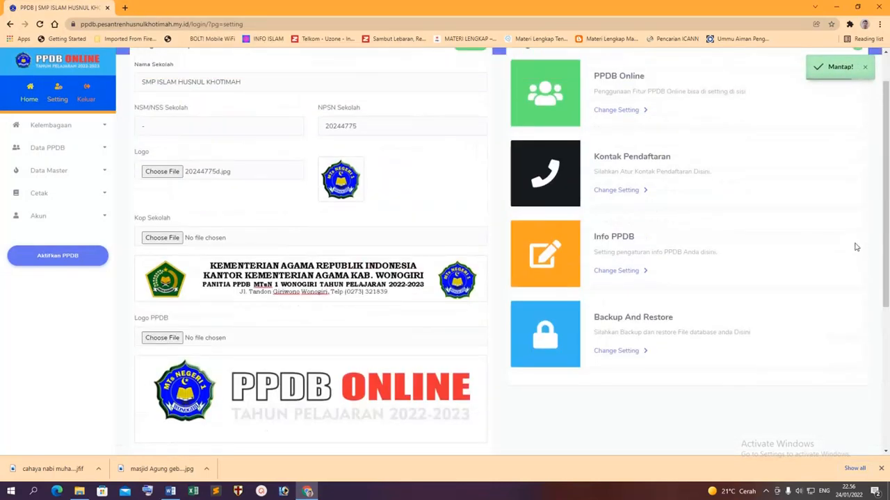
scroll(856, 246, up, 1)
scroll(855, 233, up, 1)
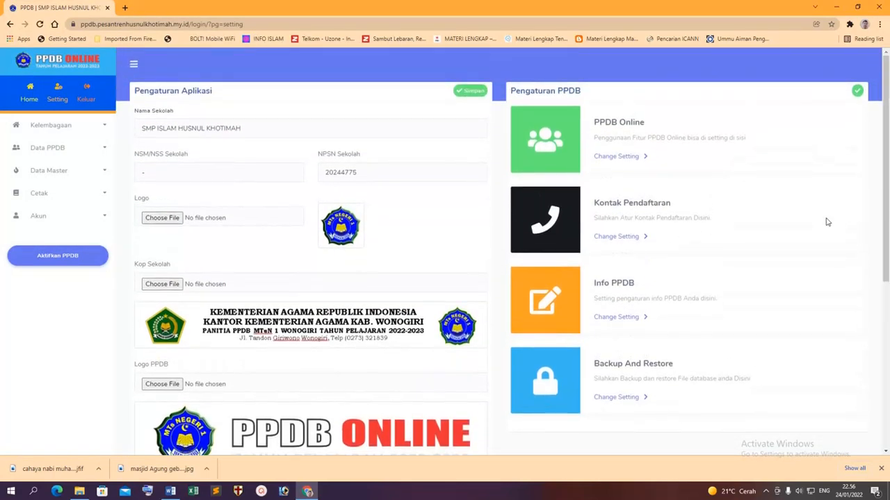
Reload the settings page, select the site's base address, and minimize the browser and Word.
click(40, 23)
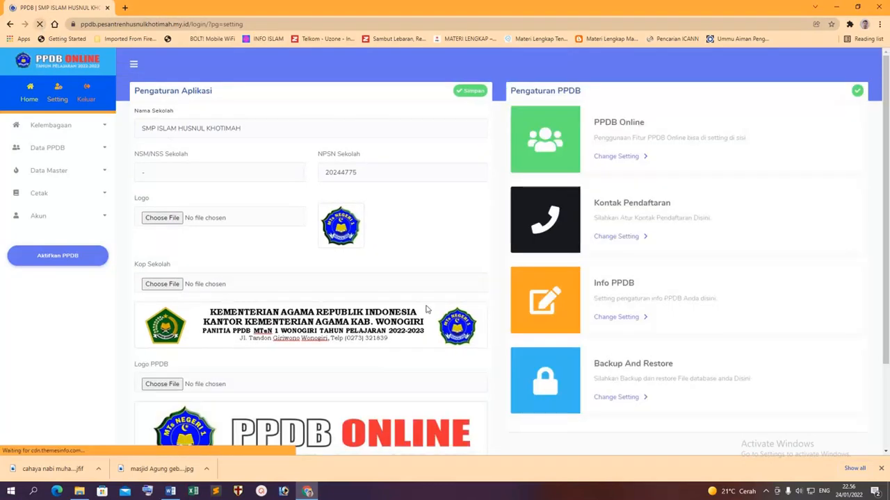
drag(192, 23, 7, 29)
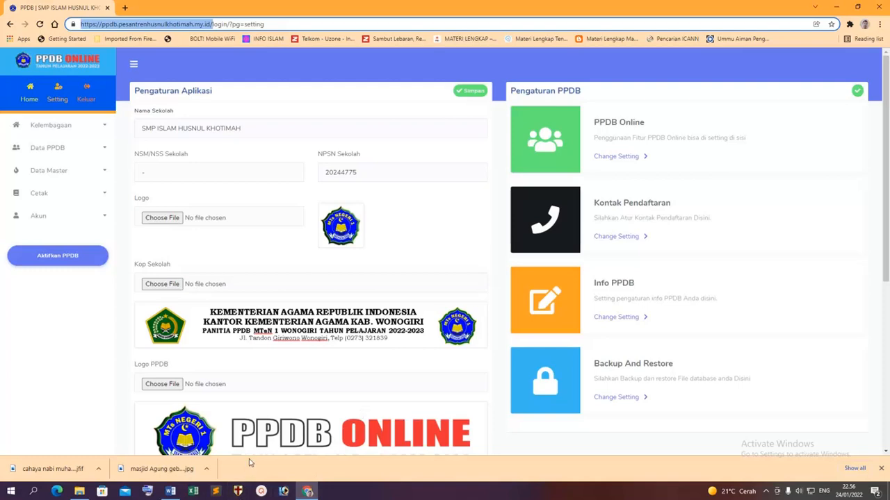
key(super+r)
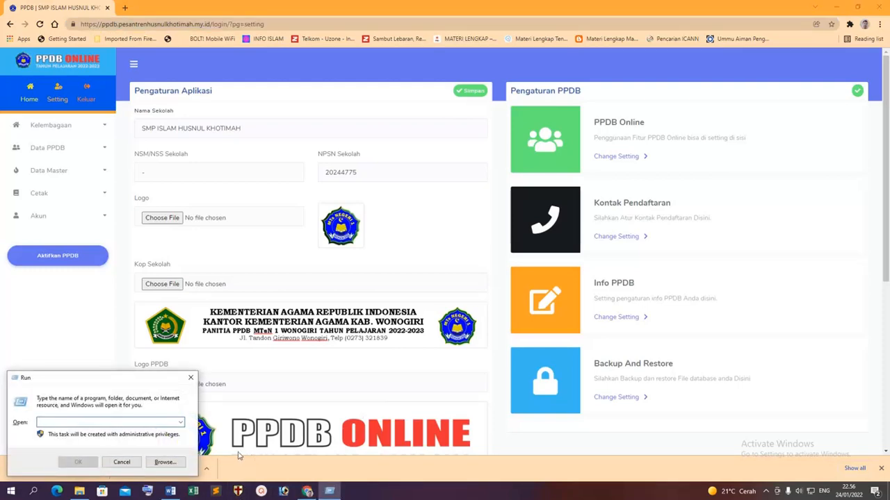
click(837, 6)
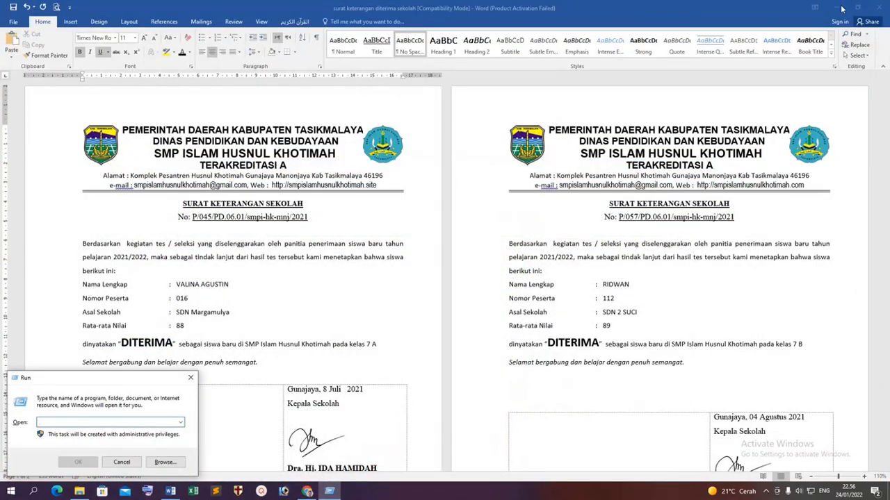
click(841, 8)
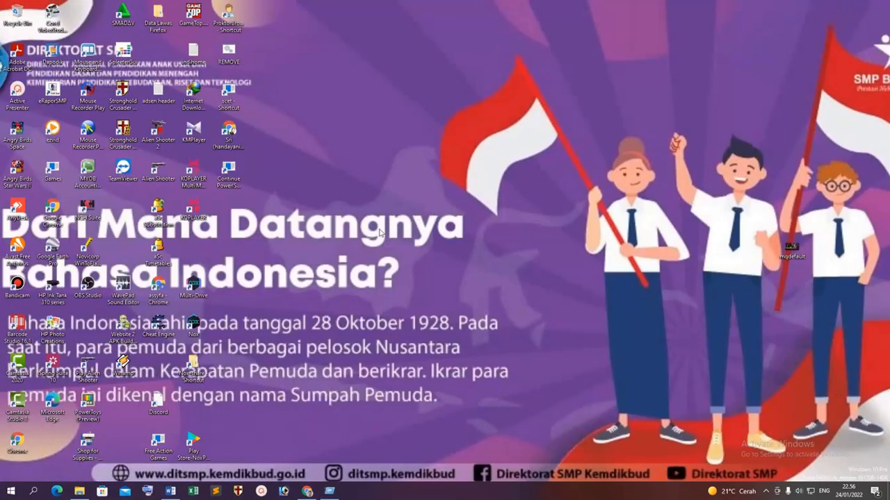
Launch Microsoft Edge and close its extra blank tab.
double_click(56, 400)
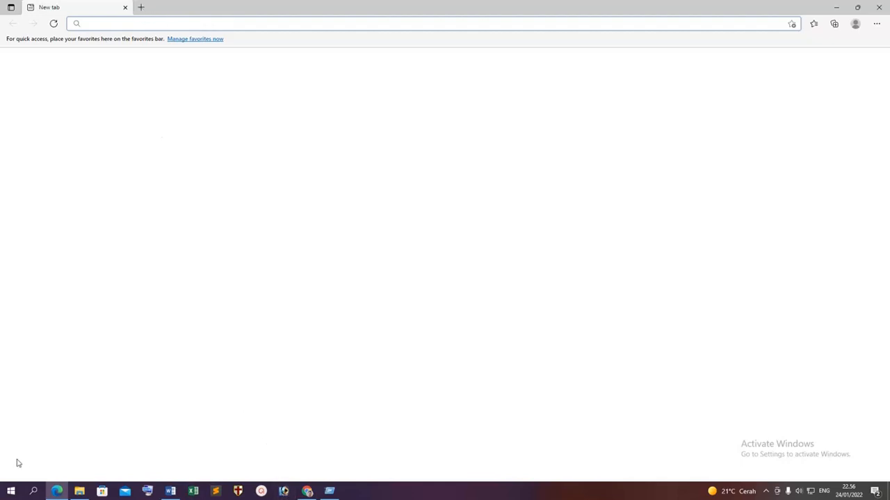
click(57, 493)
click(57, 492)
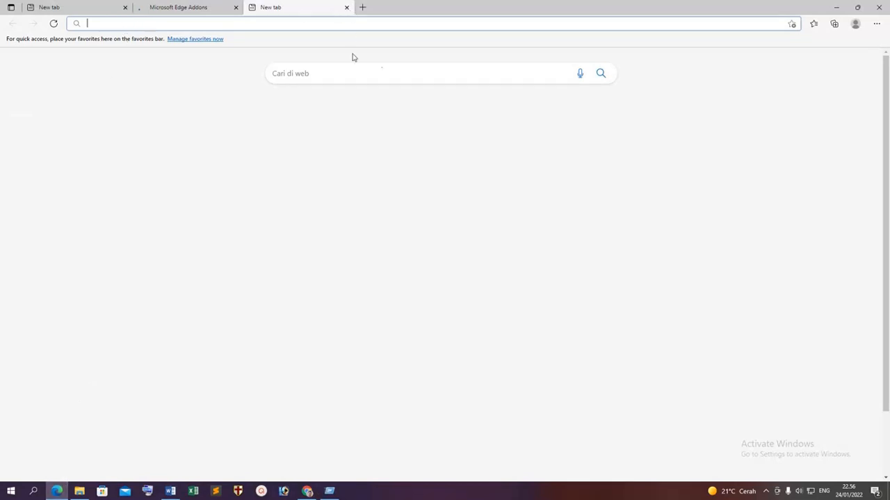
key(ctrl+w)
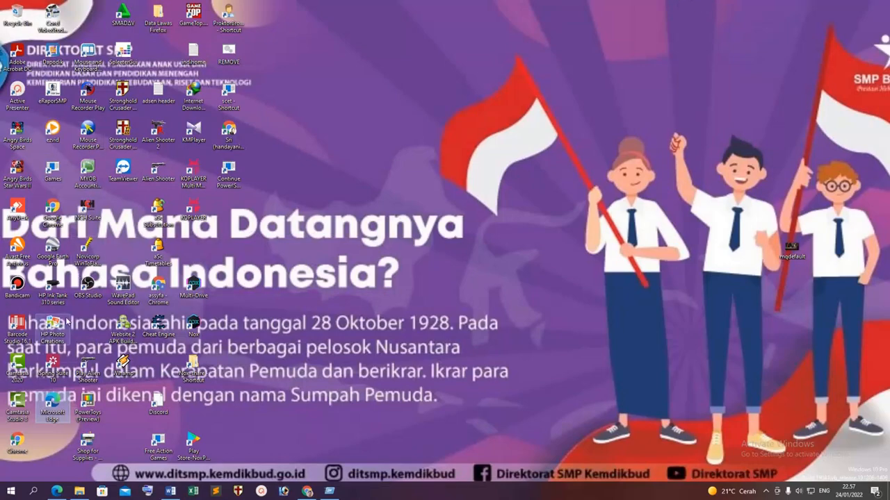
Open Firefox, load the PPDB Online site, and close the Bing and avast tabs.
click(10, 491)
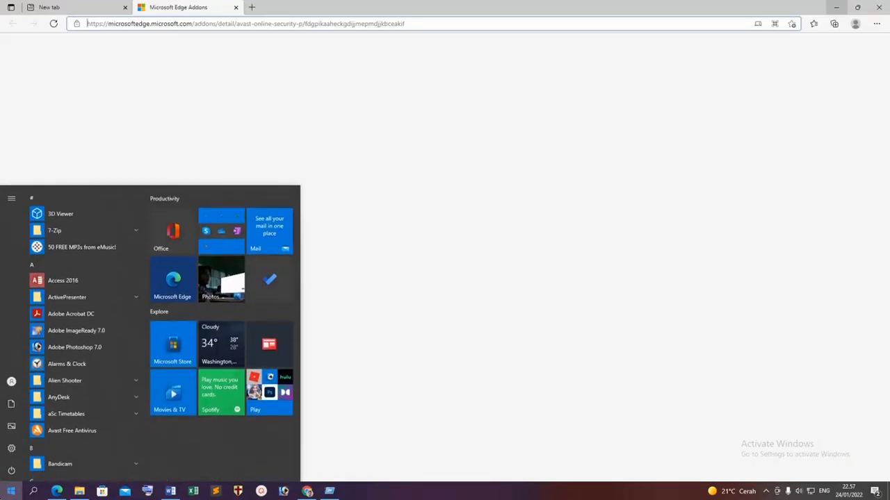
text(moz)
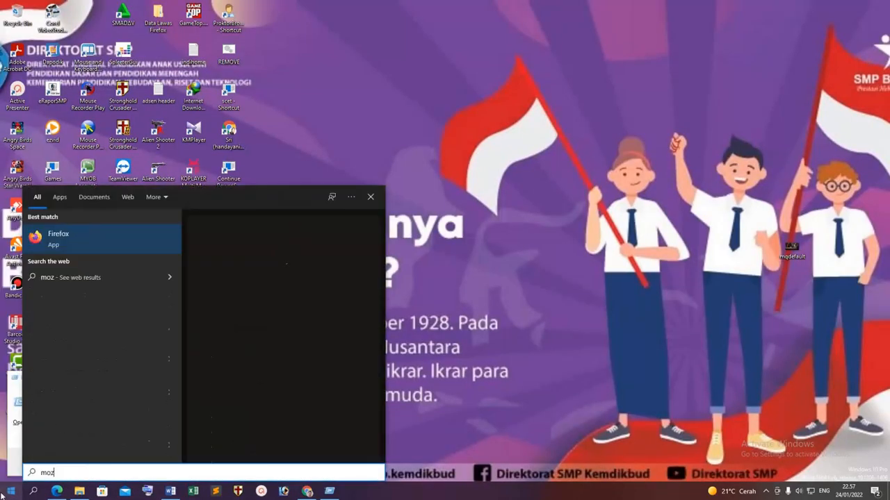
click(78, 242)
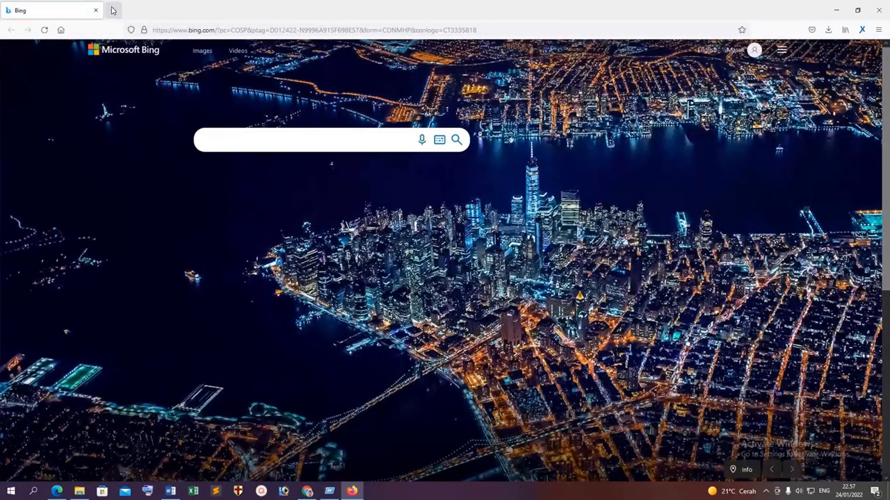
click(113, 10)
key(ctrl+v)
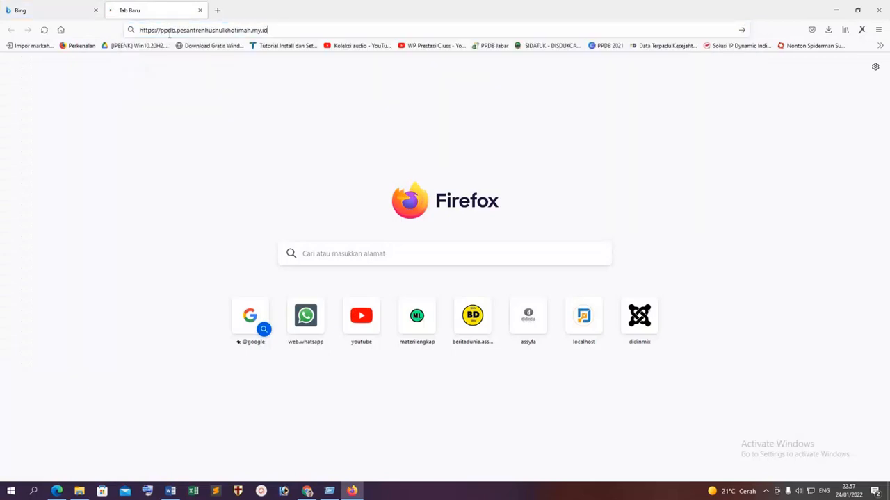
key(Return)
click(96, 10)
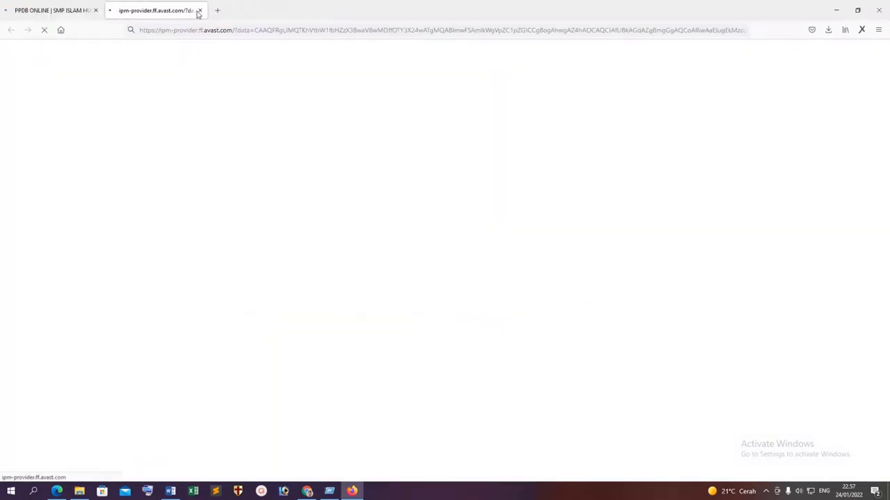
click(199, 10)
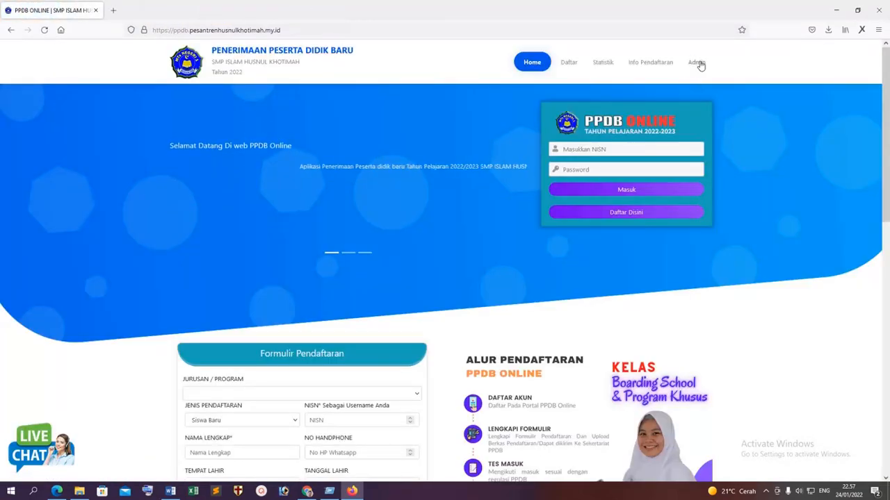
Log in to the admin page with the admin credentials, declining to save the login.
click(697, 62)
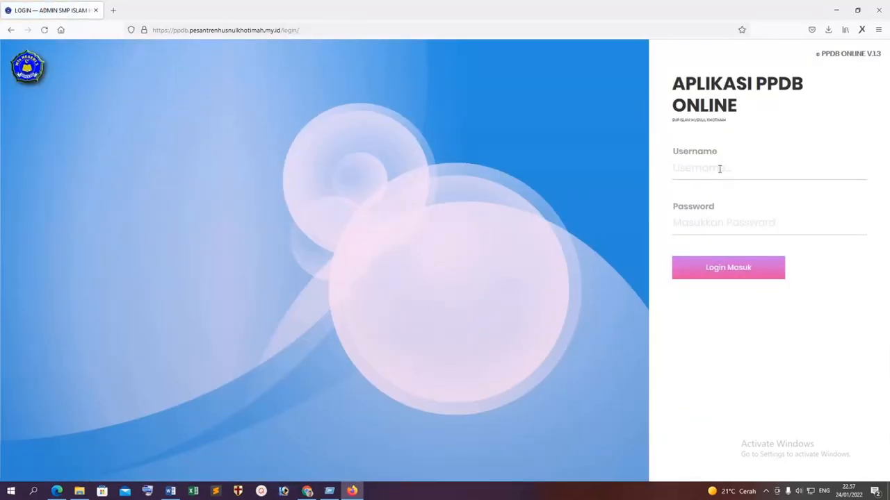
click(719, 168)
text(admin)
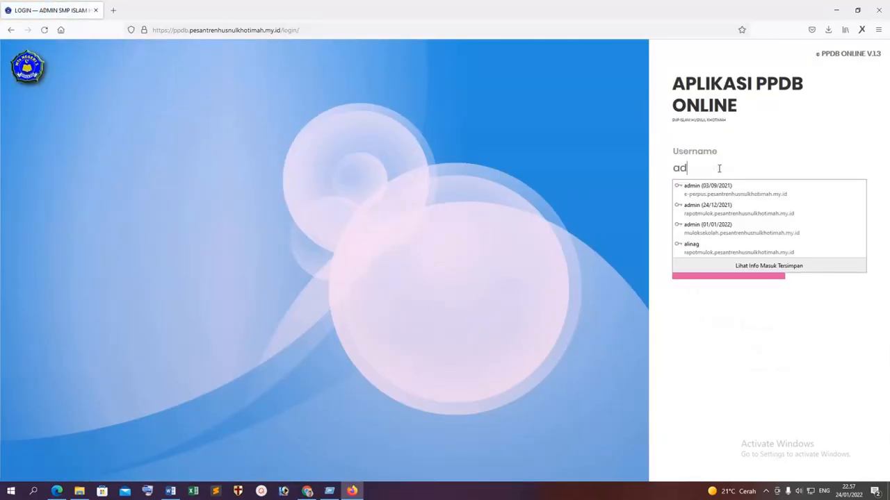
key(Tab)
text(a)
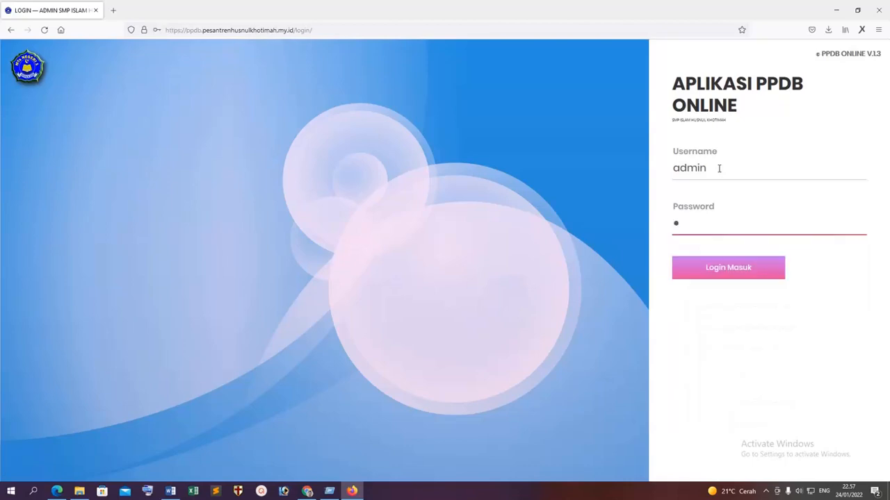
key(Return)
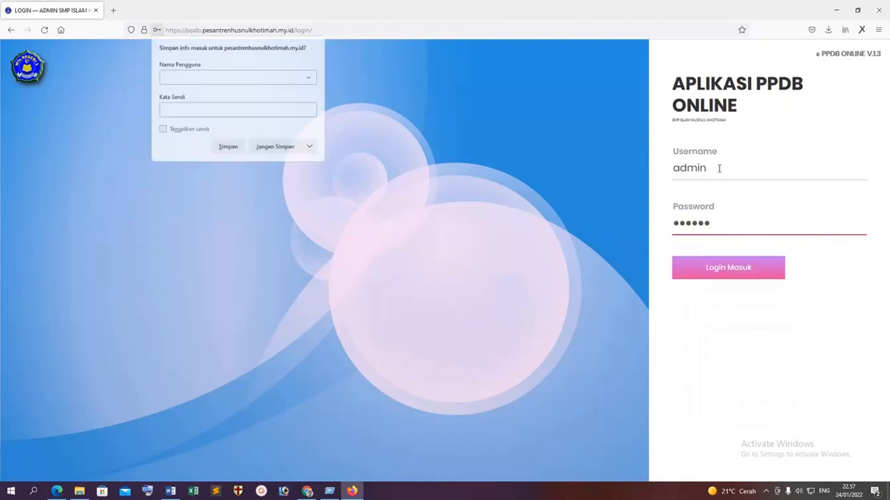
click(274, 147)
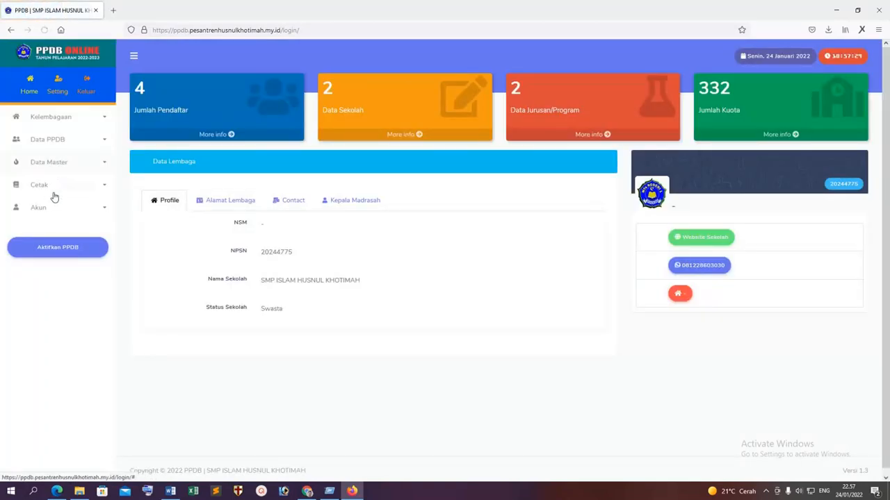
Open the Cetak > Data Penerimaan PPDB report preview.
click(47, 210)
click(44, 189)
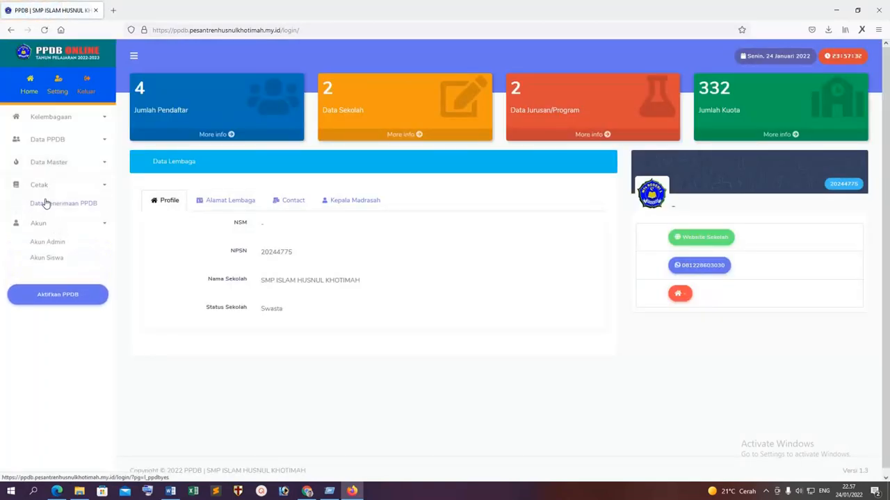
click(43, 201)
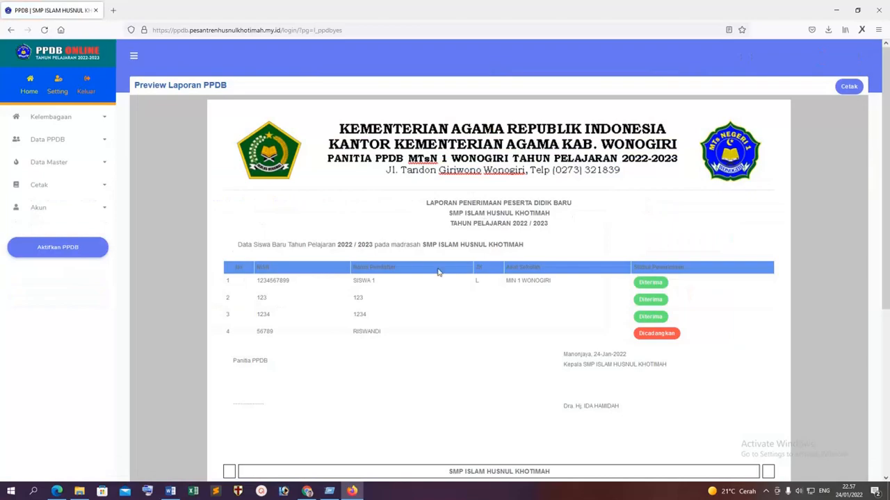
Go to the DobelHost client area, open the active hosting product, and launch File Manager.
click(307, 492)
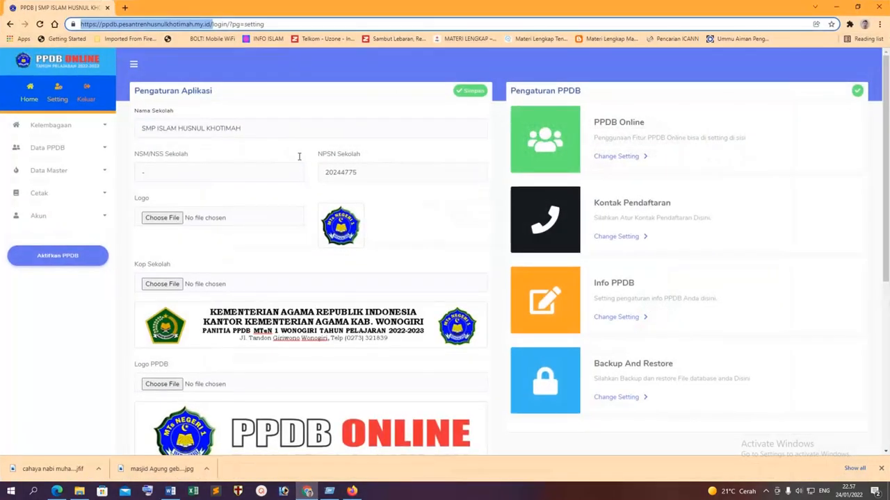
click(124, 7)
text(dob)
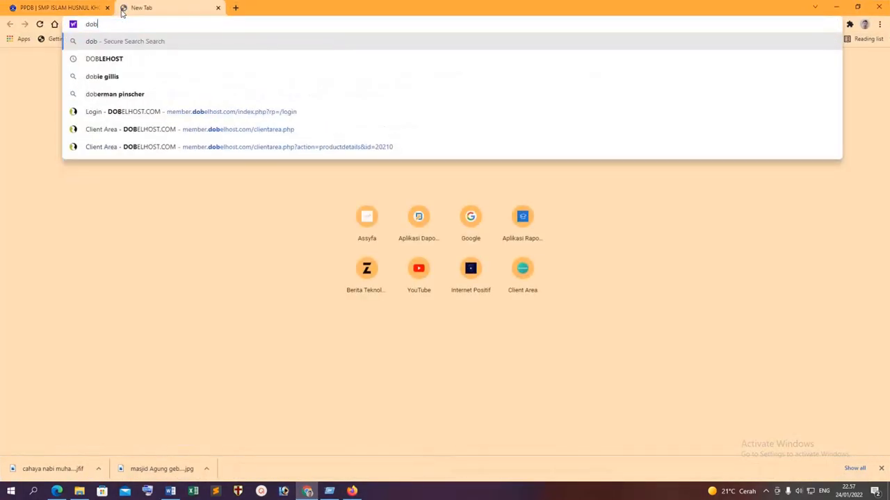
click(178, 111)
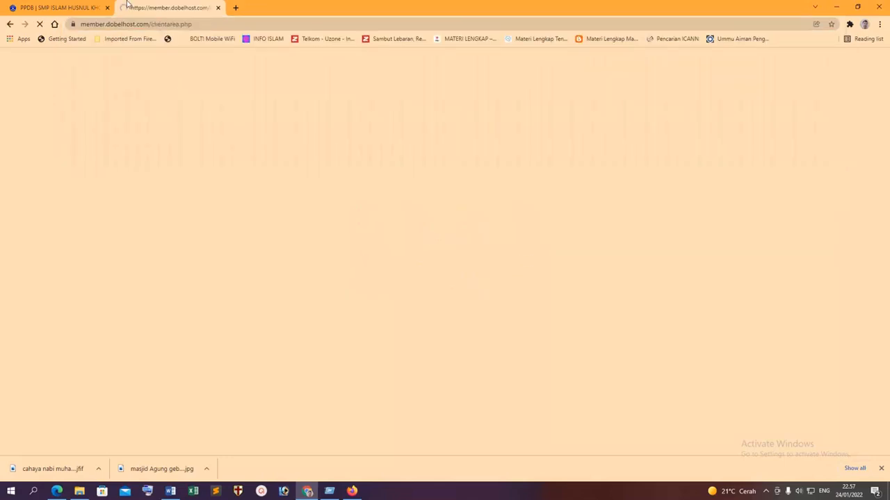
scroll(424, 191, down, 3)
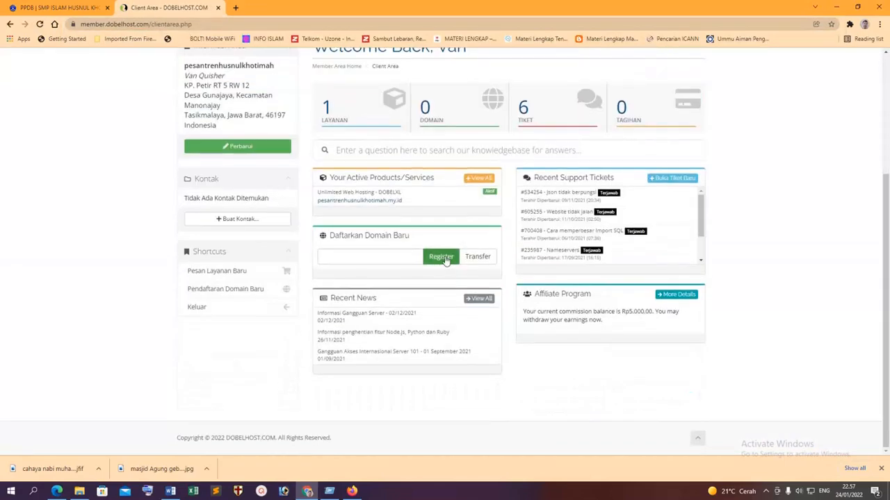
click(443, 196)
scroll(626, 278, down, 3)
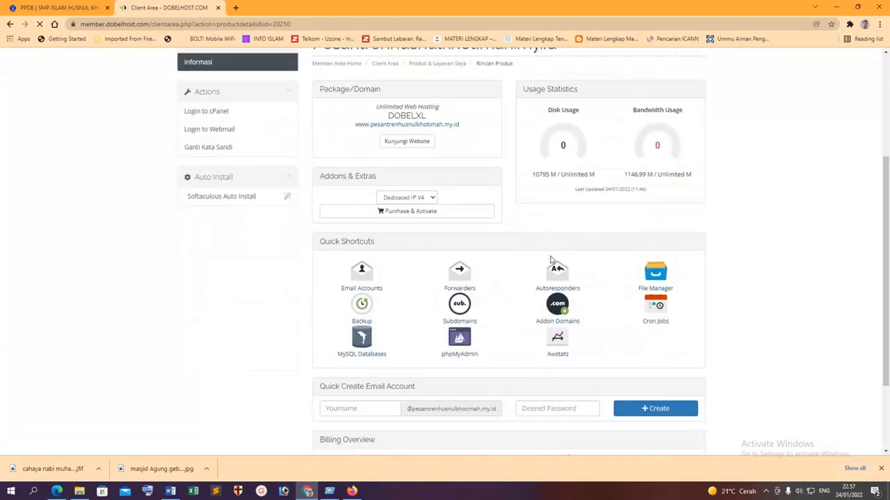
click(656, 278)
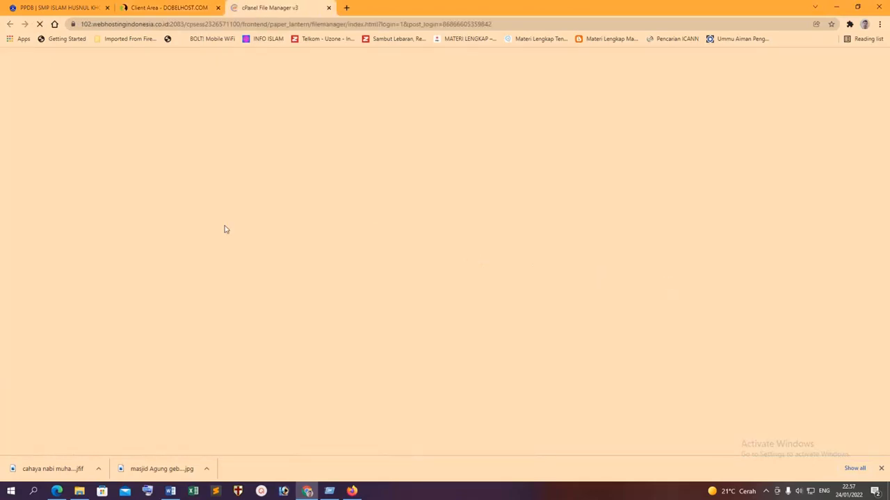
Browse to the ppdb.pesantrenhusnulkhotimah.my.id site's assets/img folder in File Manager.
scroll(241, 293, down, 3)
scroll(241, 294, down, 1)
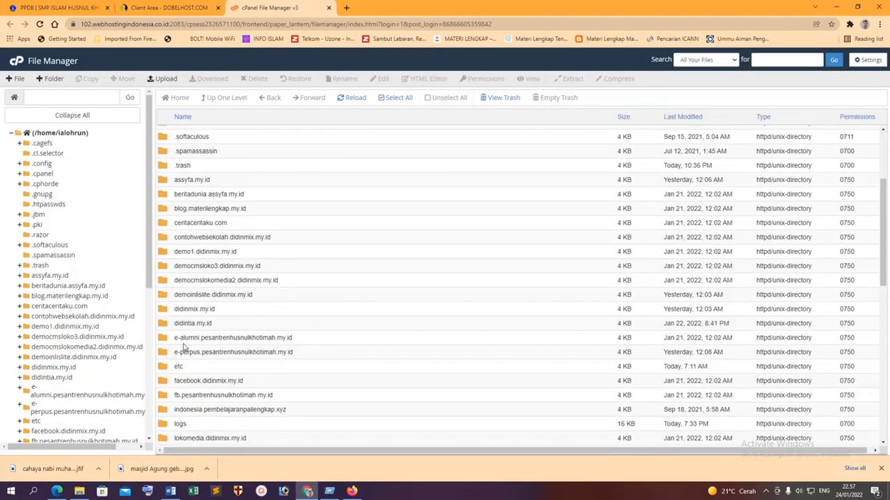
scroll(183, 300, down, 5)
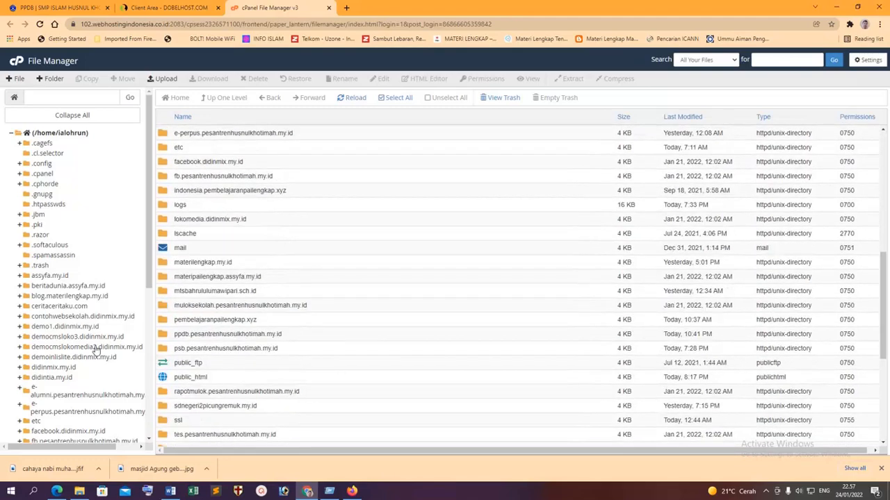
scroll(79, 377, down, 1)
scroll(64, 355, down, 5)
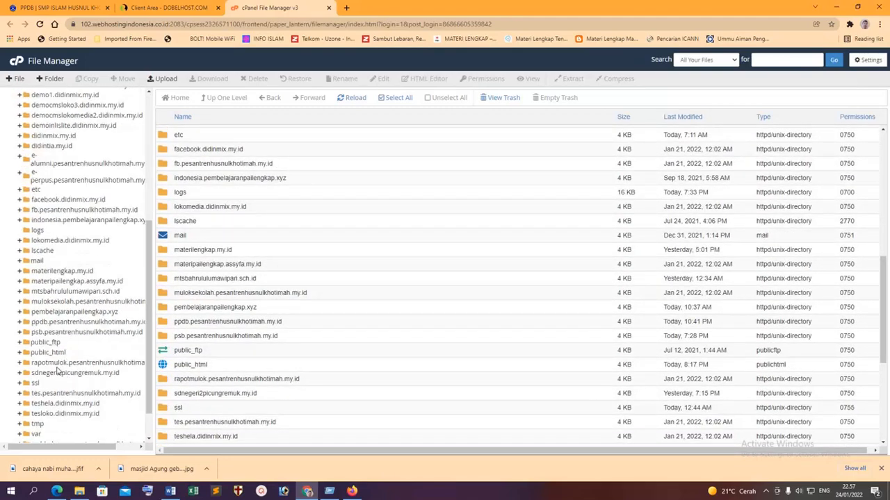
click(48, 322)
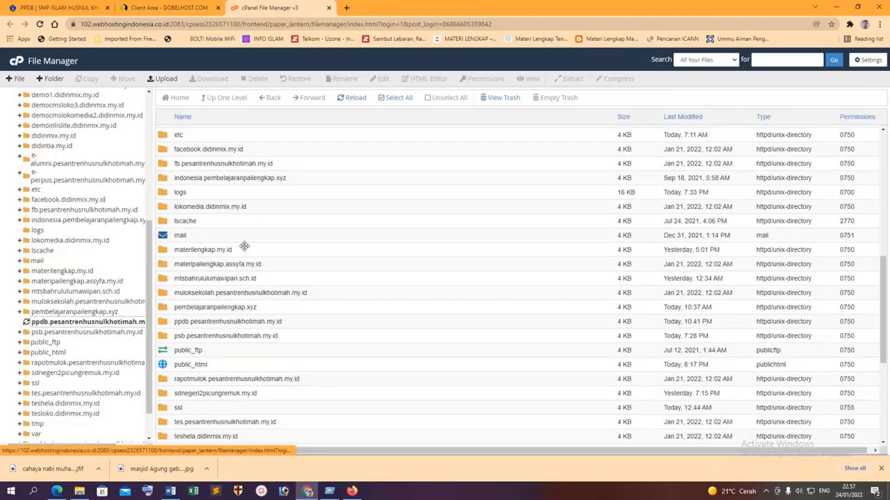
scroll(261, 260, down, 1)
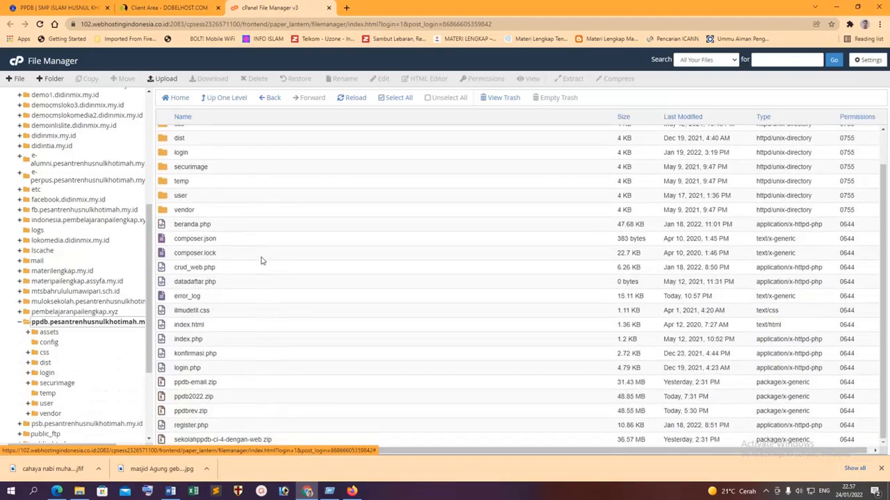
scroll(261, 262, up, 1)
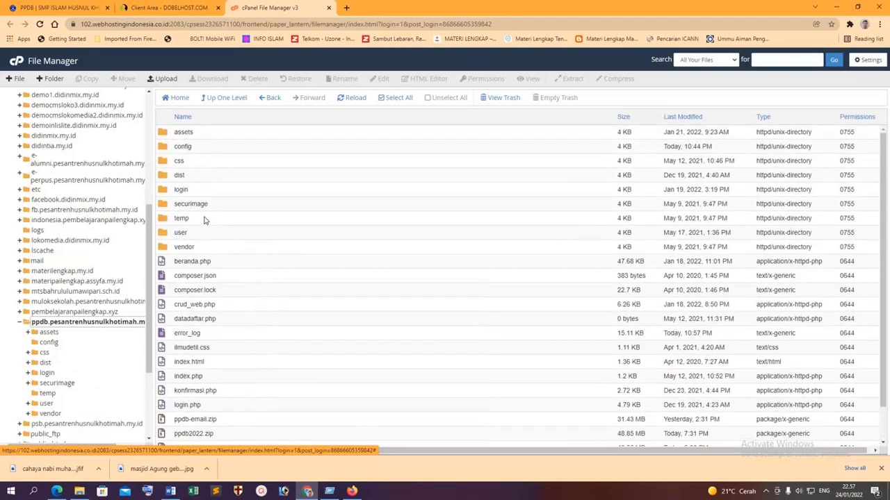
double_click(171, 133)
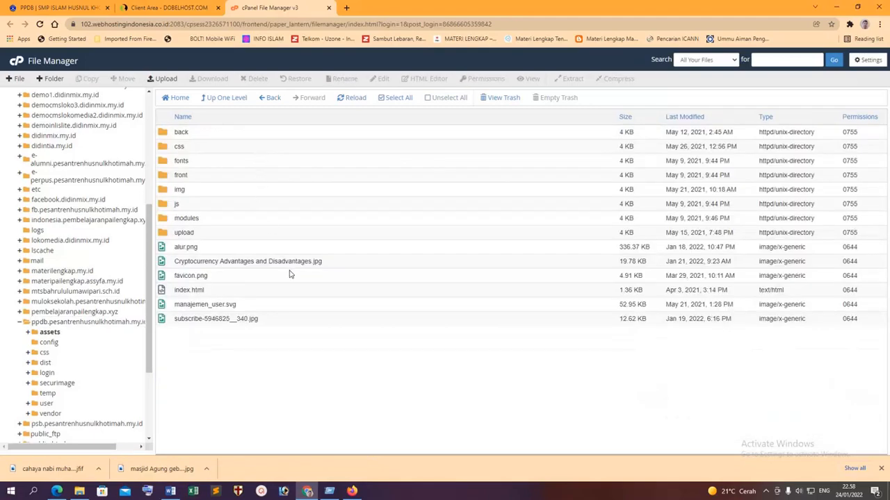
double_click(170, 190)
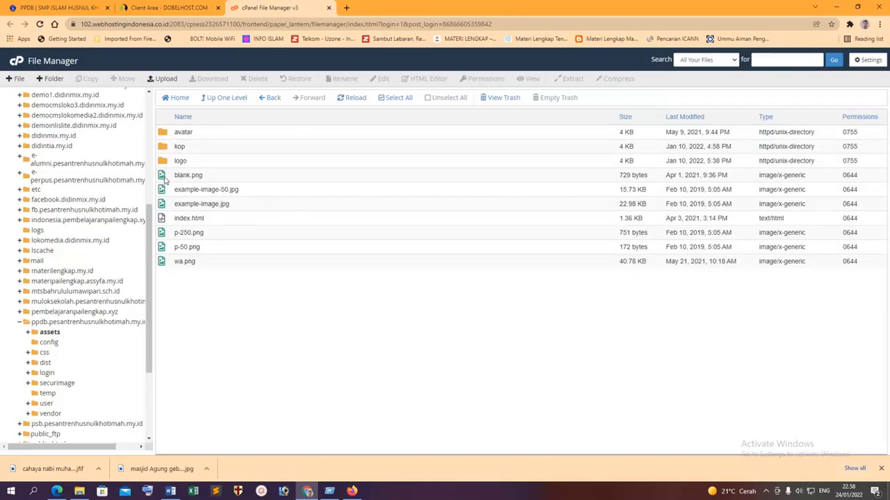
Preview example-image-50.jpg, close the preview, and return to the PPDB settings page.
right_click(165, 180)
click(382, 303)
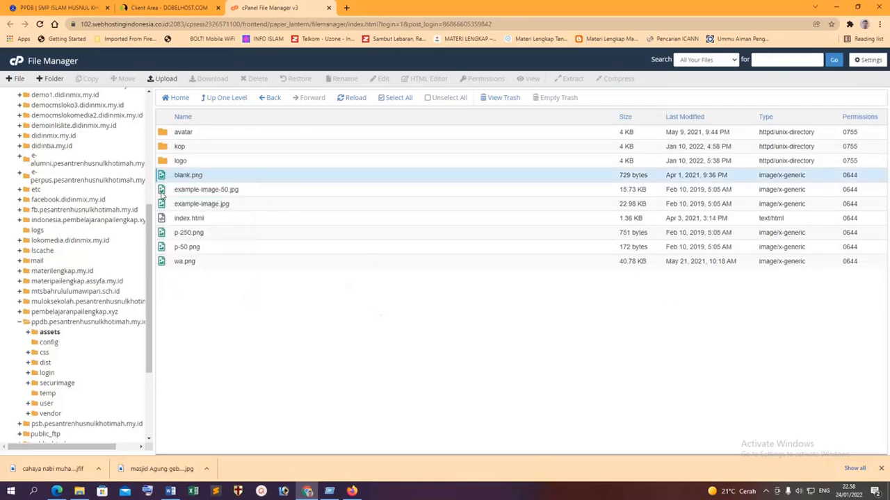
right_click(162, 194)
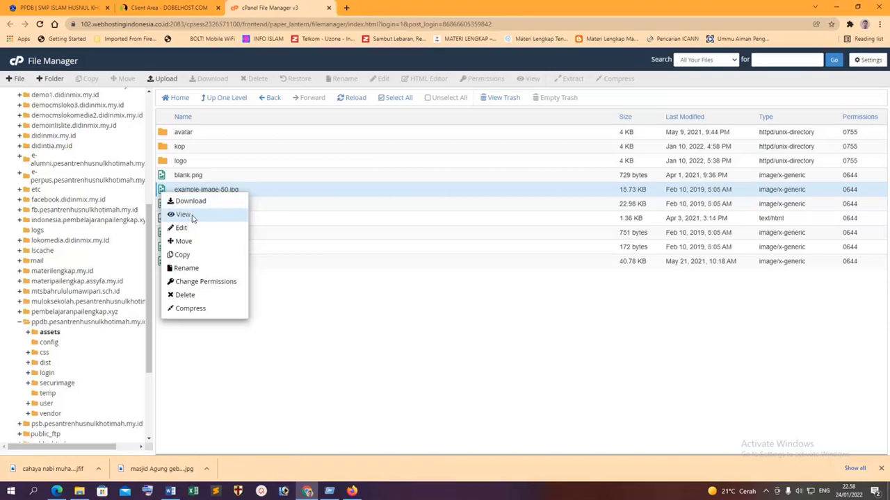
click(183, 215)
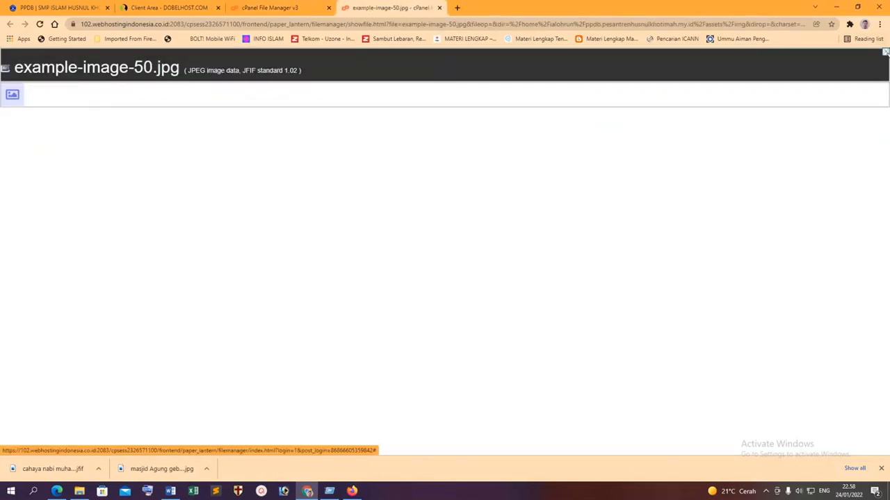
key(ctrl+w)
click(77, 5)
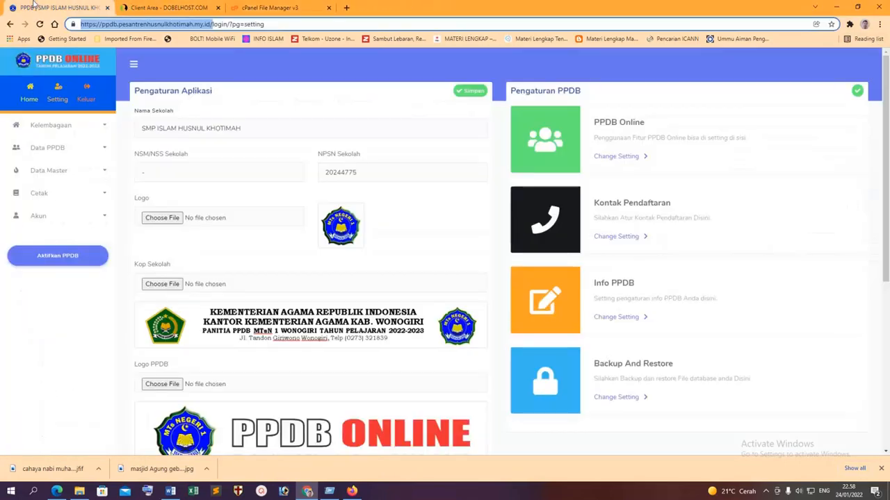
Copy the school logo's address (assets/img/logo/logo561.png) into a new tab, then return to File Manager.
right_click(344, 236)
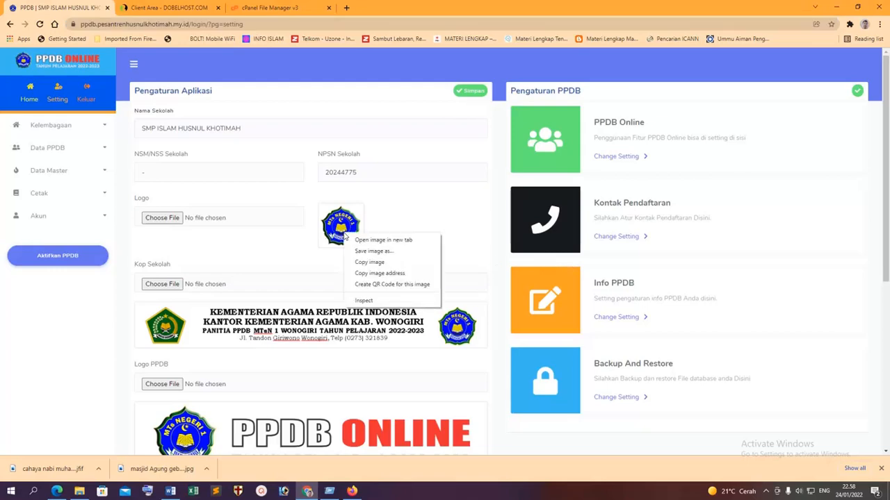
click(387, 274)
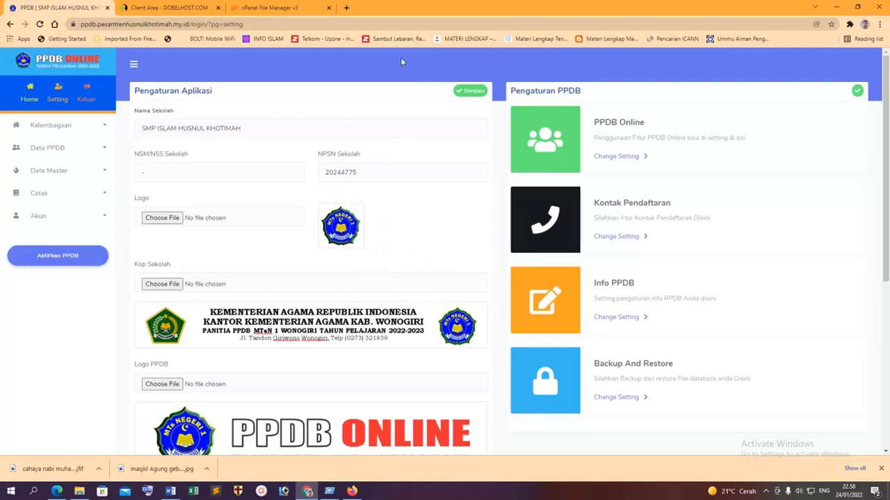
click(346, 8)
key(ctrl+v)
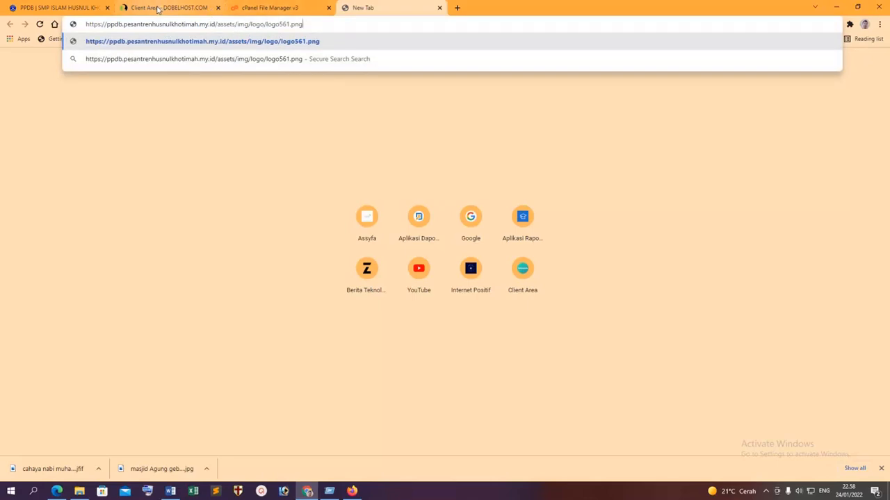
click(158, 9)
click(260, 9)
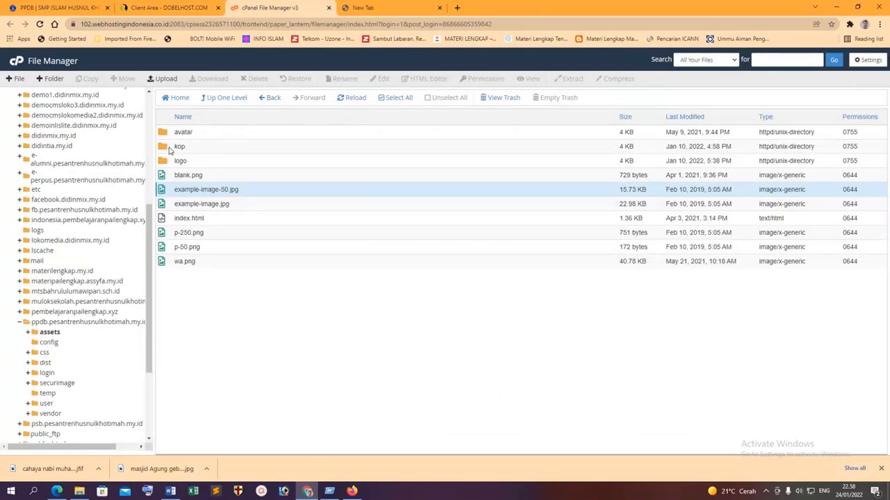
Look inside the kop folder, then go back up to the img folder.
double_click(173, 147)
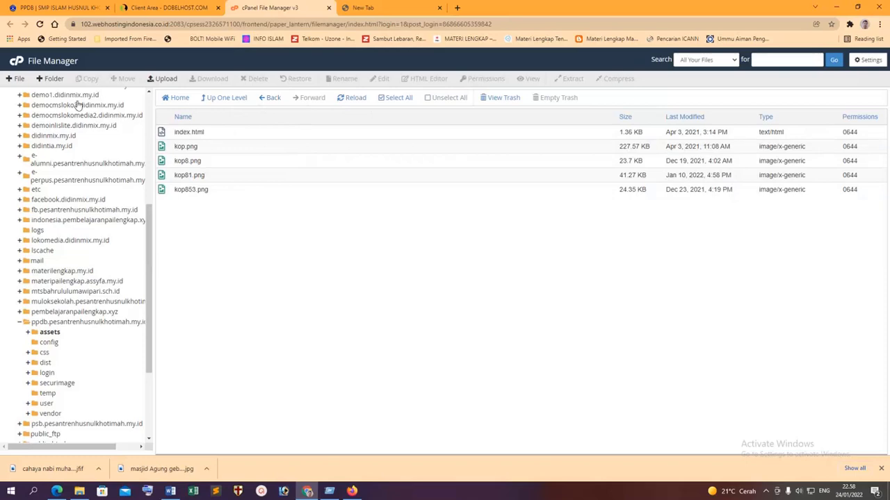
click(373, 7)
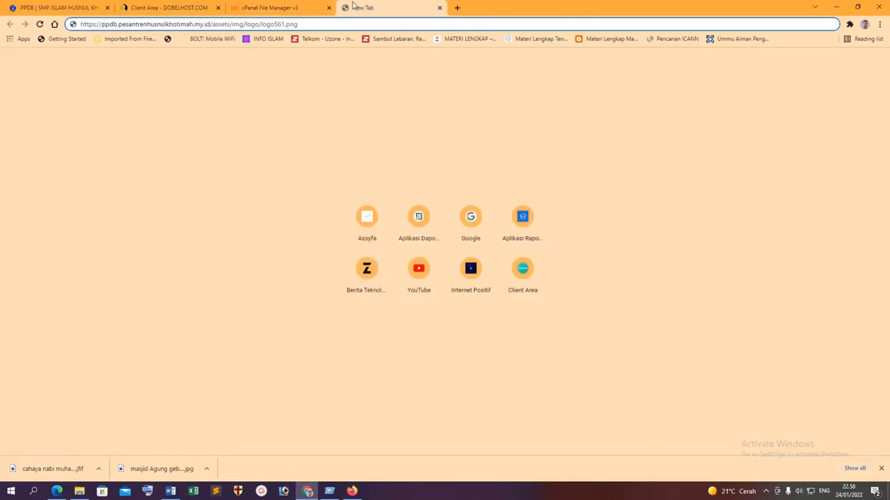
click(280, 7)
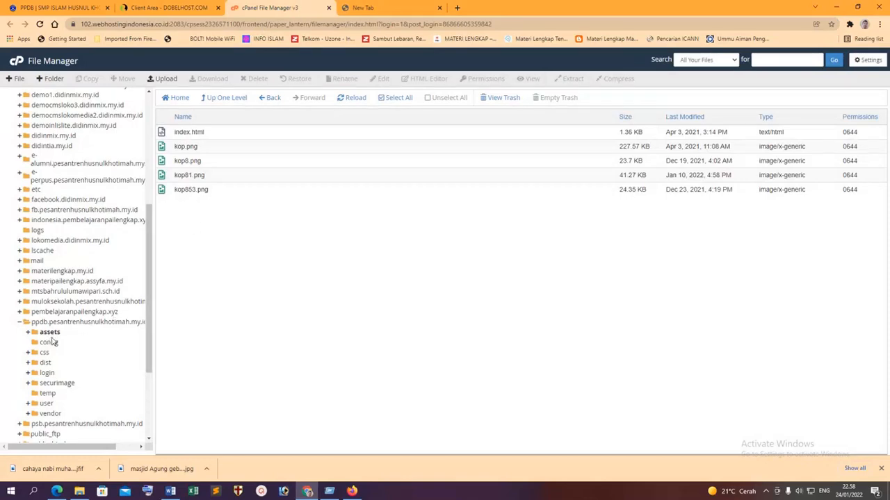
click(239, 99)
click(234, 99)
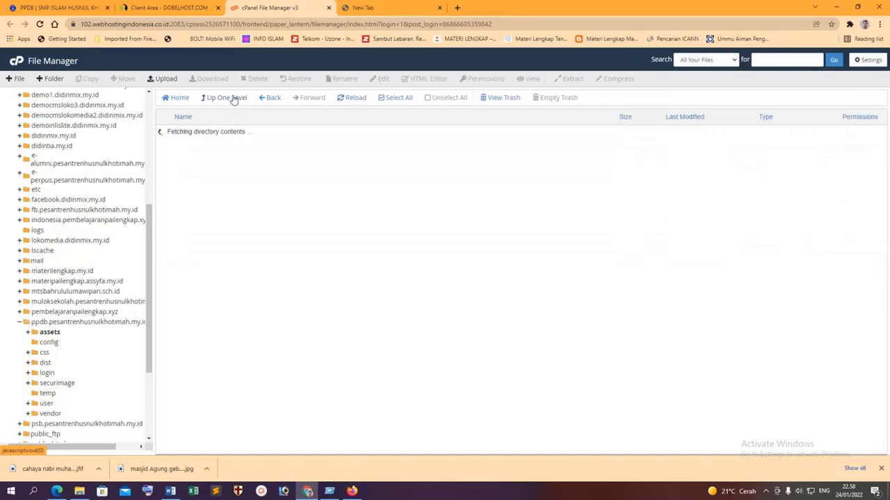
double_click(194, 196)
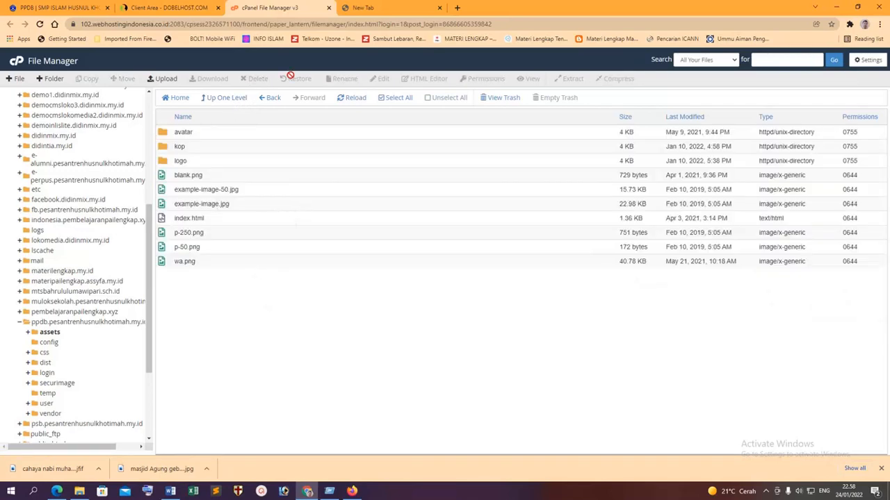
Open the logo folder and select logo561.png.
click(364, 8)
click(270, 7)
double_click(166, 164)
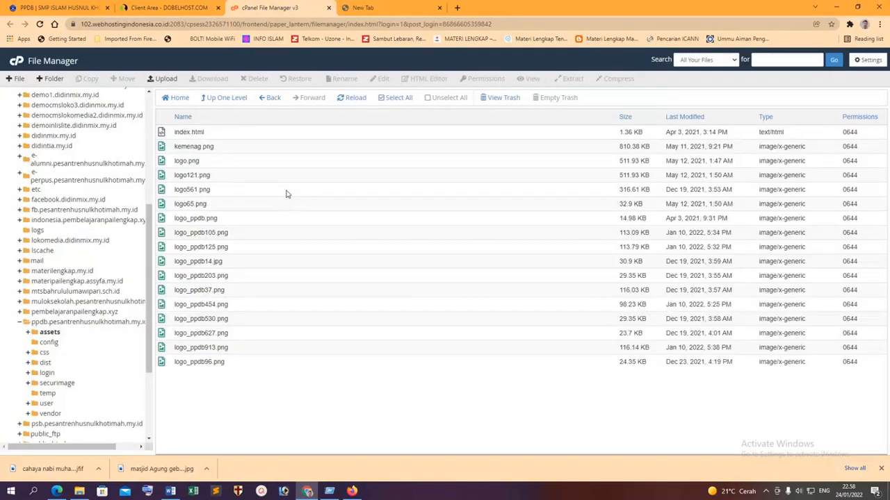
click(364, 8)
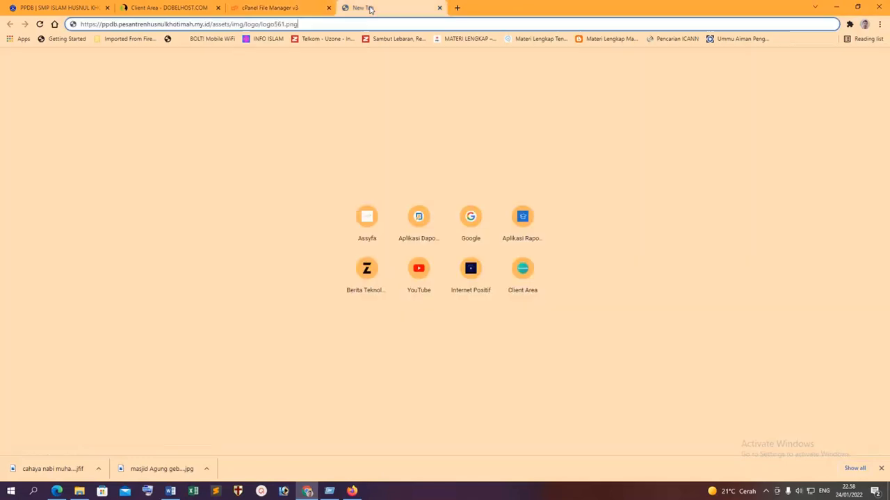
click(276, 8)
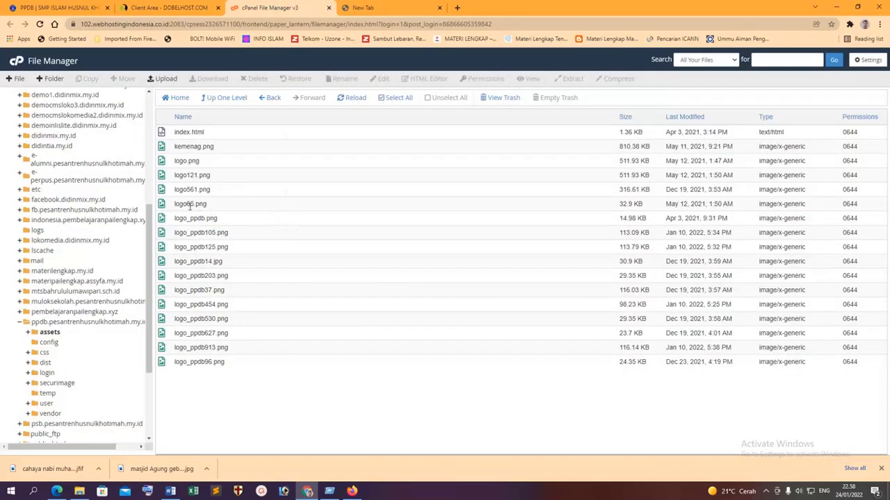
click(174, 190)
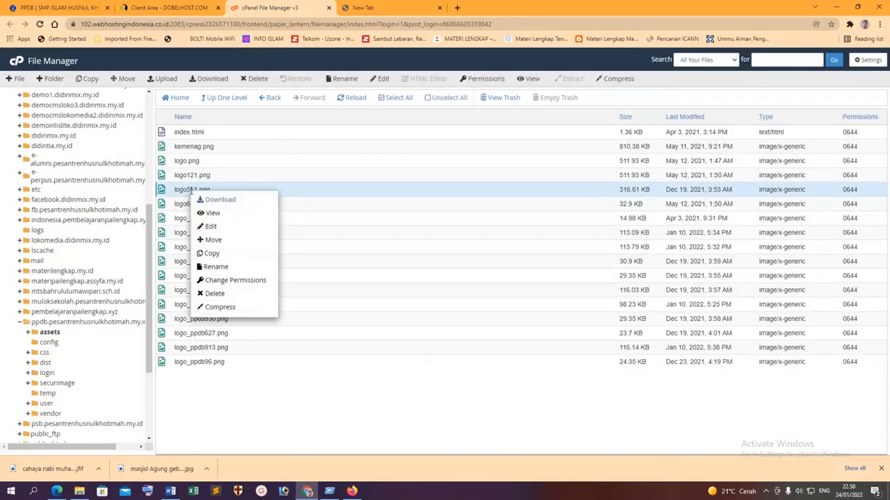
Rename logo561.png to logo5613.png.
right_click(189, 192)
click(215, 267)
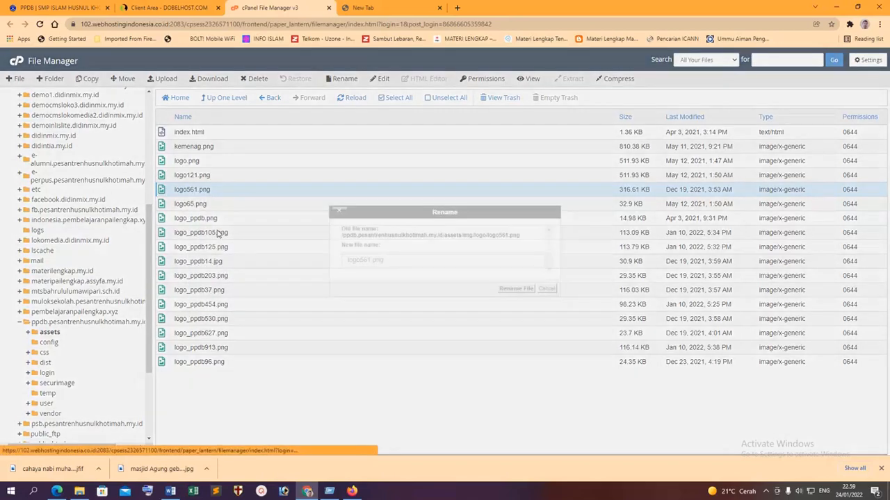
drag(410, 260, 243, 259)
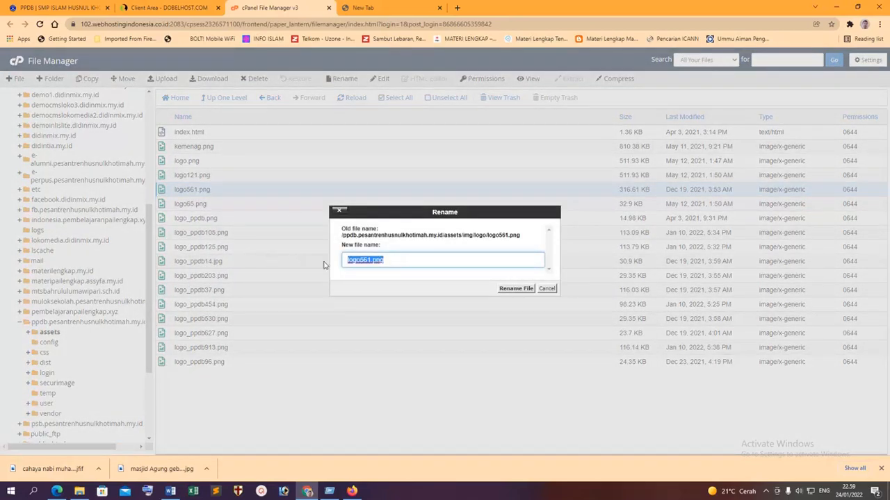
click(367, 261)
text(3)
click(520, 289)
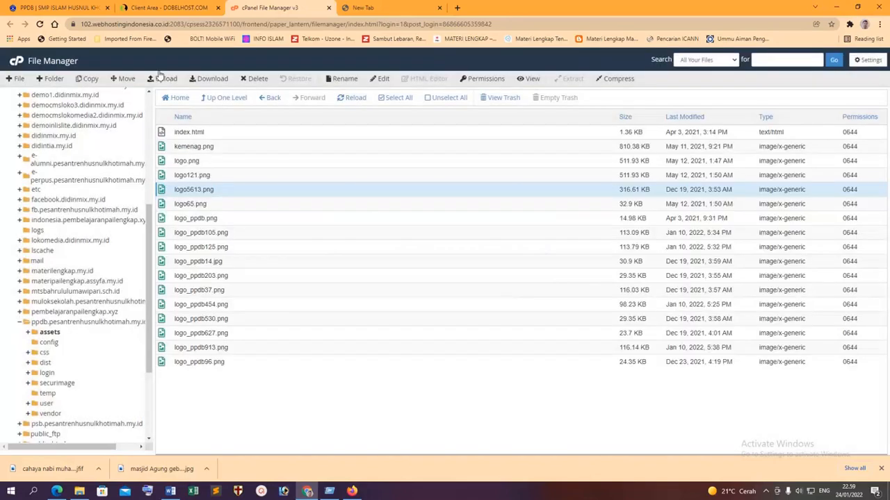
Upload 20244775d33.png into the logo folder.
click(168, 79)
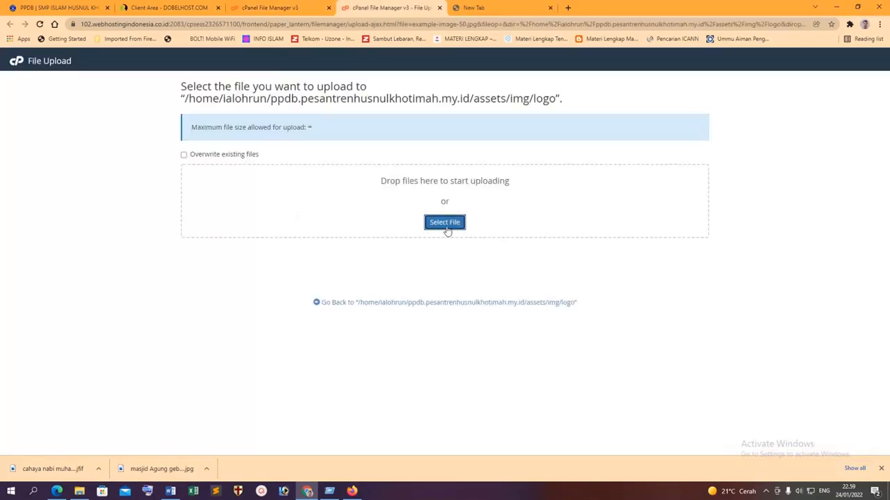
click(445, 222)
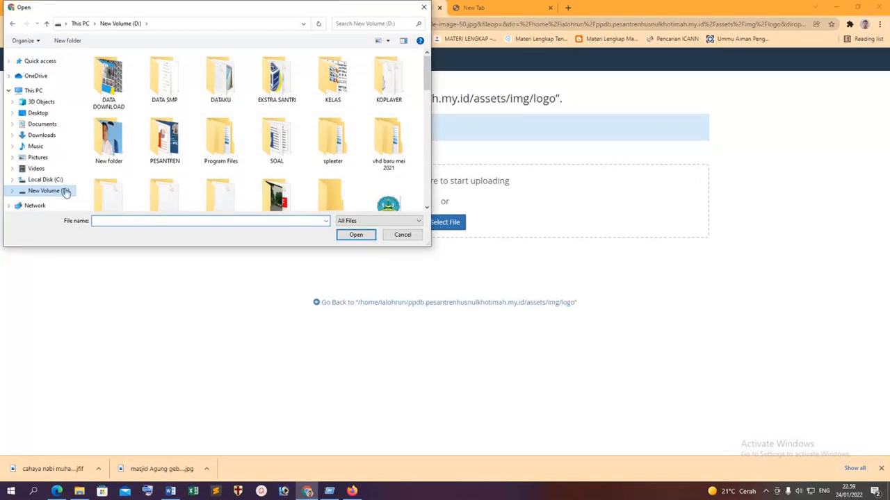
scroll(274, 174, down, 3)
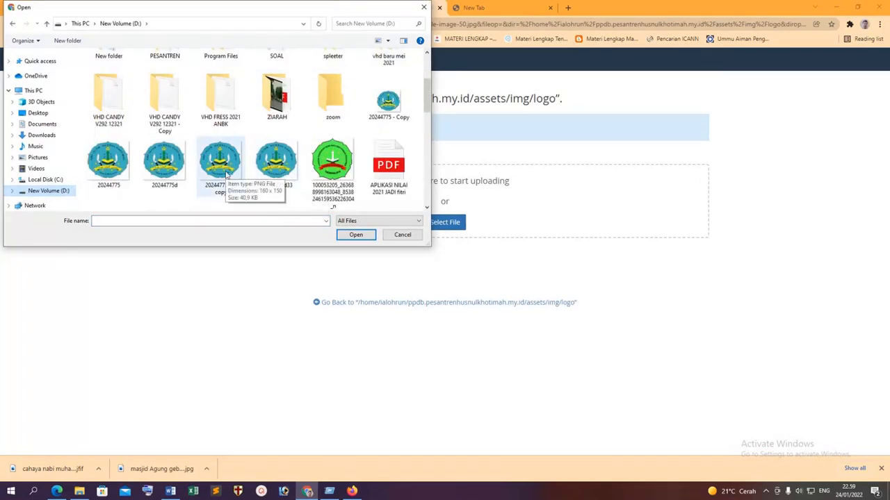
click(276, 163)
click(355, 235)
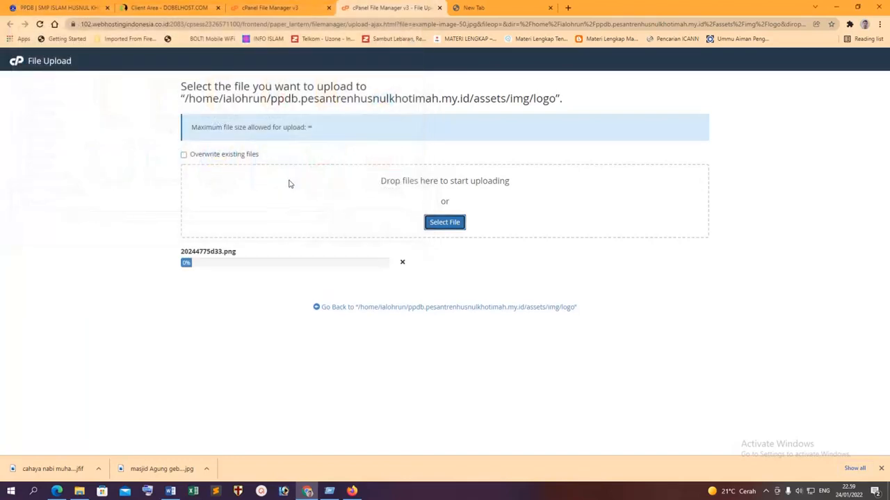
click(468, 310)
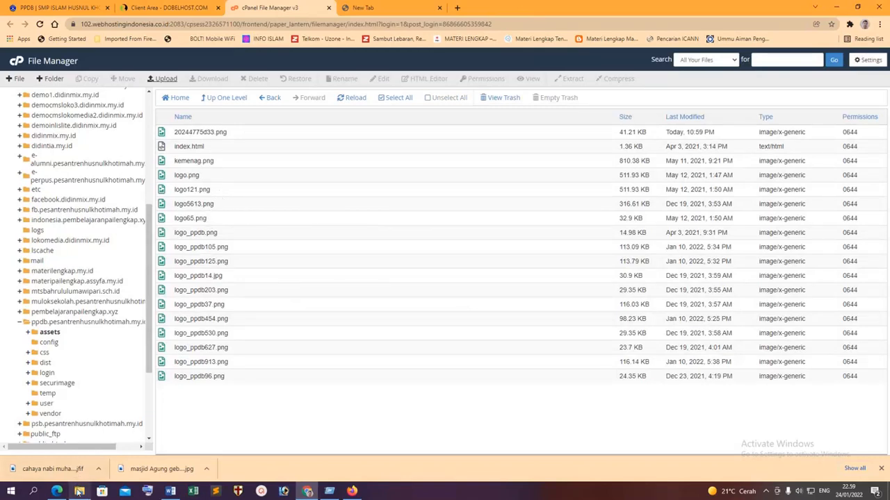
Rename the uploaded 20244775d33.png to logo561.png.
right_click(167, 176)
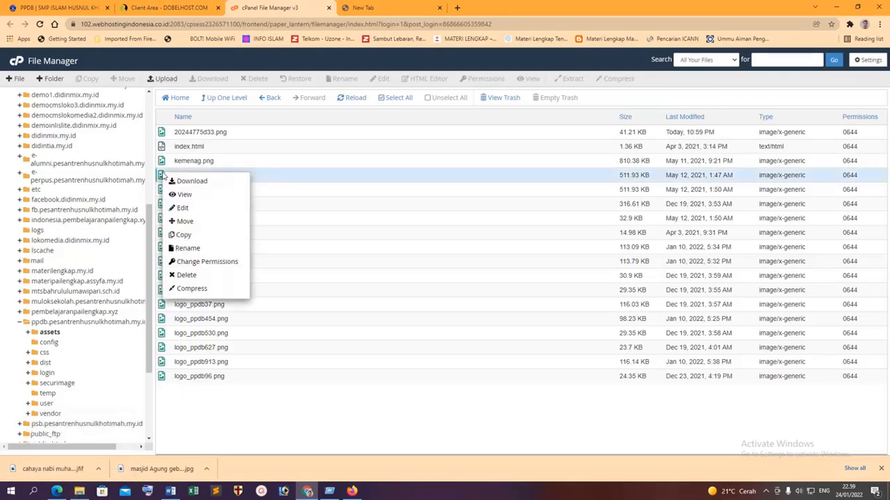
click(224, 410)
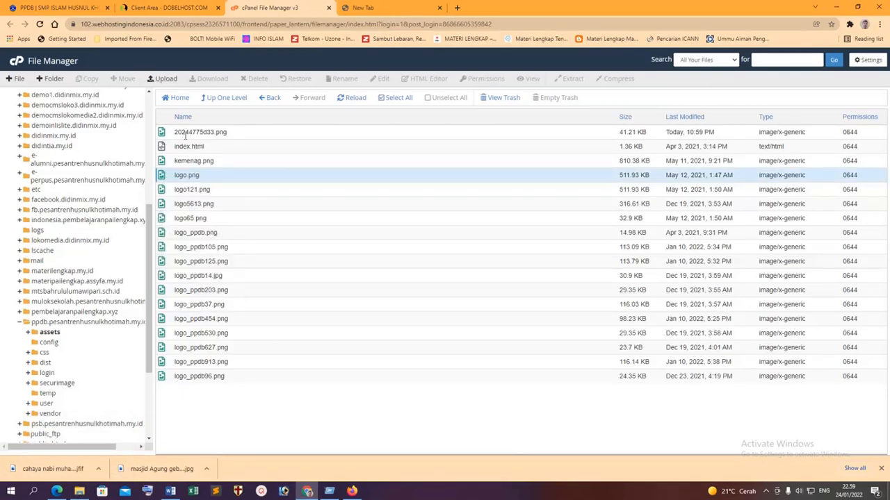
right_click(185, 136)
click(224, 207)
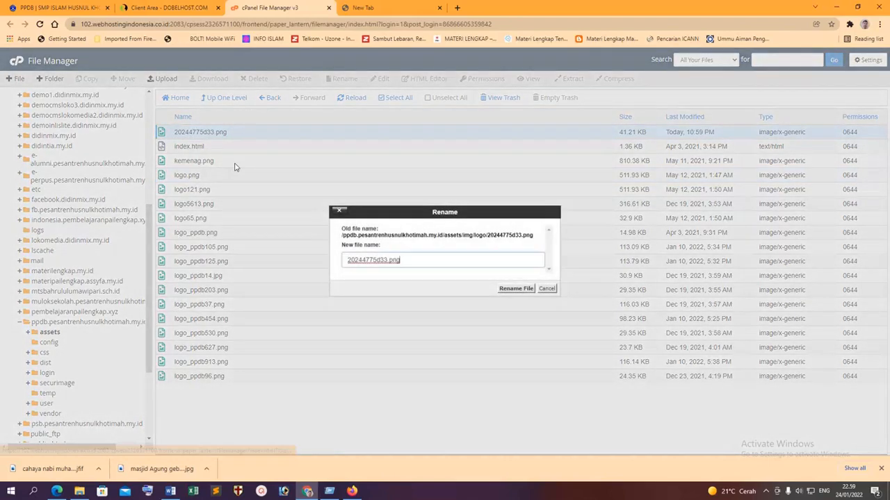
drag(419, 260, 238, 257)
text(logo561.png)
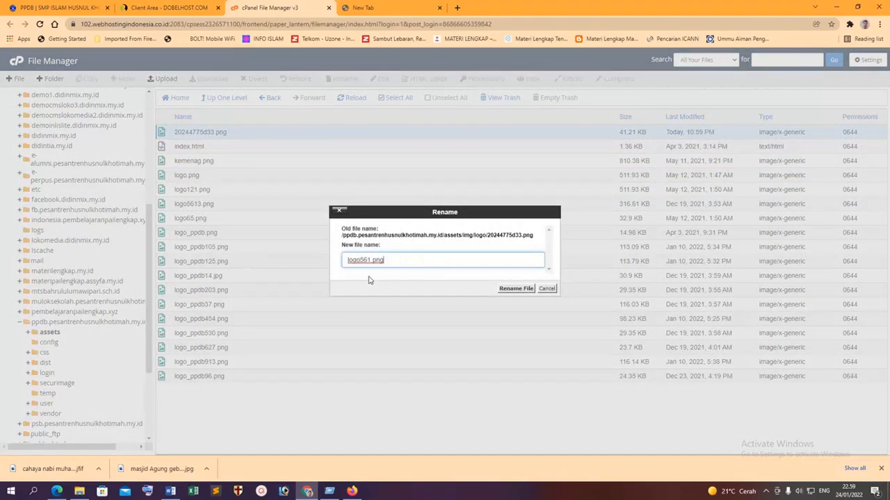
click(527, 290)
click(46, 5)
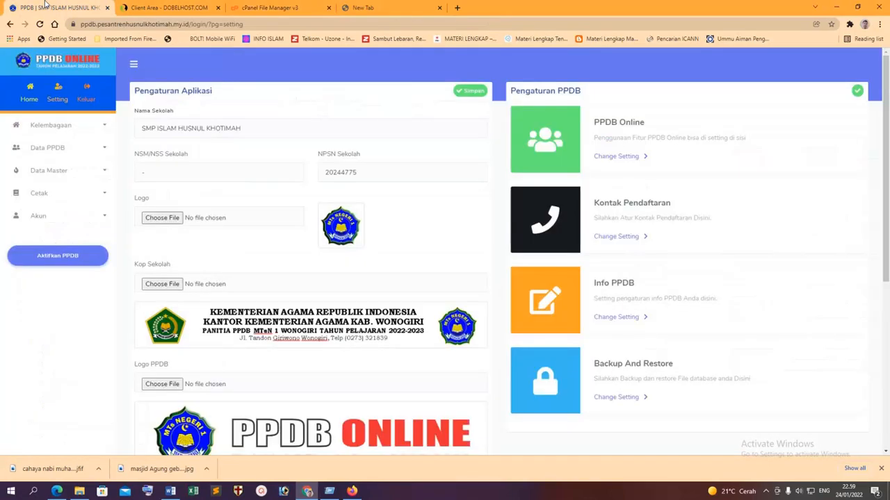
Reload the settings page and close the screen recorder's control panel.
click(40, 25)
click(765, 492)
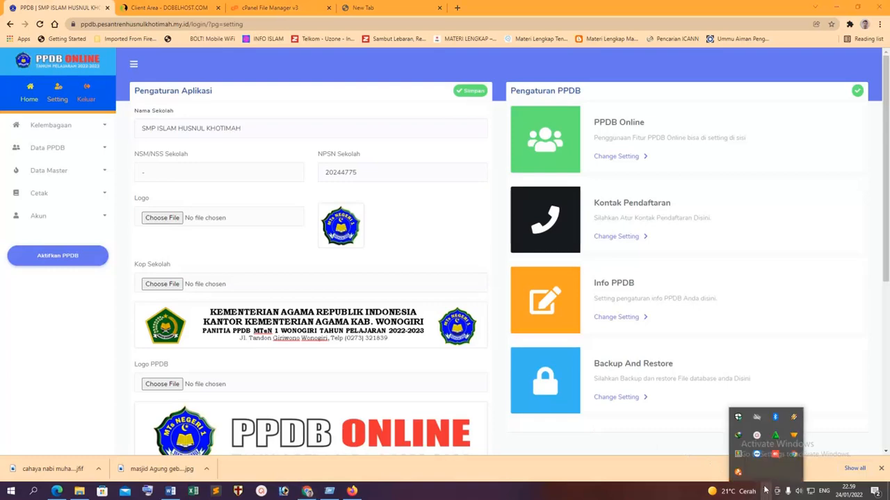
click(756, 436)
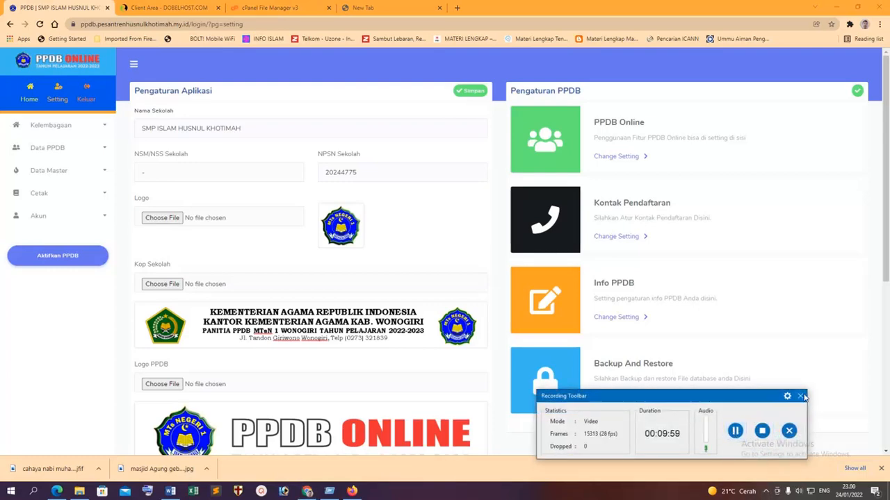
click(801, 396)
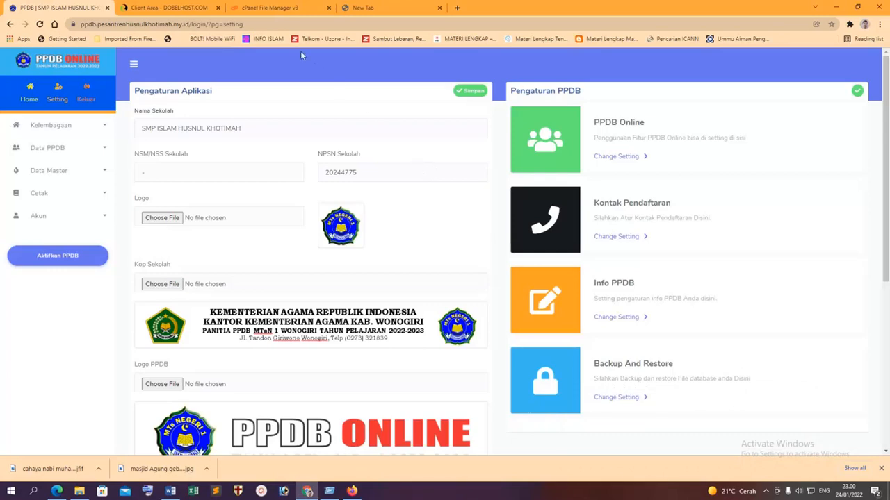
Choose 20244775d33.png as the Logo and kop sekolah.png as the Kop Sekolah.
click(162, 219)
scroll(229, 212, down, 3)
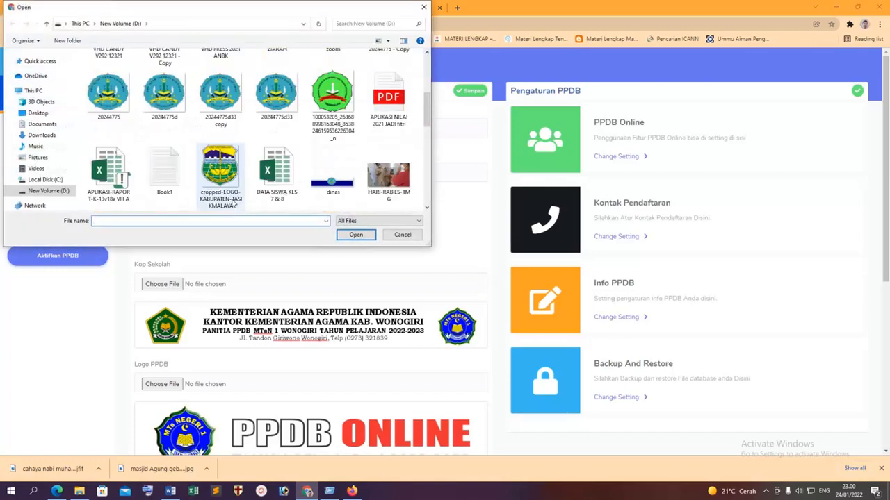
double_click(271, 104)
scroll(320, 186, down, 1)
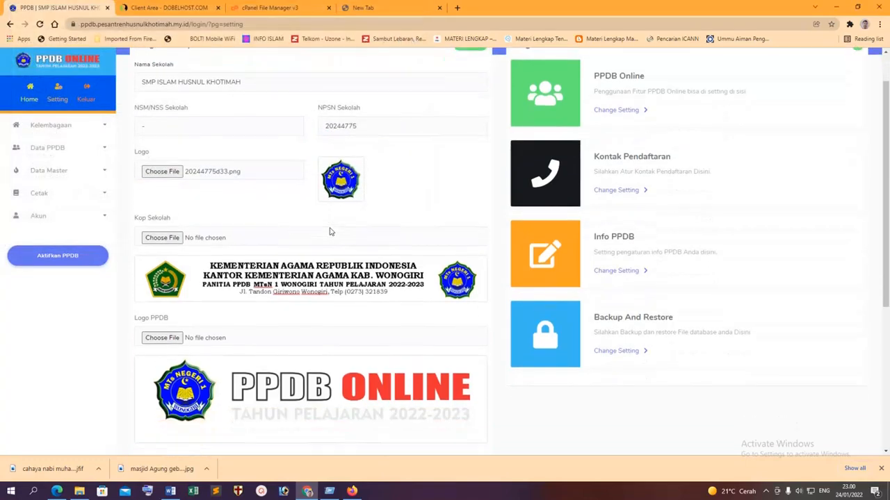
click(161, 238)
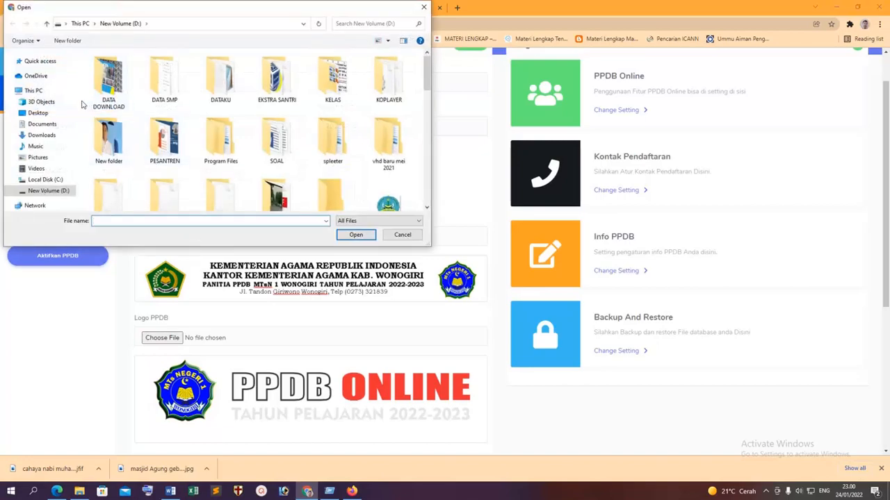
click(50, 135)
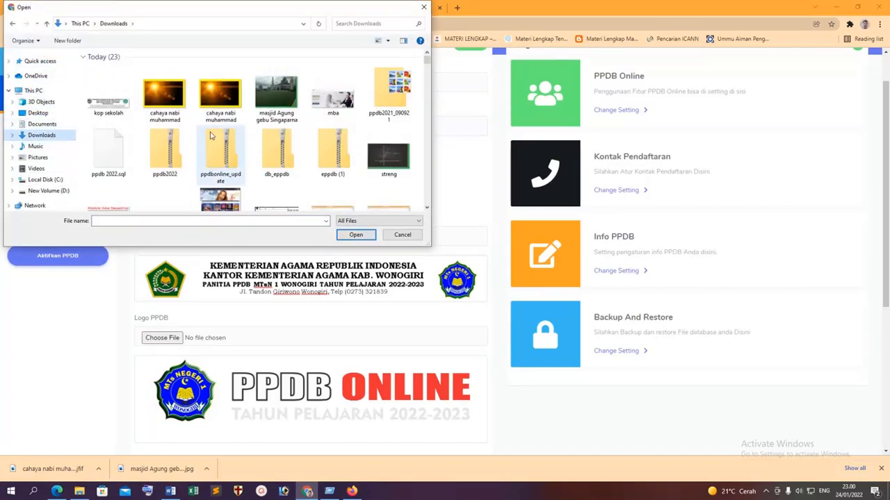
double_click(109, 98)
Save the new logo and letterhead with Simpan and review the updated page.
scroll(788, 388, down, 5)
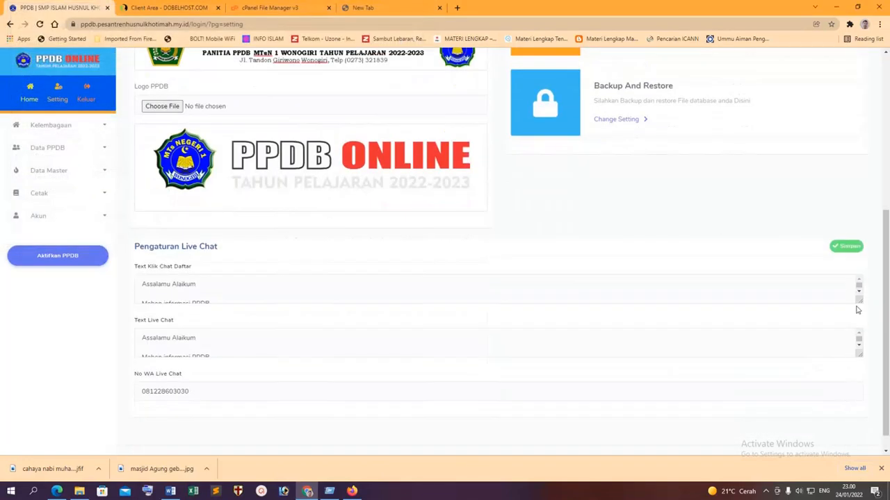
scroll(294, 239, up, 5)
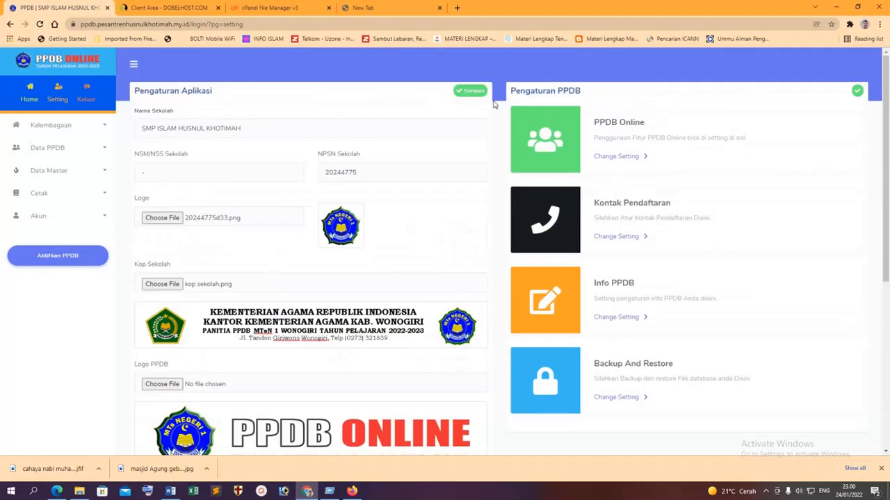
scroll(470, 107, down, 2)
scroll(472, 104, up, 2)
click(470, 91)
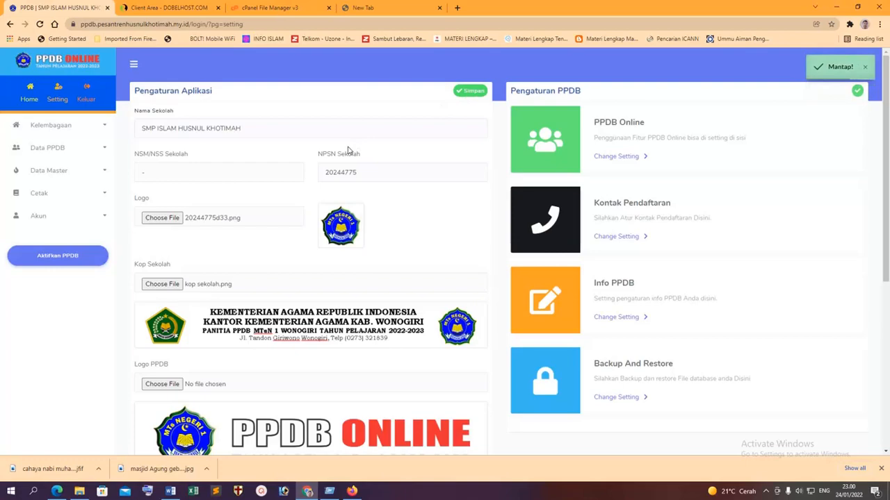
scroll(475, 227, down, 2)
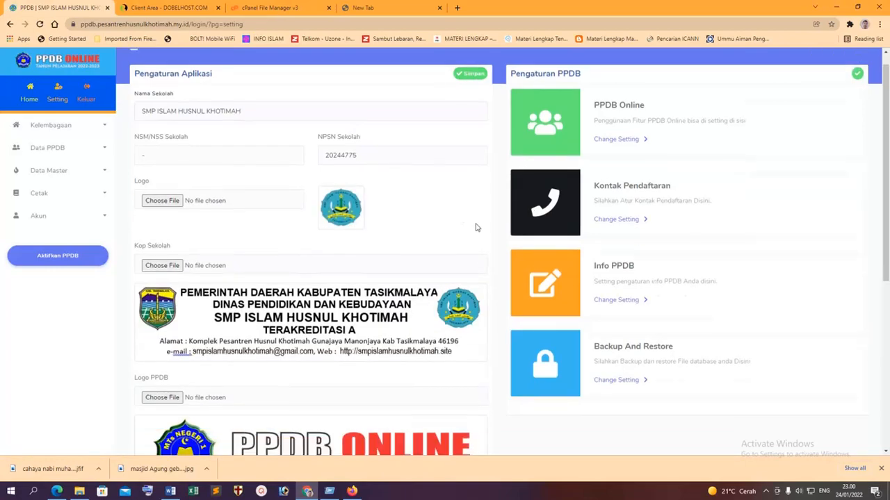
scroll(477, 221, up, 2)
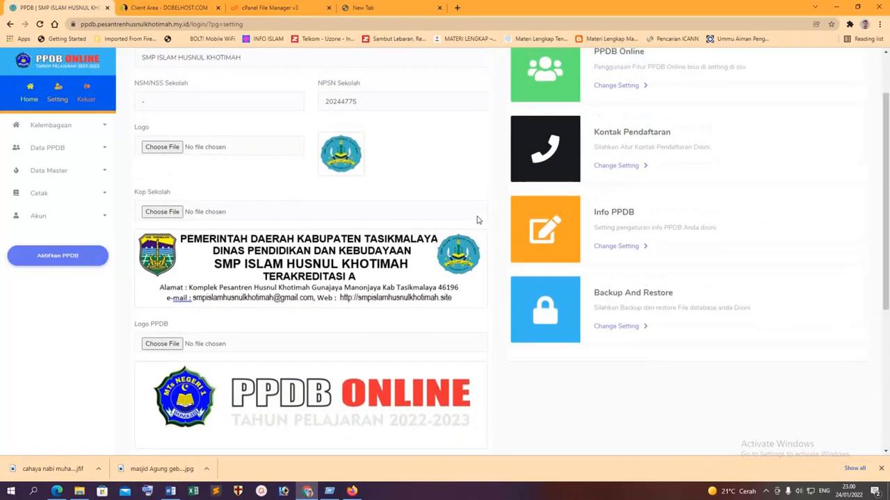
scroll(506, 134, down, 4)
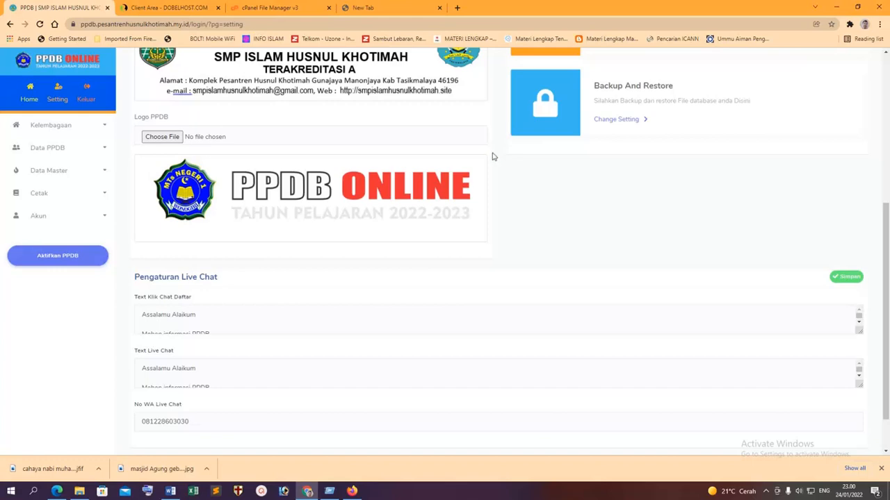
right_click(291, 194)
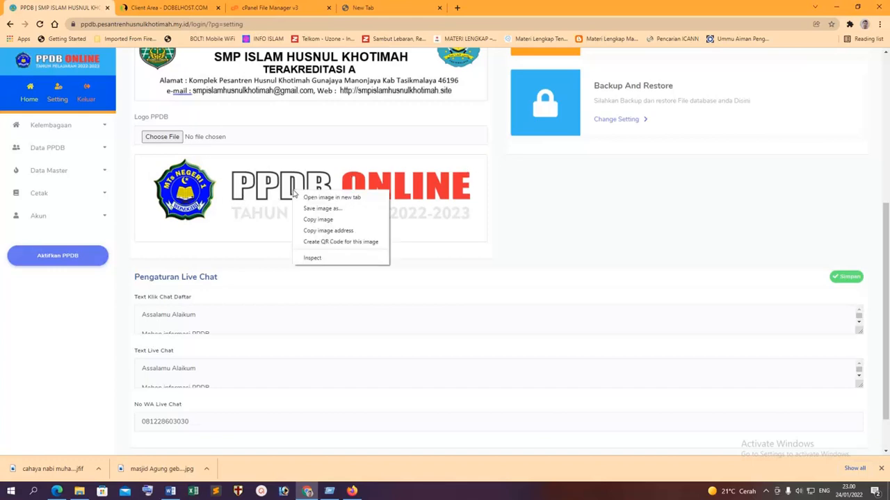
Save the Logo PPDB banner as logo_ppdb913.png and show it in Downloads.
click(328, 208)
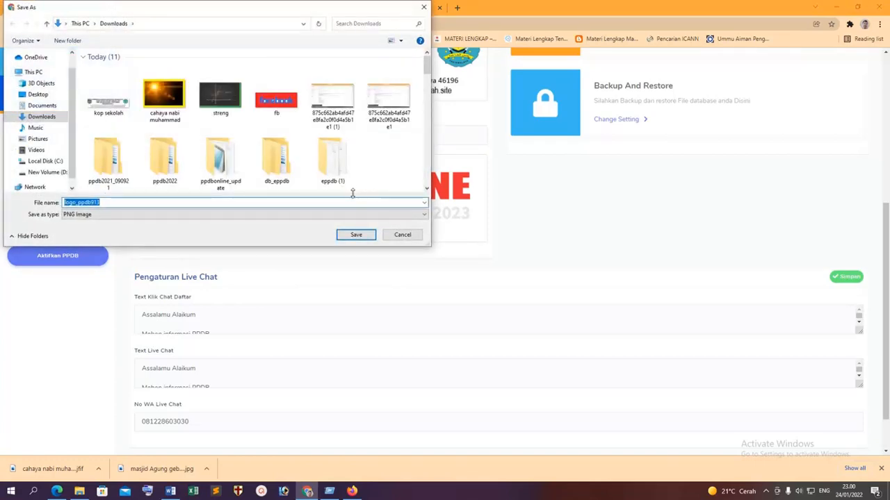
click(362, 234)
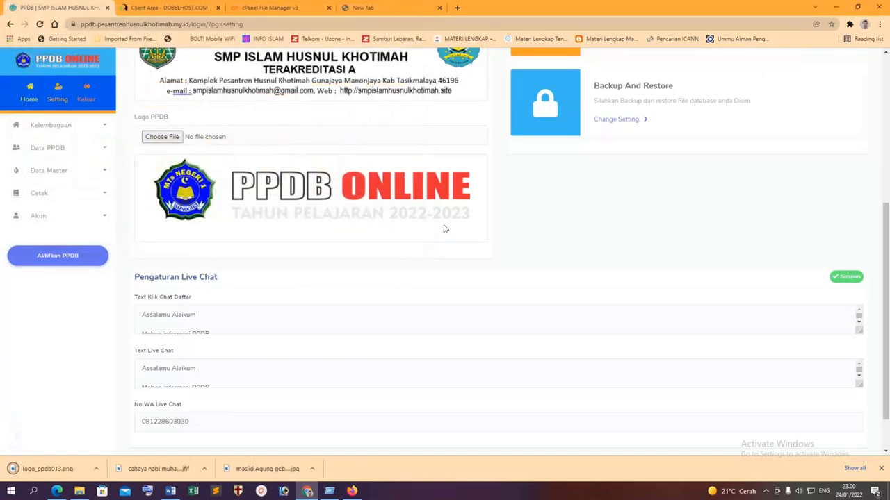
click(98, 469)
click(119, 438)
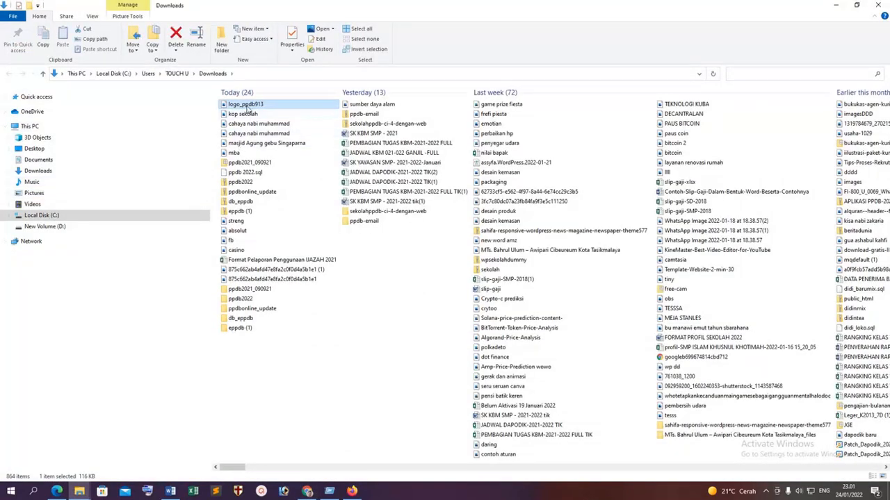
Open logo_ppdb913 in Paint and paste in the 20244775d33 school logo from file.
right_click(247, 108)
click(273, 164)
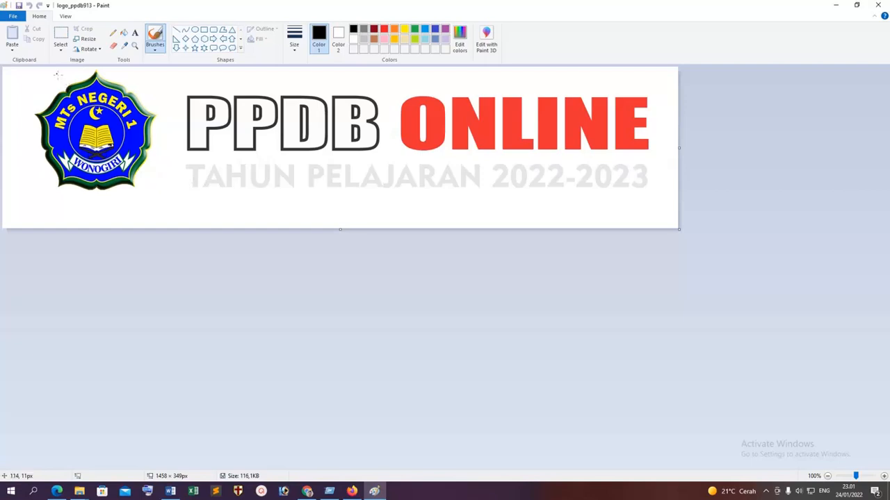
click(13, 48)
click(22, 71)
scroll(452, 304, down, 5)
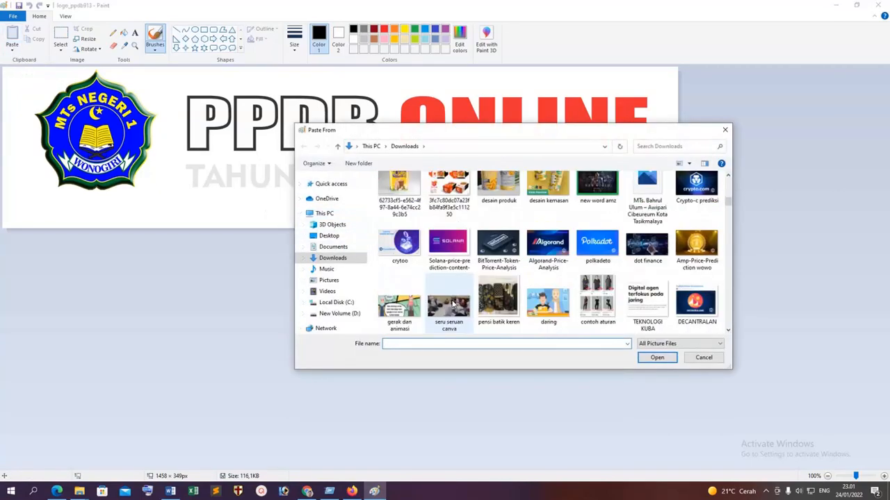
scroll(451, 304, down, 3)
click(348, 314)
scroll(549, 277, down, 2)
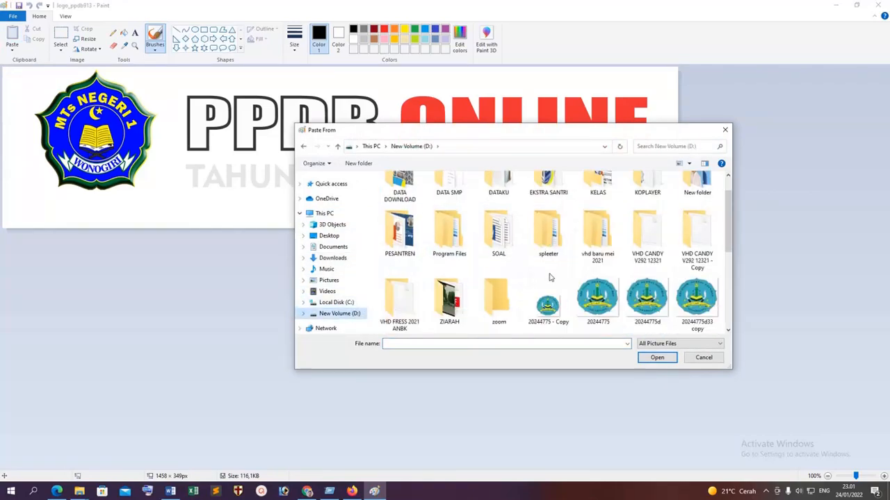
scroll(549, 277, down, 1)
click(415, 281)
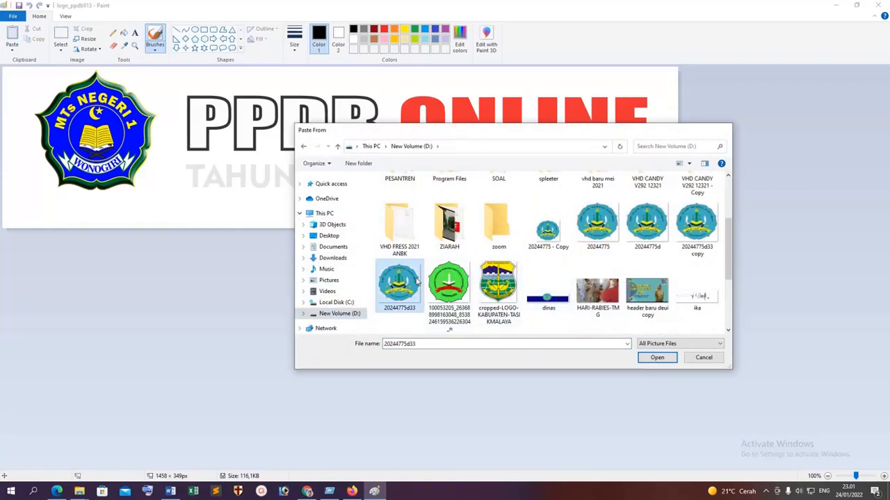
double_click(416, 280)
Resize the school logo over the old emblem and save the banner.
drag(77, 136, 124, 184)
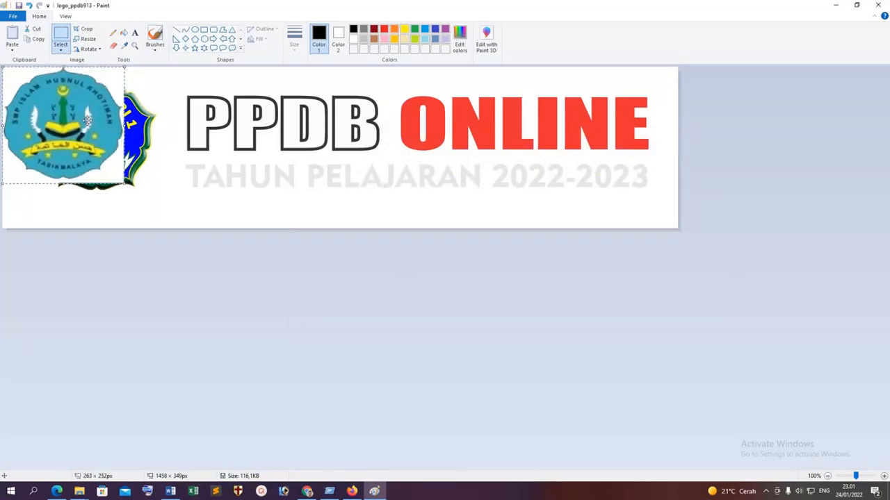
drag(88, 121, 118, 124)
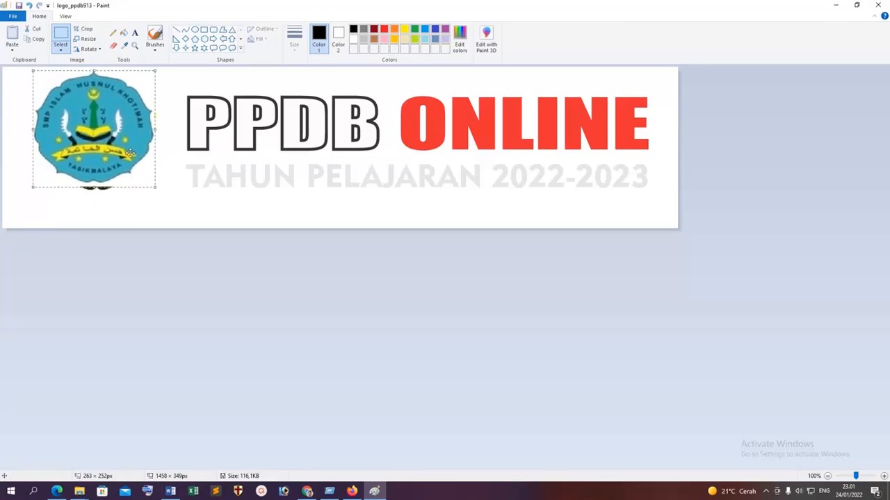
drag(154, 187, 156, 194)
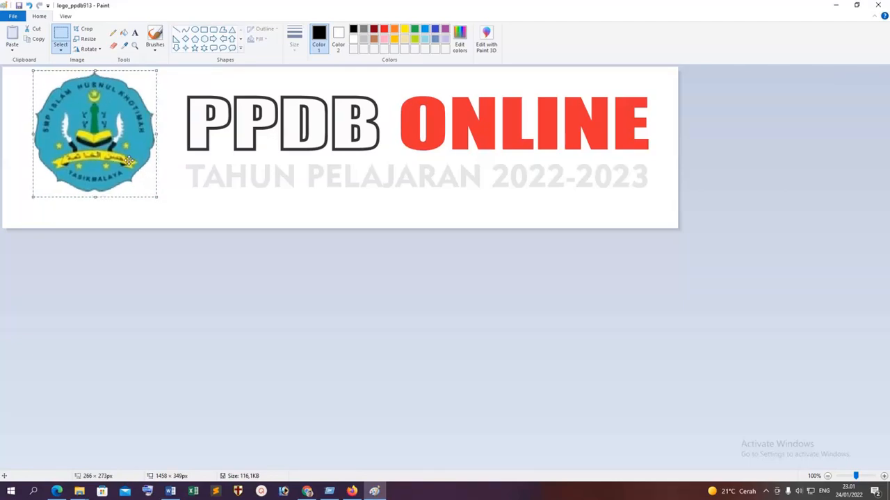
click(179, 218)
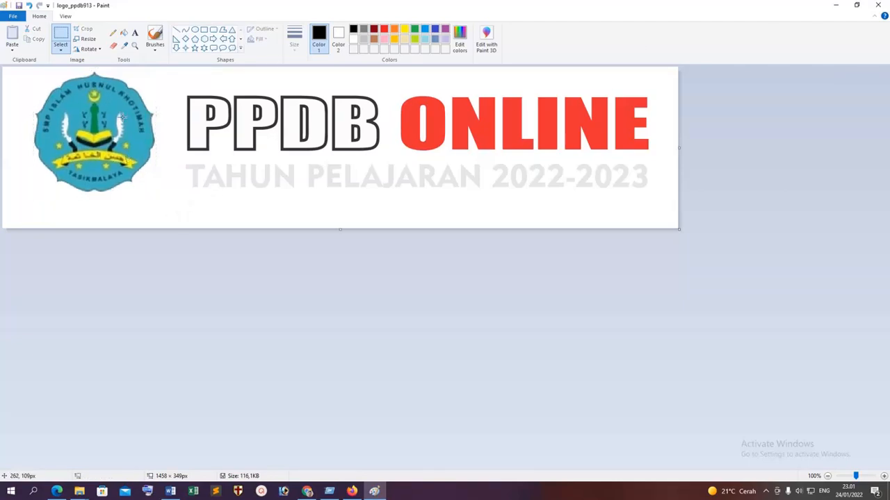
click(878, 5)
click(417, 255)
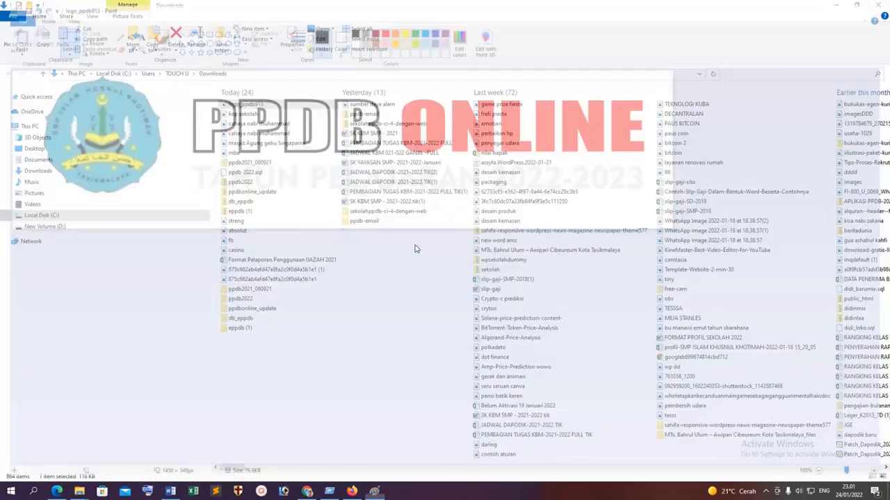
Upload the edited logo_ppdb913.png from Downloads as the Logo PPDB banner.
click(352, 492)
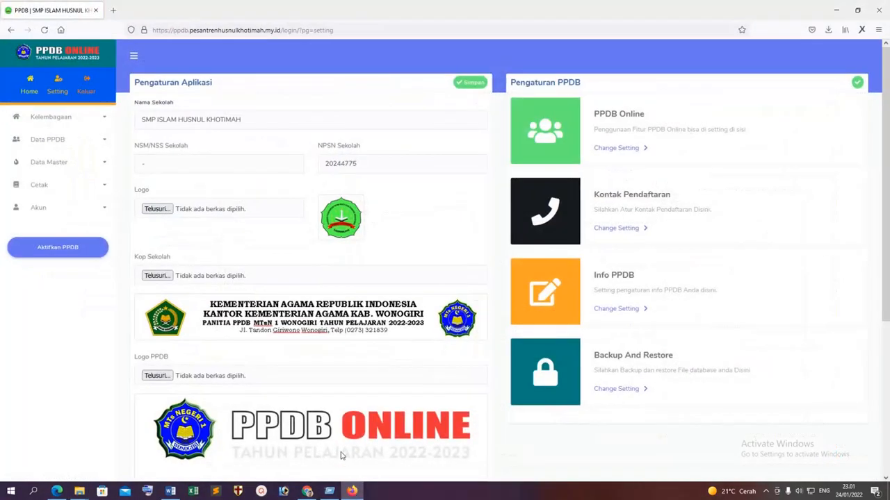
click(157, 375)
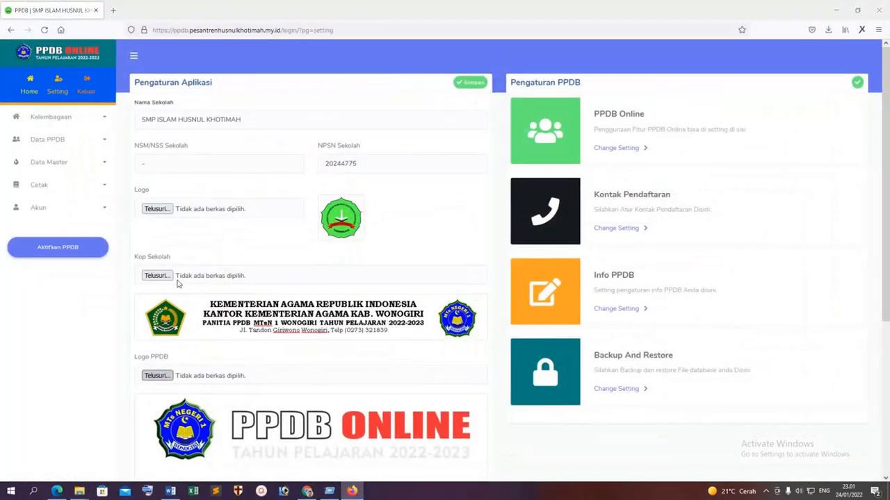
scroll(230, 176, down, 1)
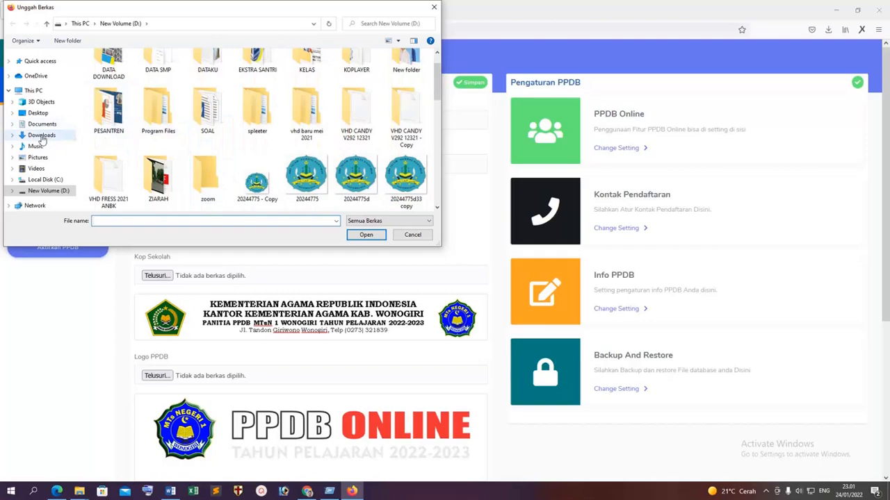
click(41, 135)
click(109, 114)
click(365, 234)
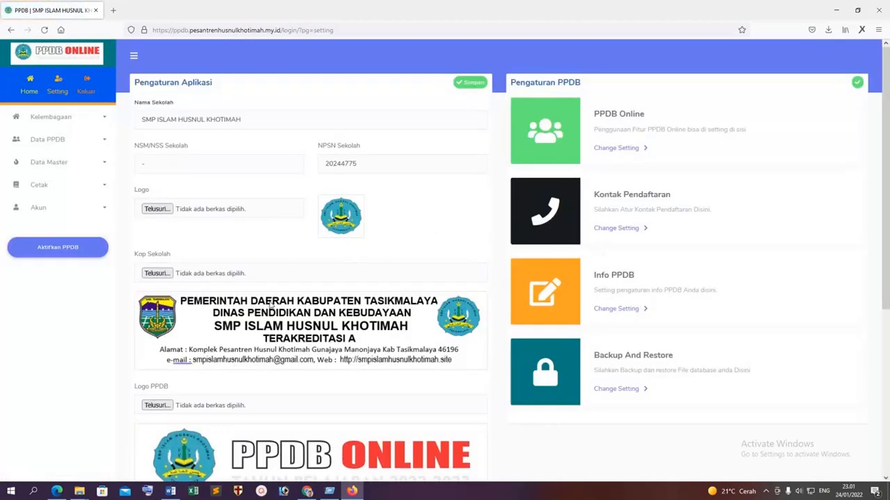
click(62, 186)
click(38, 203)
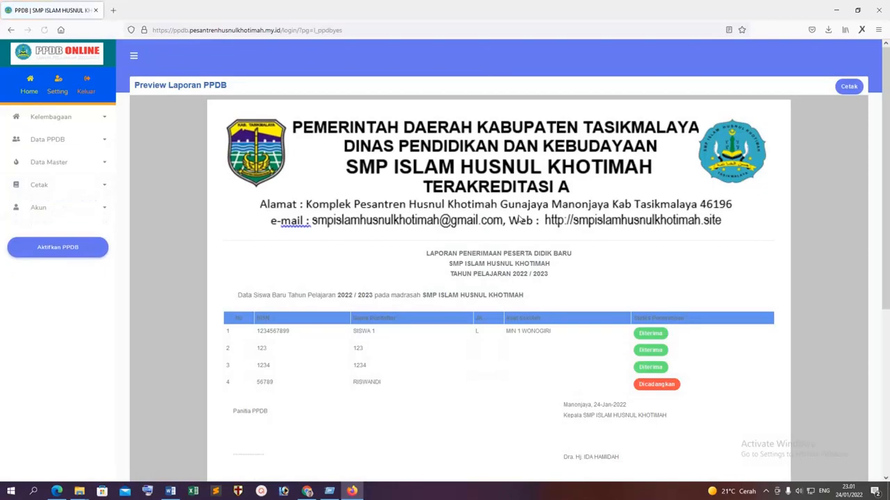
scroll(632, 266, down, 5)
scroll(634, 268, up, 5)
click(55, 85)
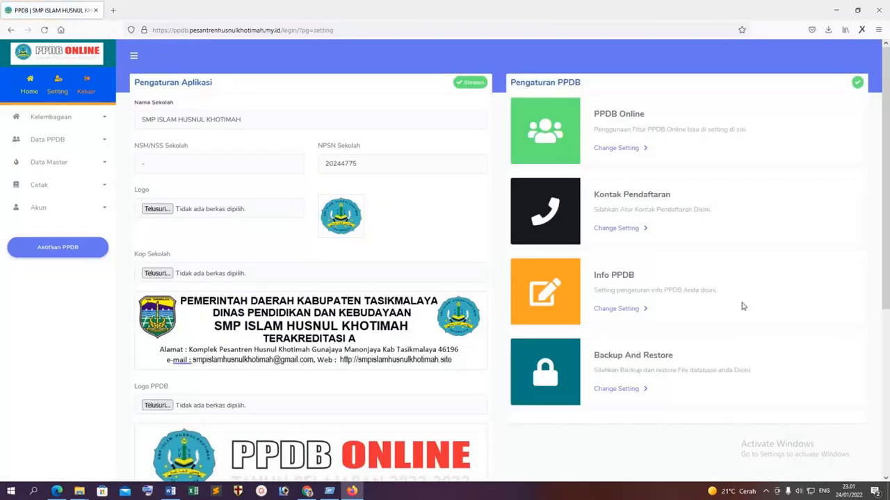
click(630, 149)
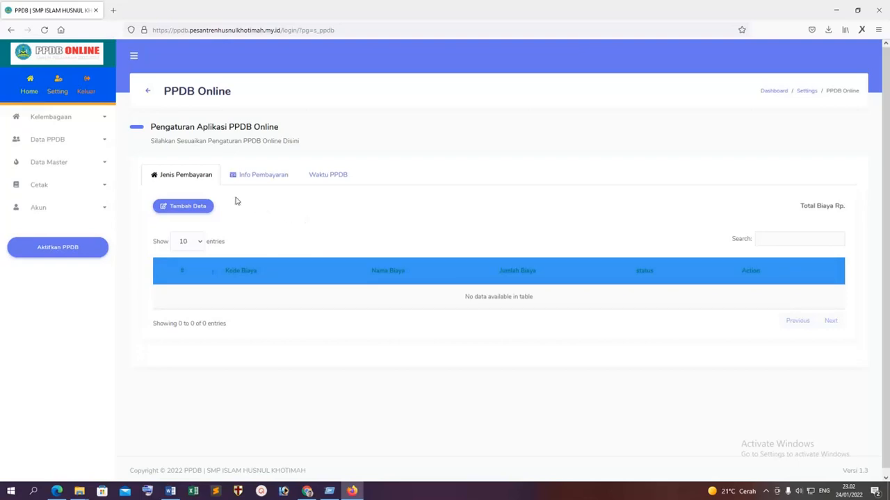
Add fee 011 'Atribut Sekolah' with amount Rp 35.000 and save it.
click(200, 208)
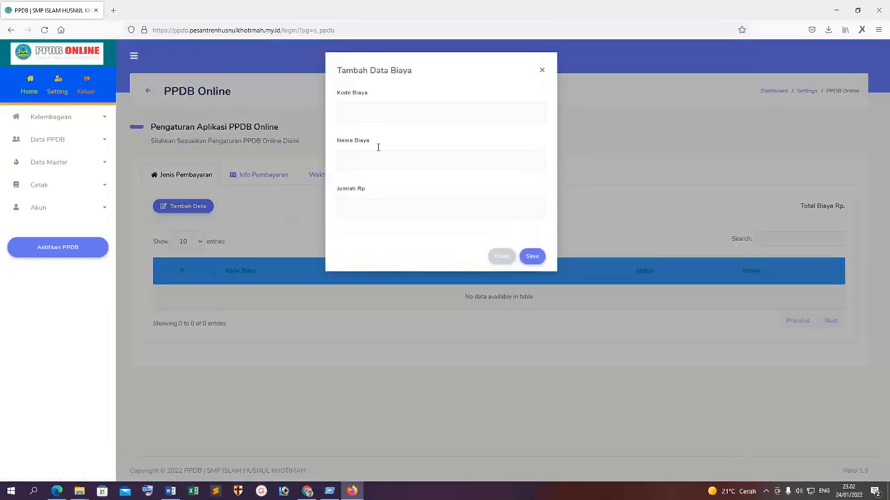
click(371, 117)
click(540, 71)
click(369, 160)
click(354, 208)
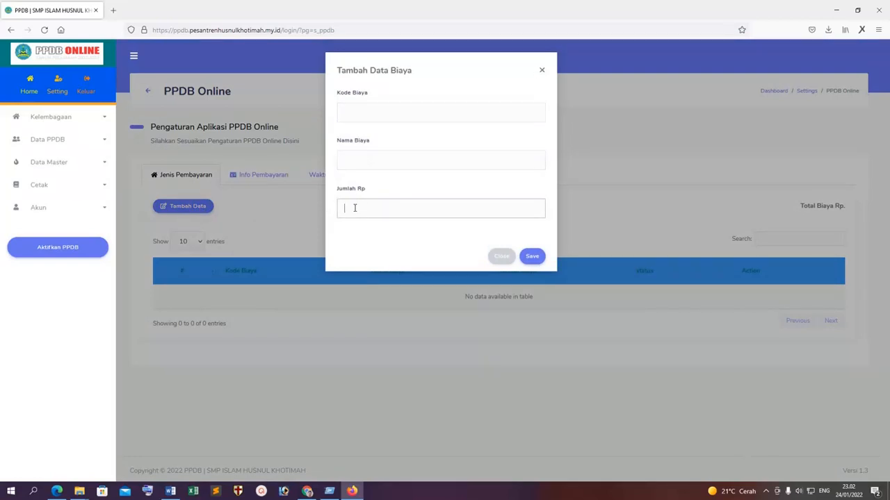
click(373, 114)
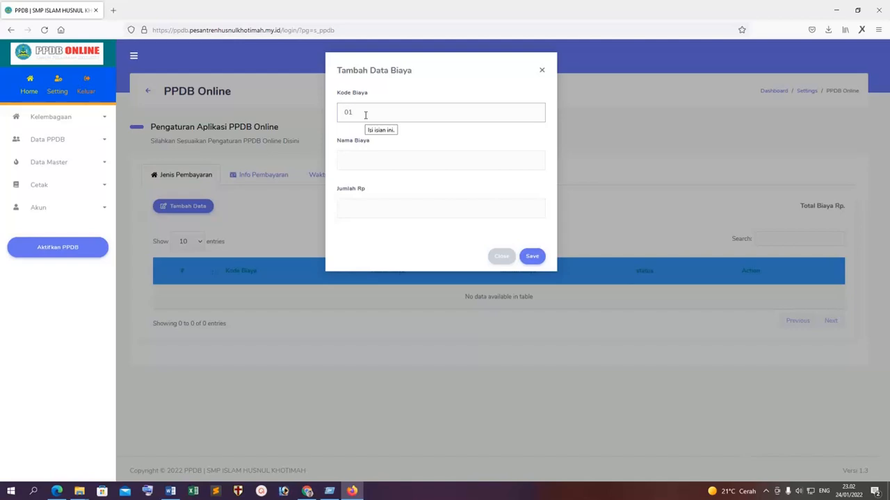
click(367, 156)
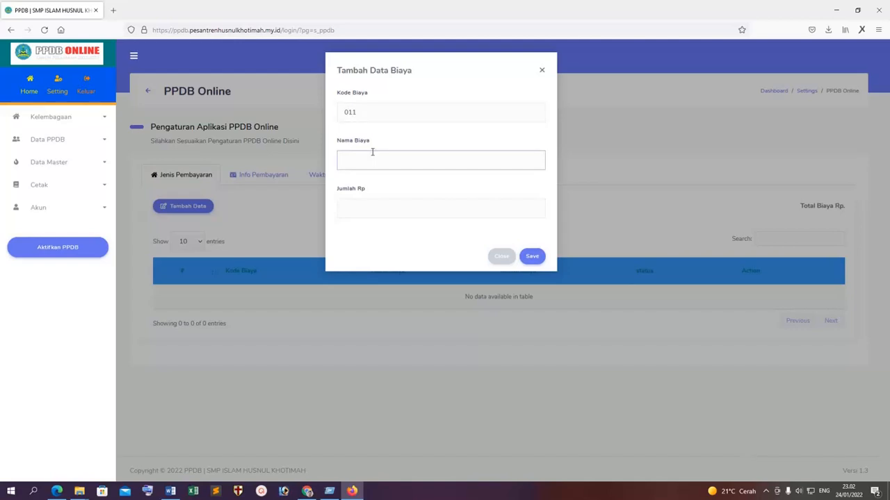
text(A)
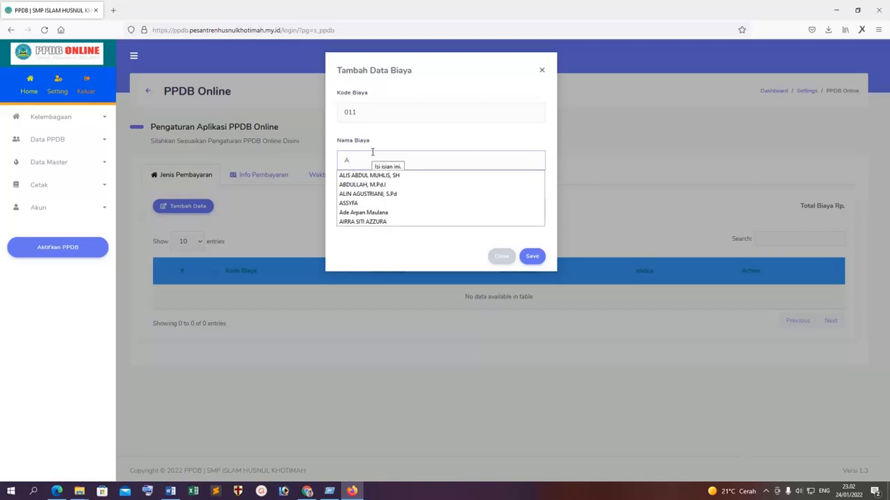
text(tribut Sekolah)
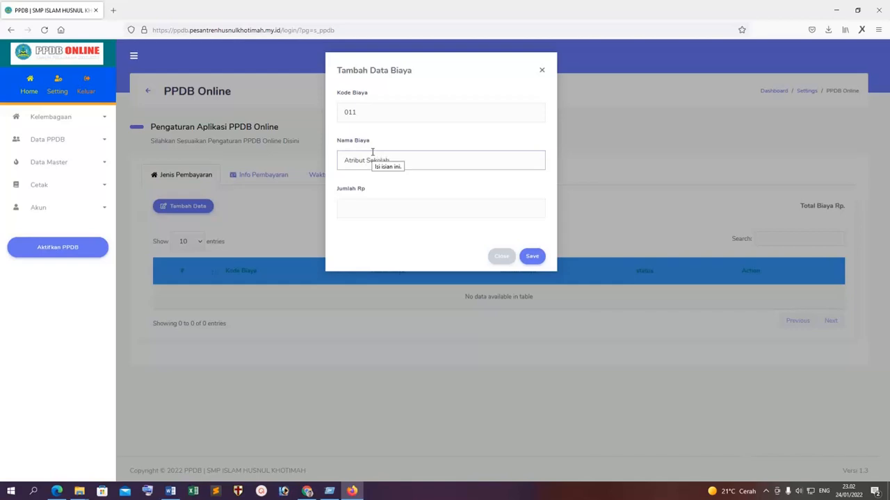
click(374, 206)
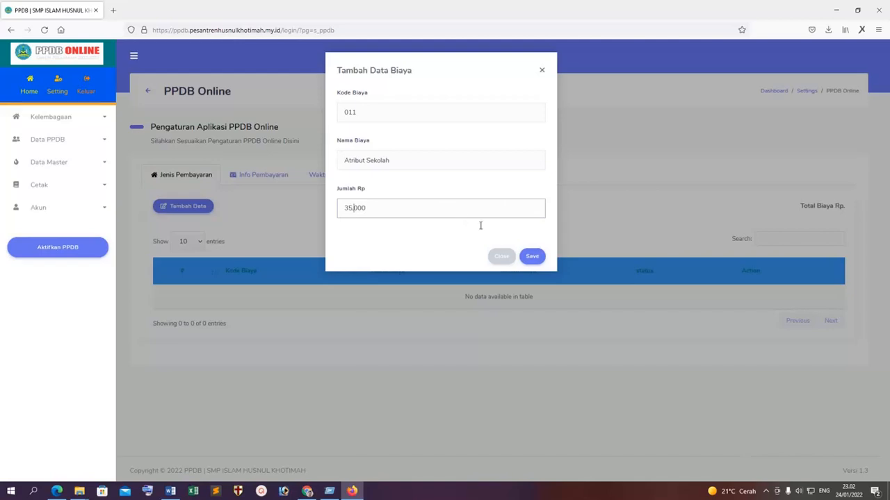
click(532, 256)
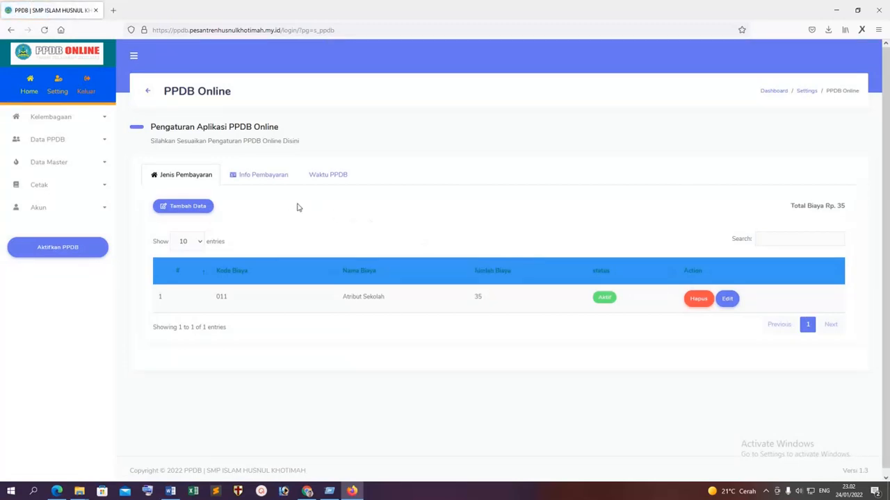
click(265, 178)
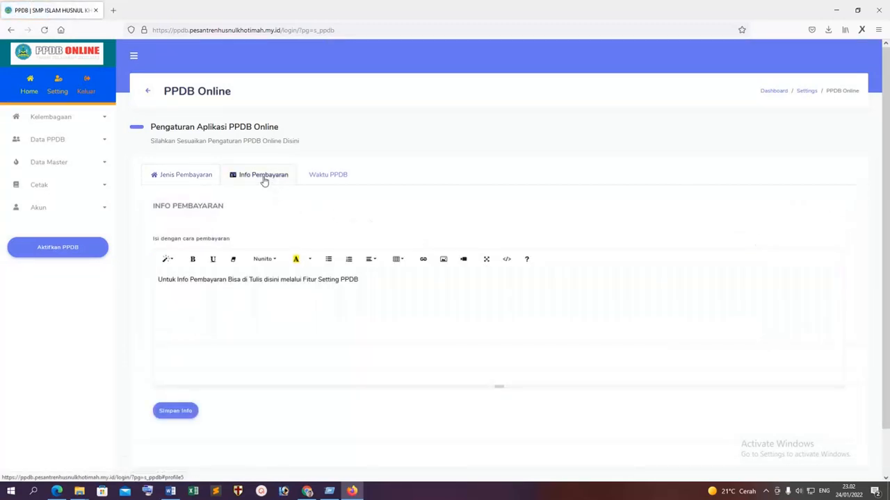
Set the PPDB opening date to 24 January 2022 and save it.
click(333, 292)
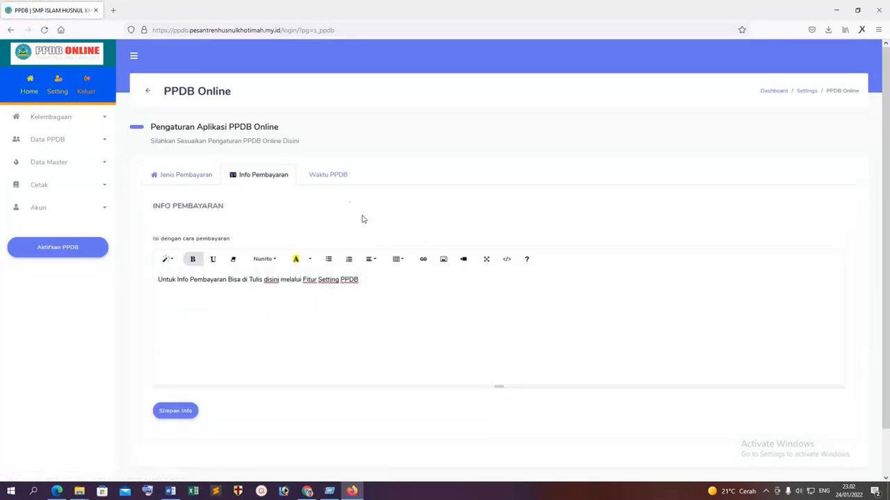
click(338, 181)
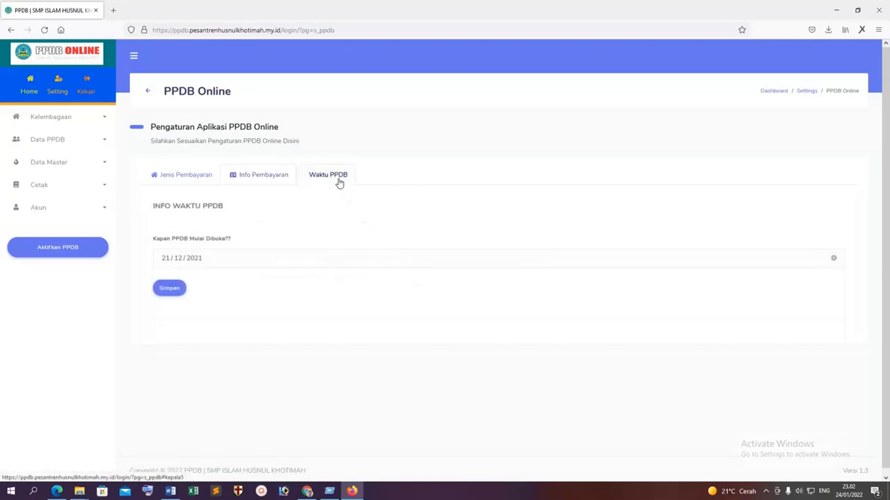
click(237, 259)
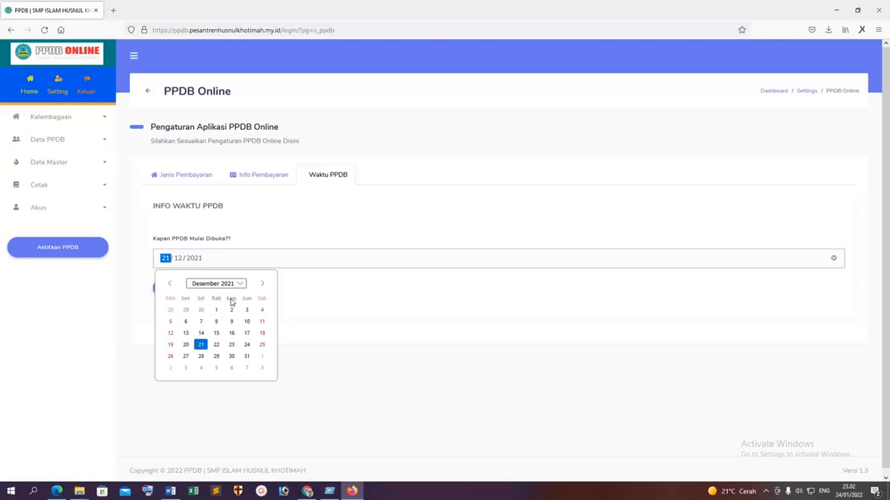
click(262, 284)
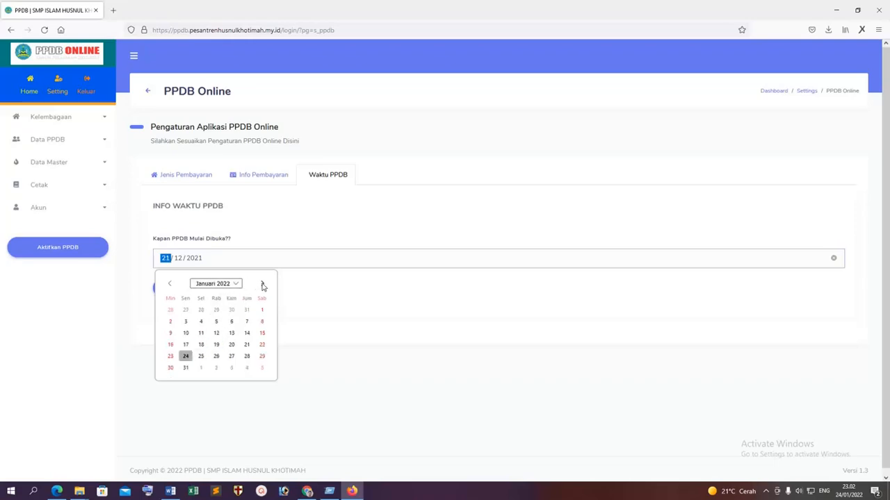
click(186, 357)
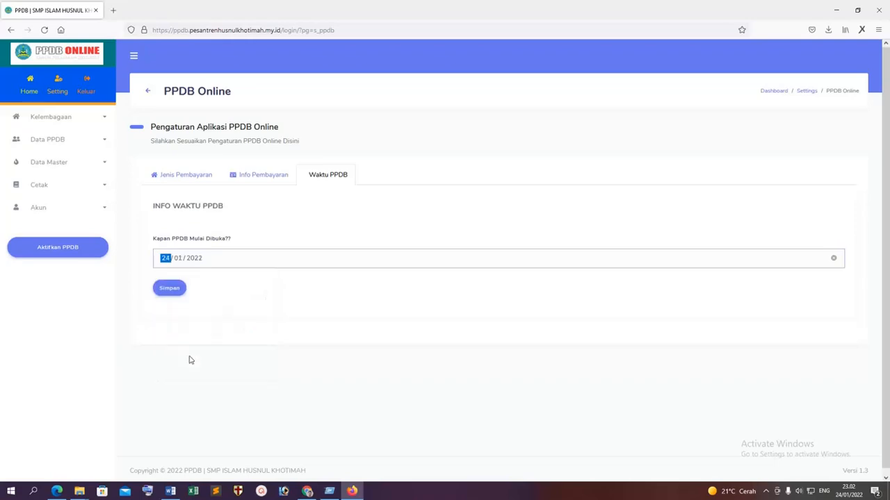
click(173, 288)
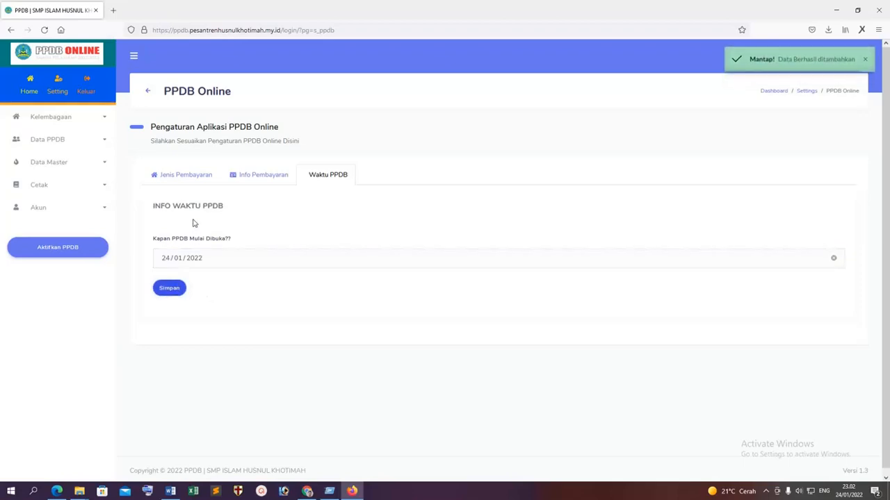
click(57, 91)
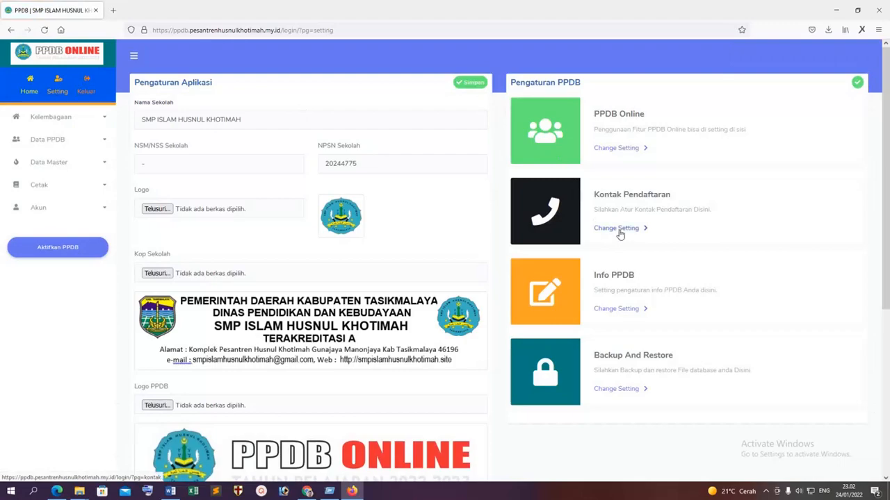
View the Kontak Pendaftaran settings, then open the Info PPDB announcements.
click(617, 230)
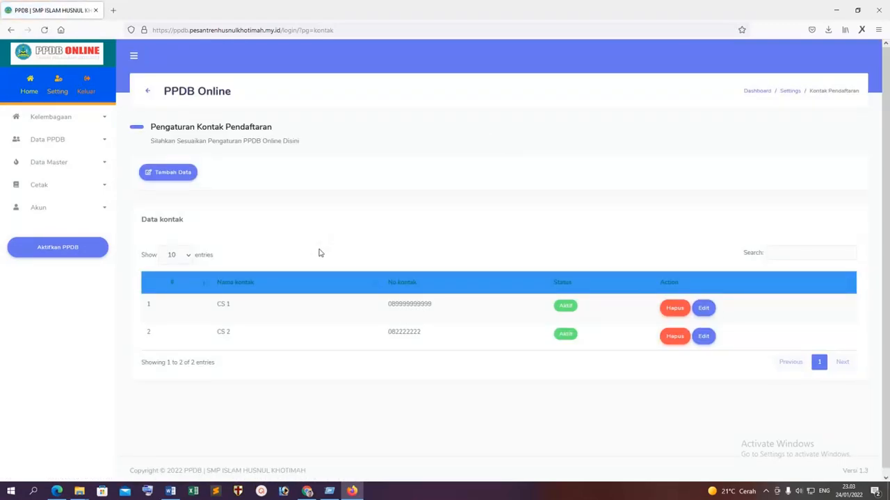
click(56, 91)
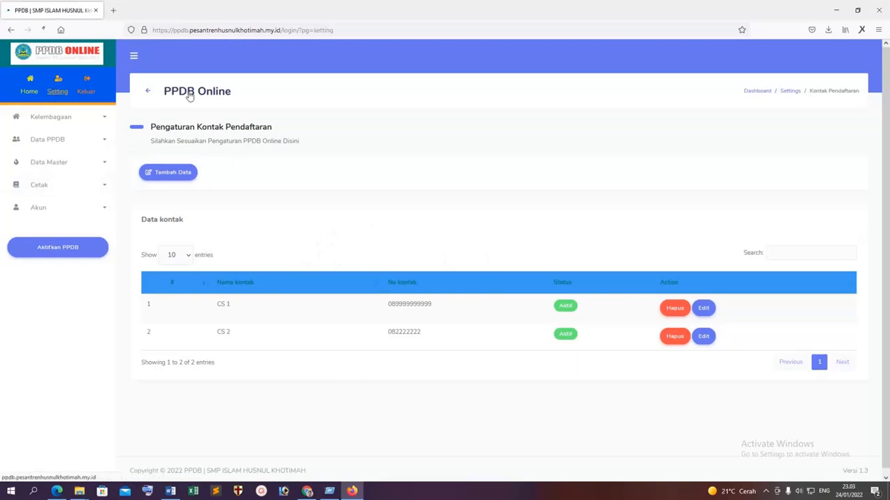
scroll(721, 237, down, 2)
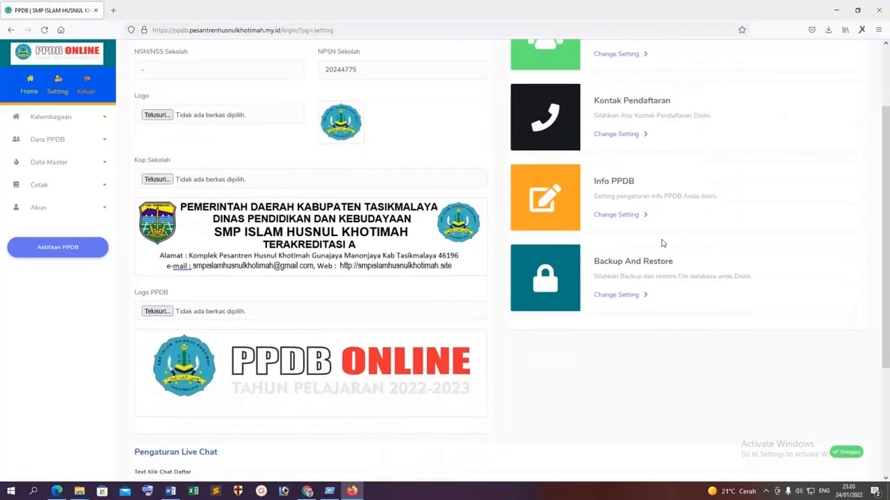
click(618, 214)
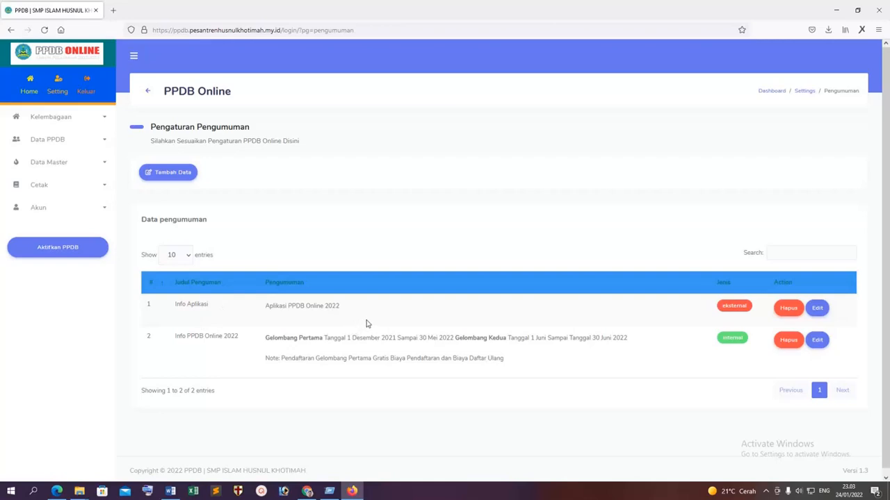
scroll(430, 323, down, 1)
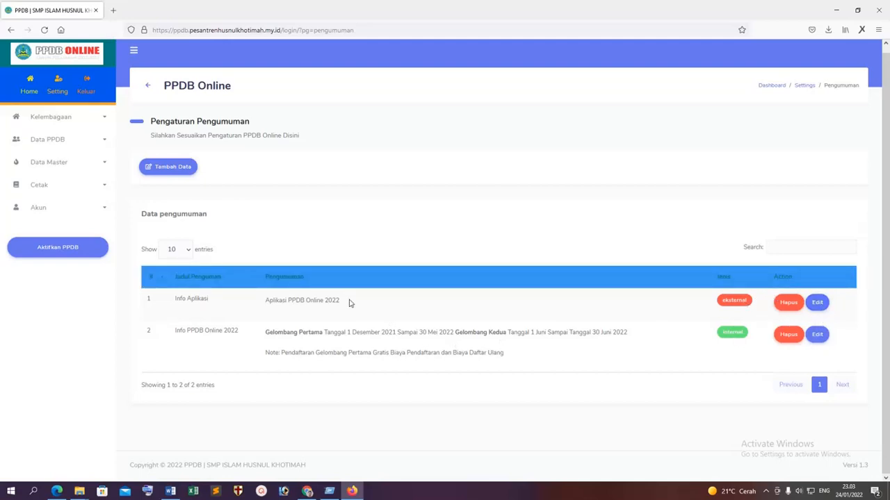
Visit the Backup And Restore page from Setting, then return to the application settings page.
click(57, 89)
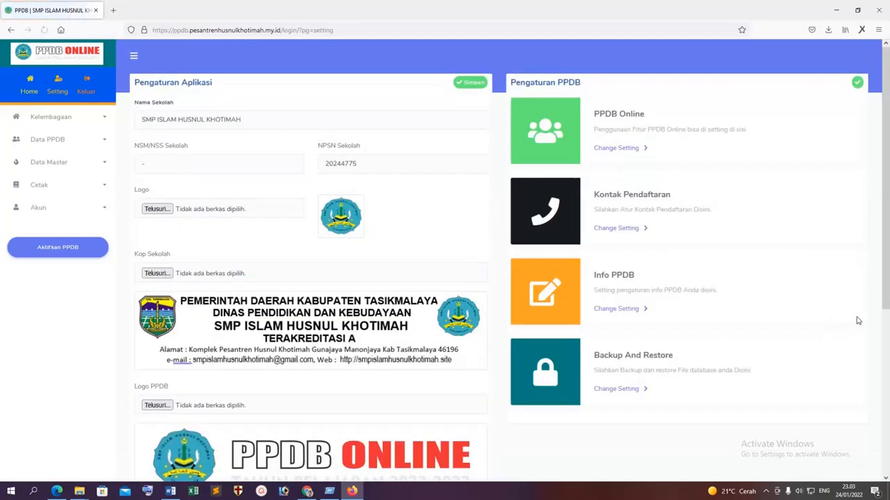
scroll(836, 323, down, 2)
click(619, 251)
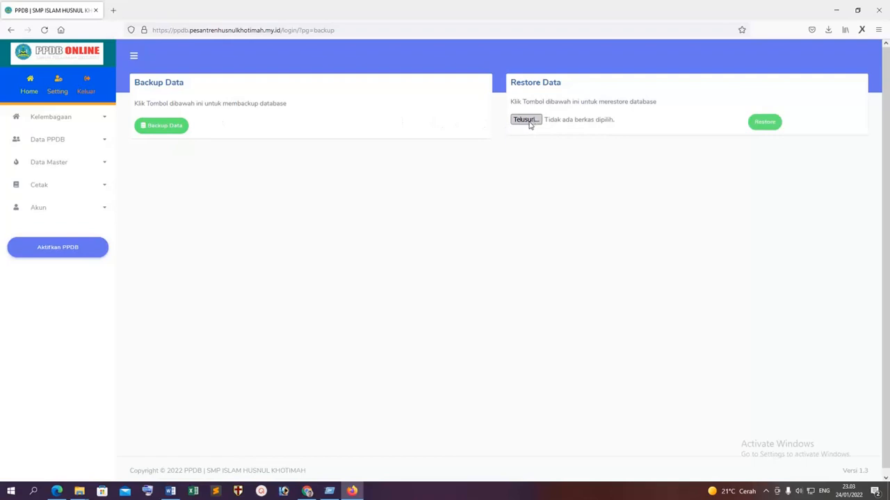
click(59, 85)
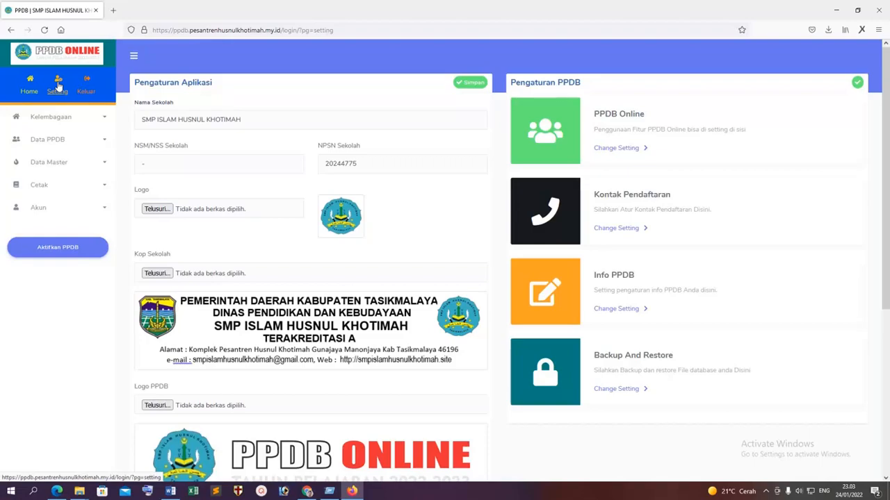
Review the Pengaturan Live Chat fields, including Text Klik Chat Daftar, then start a new Firefox tab.
scroll(63, 87, down, 4)
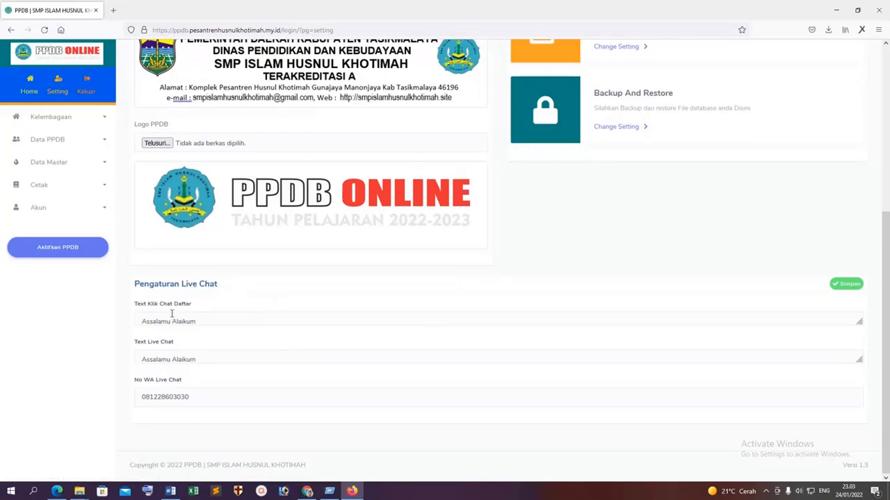
scroll(203, 321, down, 3)
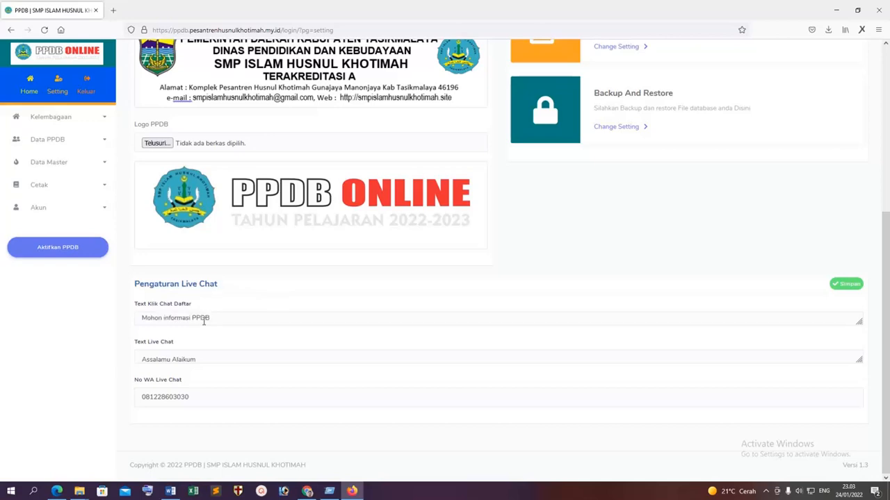
scroll(204, 321, down, 1)
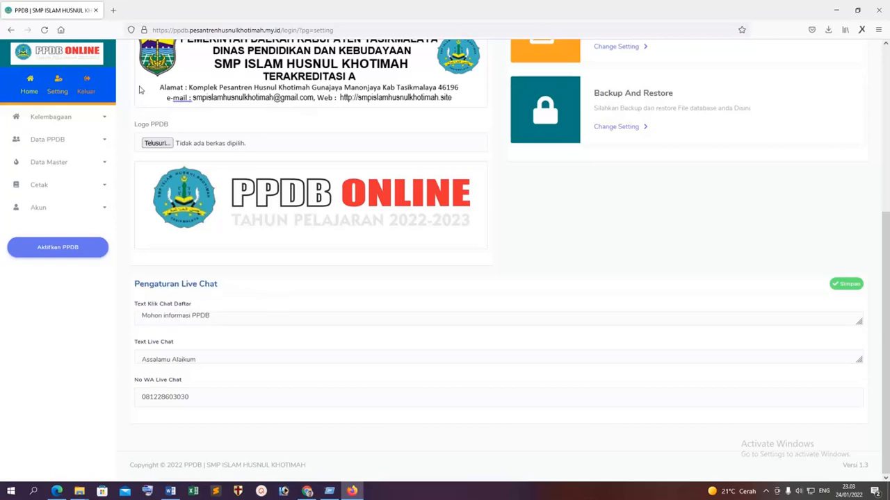
click(112, 10)
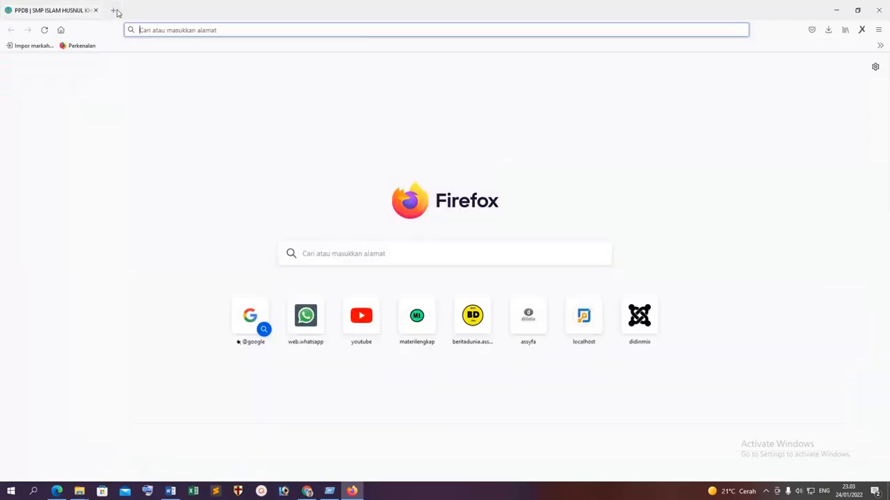
Switch between the Downloads folder, Chrome and Firefox, ending on the PPDB admin settings tab.
click(331, 492)
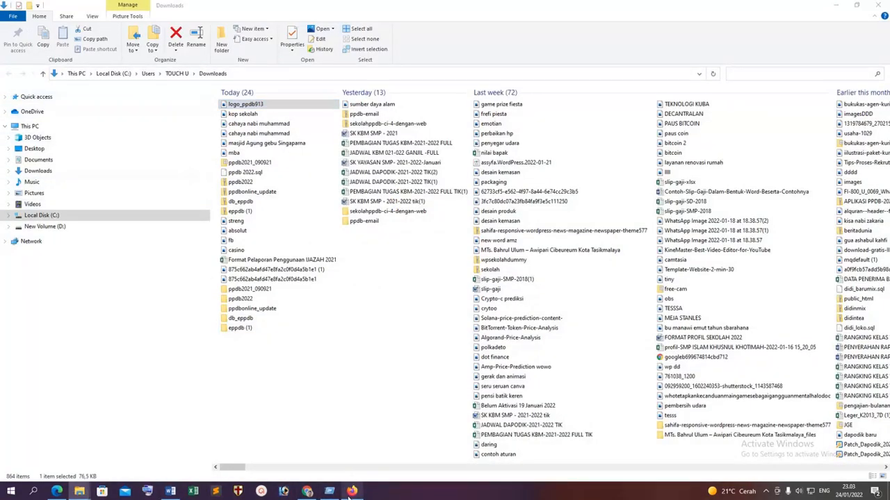
click(352, 492)
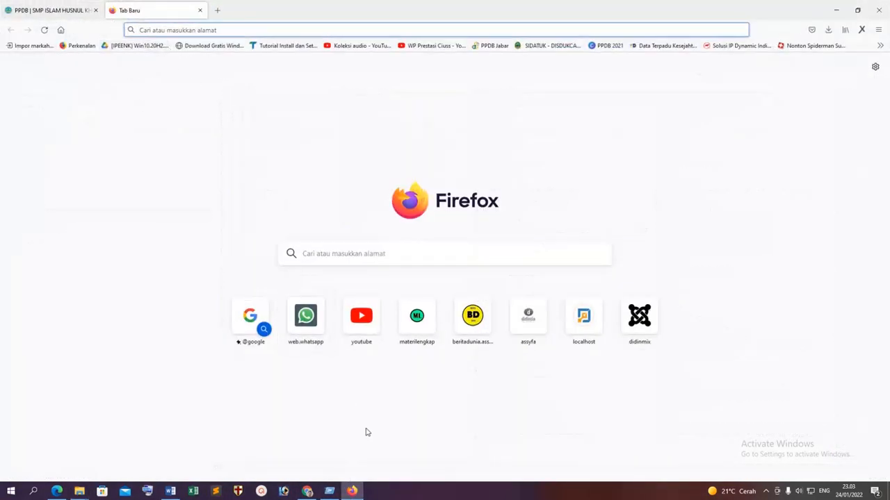
click(307, 492)
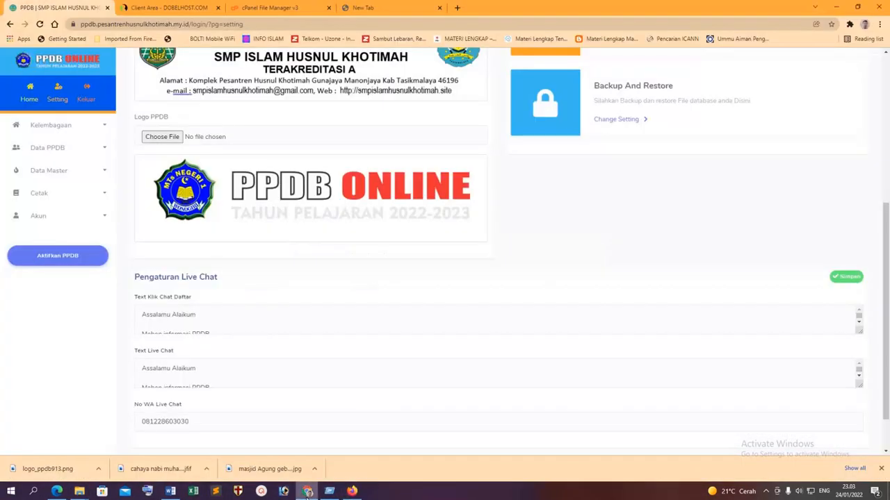
click(352, 492)
click(52, 9)
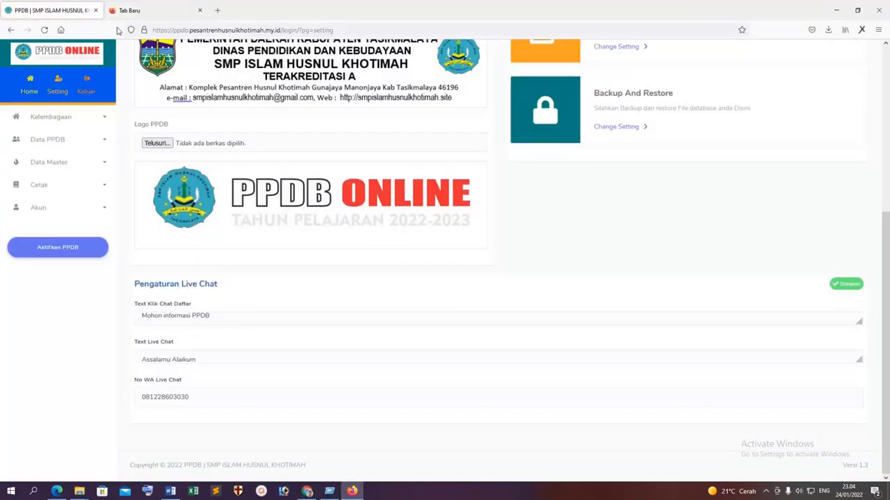
Load the public PPDB home page and test the LIVE CHAT WhatsApp link, then return to Chrome's settings.
drag(282, 31, 501, 39)
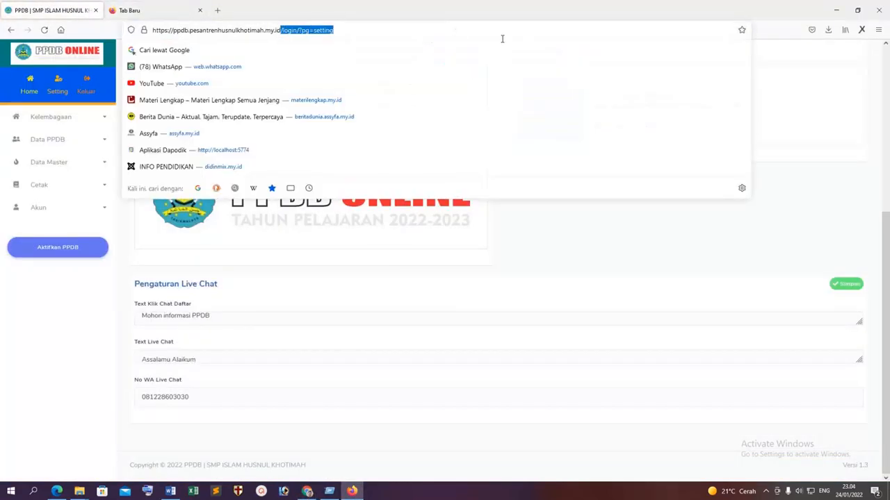
key(BackSpace)
key(Return)
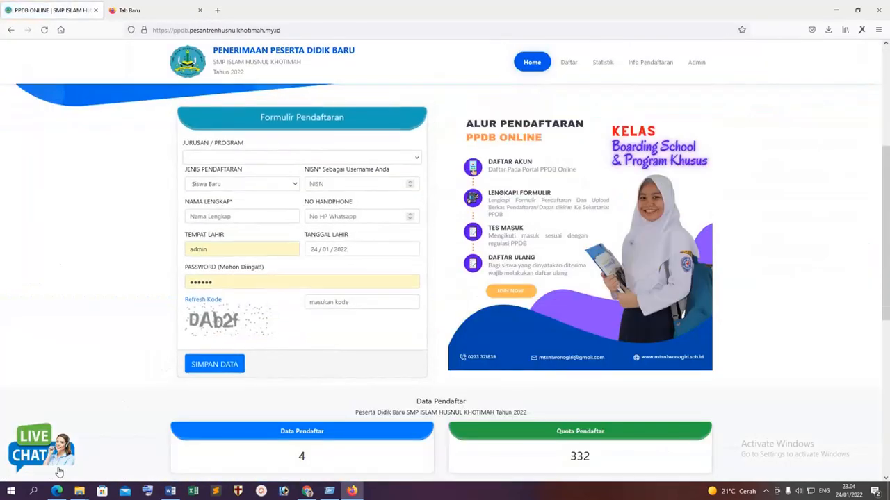
click(42, 448)
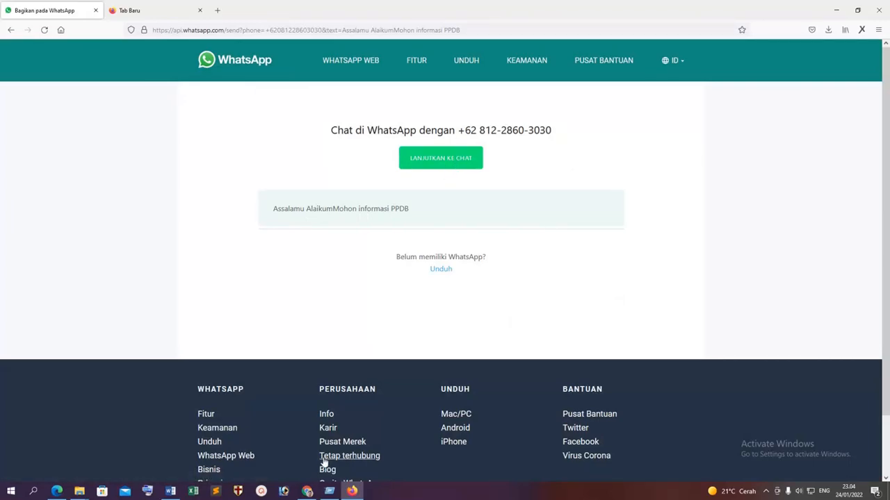
click(307, 492)
scroll(266, 334, down, 2)
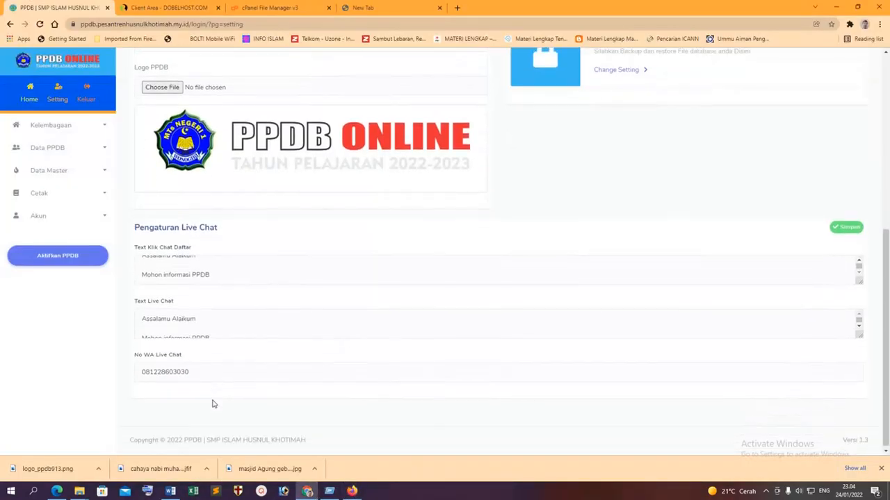
Check the No WA Live Chat number and Text Live Chat message, then go to the Home dashboard.
scroll(191, 315, down, 1)
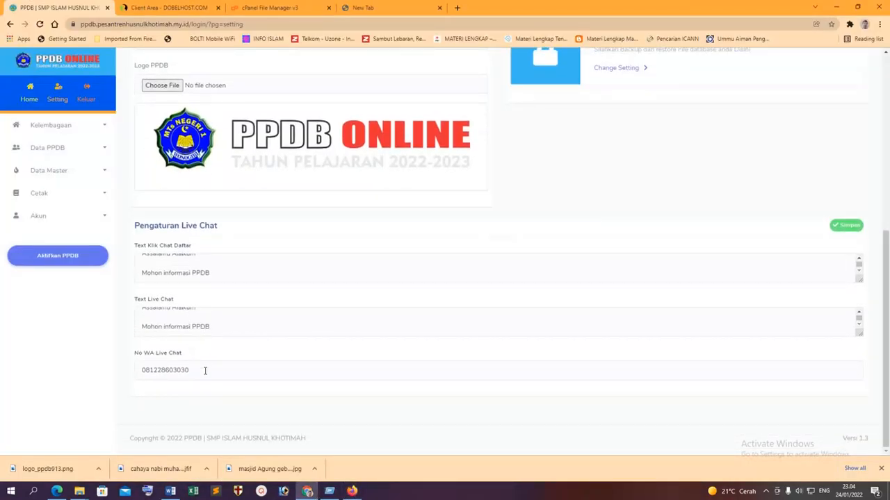
drag(205, 370, 125, 377)
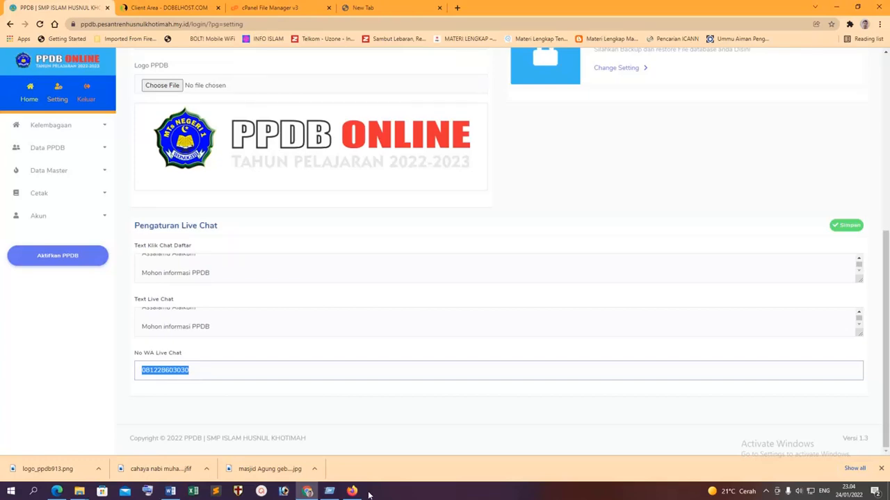
click(185, 325)
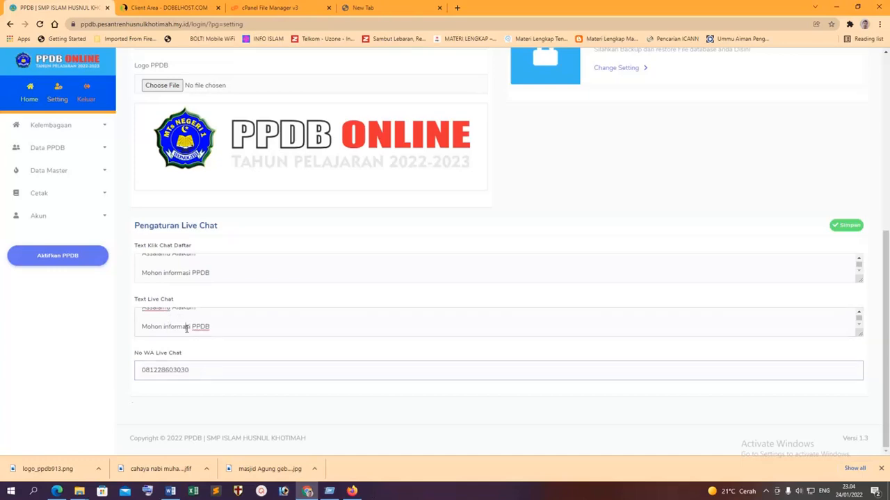
scroll(186, 330, up, 1)
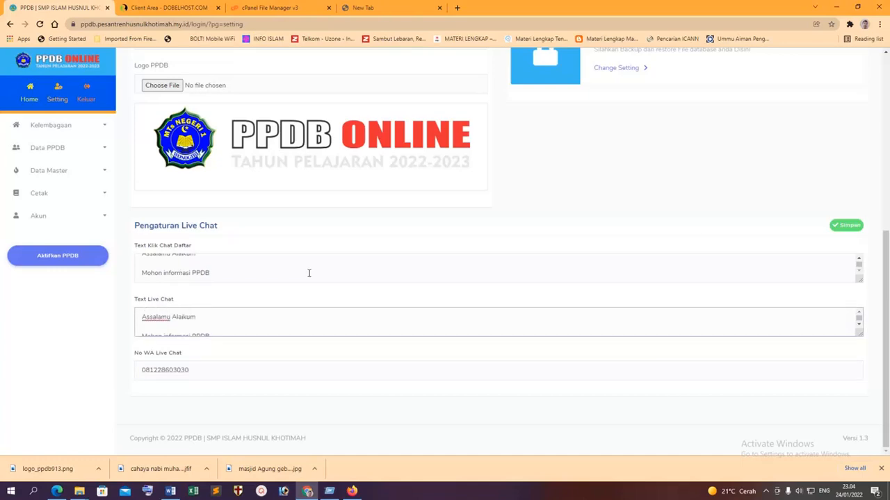
scroll(510, 278, up, 1)
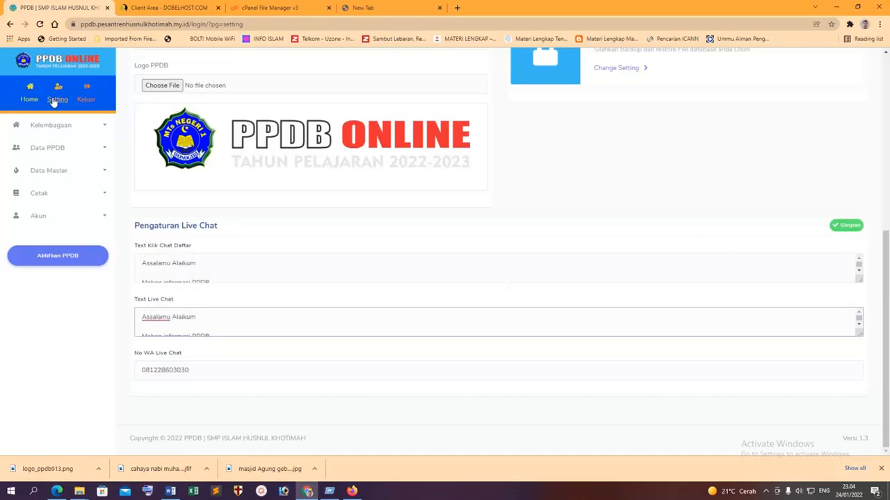
click(31, 99)
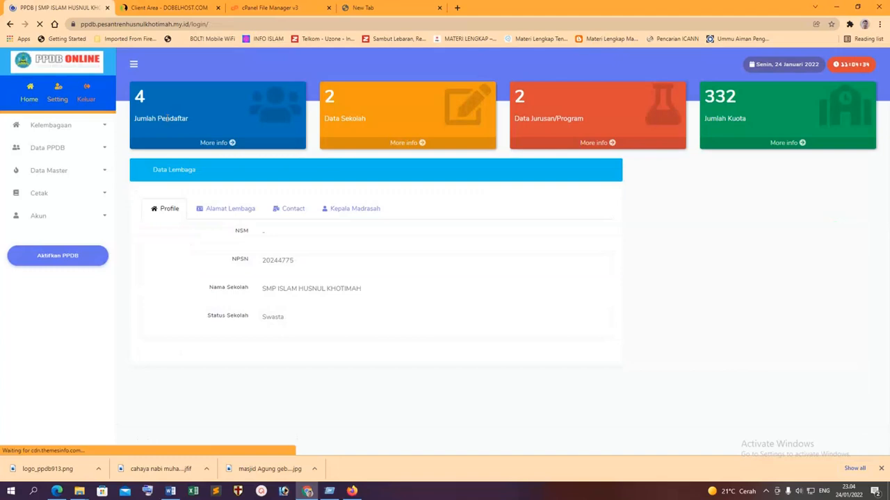
Look at the institution profile page, then list all registrants under Data PPDB > Semua Data.
click(83, 128)
click(56, 144)
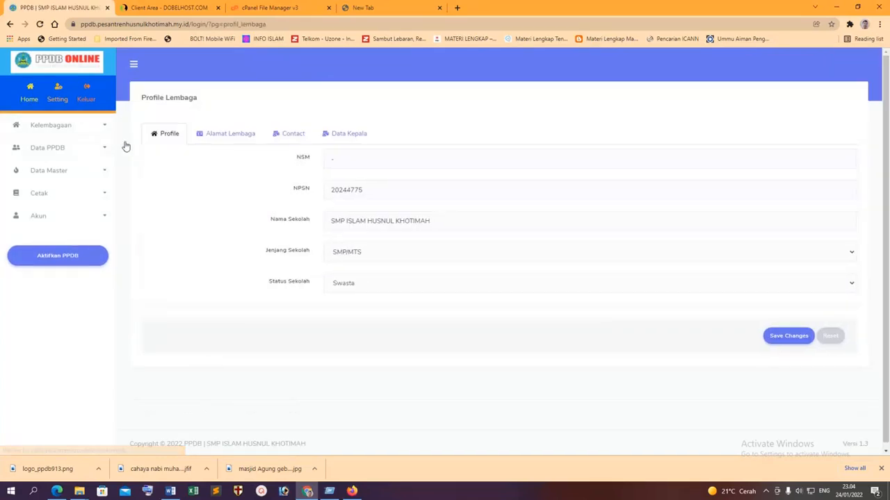
click(54, 151)
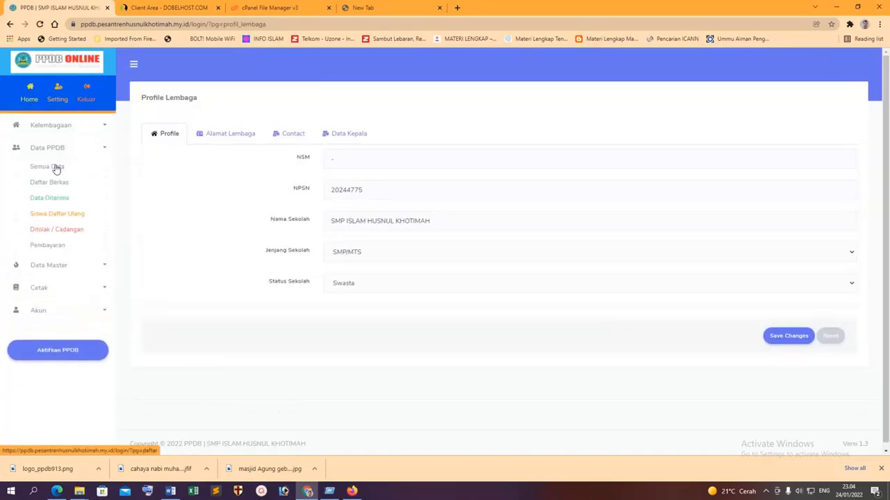
click(53, 168)
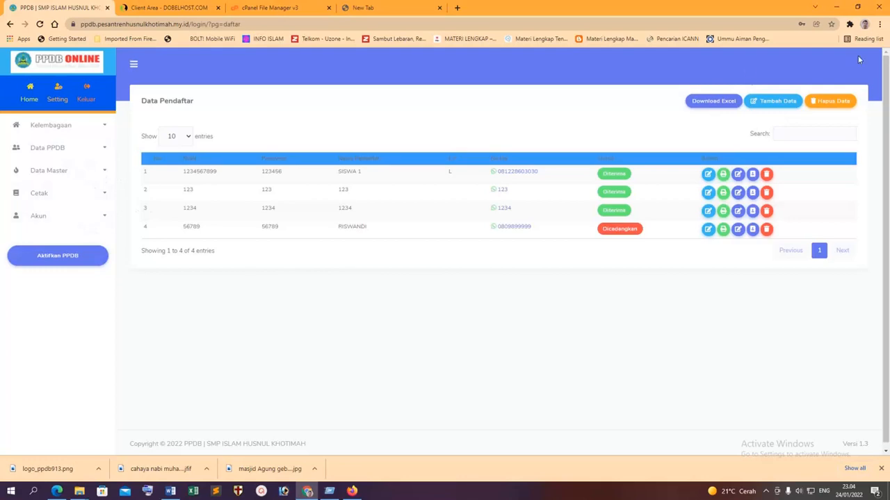
Go back from the WhatsApp chat to the public PPDB site in Firefox, then return to the admin list.
click(353, 491)
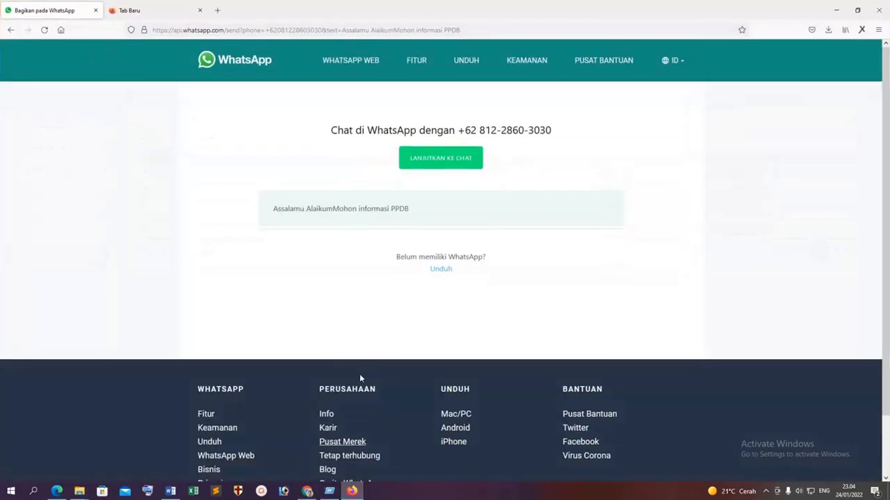
click(10, 30)
scroll(558, 143, up, 4)
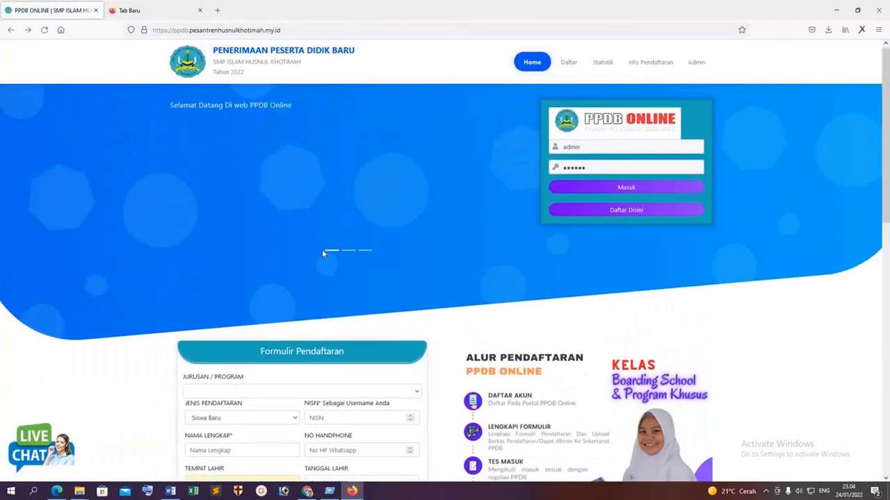
scroll(322, 249, down, 2)
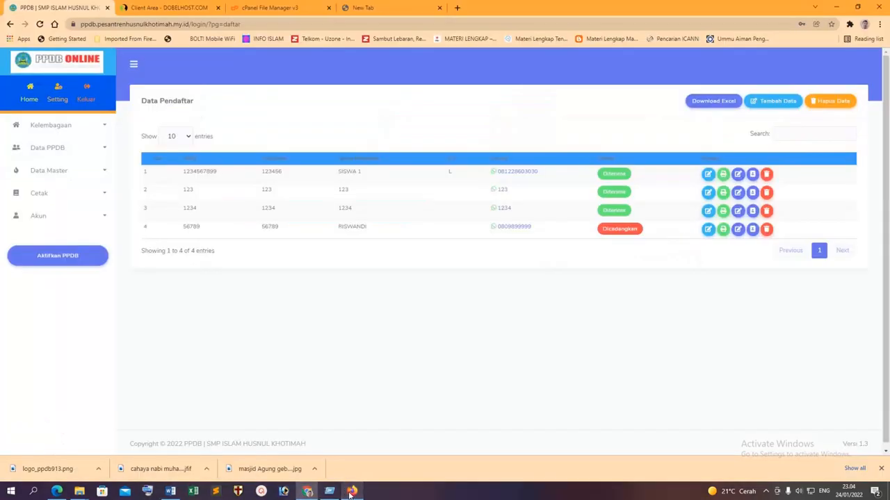
click(307, 491)
Reload the all-registrants list and open SISWA 1's student details page.
click(59, 171)
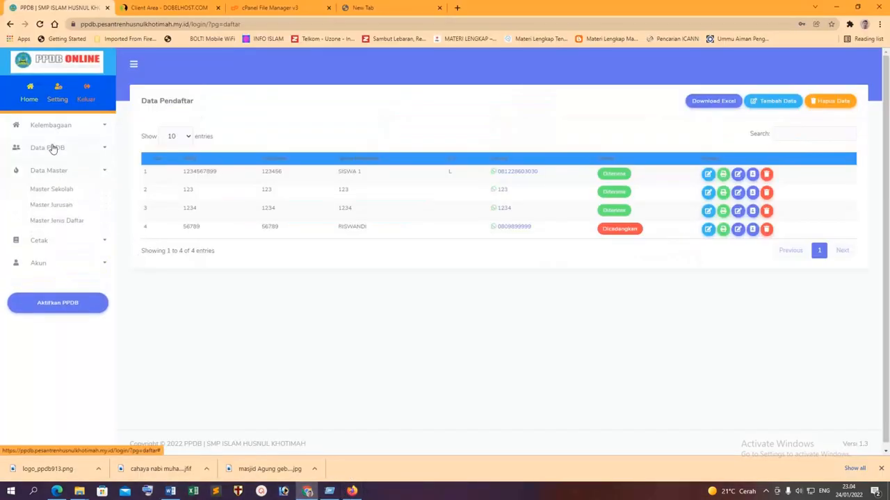
click(54, 147)
click(64, 266)
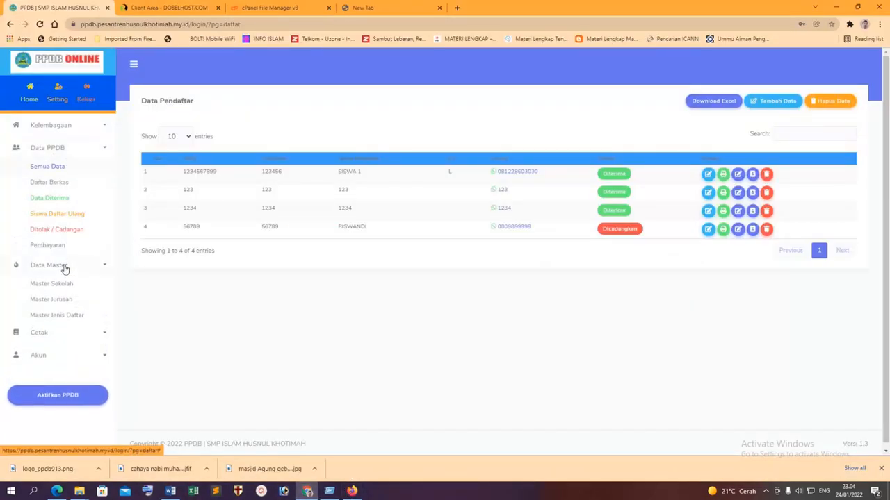
click(55, 167)
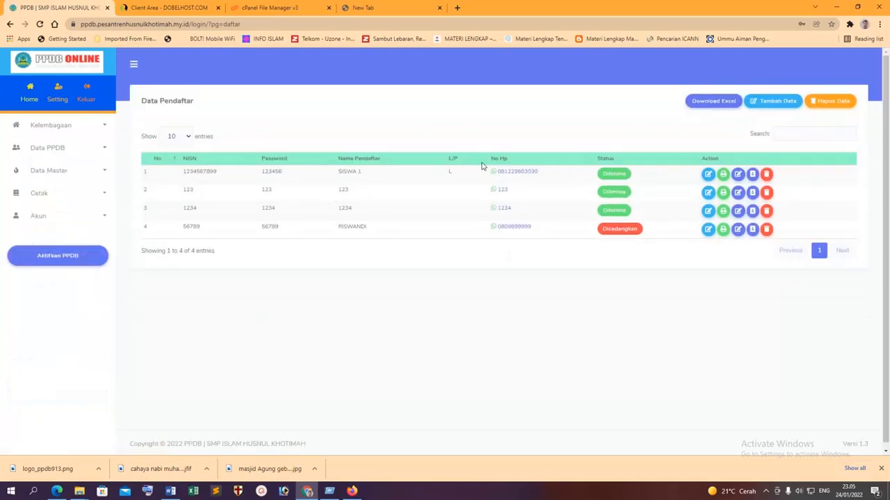
click(708, 175)
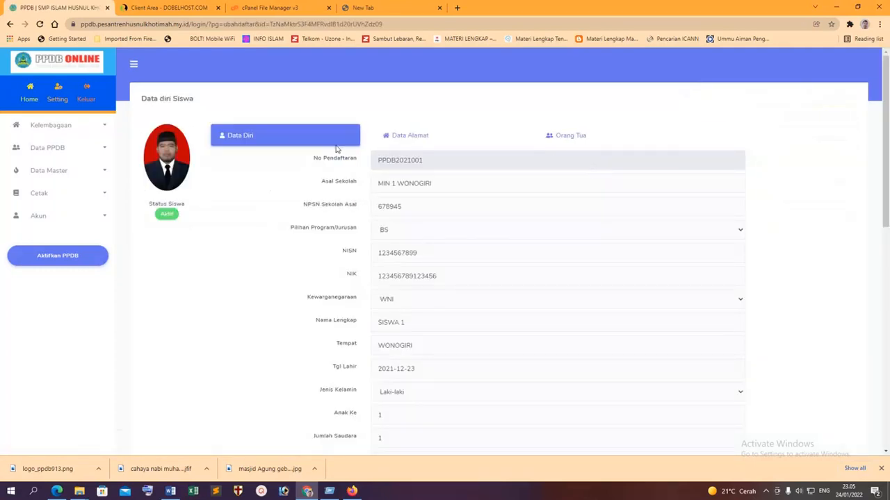
click(64, 127)
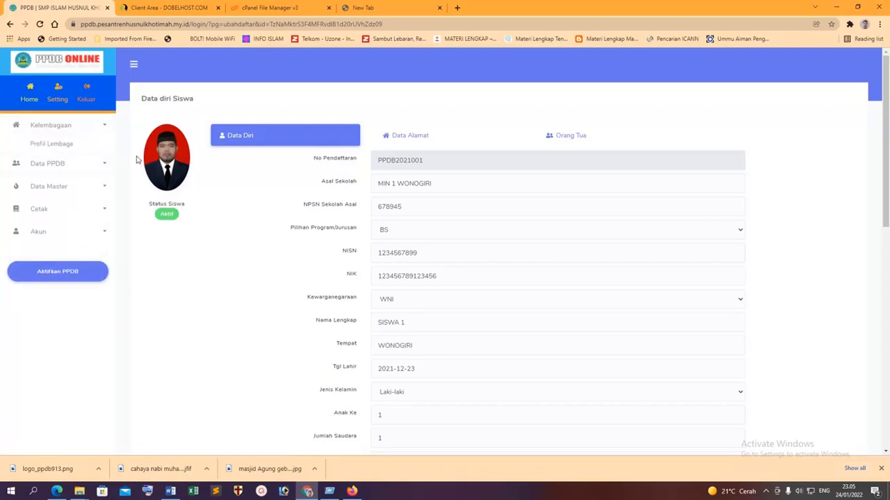
click(52, 167)
click(59, 182)
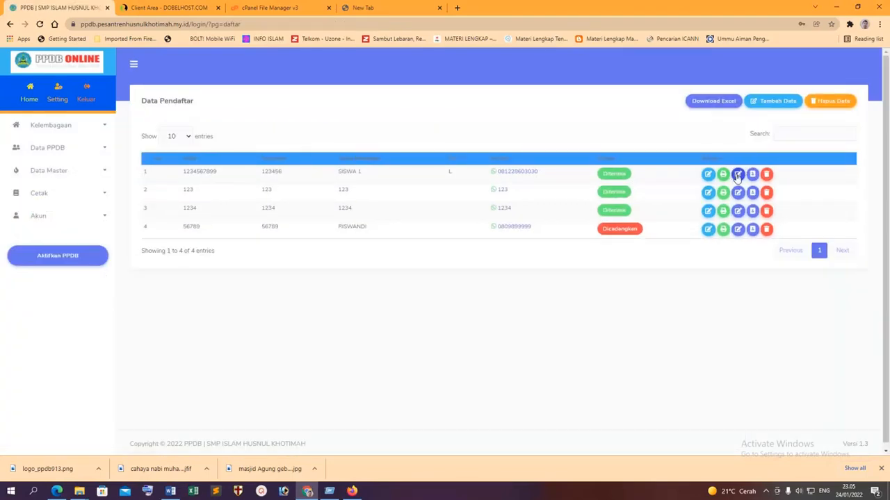
click(738, 175)
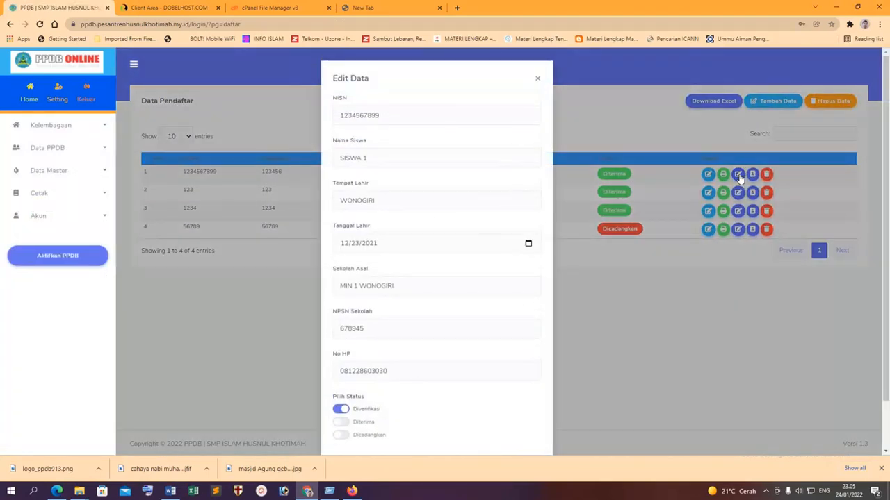
scroll(518, 115, down, 2)
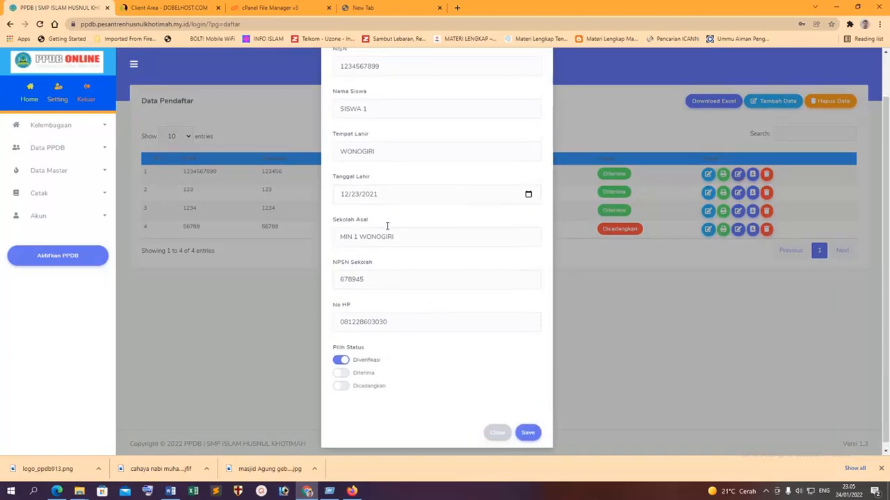
scroll(410, 264, up, 2)
scroll(422, 327, down, 2)
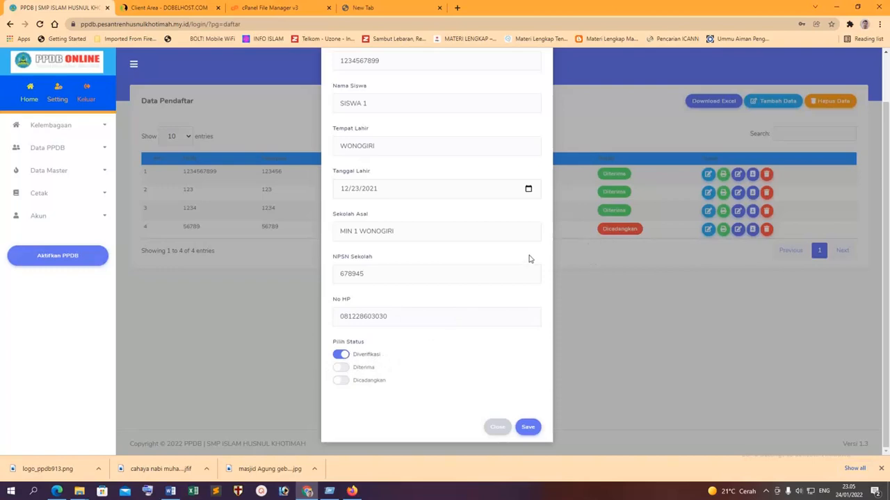
click(496, 427)
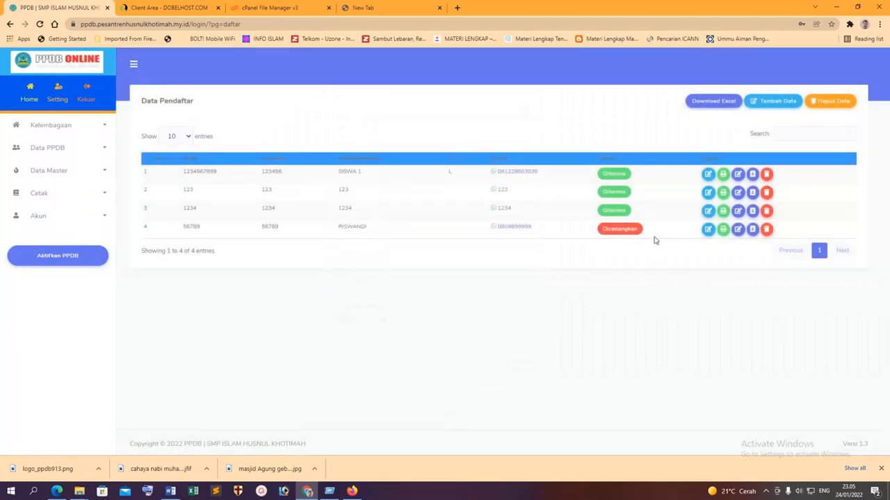
click(709, 177)
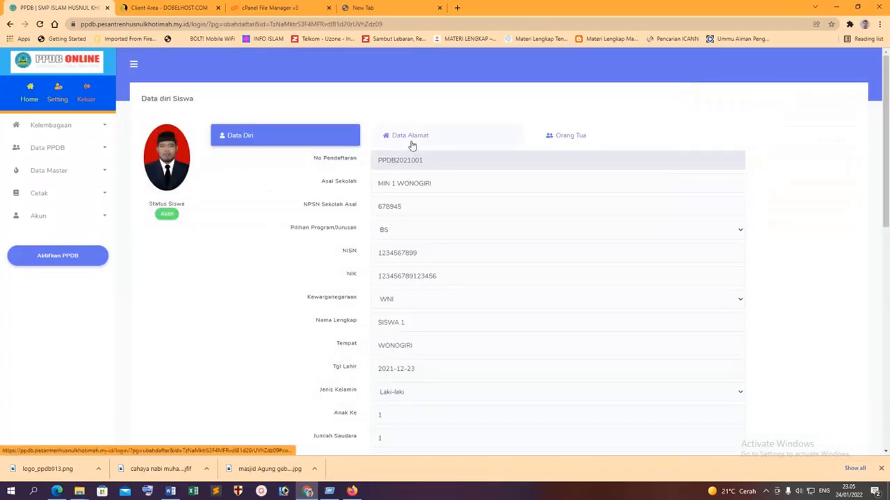
View SISWA 1's Data Alamat and Orang Tua tabs.
scroll(402, 410, down, 15)
scroll(410, 407, up, 15)
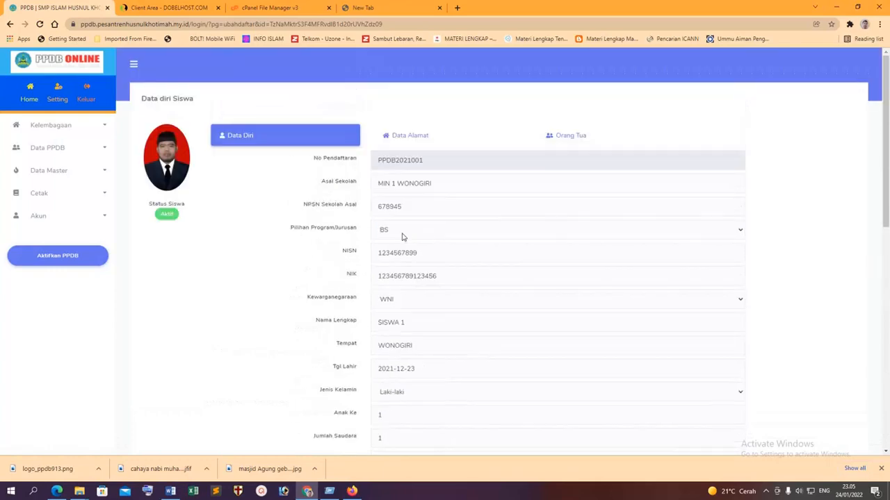
click(412, 143)
click(572, 137)
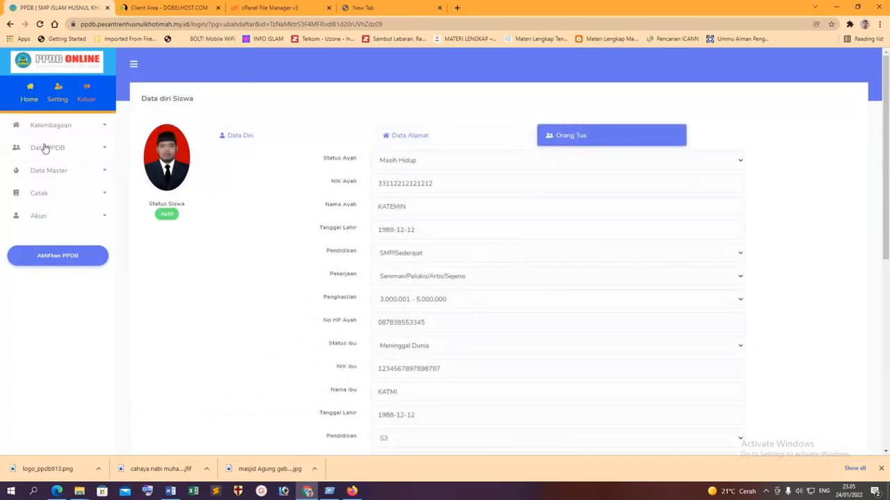
Open and save SISWA 1's edit form from Semua Data, then open Siswa Daftar Ulang.
click(66, 150)
click(84, 168)
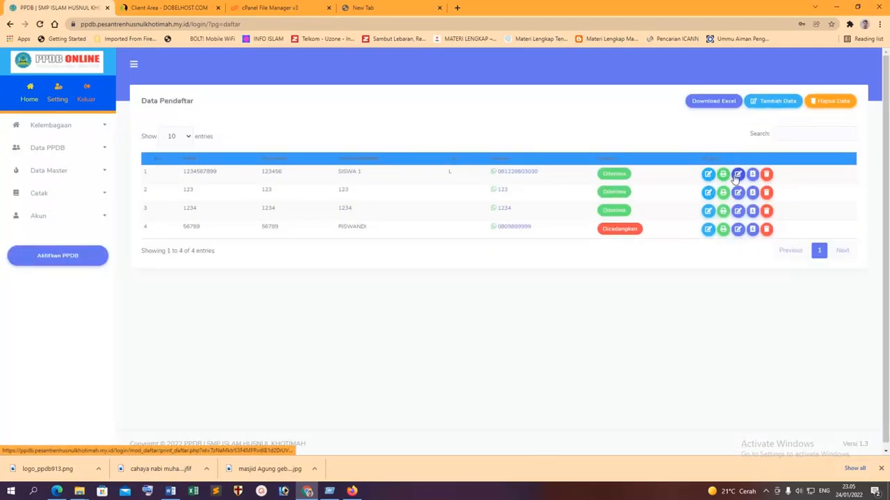
click(738, 175)
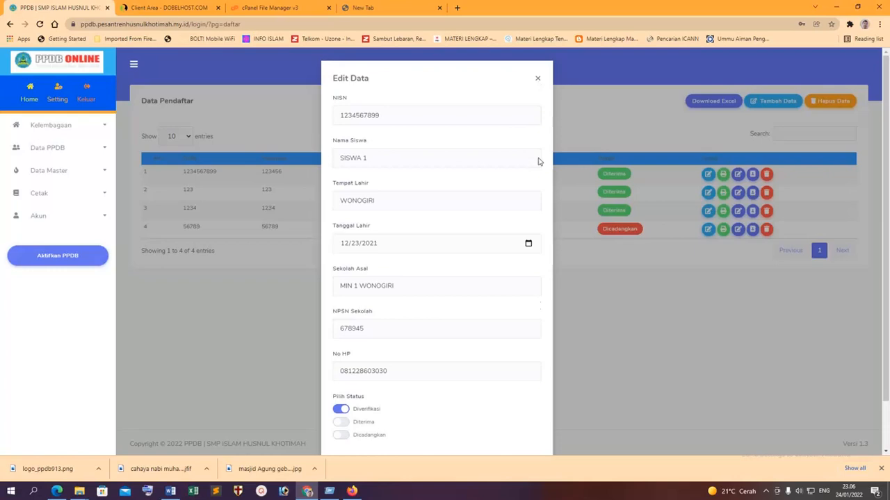
scroll(598, 342, down, 2)
click(528, 427)
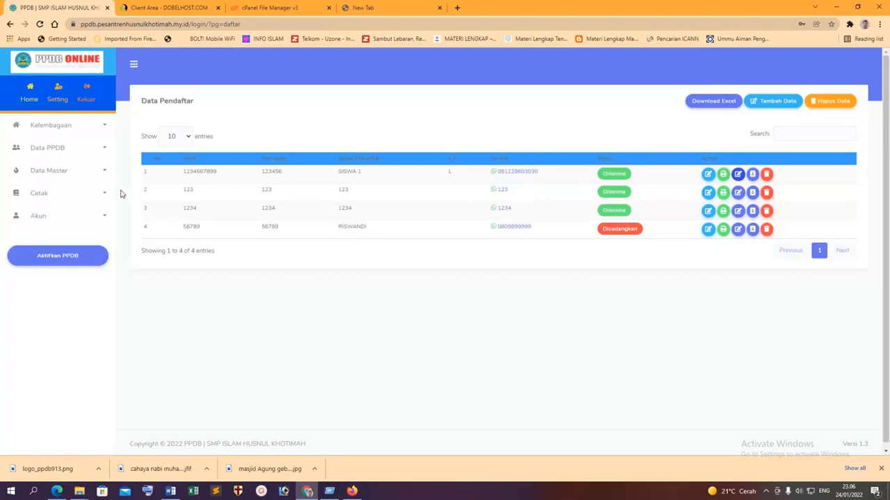
click(86, 149)
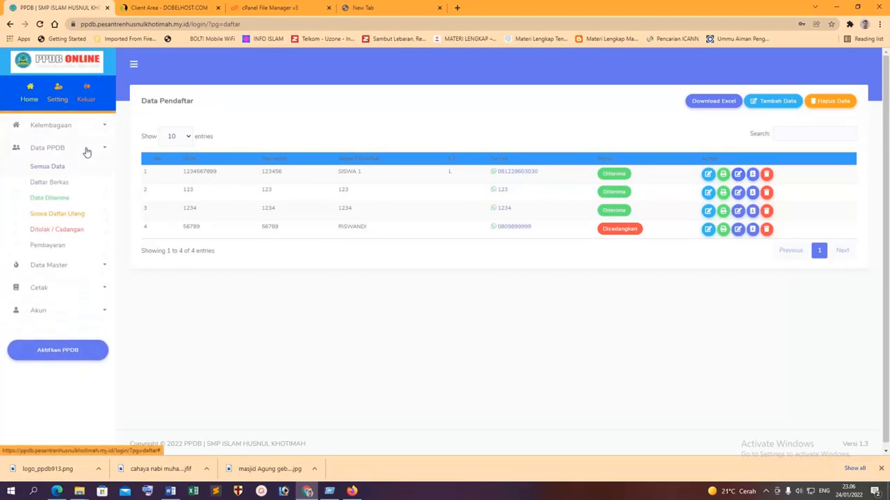
click(66, 213)
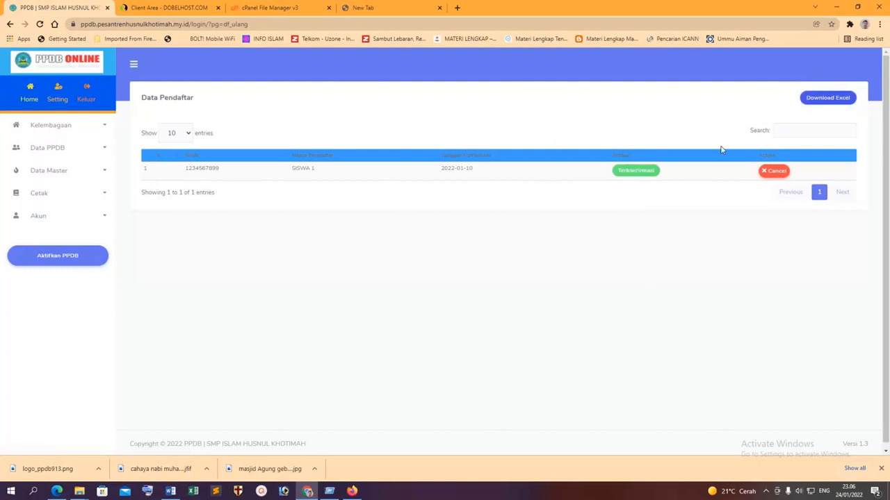
Review the Ditolak / Cadangan list and the Pembayaran verification page, both empty of payments.
click(74, 150)
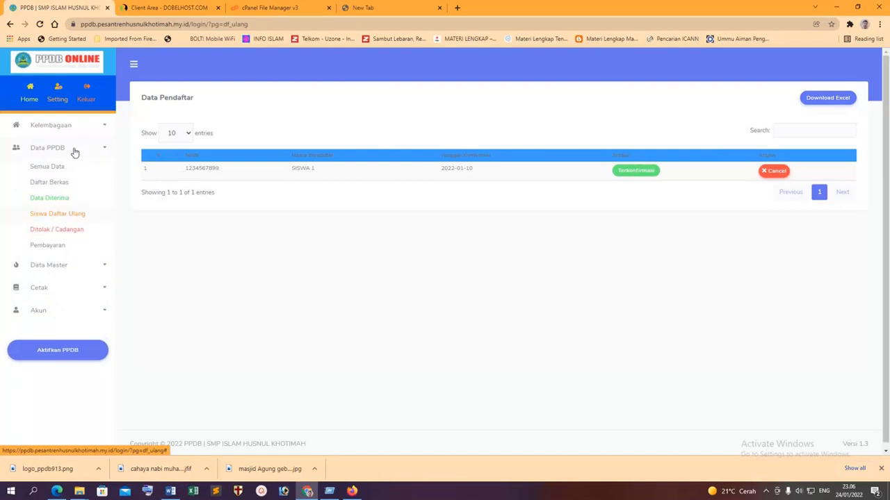
click(59, 237)
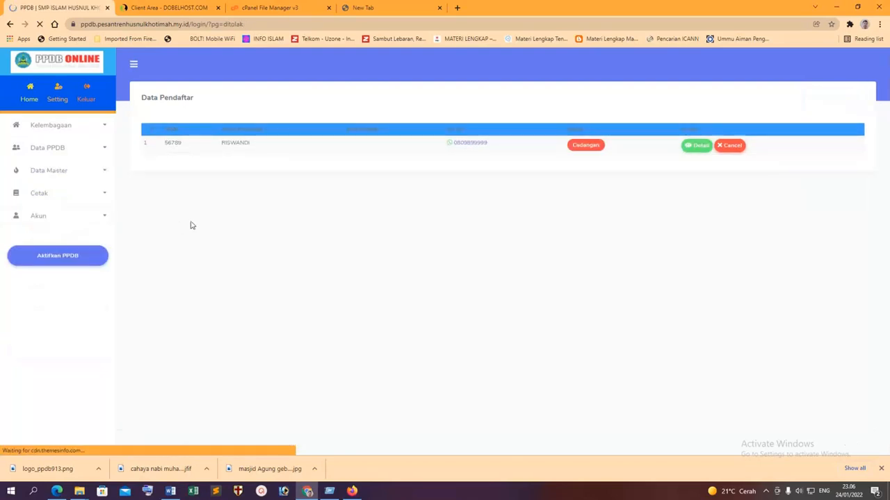
click(55, 150)
click(59, 246)
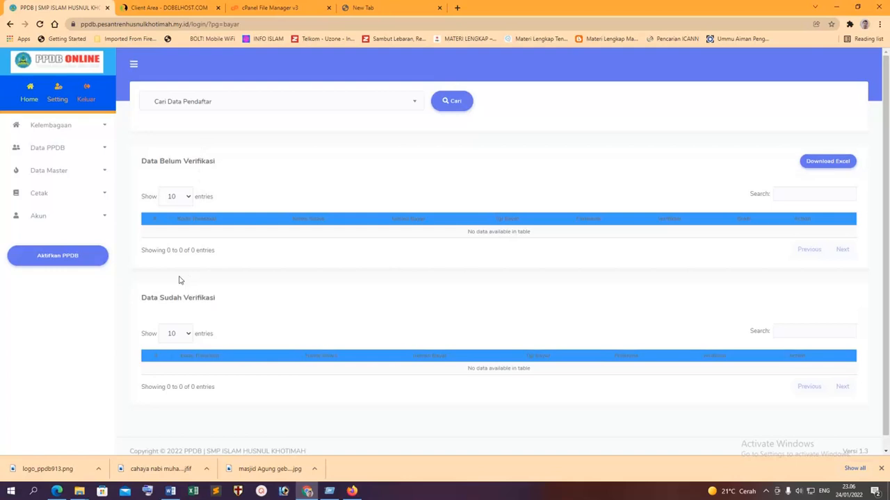
click(64, 173)
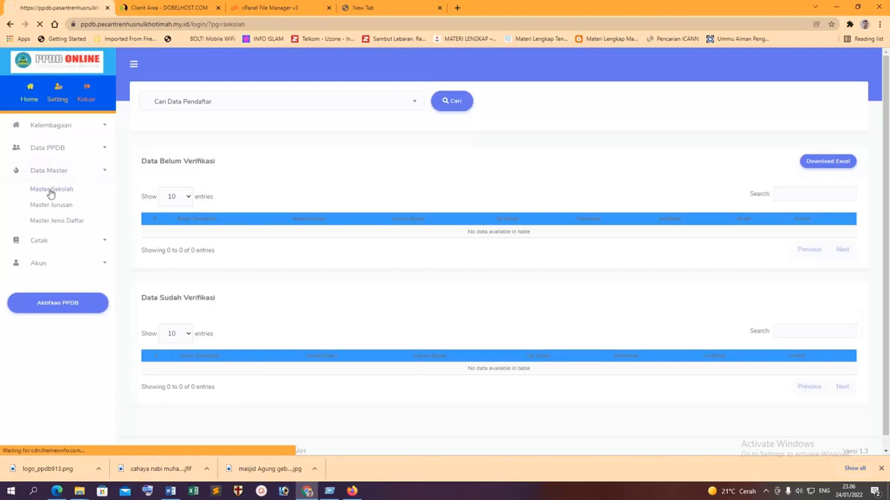
Rename the school to SMP ISLAM HUSNUL KHOTIMAH with address Kp. Petir, Desa Gunajaya, Kecamatan Manonjaya, and save.
click(51, 191)
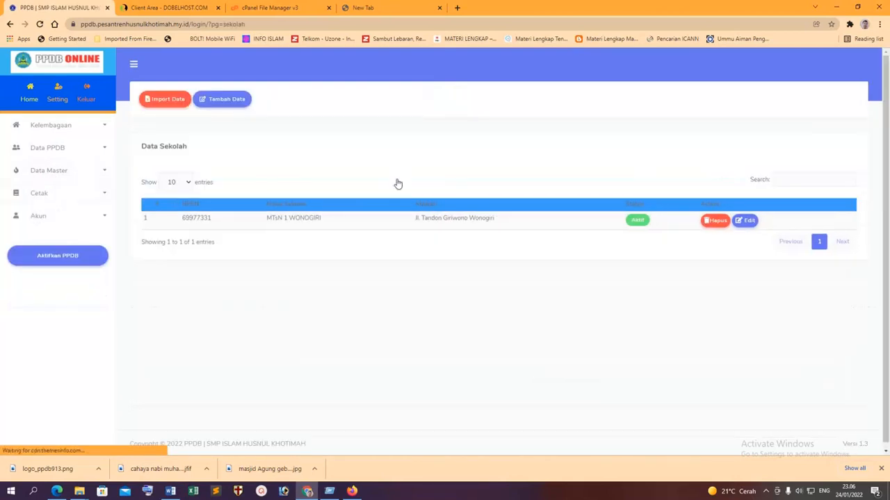
click(748, 221)
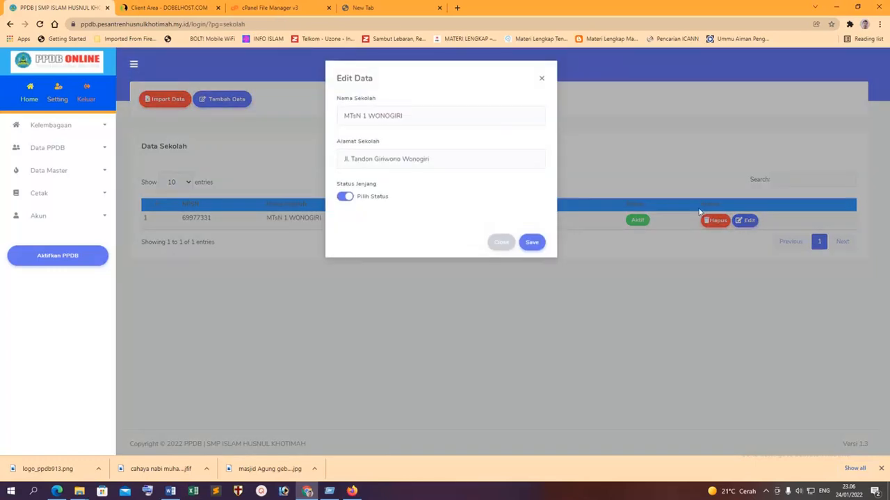
triple_click(420, 119)
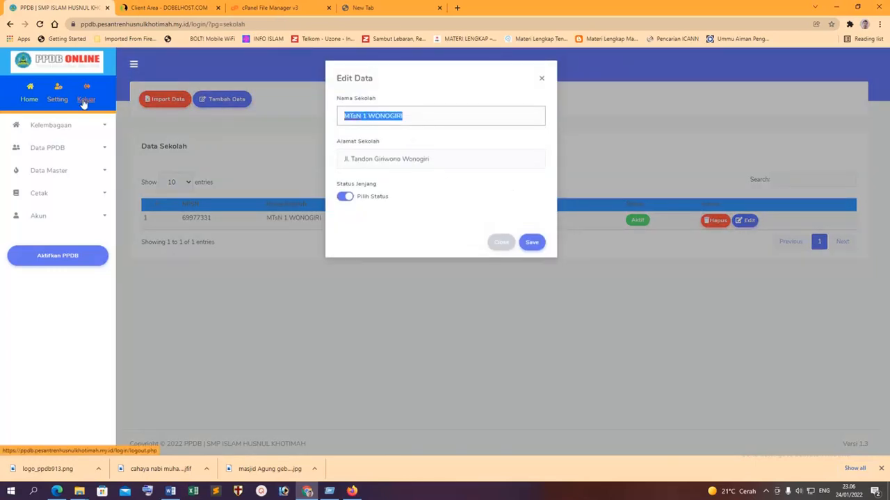
text(SMP ISLAM HUSNUL KHOTIMAH)
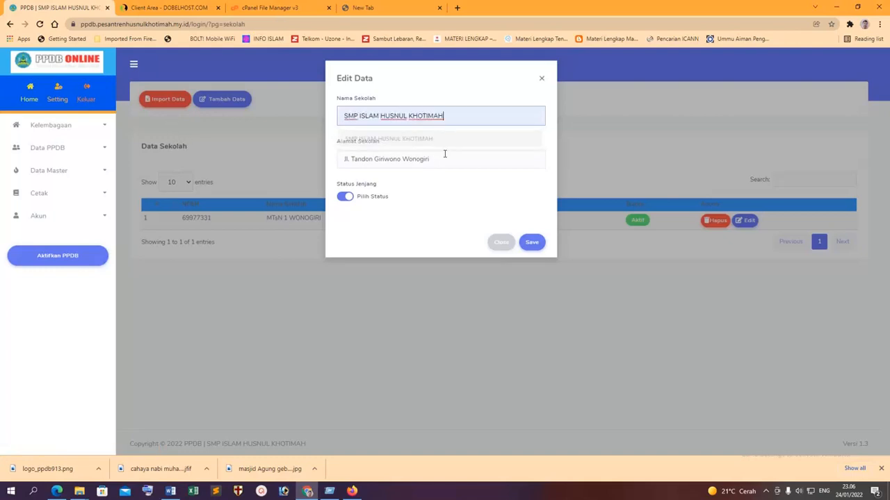
click(445, 151)
key(Tab)
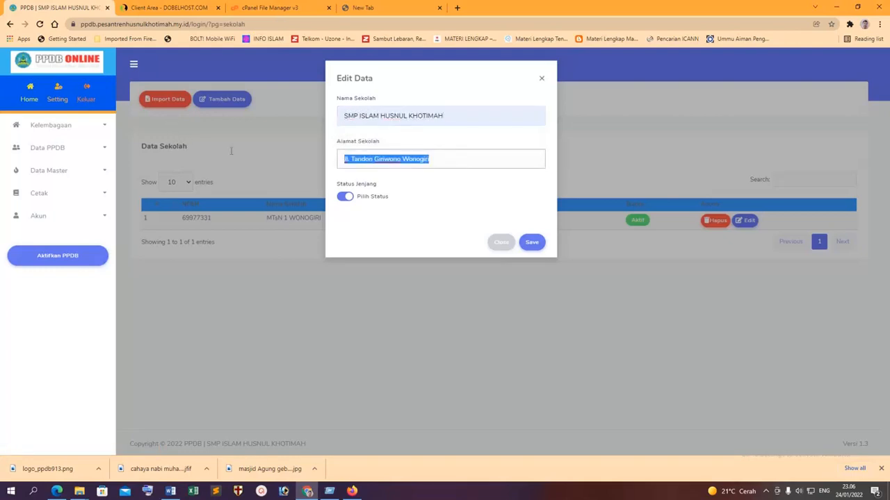
text(Kp. Petir, Desa Gunajaya)
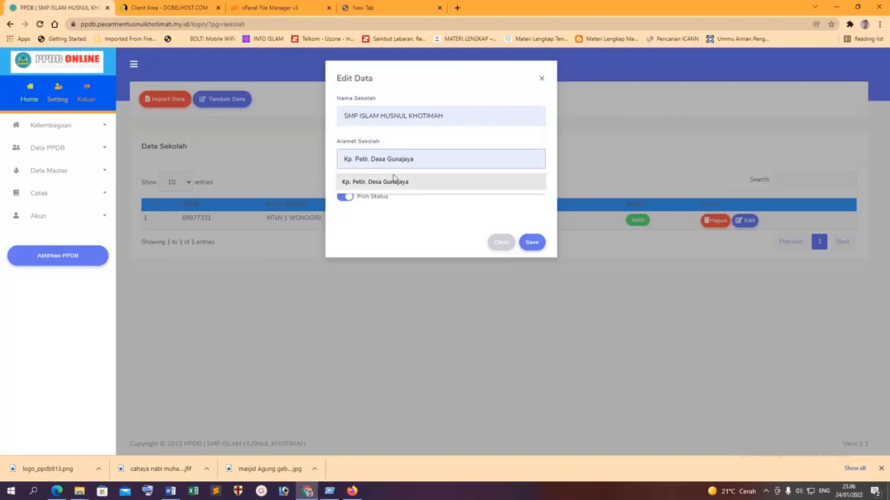
click(394, 180)
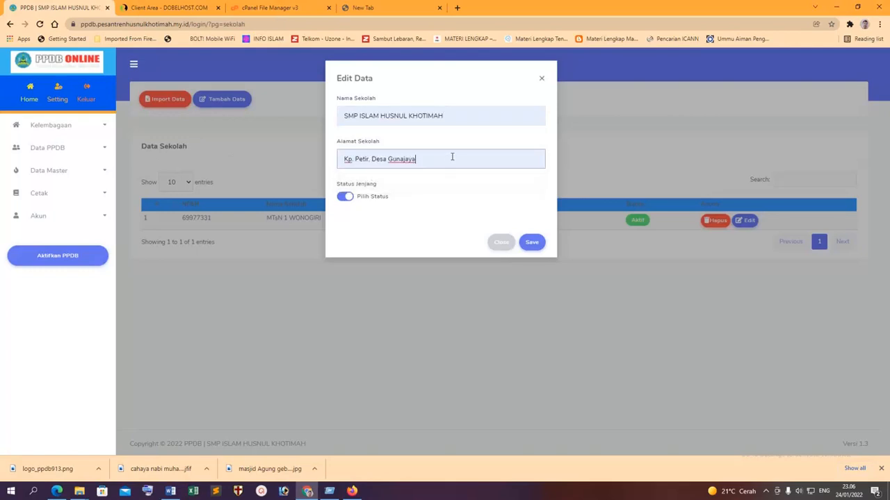
text(,)
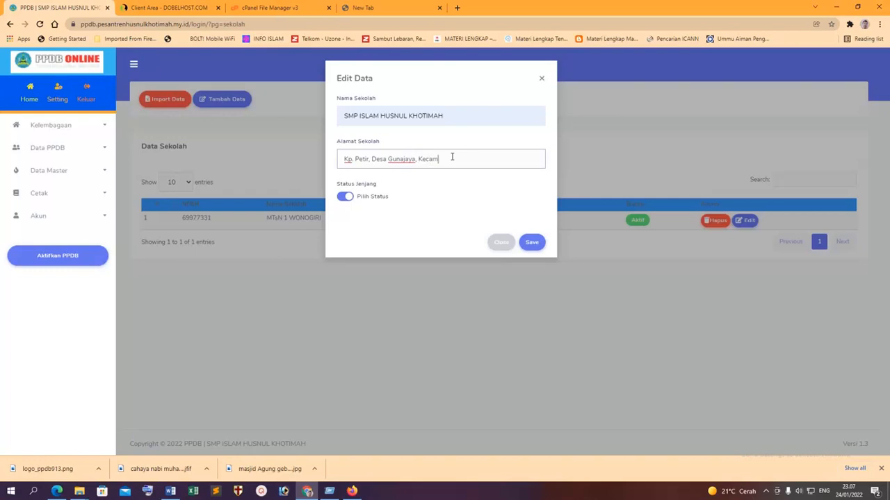
text(Kecamatan Manonjaya, Kab. Tasikmalaya)
click(531, 241)
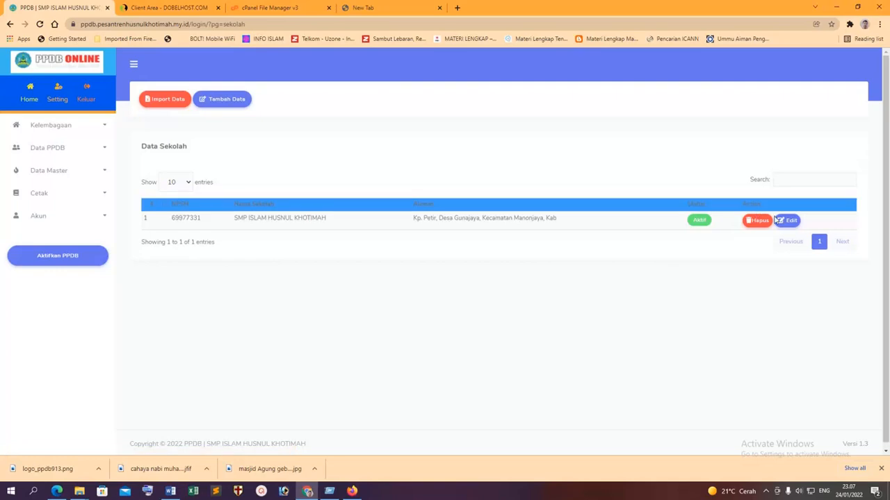
Recheck the school record, then open BOARDING SCHOOL for editing in Master Jurusan.
click(788, 221)
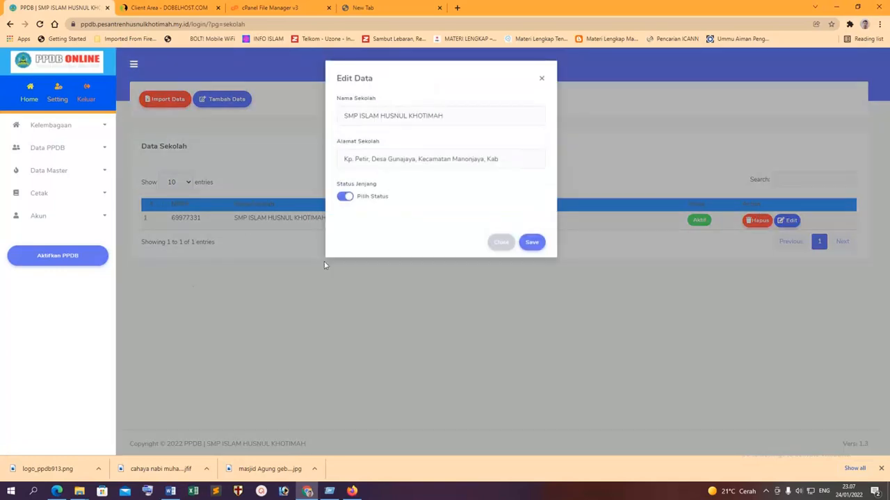
click(501, 242)
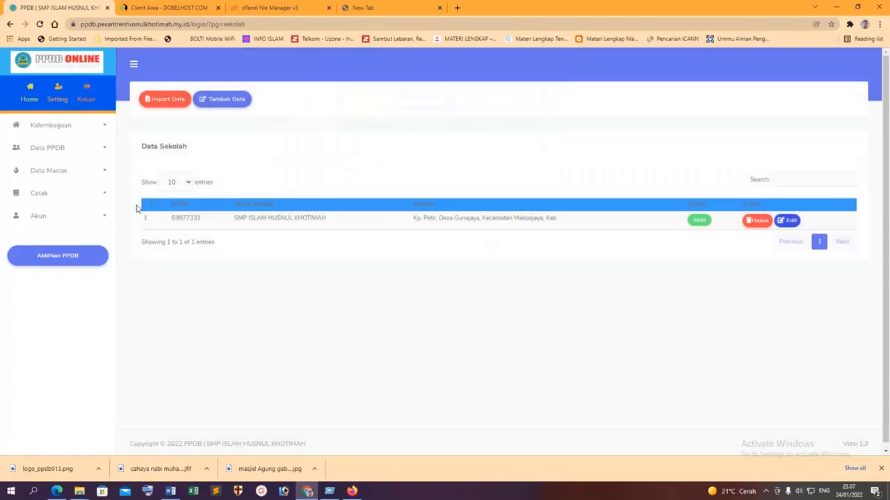
click(57, 174)
click(61, 206)
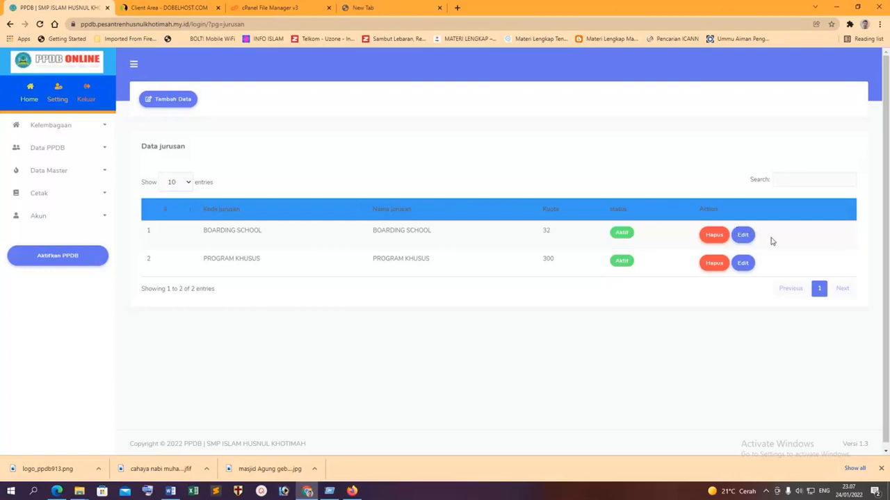
click(742, 235)
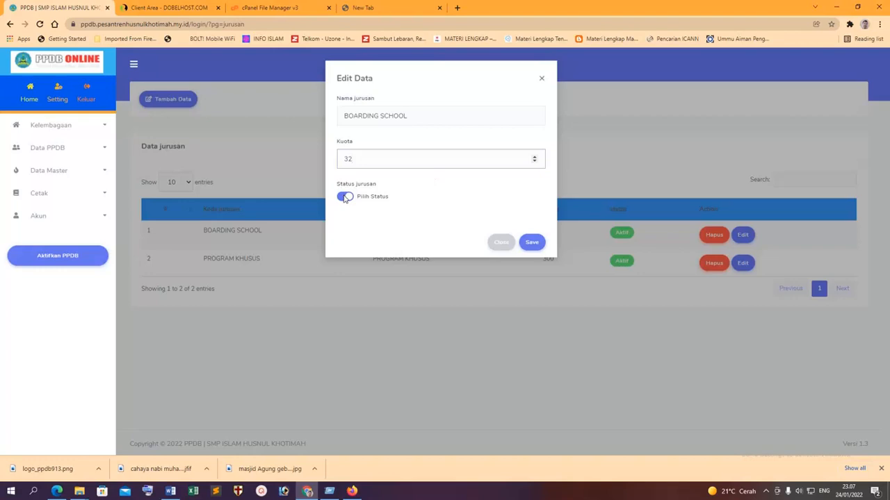
Set BOARDING SCHOOL to Non Aktif, resave PROGRAM KHUSUS, and open Master Jenis Daftar.
click(345, 197)
click(531, 242)
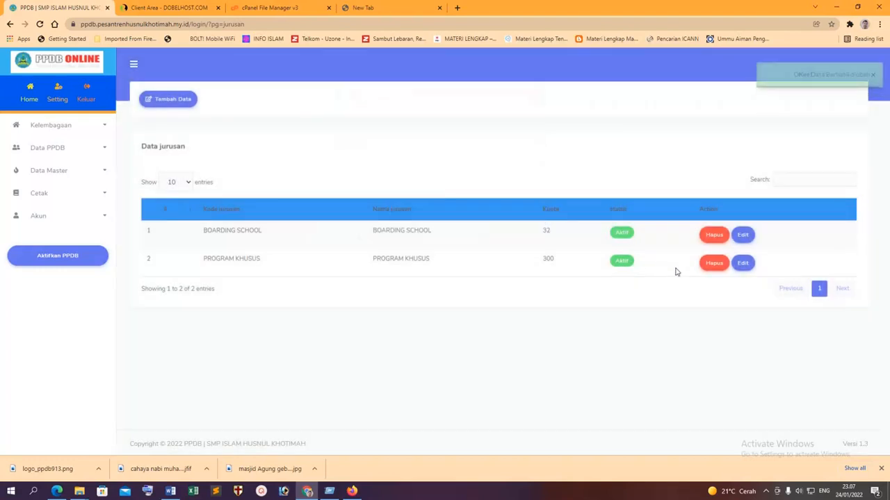
click(749, 264)
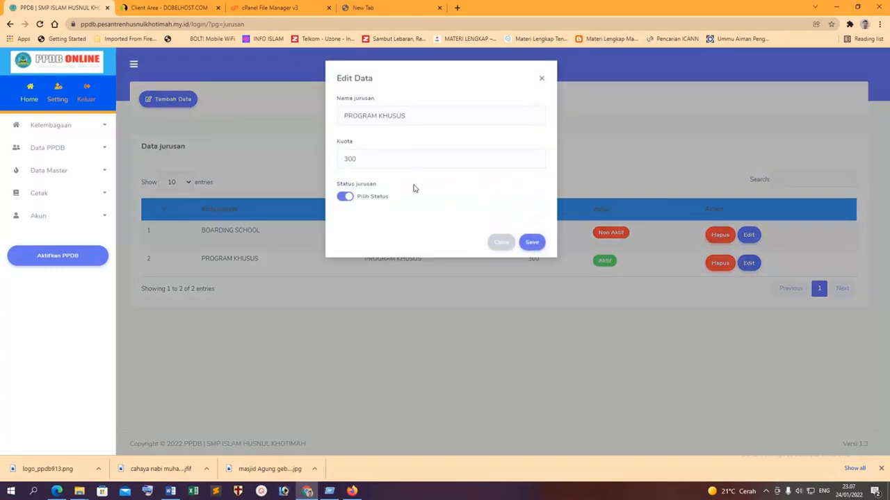
click(346, 198)
click(531, 242)
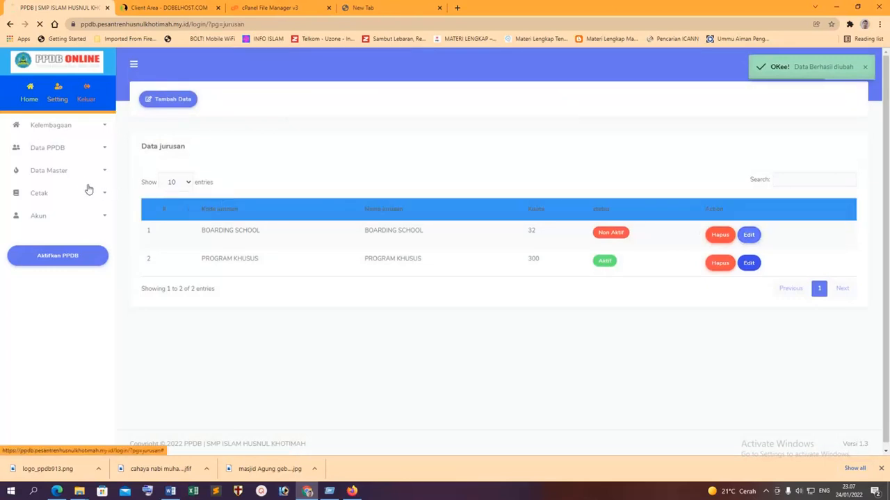
click(68, 177)
click(60, 224)
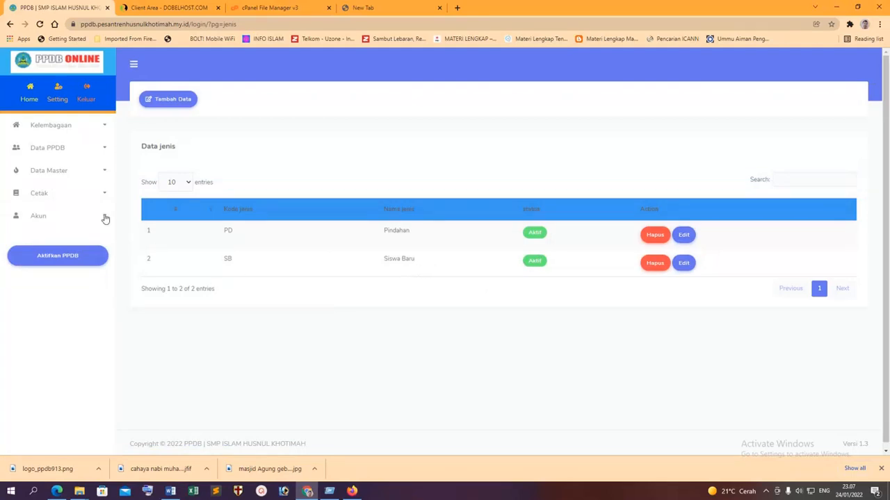
Preview the Data Penerimaan PPDB report from the Cetak menu.
click(80, 173)
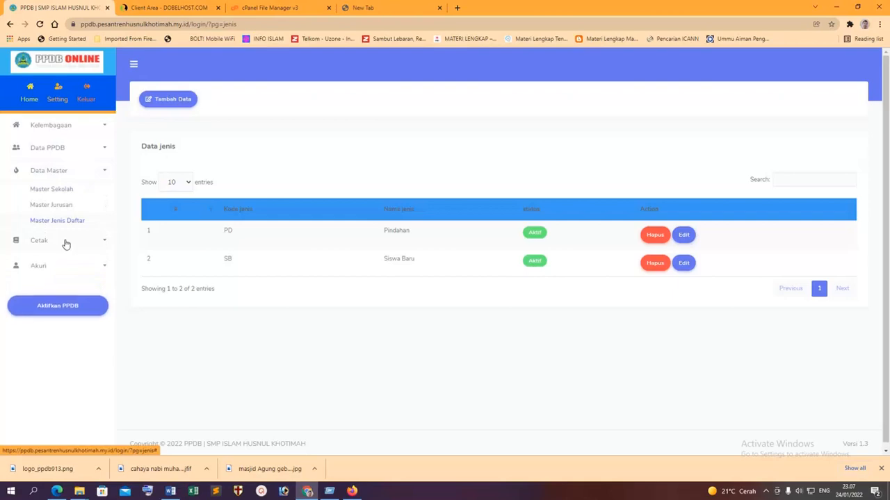
click(66, 244)
click(79, 260)
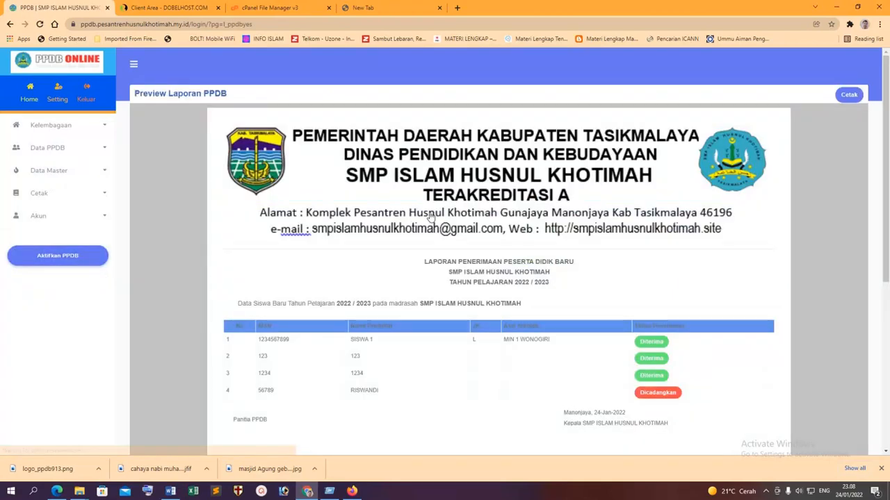
scroll(431, 217, down, 5)
scroll(445, 215, up, 4)
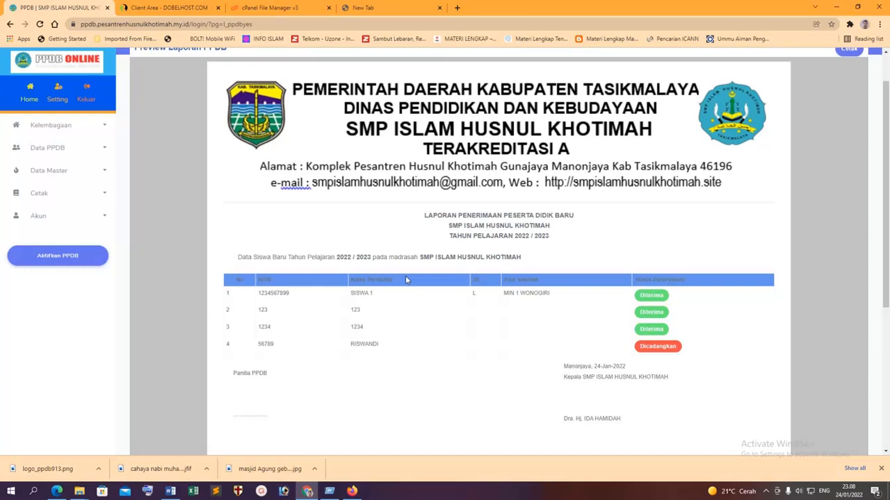
Open the Akun Admin user management page.
click(90, 194)
click(62, 233)
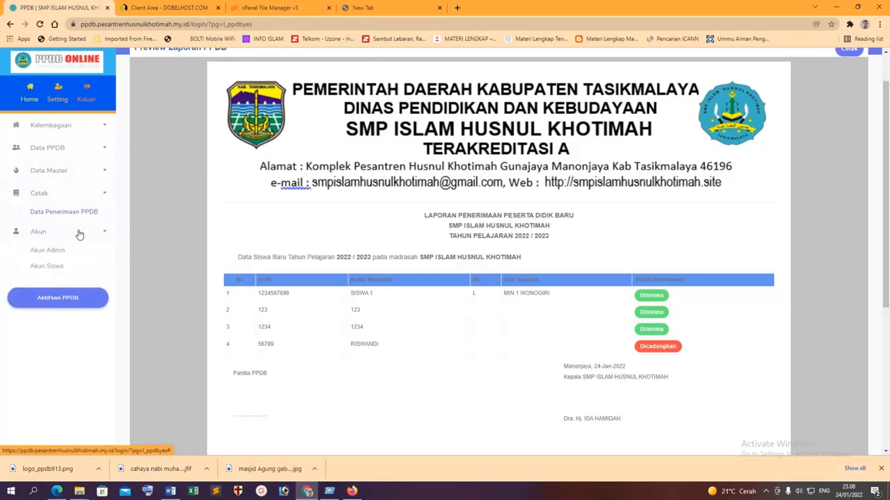
click(48, 250)
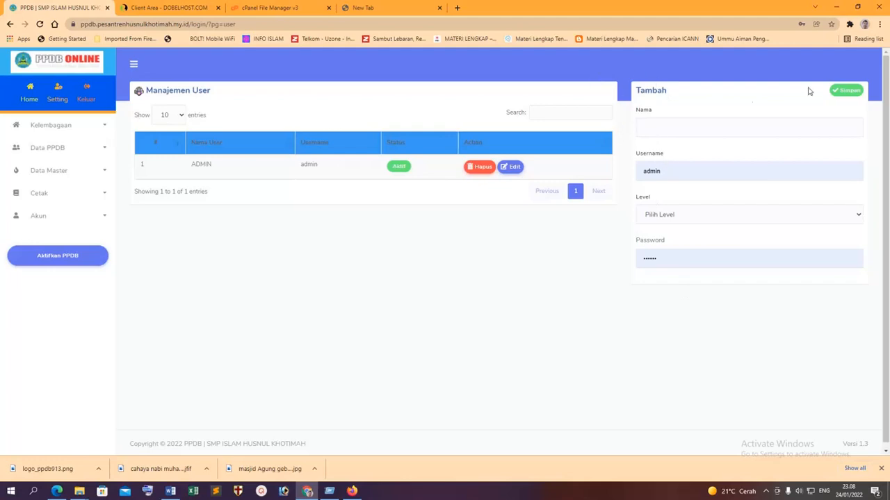
Open the student account list under Akun > Akun Siswa.
click(671, 126)
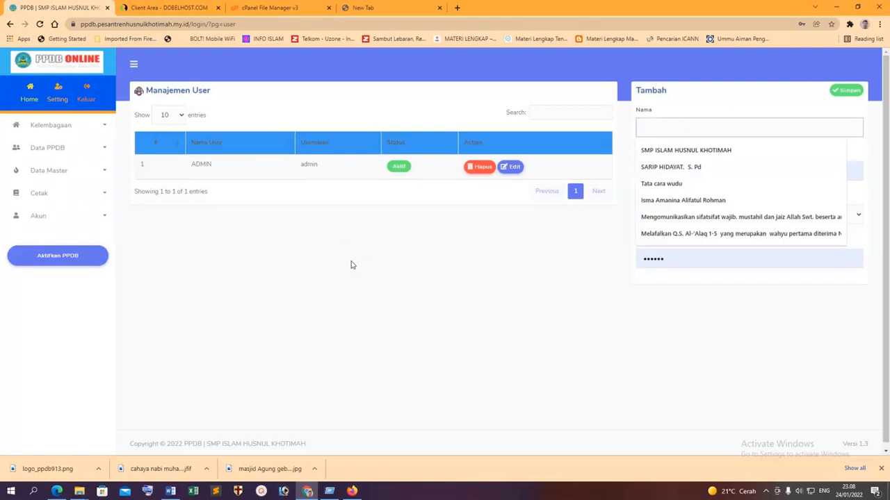
click(52, 221)
click(44, 251)
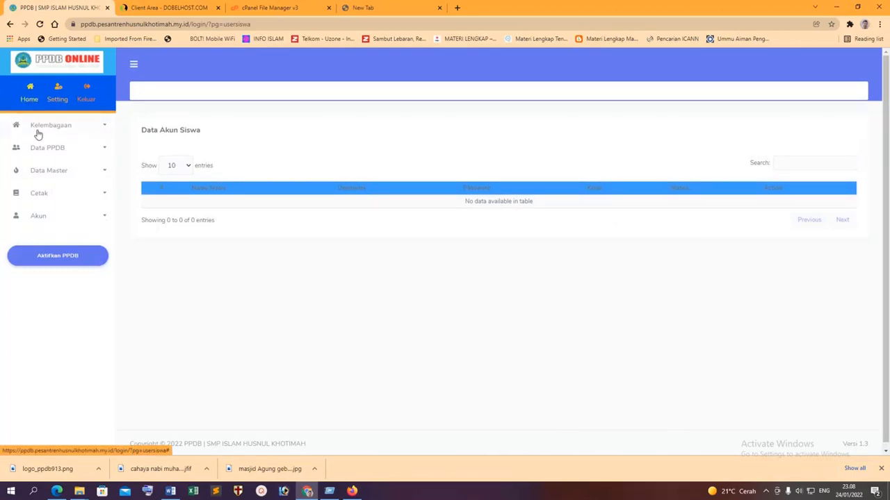
Return to the dashboard and browse the Data Lembaga address, profile and principal tabs.
click(29, 98)
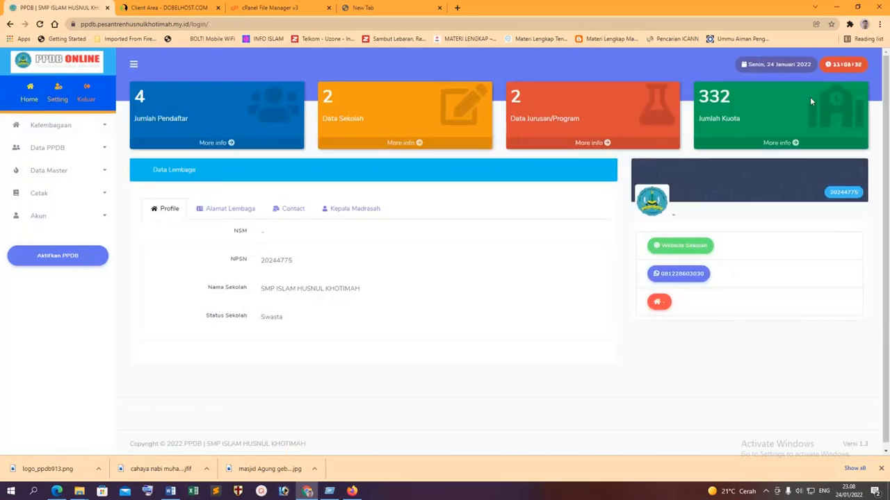
click(242, 210)
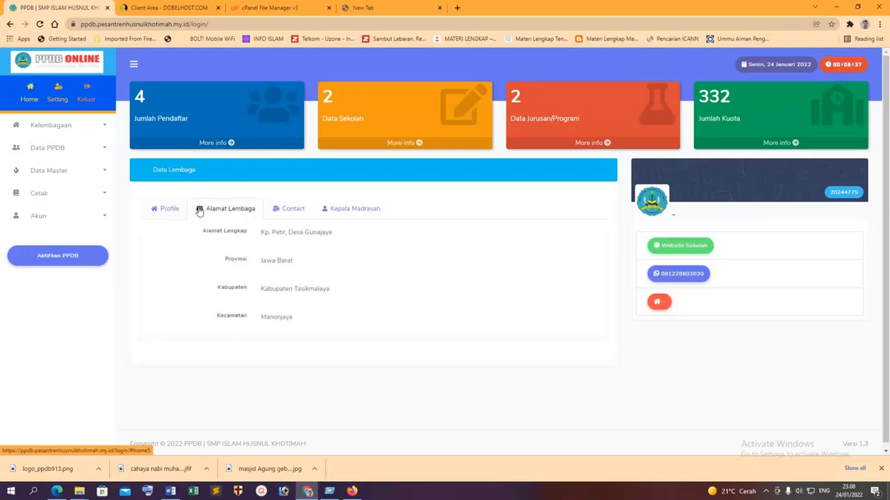
click(180, 211)
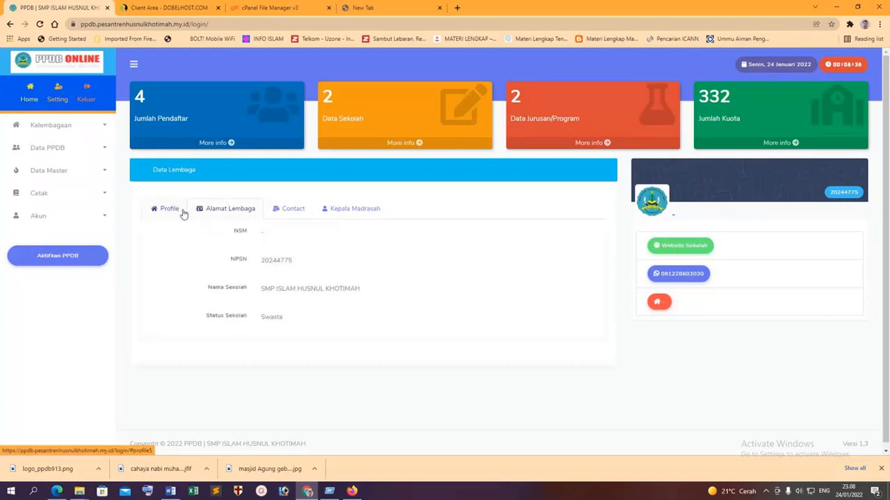
click(353, 209)
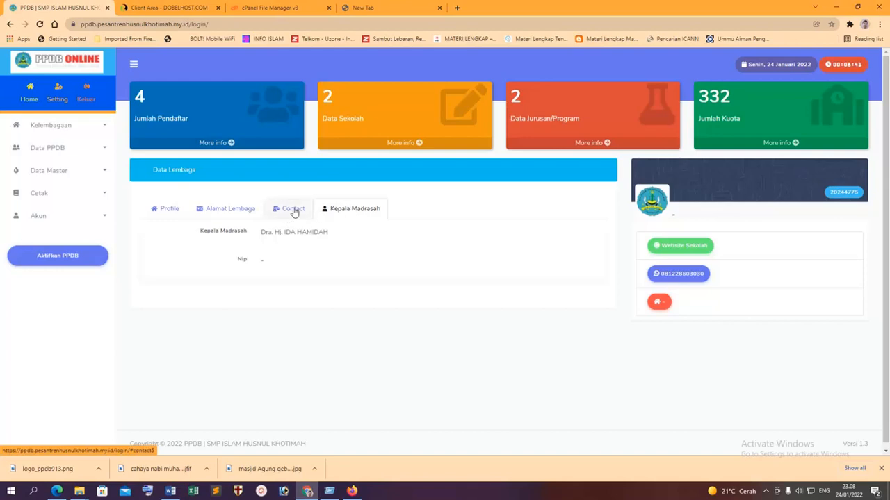
Close the broken school website tab and open the application Setting page.
click(677, 249)
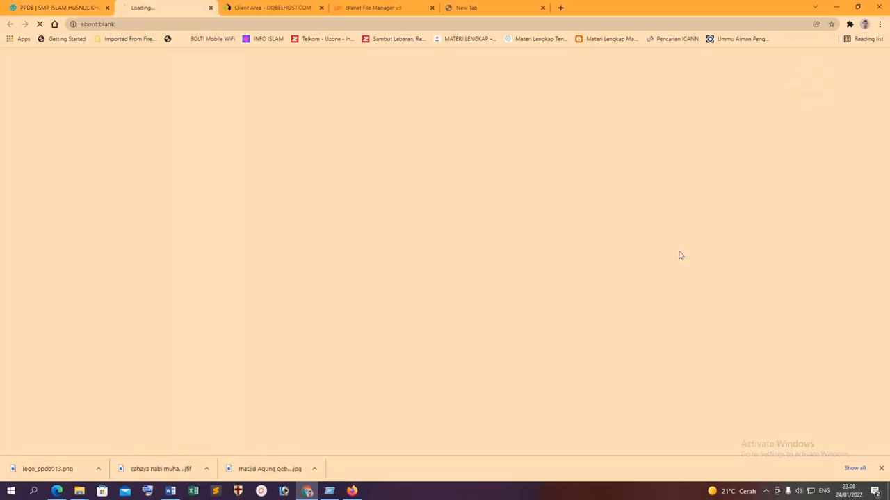
click(218, 8)
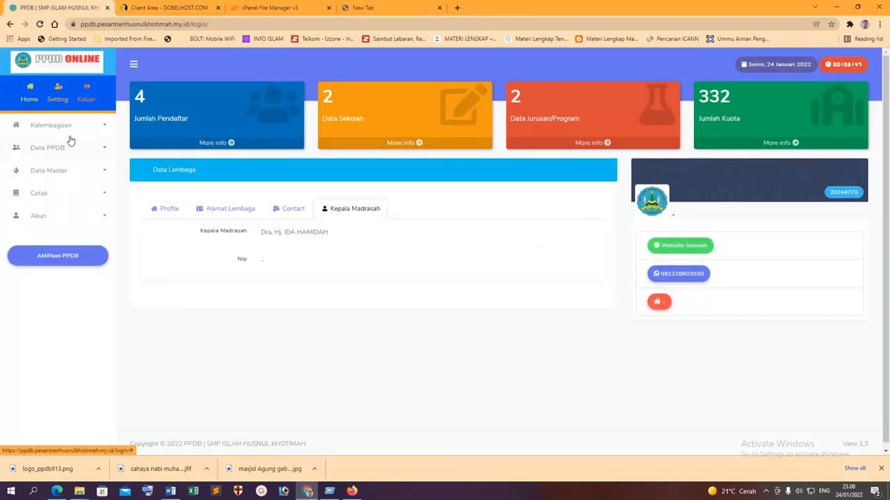
click(55, 98)
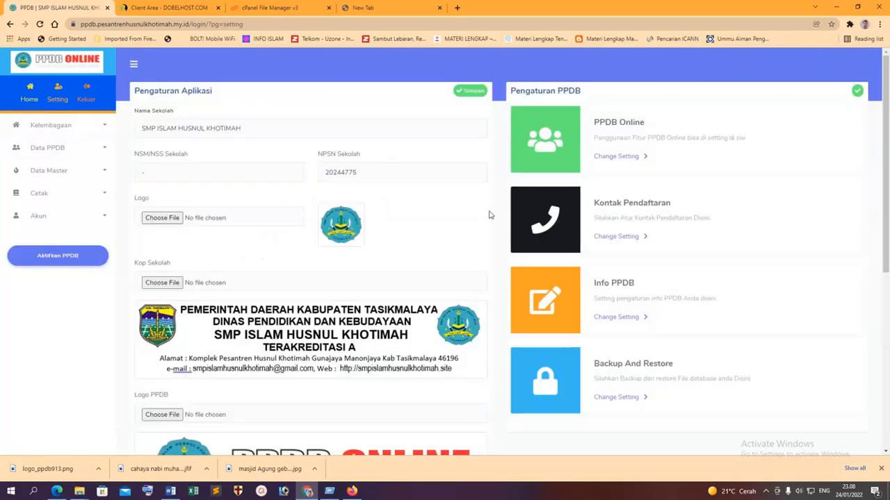
Open Kelembagaan > Profil Lembaga and view its address, contact and principal tabs.
scroll(613, 300, down, 3)
scroll(624, 305, up, 3)
scroll(627, 217, down, 2)
scroll(399, 262, up, 2)
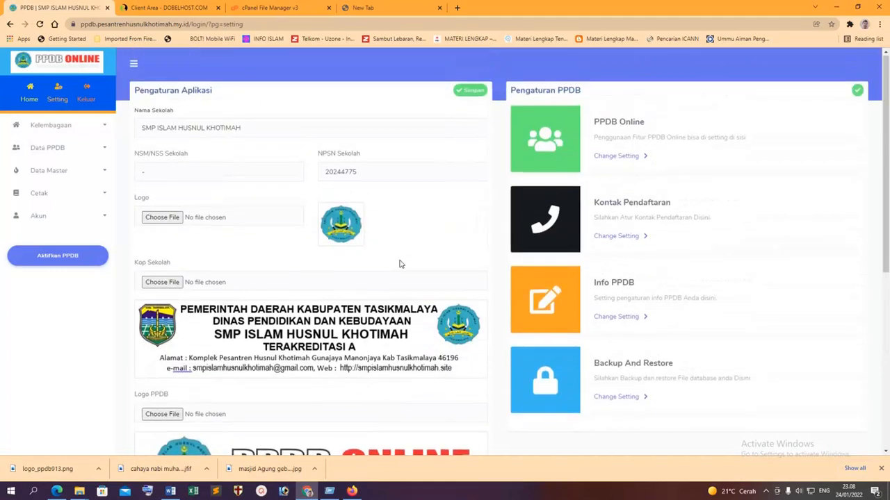
scroll(401, 263, down, 3)
scroll(401, 262, down, 1)
scroll(401, 260, up, 3)
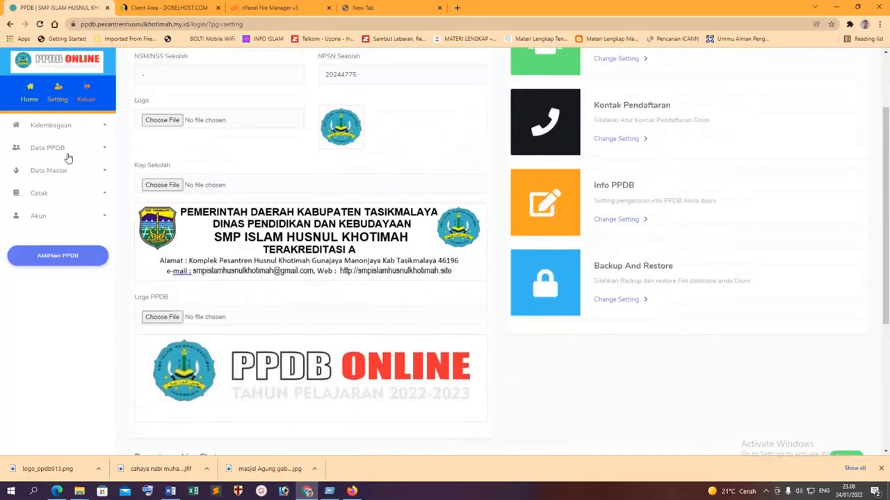
click(79, 129)
click(59, 143)
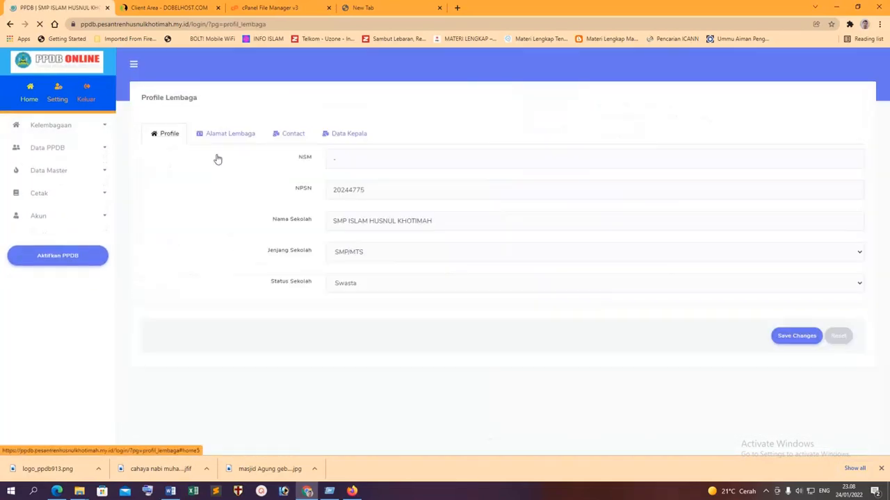
click(228, 137)
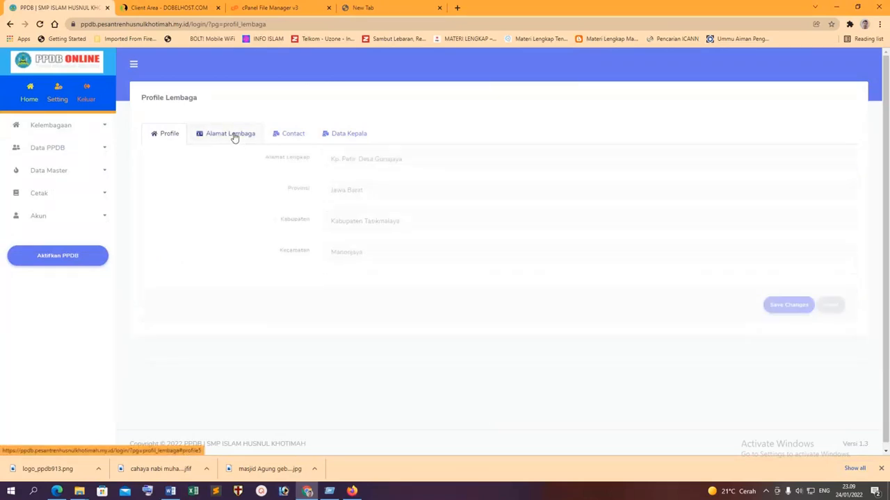
click(288, 136)
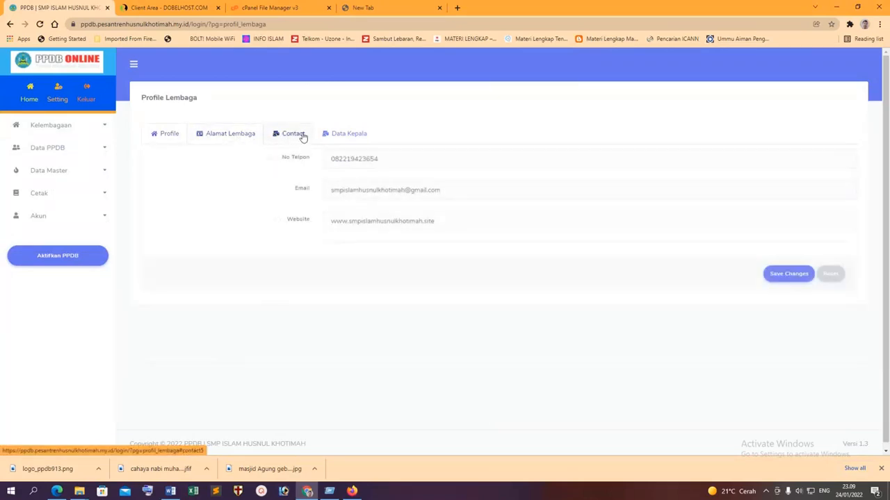
click(344, 136)
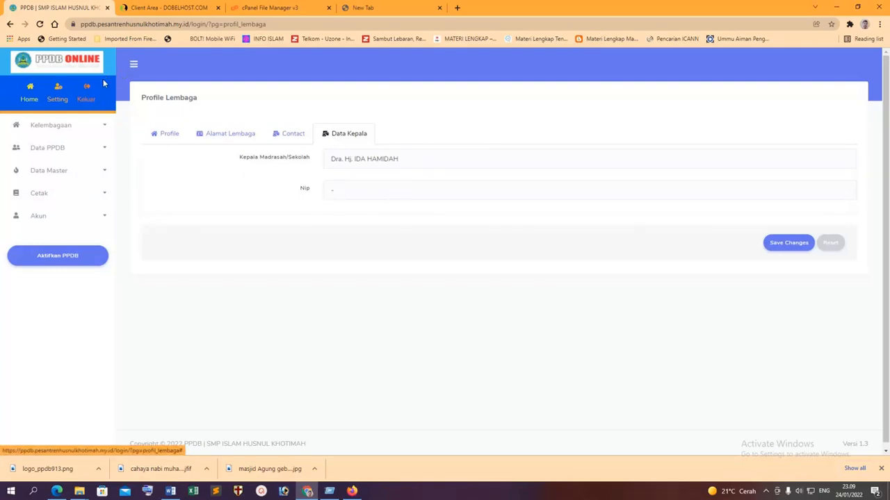
Activate PPDB registration with start date 01/24/2022 and bring up the public page in Firefox.
click(53, 257)
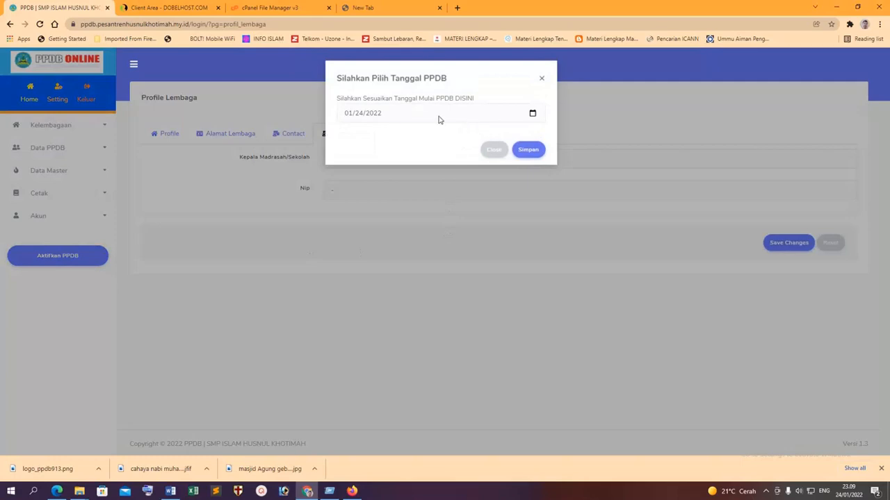
click(528, 150)
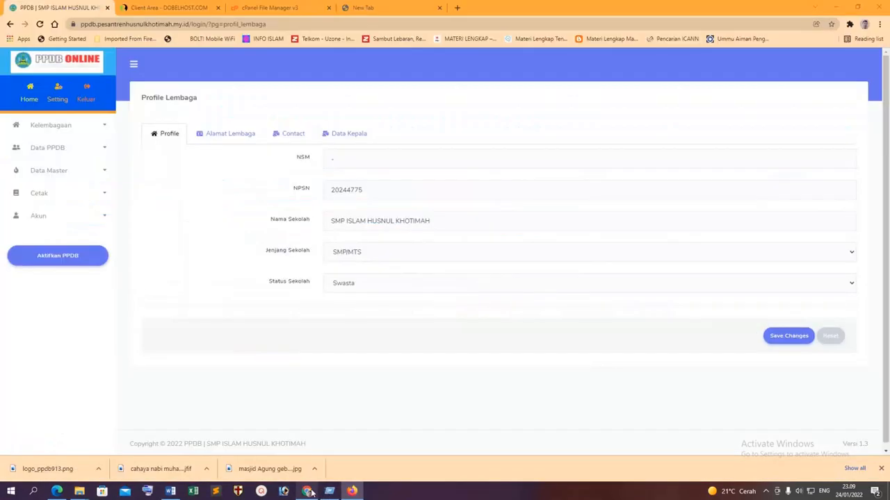
click(351, 491)
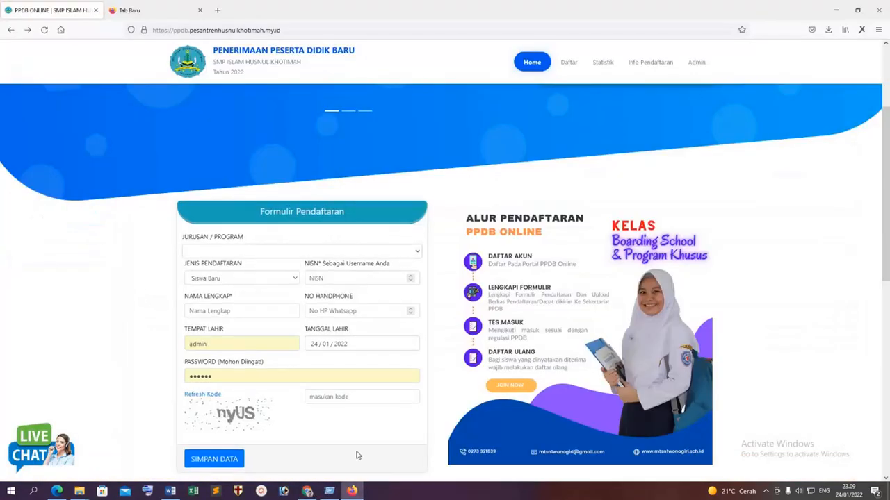
Reload the public registration page for a fresh captcha and scroll through the form.
scroll(394, 268, down, 3)
scroll(394, 267, down, 3)
scroll(397, 264, up, 3)
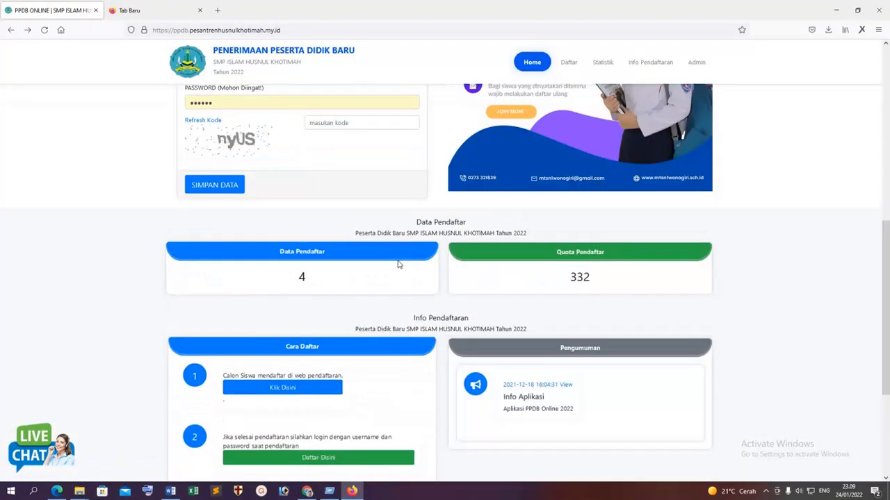
click(45, 31)
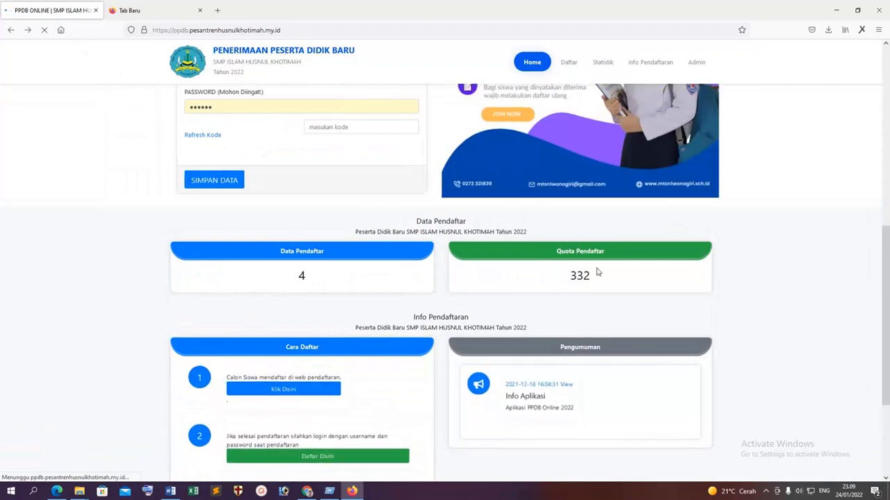
scroll(609, 276, down, 2)
scroll(610, 277, down, 1)
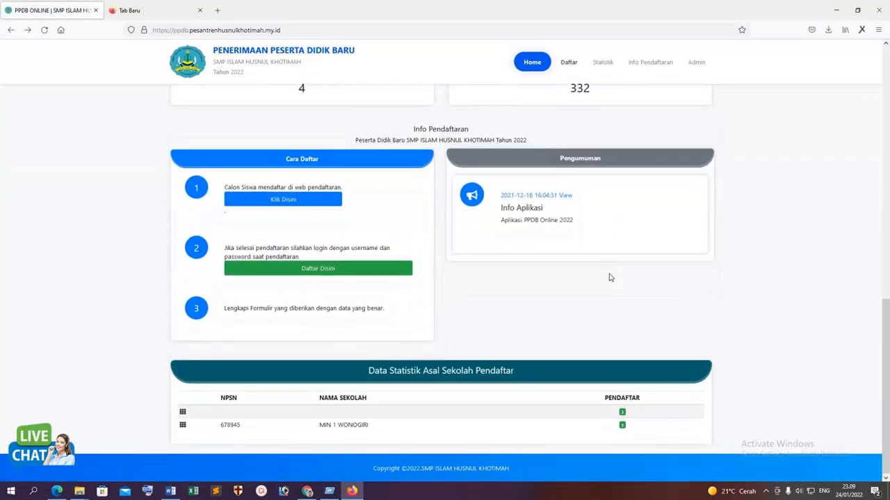
scroll(612, 272, up, 5)
scroll(612, 272, down, 4)
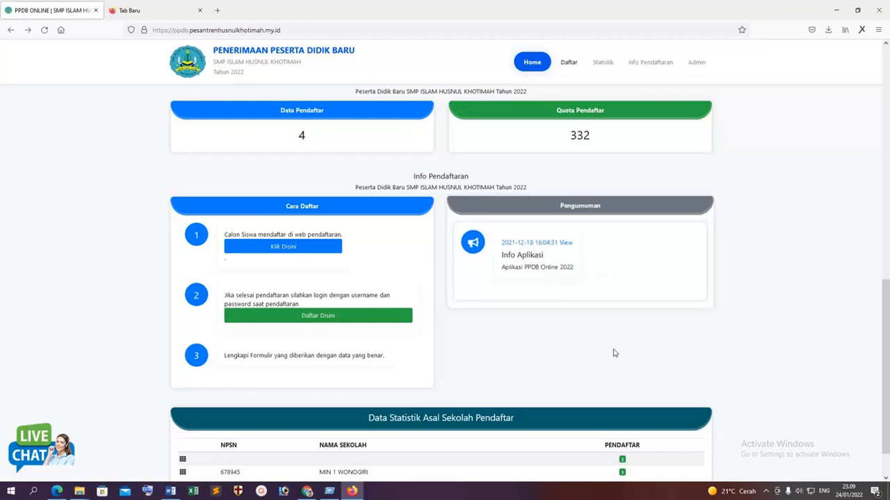
scroll(616, 353, down, 1)
scroll(618, 342, up, 6)
scroll(621, 345, up, 3)
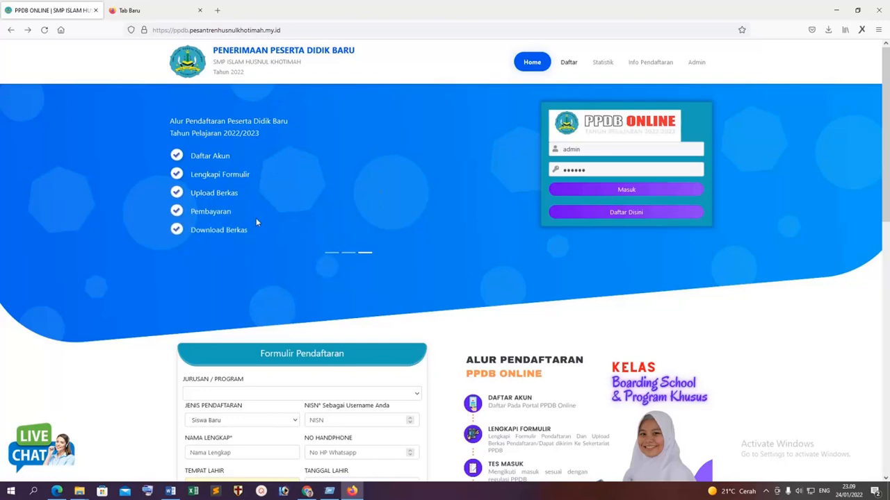
scroll(429, 346, down, 3)
scroll(431, 346, down, 2)
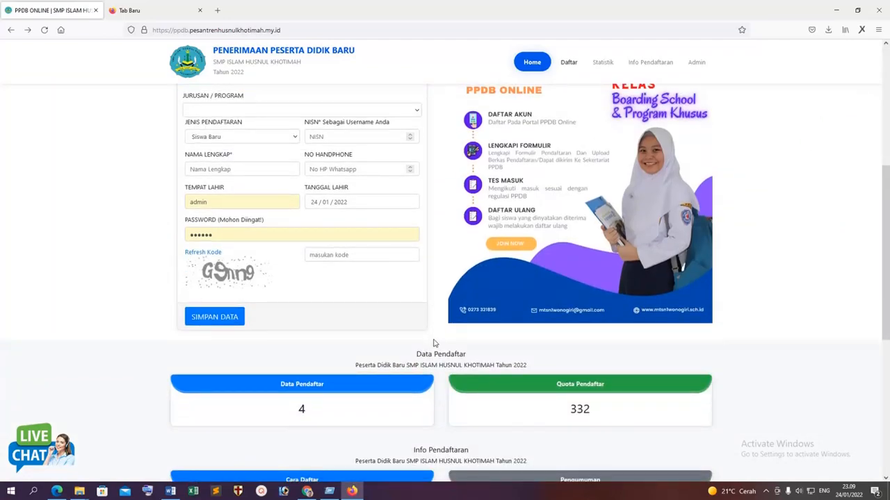
scroll(435, 341, up, 1)
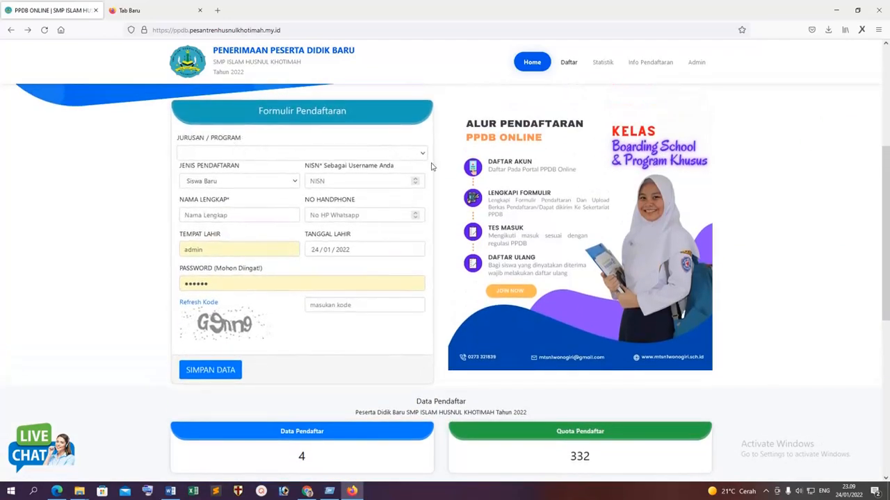
Zoom the page out twice and back in once, then return to the admin panel in Chrome.
key(ctrl+minus)
key(ctrl+minus)
key(ctrl+minus)
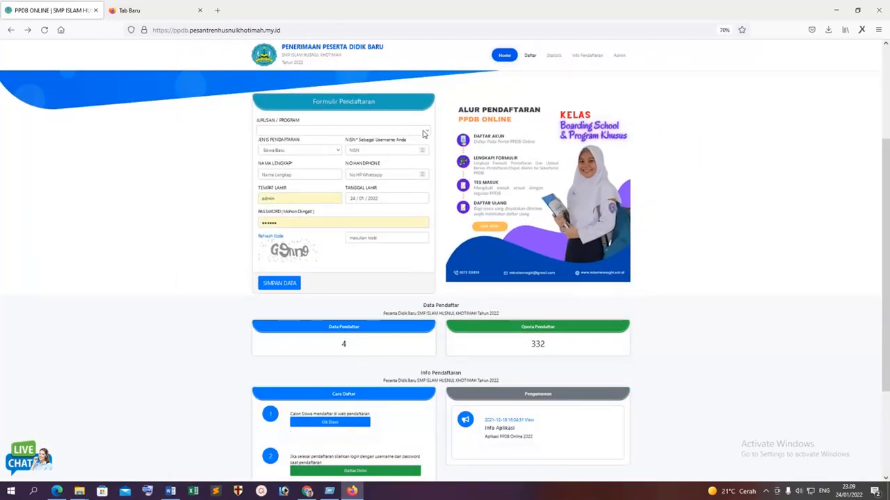
key(ctrl+minus)
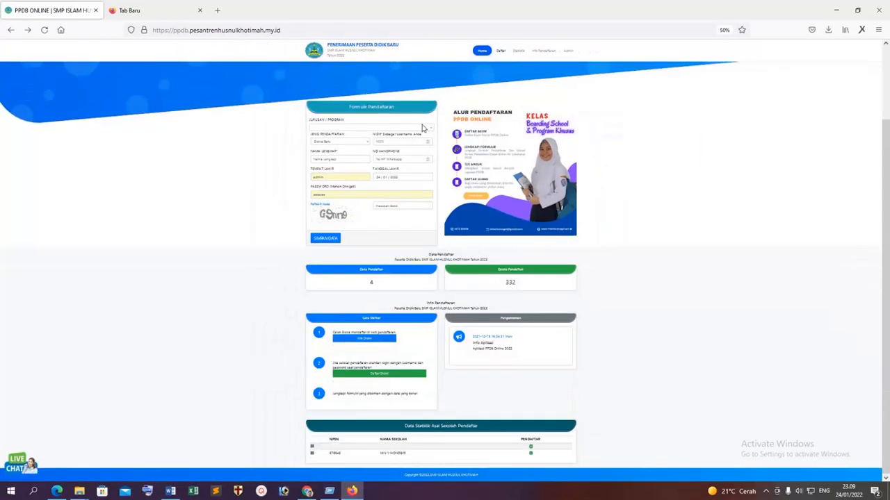
key(ctrl+plus)
key(ctrl+plus)
key(ctrl+plus)
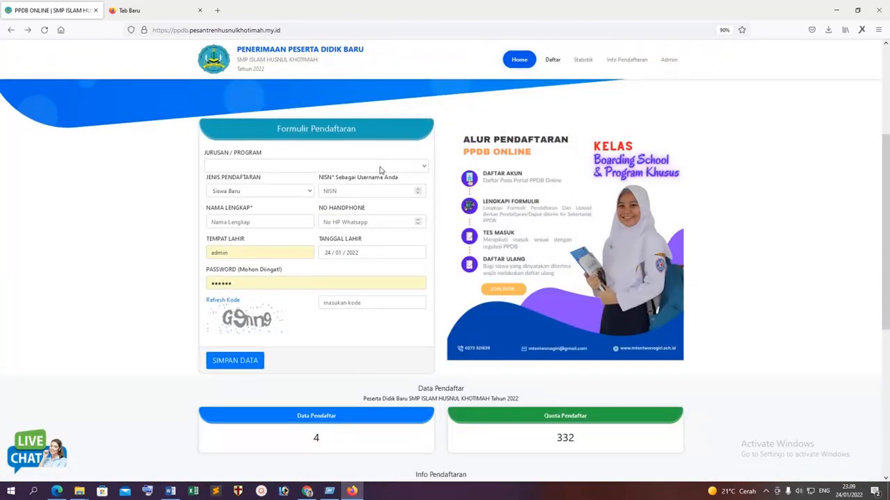
click(306, 491)
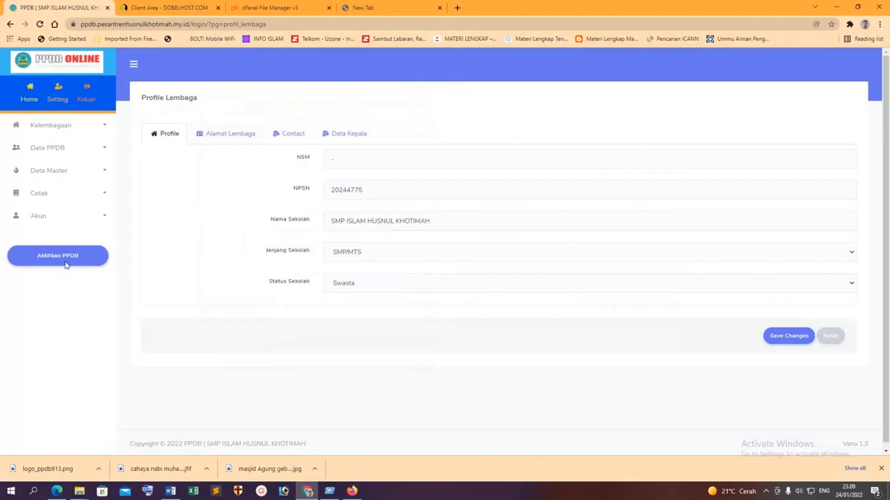
Log out of the admin panel and load the site's public home page without 'login/'.
click(86, 97)
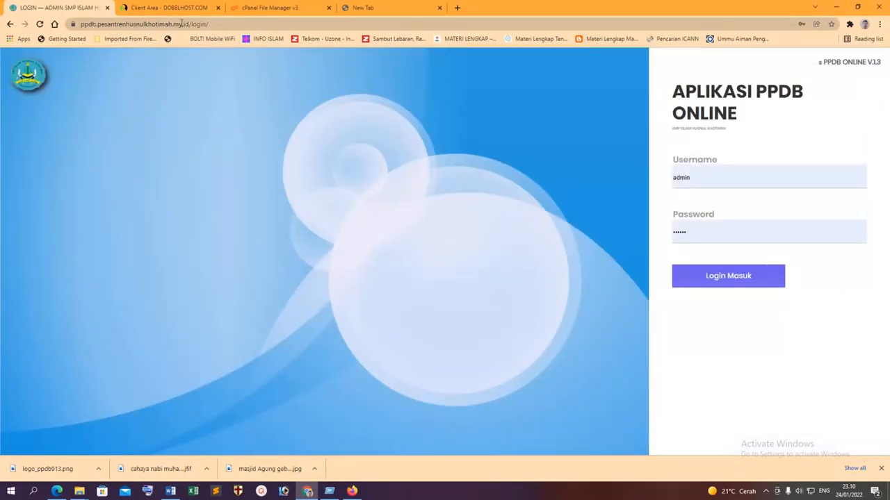
drag(193, 24, 539, 33)
key(BackSpace)
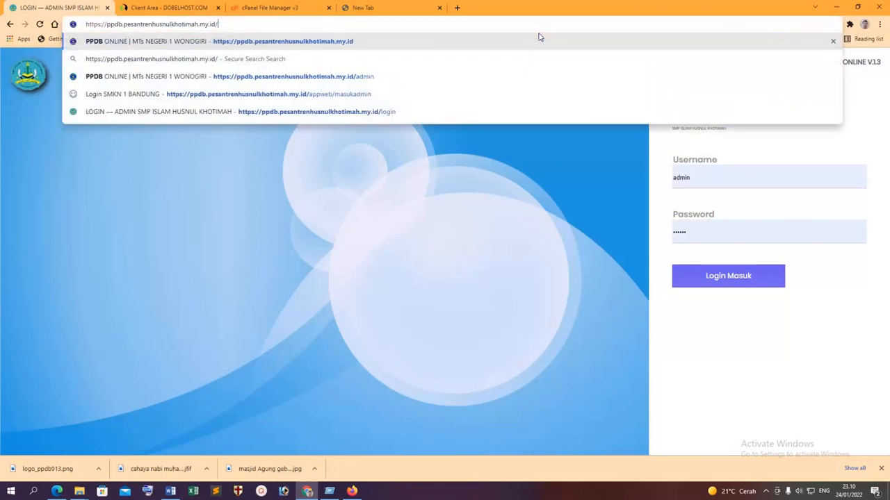
key(Return)
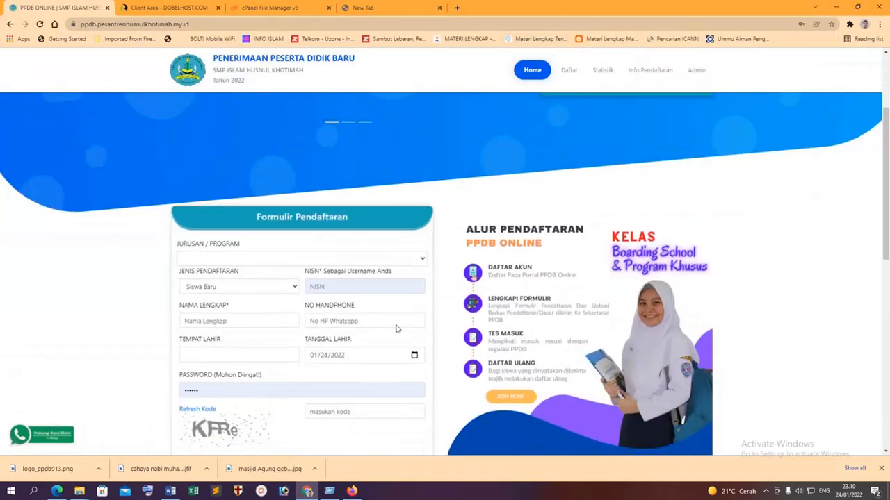
Pick Boarding School in the form's program list, recheck the list, then open the admin login.
scroll(397, 327, down, 2)
click(403, 261)
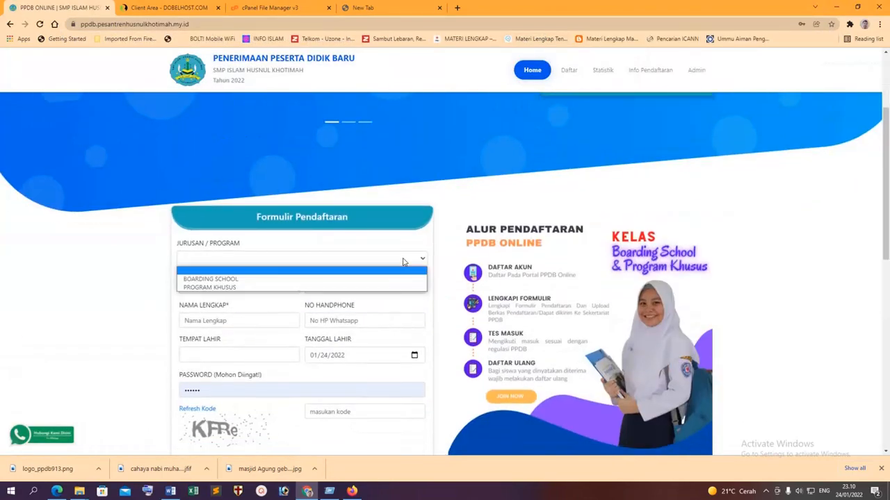
click(253, 279)
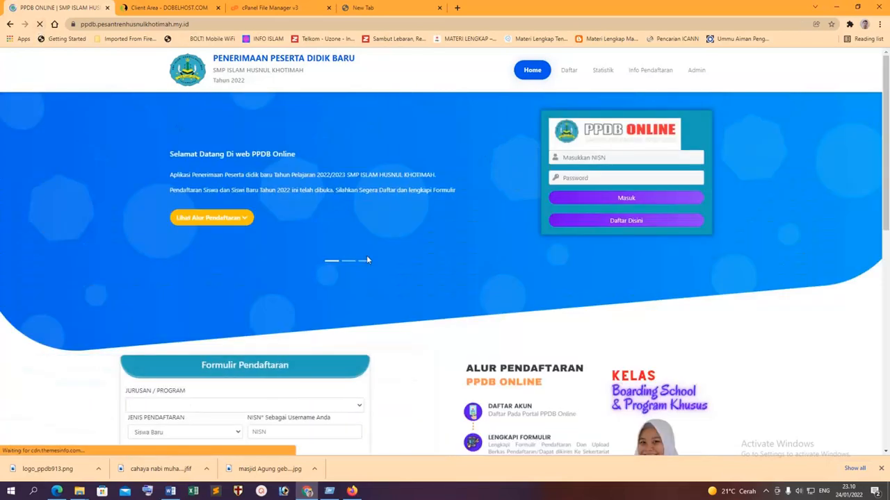
scroll(392, 273, down, 3)
click(388, 212)
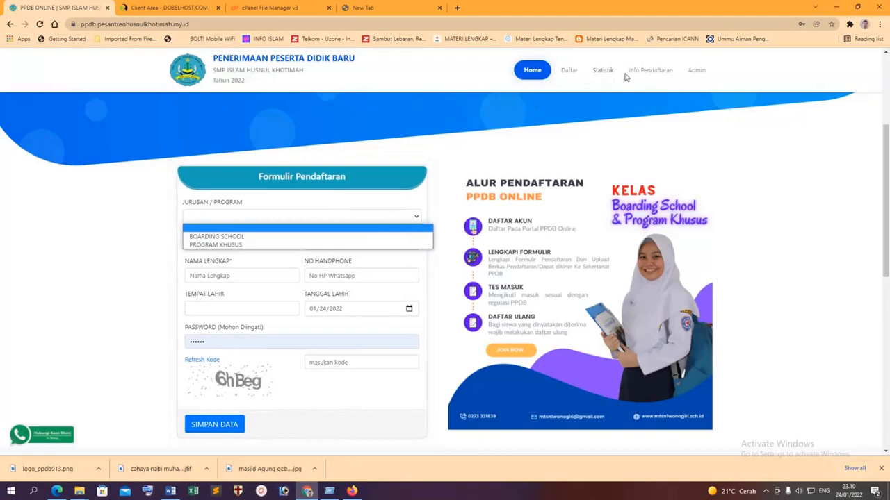
click(696, 71)
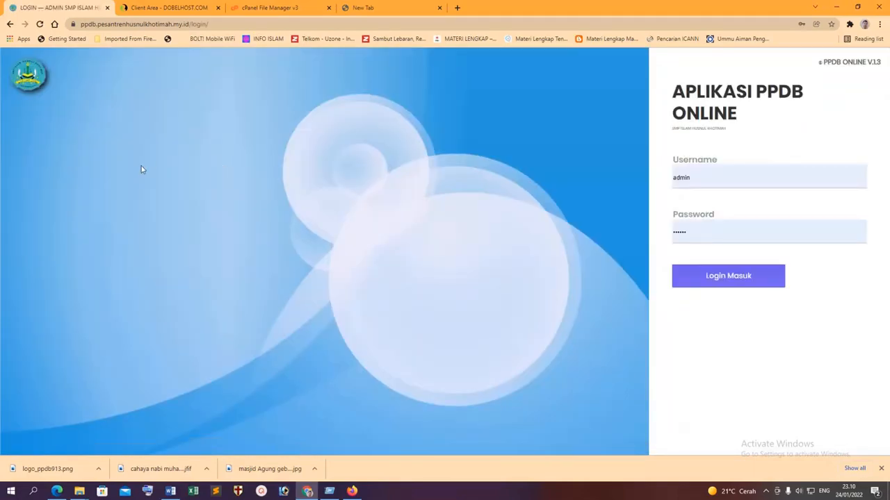
Log in to the admin panel and open Data Master > Master Jurusan.
click(708, 280)
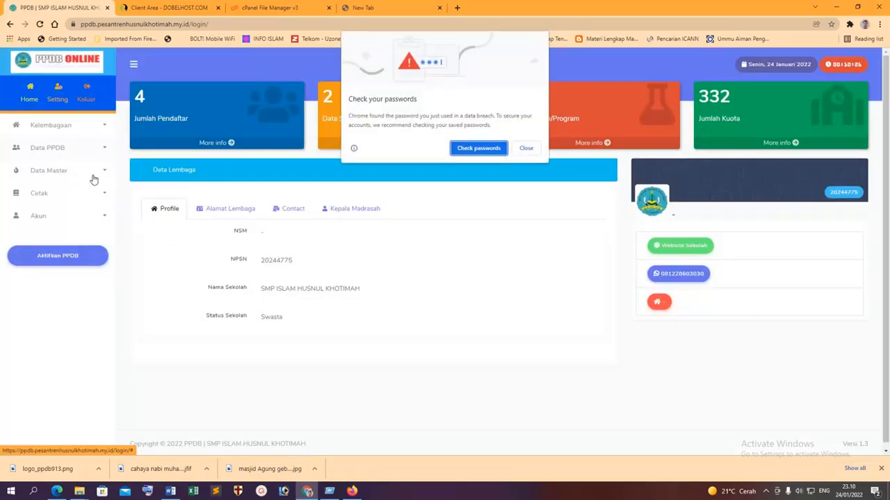
click(535, 150)
click(56, 172)
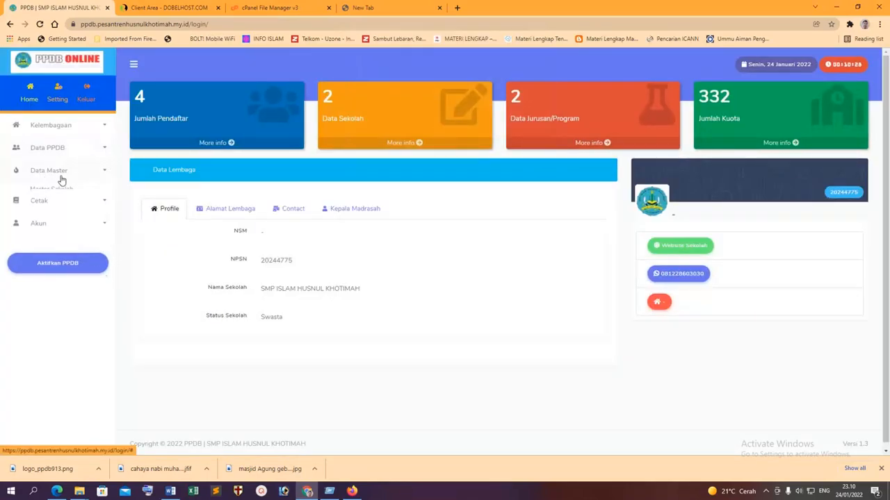
click(59, 208)
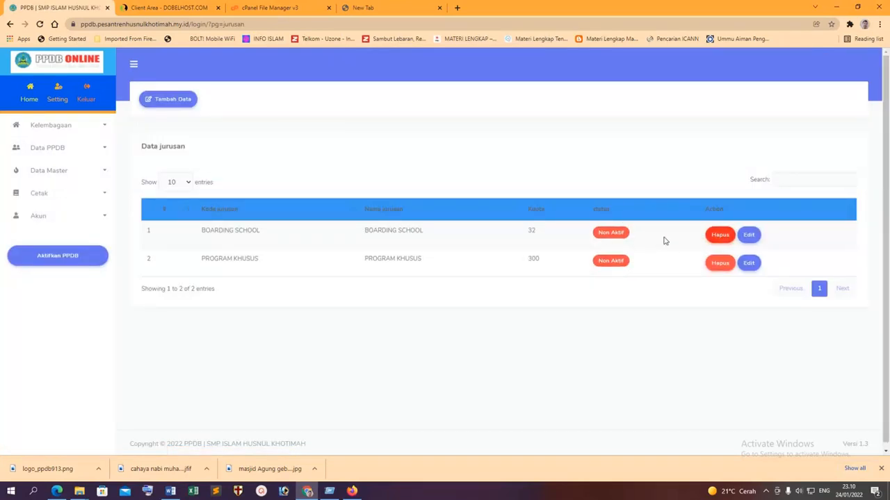
Delete the BOARDING SCHOOL and PROGRAM KHUSUS programs, then log out.
click(720, 235)
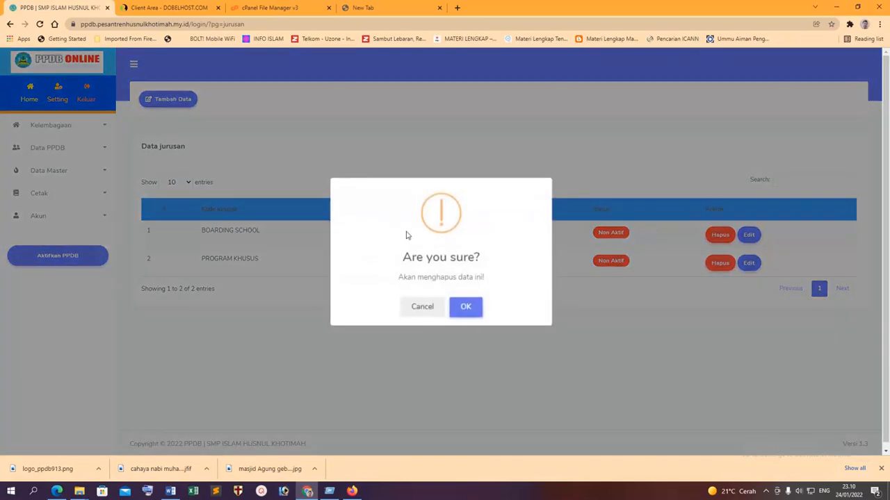
click(459, 310)
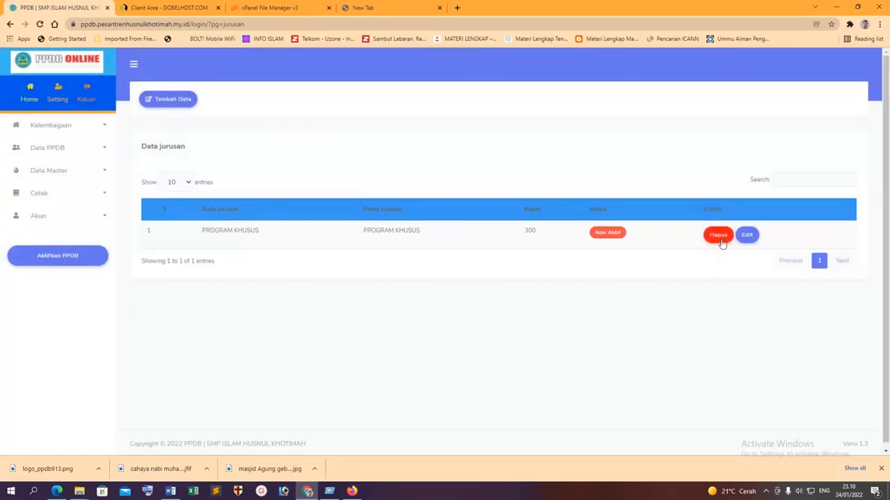
click(719, 236)
click(457, 310)
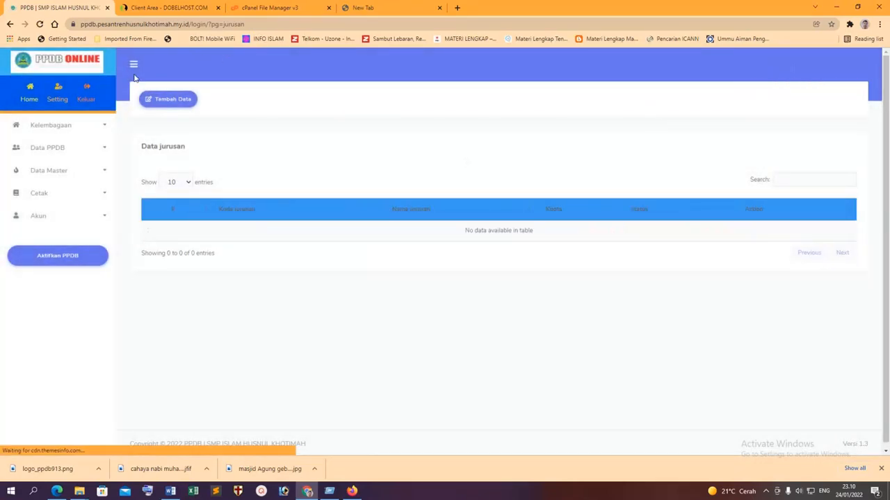
click(86, 102)
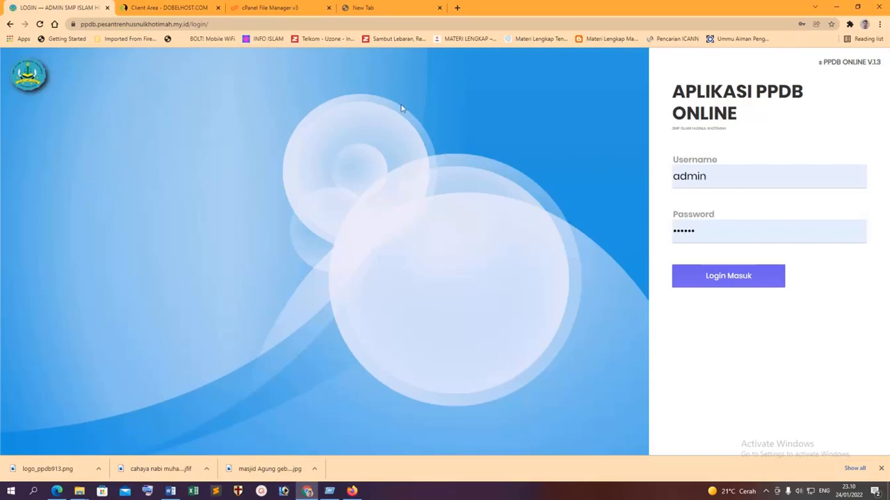
Load the public registration form and leave the program choice empty.
key(BackSpace)
key(Return)
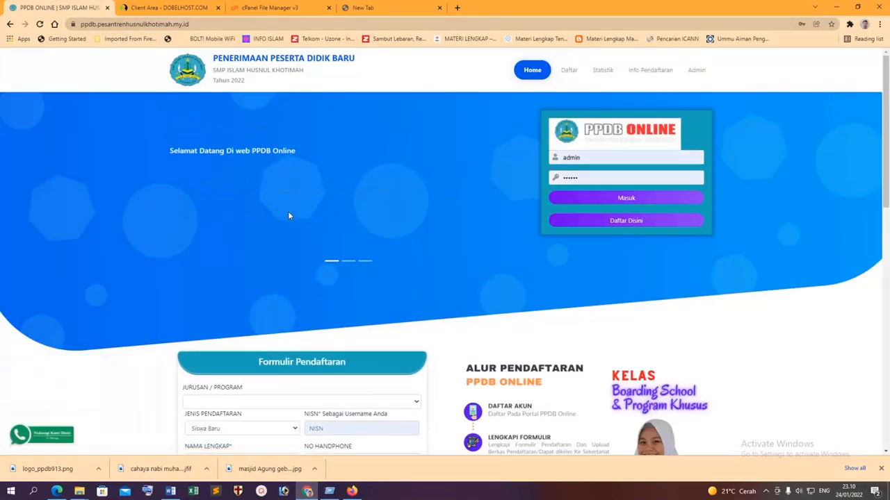
scroll(288, 212, down, 3)
click(244, 169)
click(244, 175)
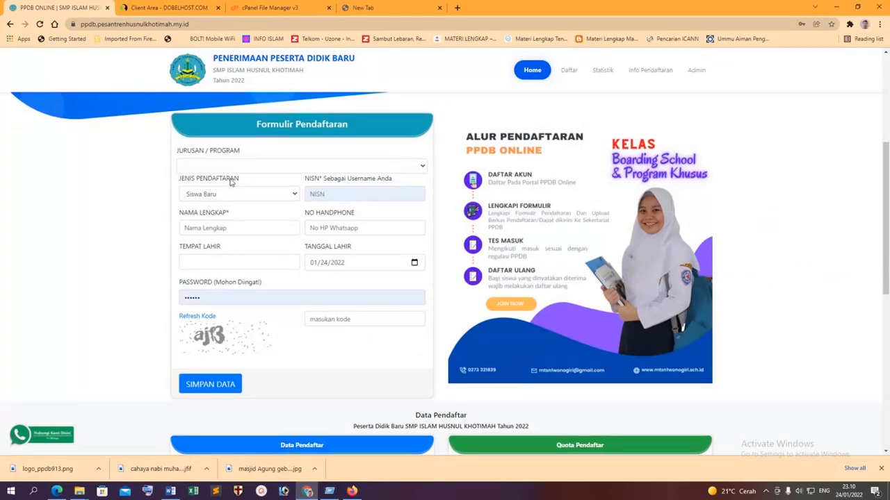
click(246, 194)
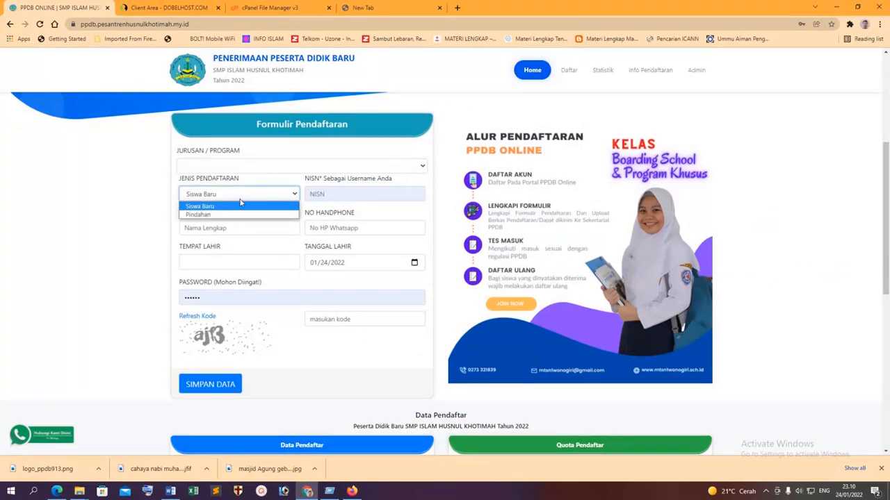
Enter the student's NISN, full name and phone number.
click(354, 195)
text(2222)
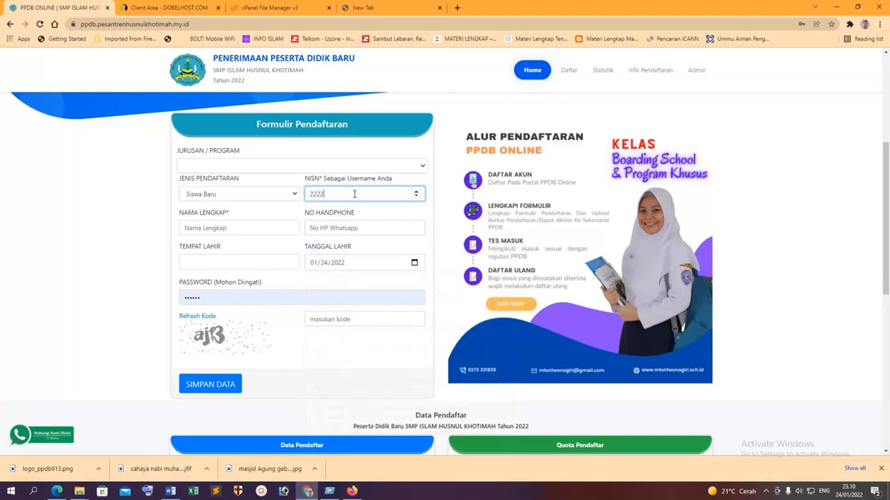
click(234, 231)
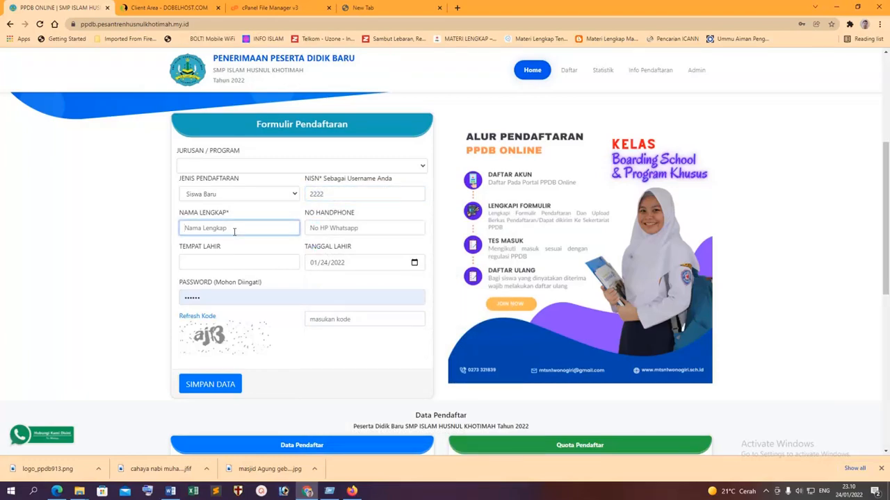
text(Sudin)
key(Tab)
text(0)
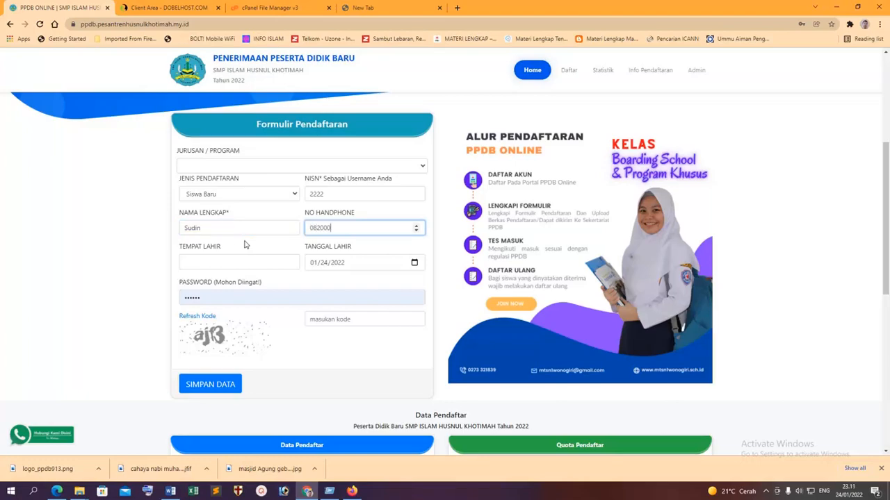
click(245, 260)
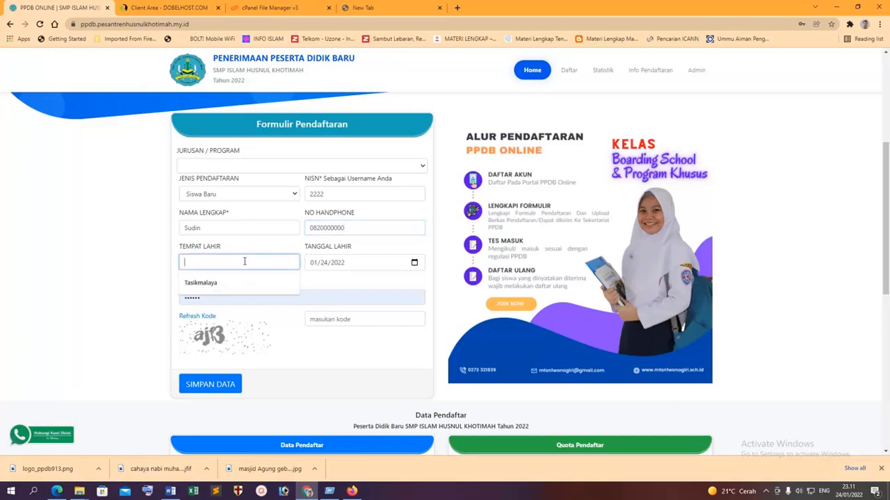
click(222, 283)
click(330, 269)
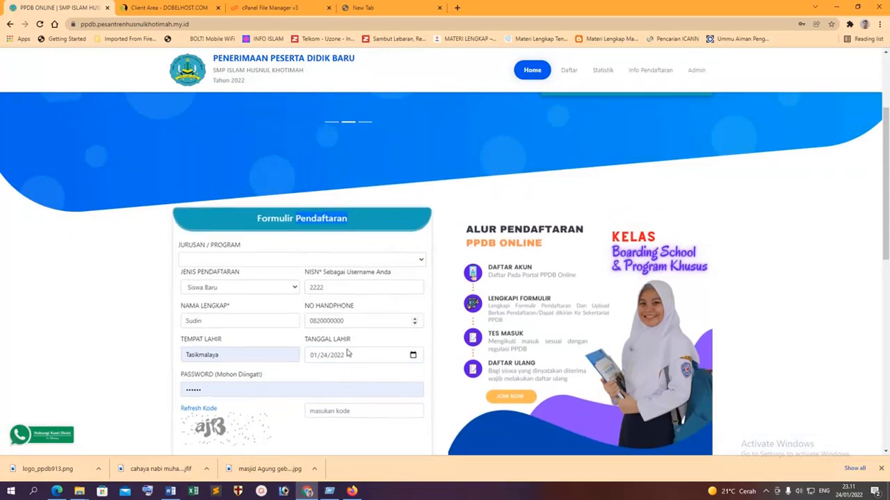
click(315, 355)
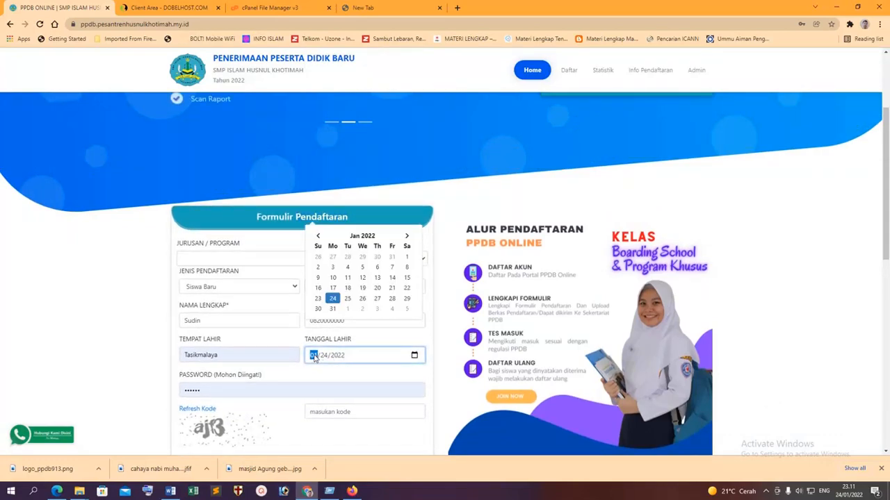
text(01/0)
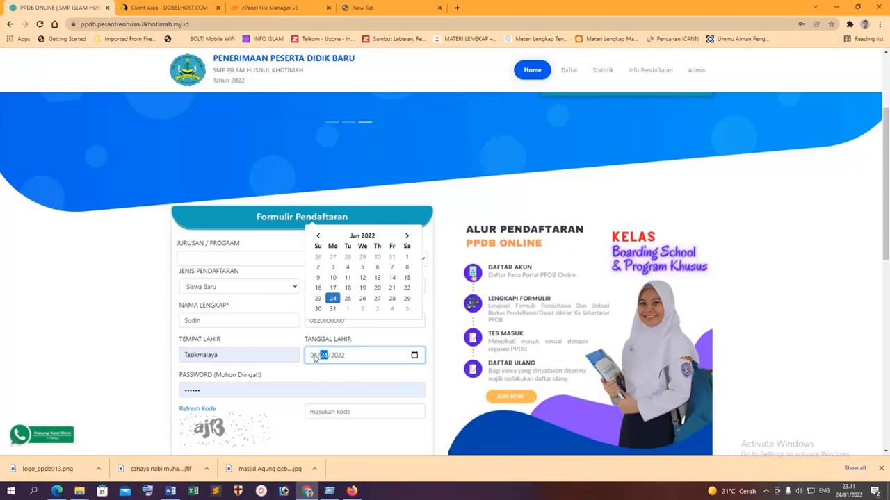
text(2)
key(BackSpace)
key(BackSpace)
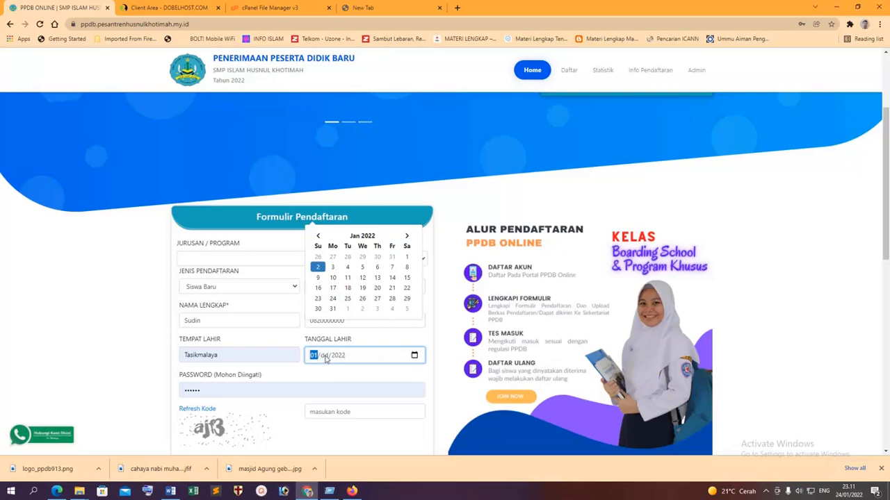
text(01)
click(314, 355)
text(12/21/)
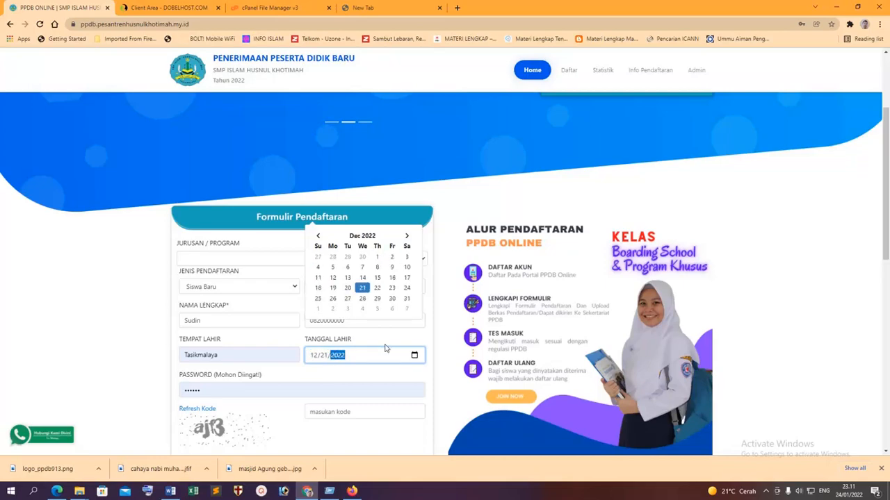
text(199)
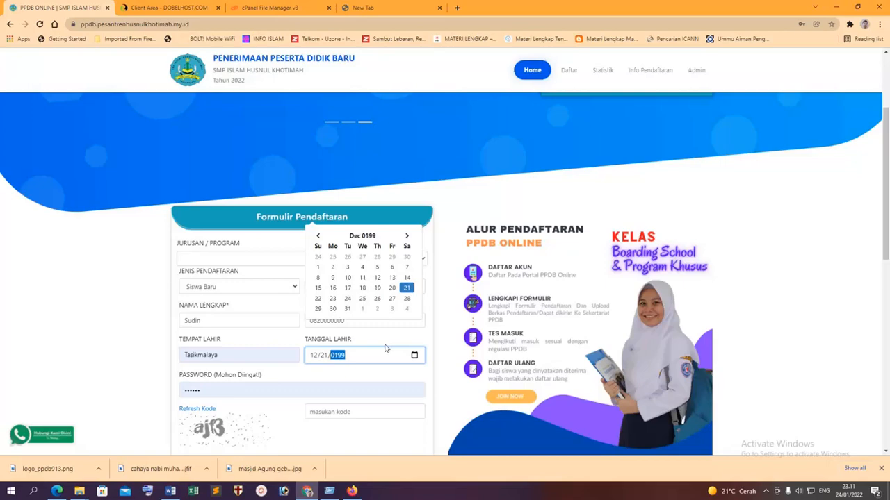
text(8)
scroll(385, 345, down, 2)
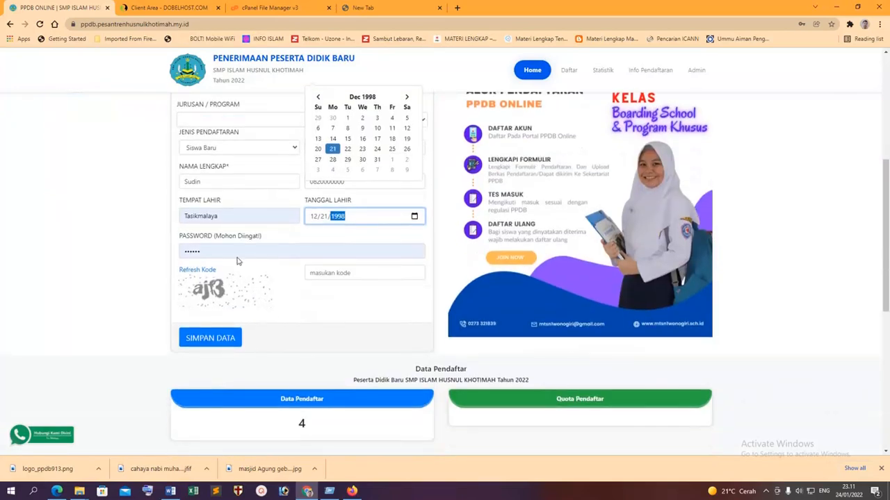
key(Tab)
Enter the account password and the captcha code, then save the registration.
text(1)
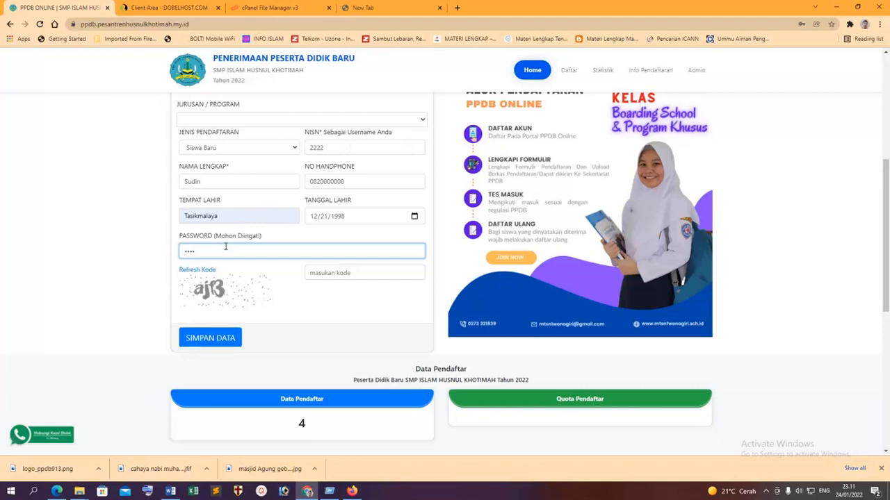
click(327, 273)
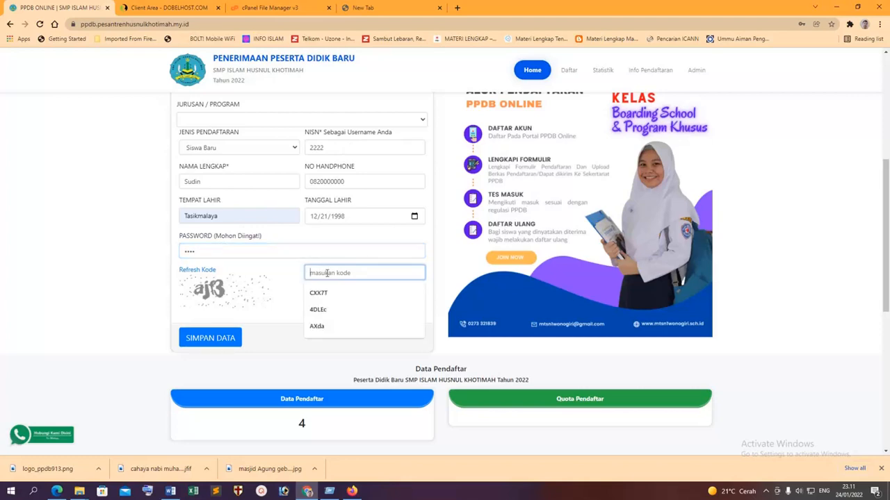
drag(341, 148, 229, 153)
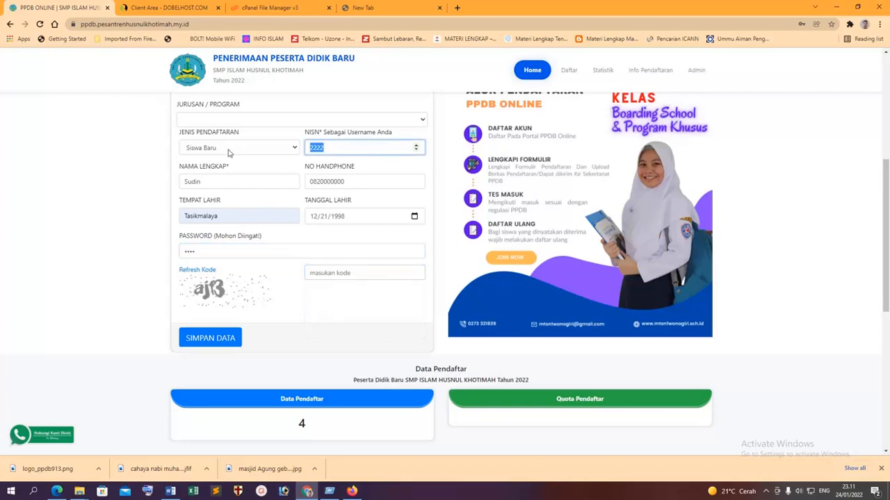
click(203, 249)
click(330, 274)
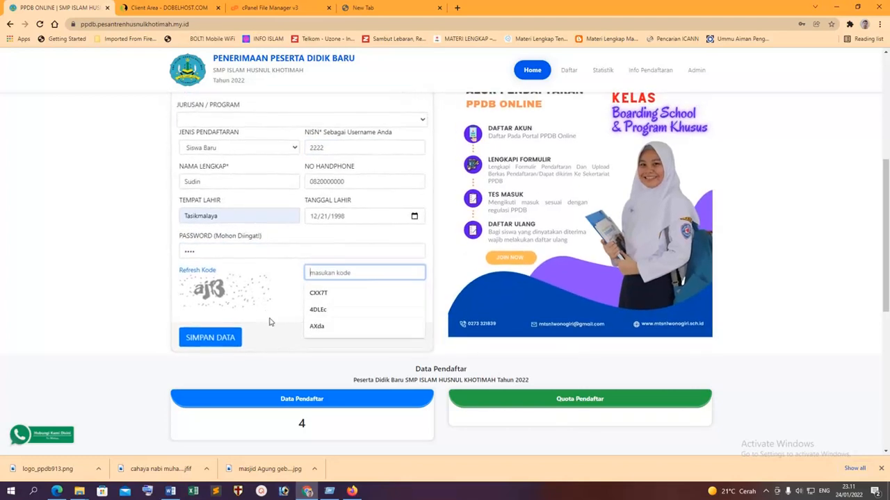
text(aj)
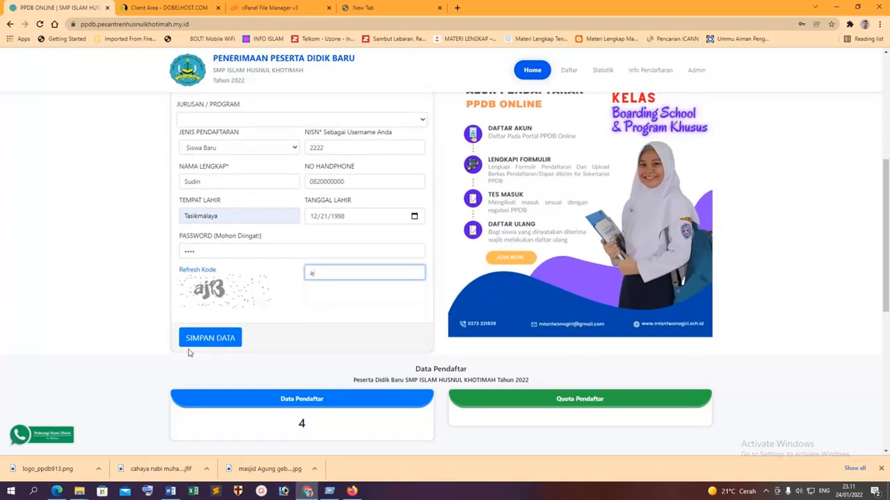
text(f3)
click(199, 339)
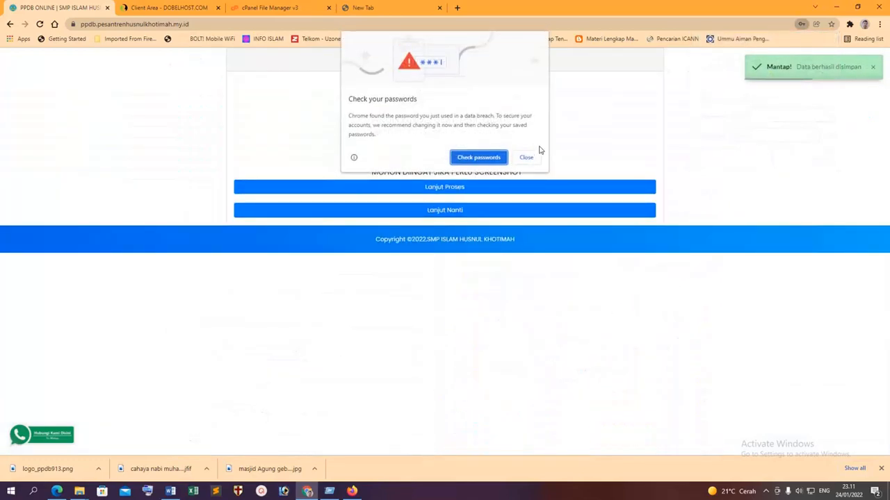
Dismiss Chrome's password popups on the success page and continue to the login page.
click(525, 158)
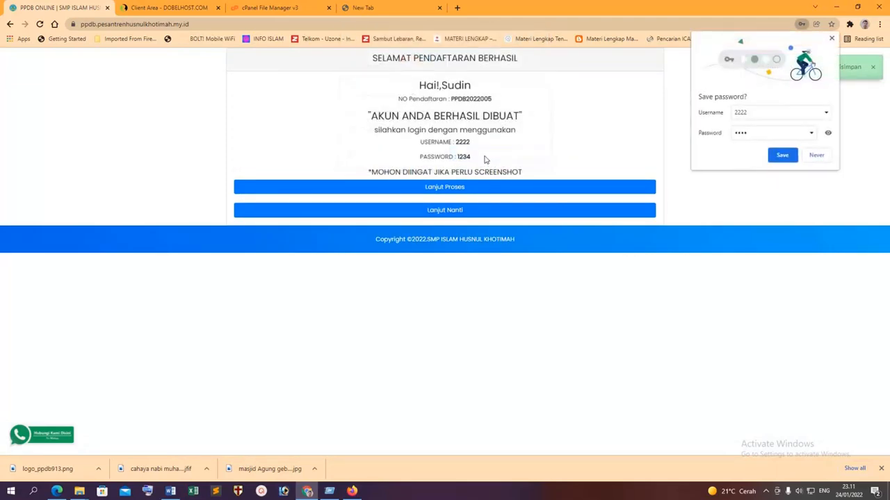
drag(472, 145, 456, 142)
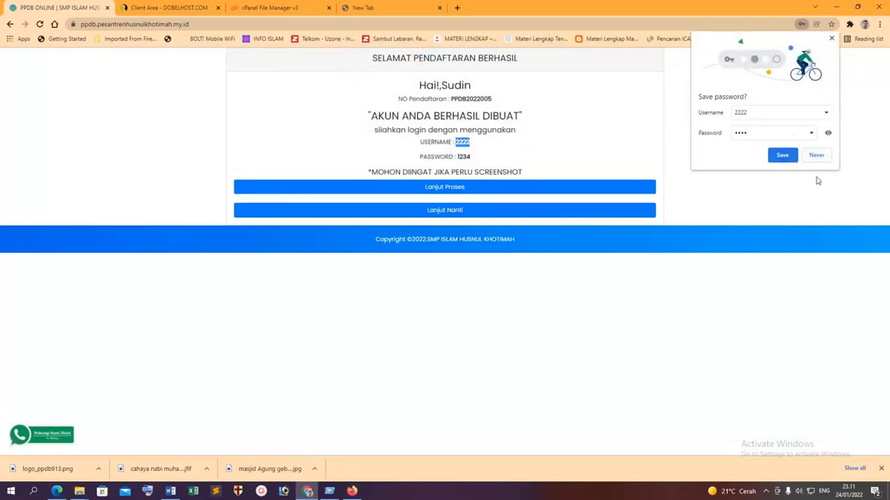
click(816, 209)
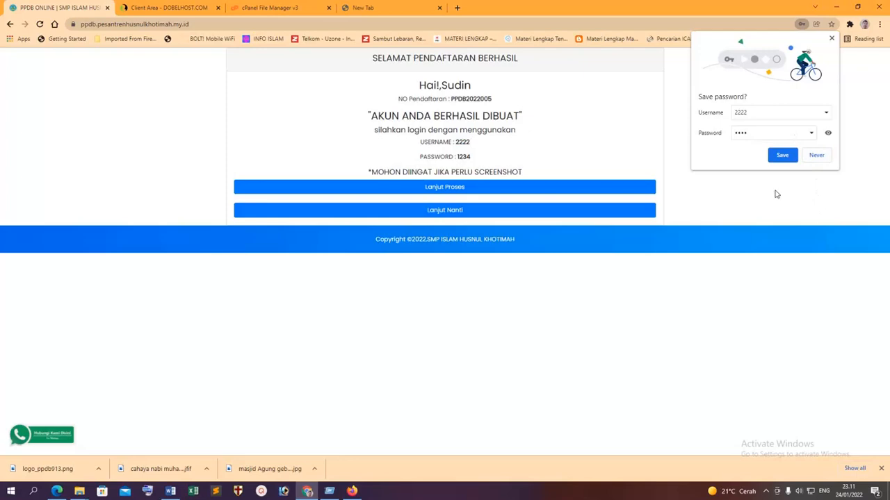
click(831, 40)
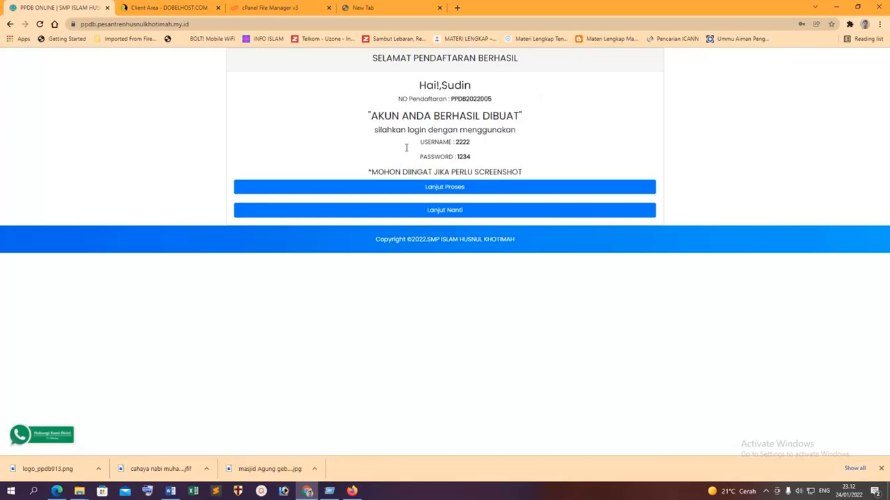
click(454, 195)
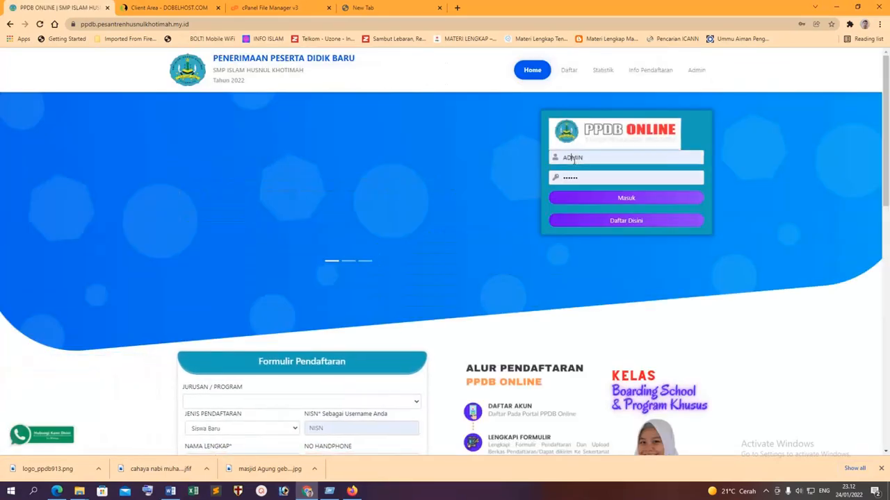
Log in with the new student's username and password, dismissing Chrome's password popups.
click(573, 159)
double_click(581, 158)
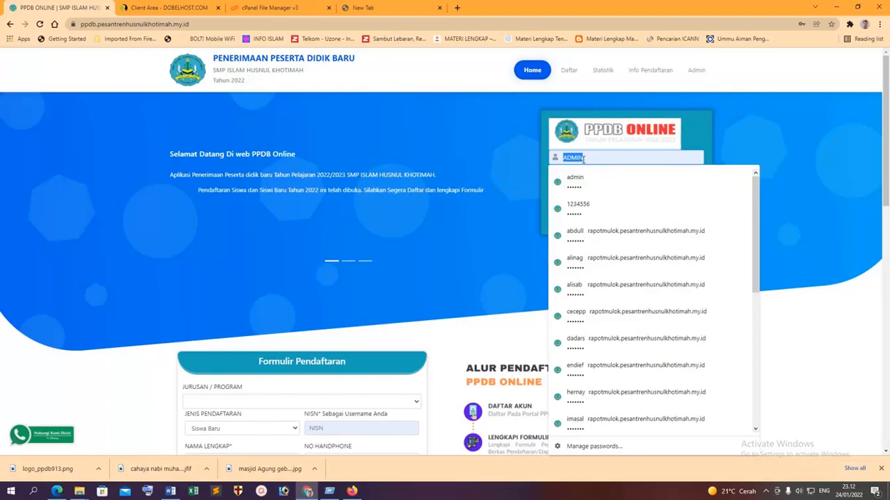
text(2222)
drag(604, 178, 392, 164)
text(22)
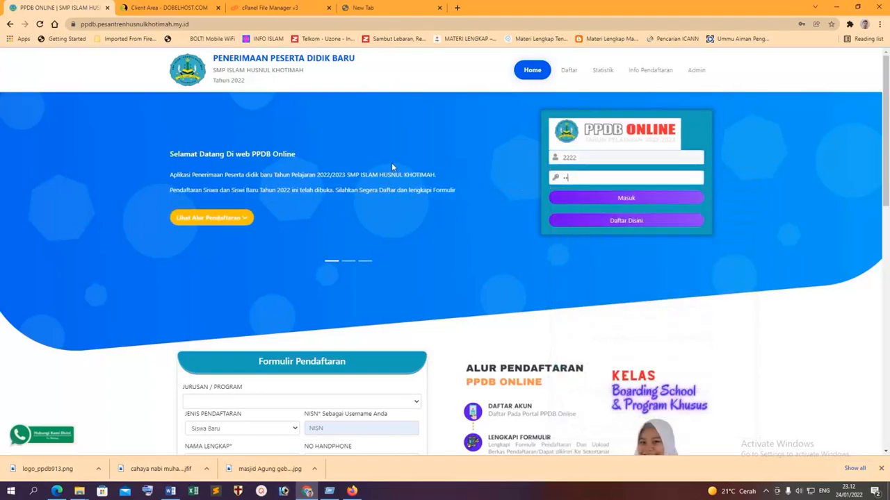
text(2)
click(625, 200)
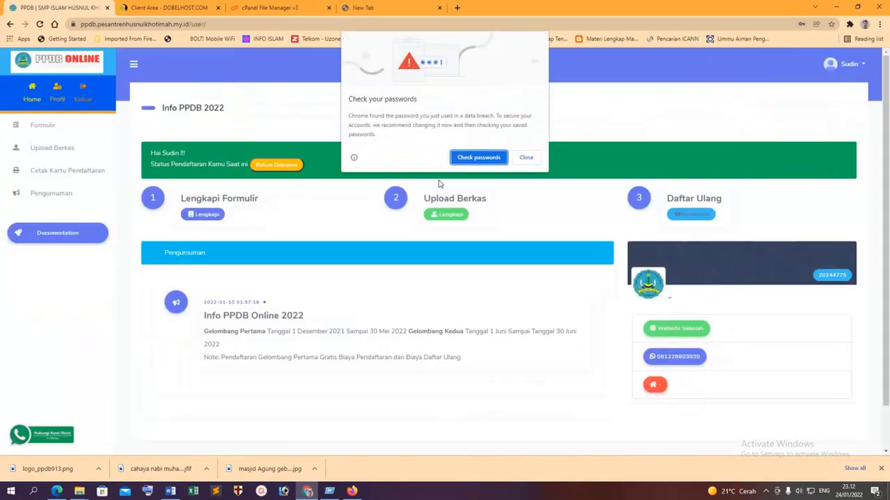
click(526, 157)
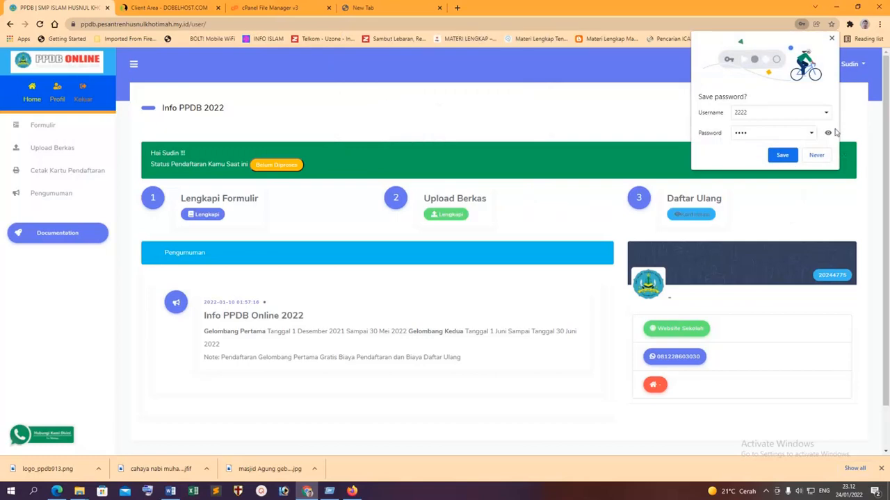
click(832, 40)
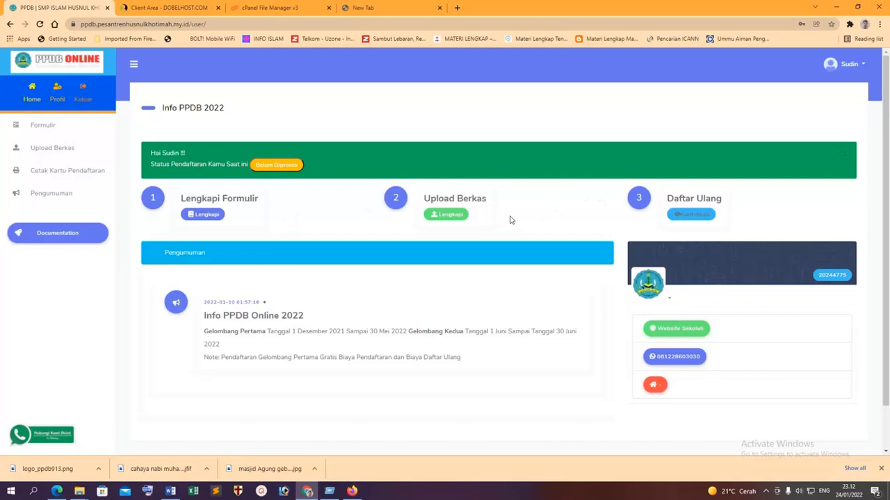
Look through the student's profile and parents' data pages from the sidebar.
click(35, 127)
click(58, 97)
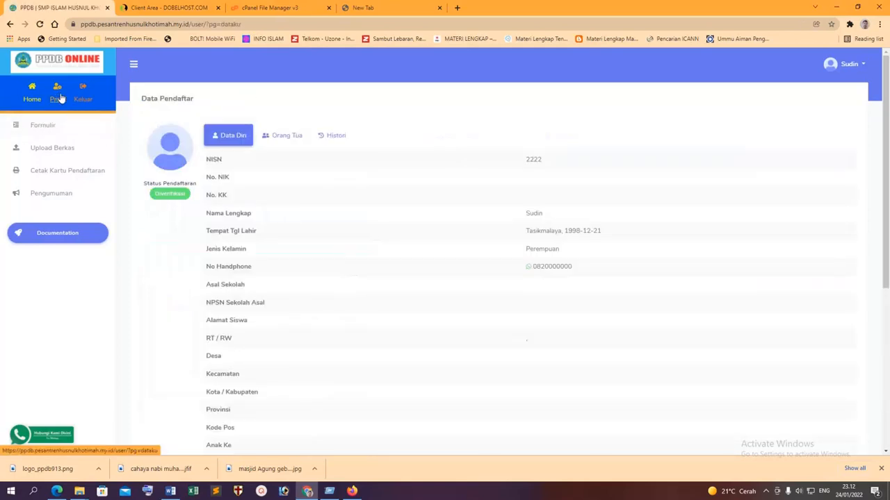
click(292, 133)
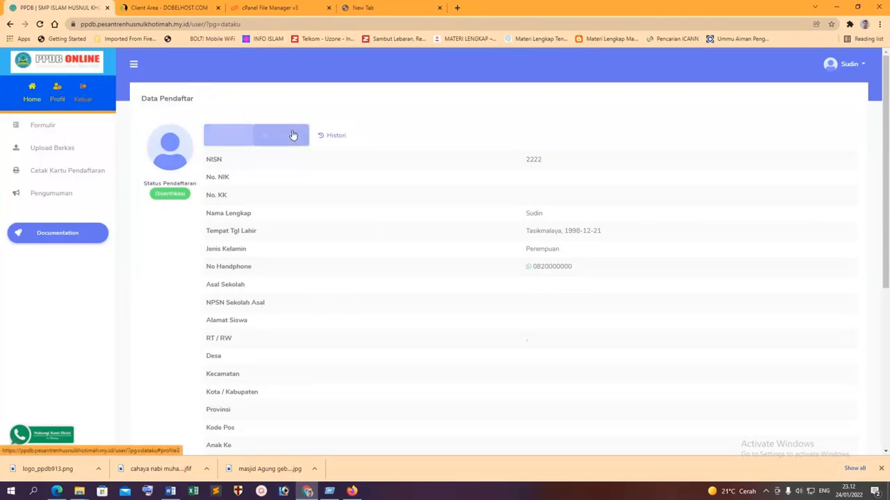
click(53, 127)
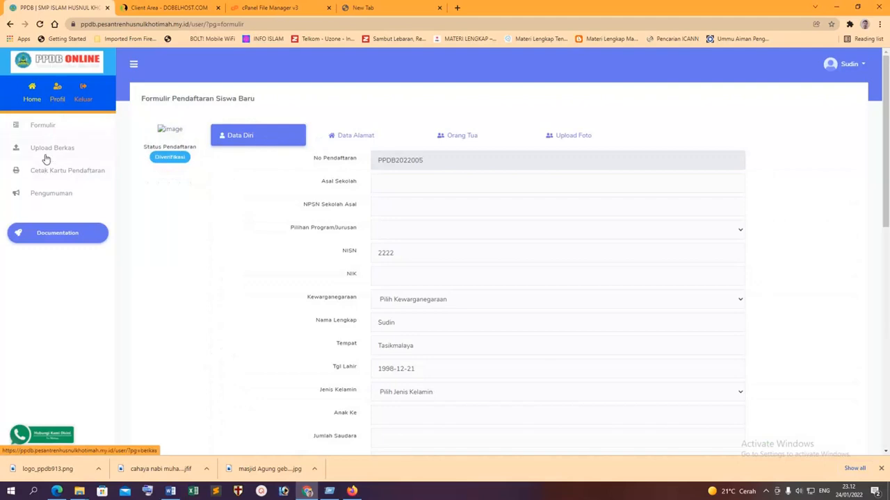
Check the upload, card printing and announcement pages, then open the Formulir registration form.
click(44, 156)
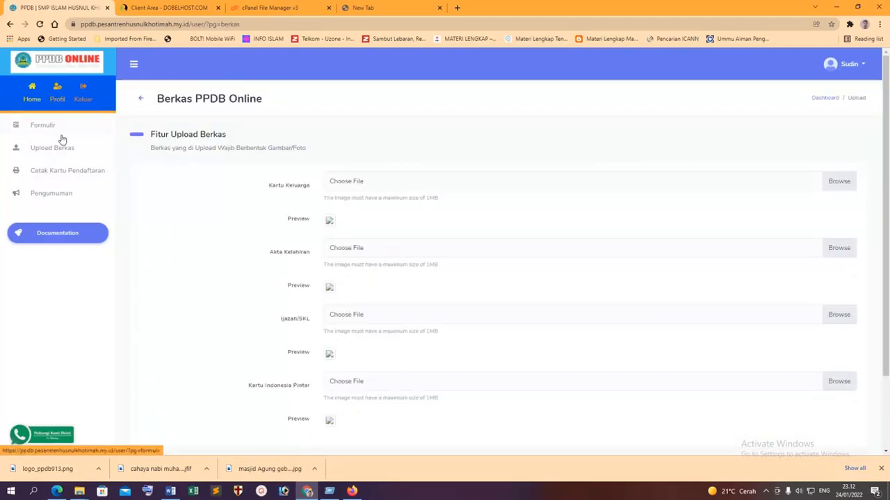
scroll(219, 236, down, 3)
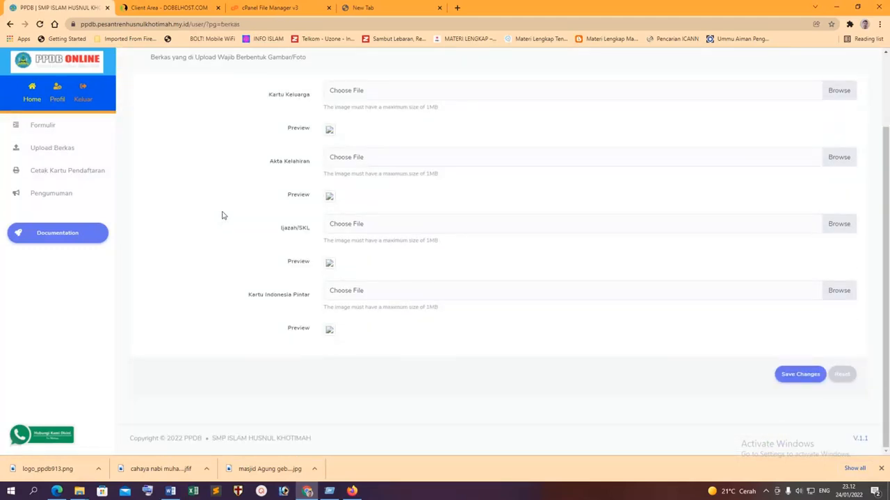
scroll(226, 216, up, 3)
click(76, 174)
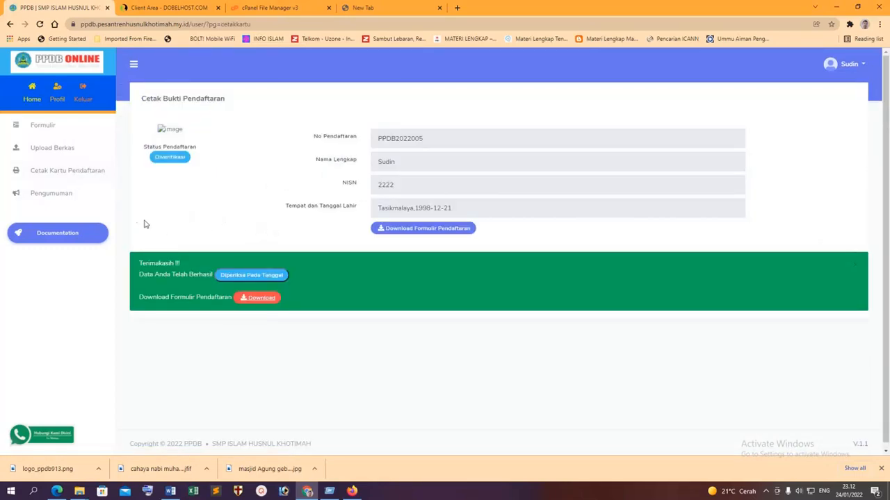
click(46, 194)
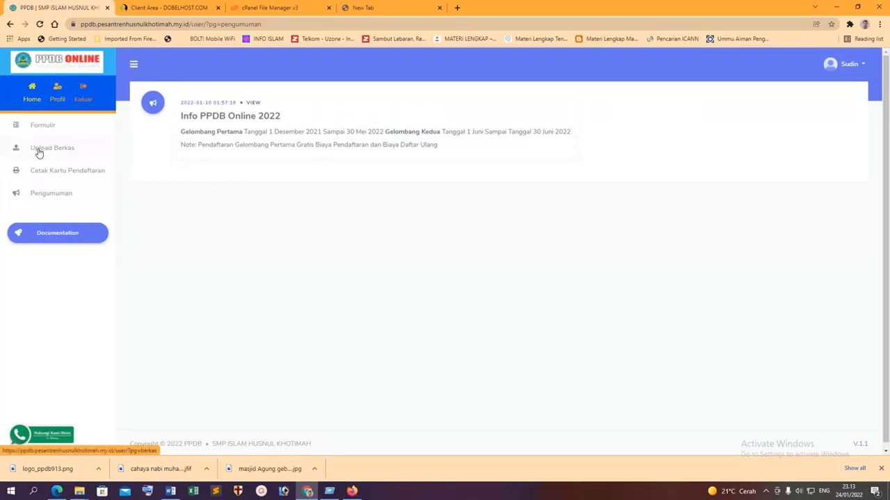
click(46, 129)
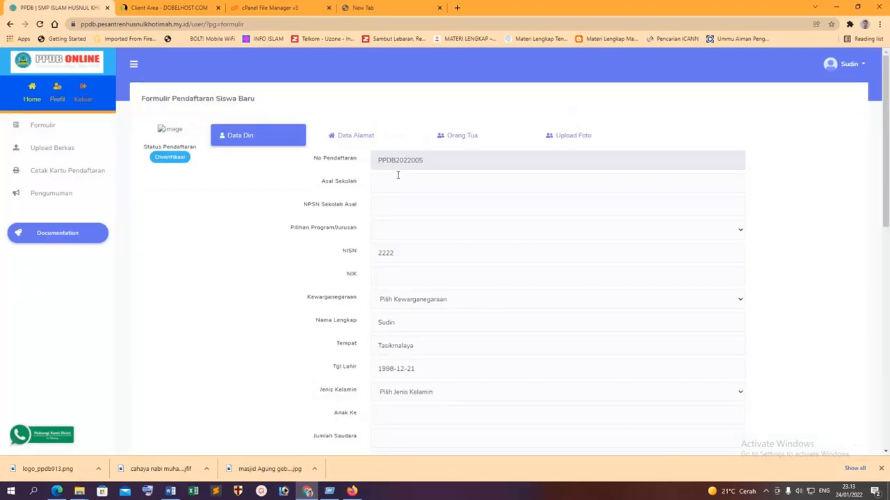
Enter the previous school SDN CIBEBER and its NPSN 200000.
scroll(431, 173, down, 1)
click(383, 91)
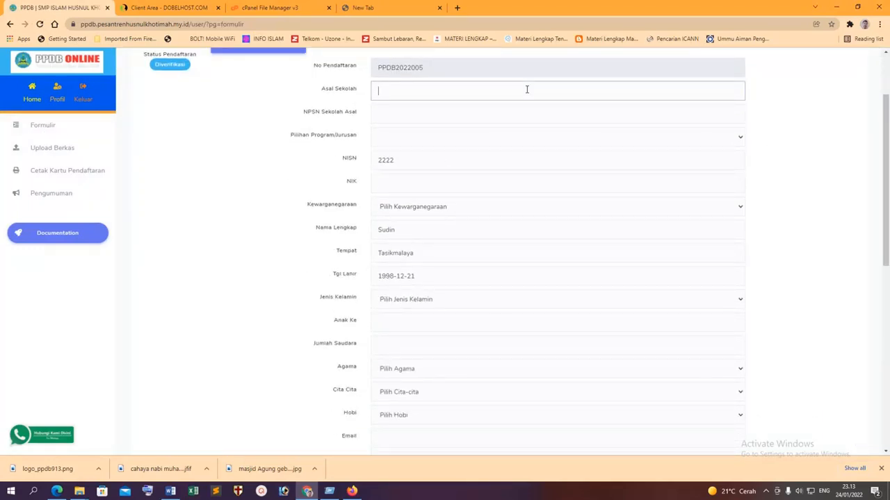
scroll(558, 103, up, 1)
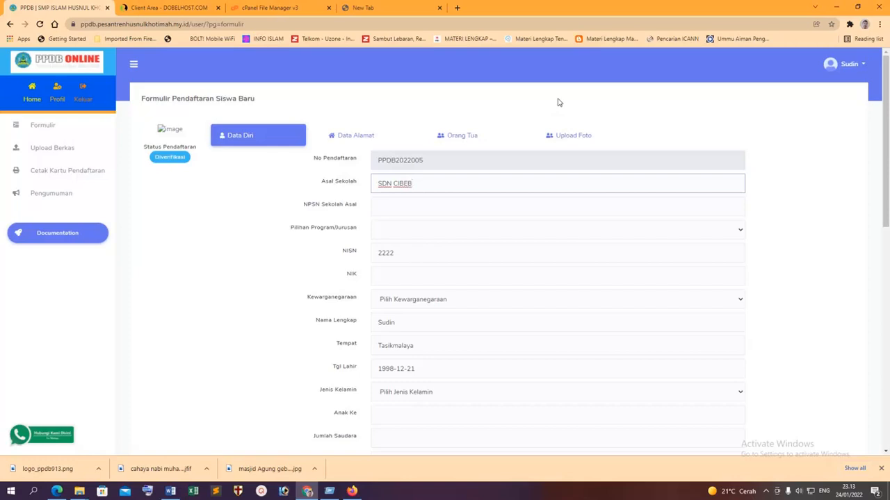
text(r)
click(392, 205)
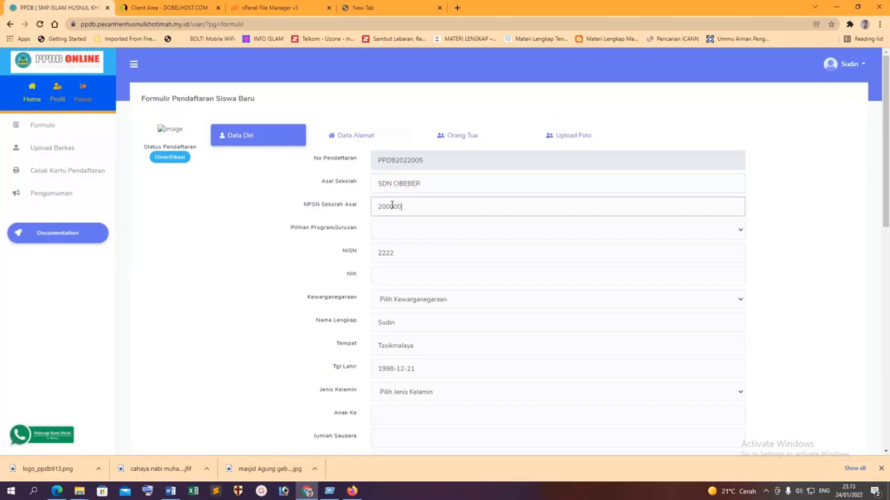
click(391, 230)
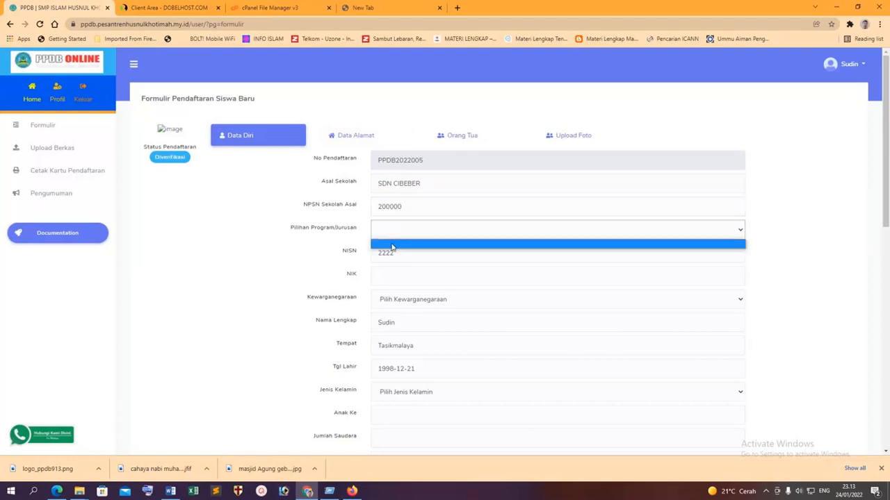
click(393, 245)
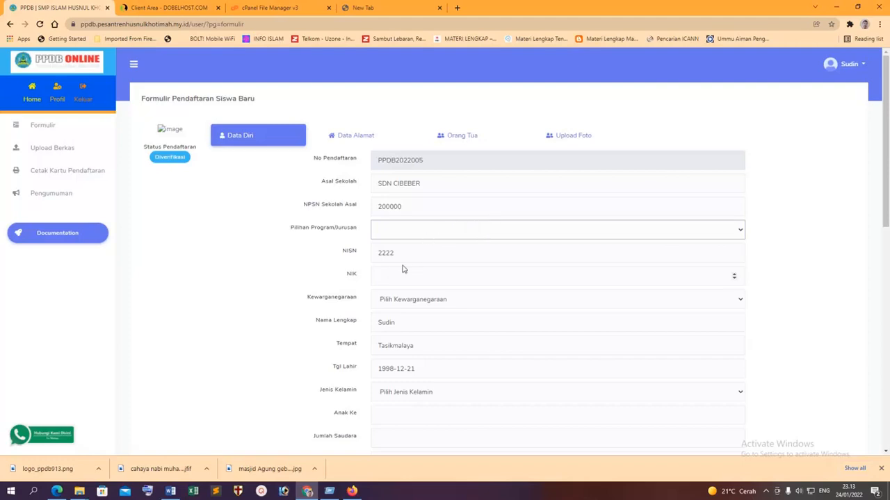
Enter the student's NIK, set citizenship to WNI and gender to Laki-laki.
click(383, 277)
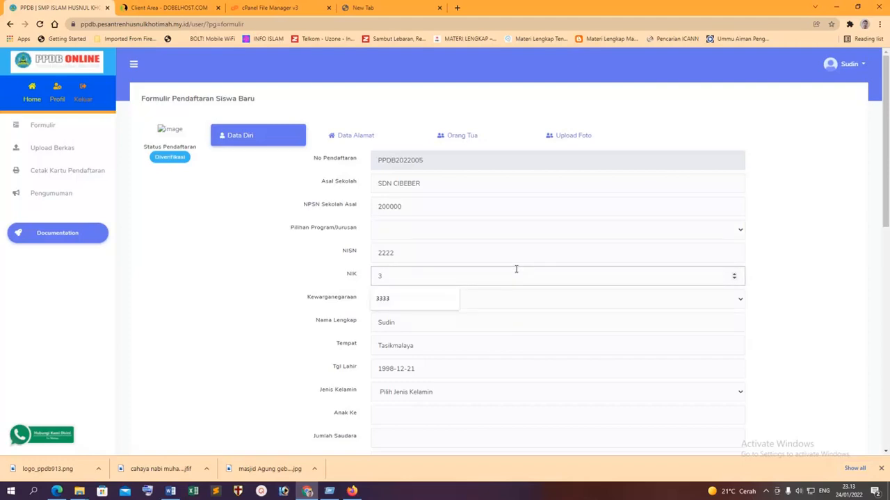
text(3206223333333)
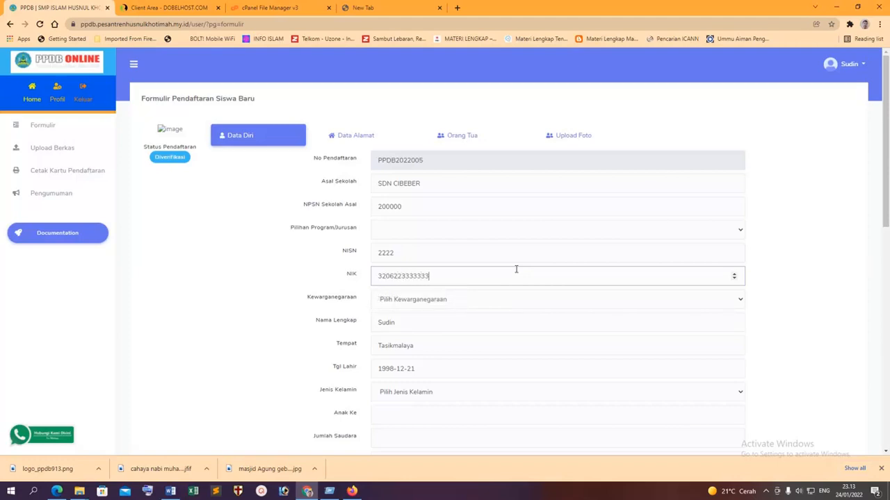
click(507, 299)
click(491, 319)
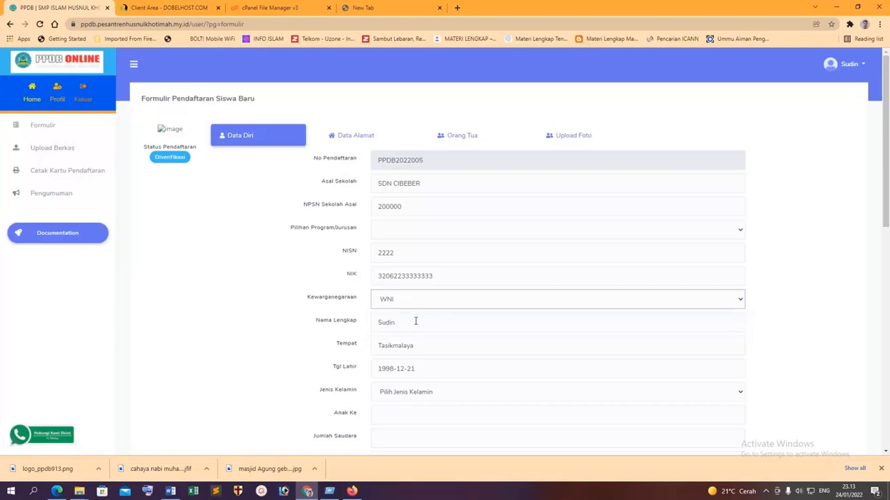
scroll(470, 298, down, 1)
scroll(427, 255, down, 1)
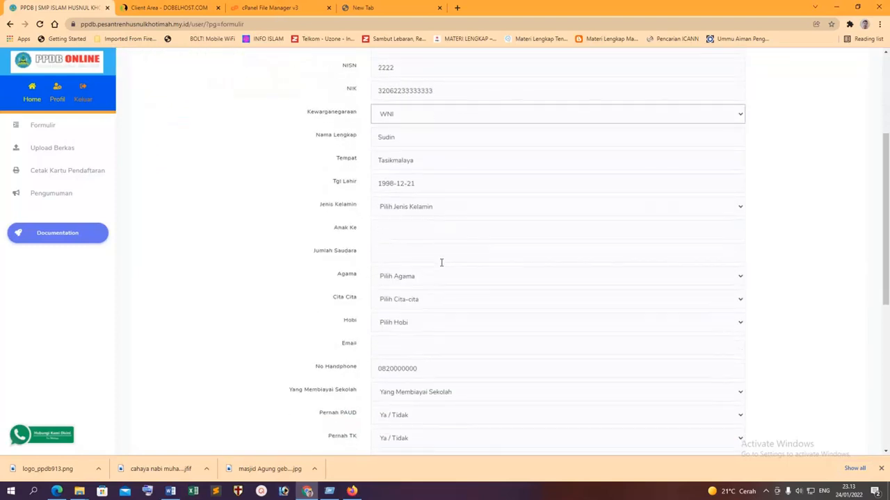
click(417, 208)
click(413, 230)
Set child order 2, 1 sibling, religion Islam, aspiration PNS and hobby Kesenian.
click(409, 230)
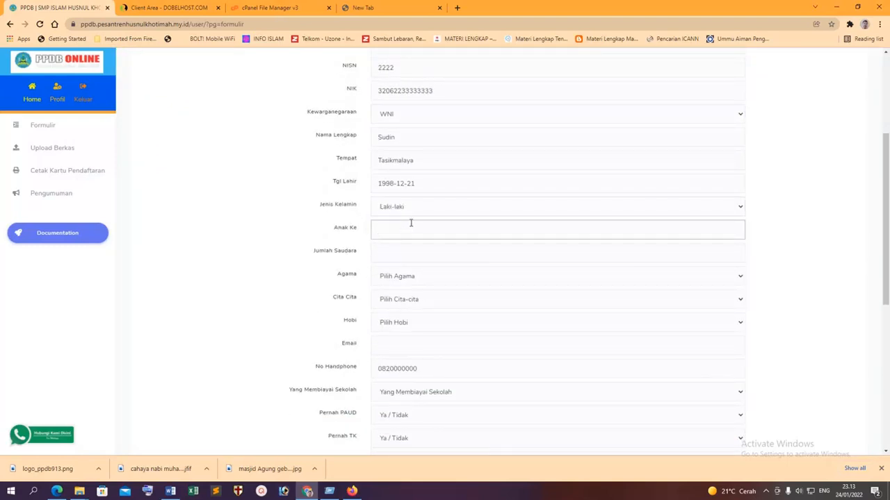
text(2)
click(407, 254)
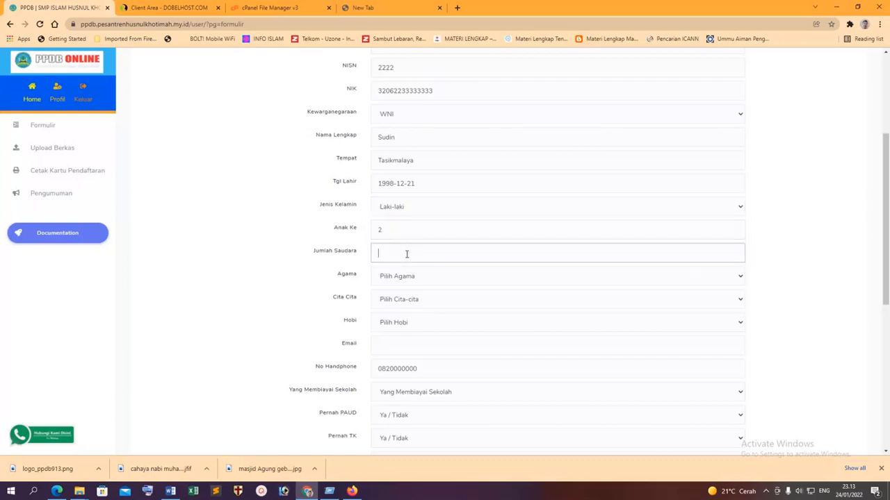
text(1)
click(400, 276)
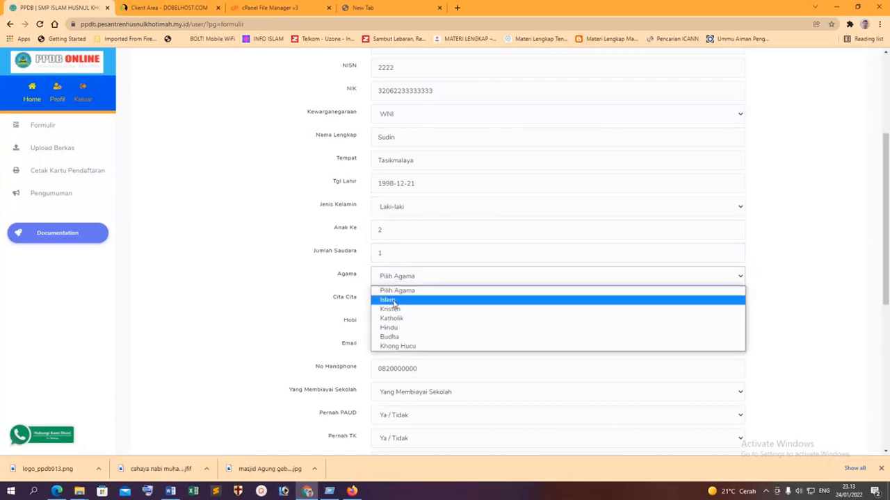
click(397, 301)
click(398, 300)
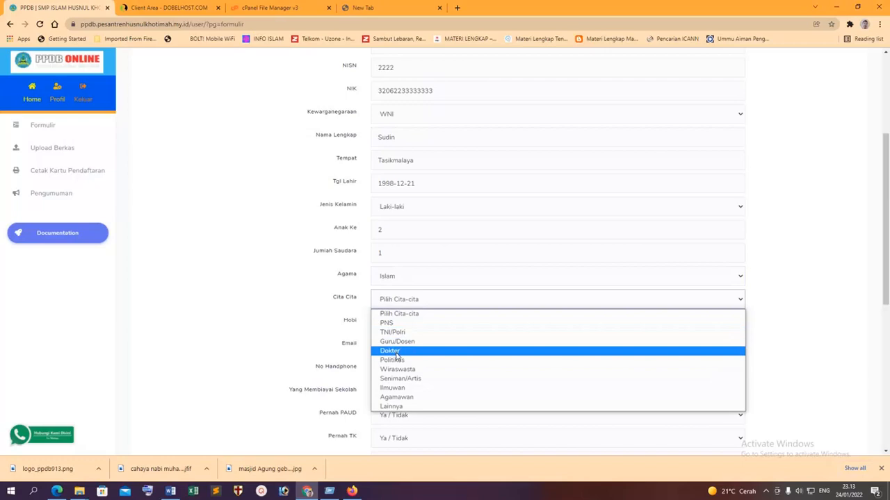
click(398, 322)
click(397, 324)
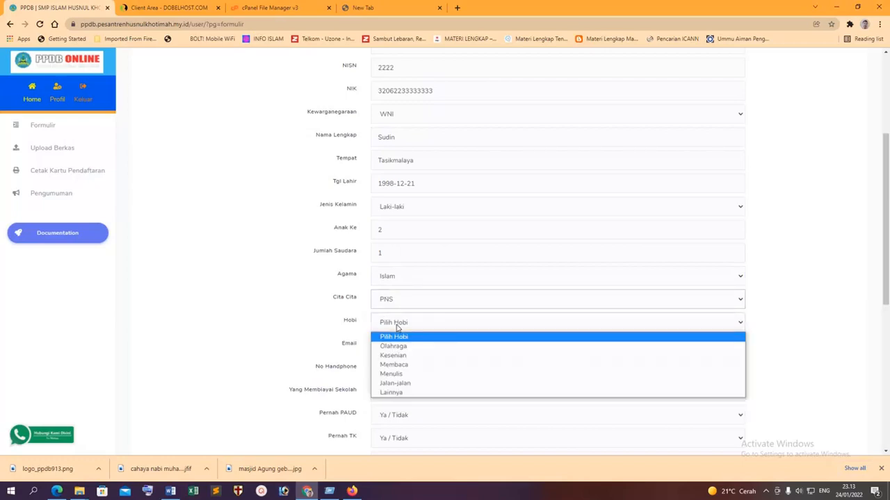
click(395, 358)
Fill the e-mail and phone fields from the browser's saved suggestion.
scroll(397, 345, down, 2)
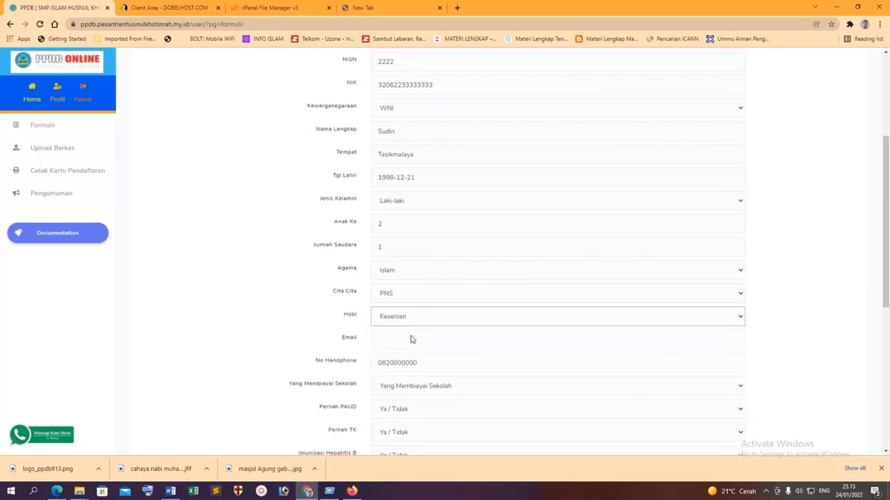
click(387, 256)
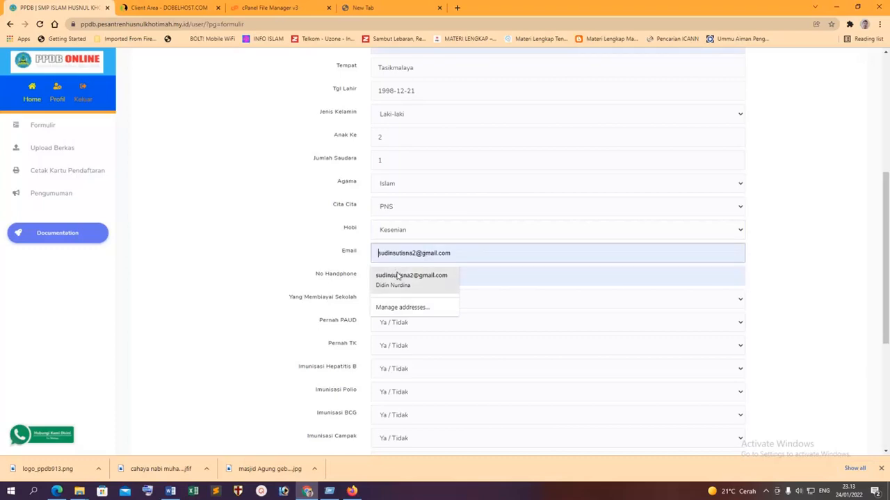
click(400, 278)
scroll(529, 267, down, 2)
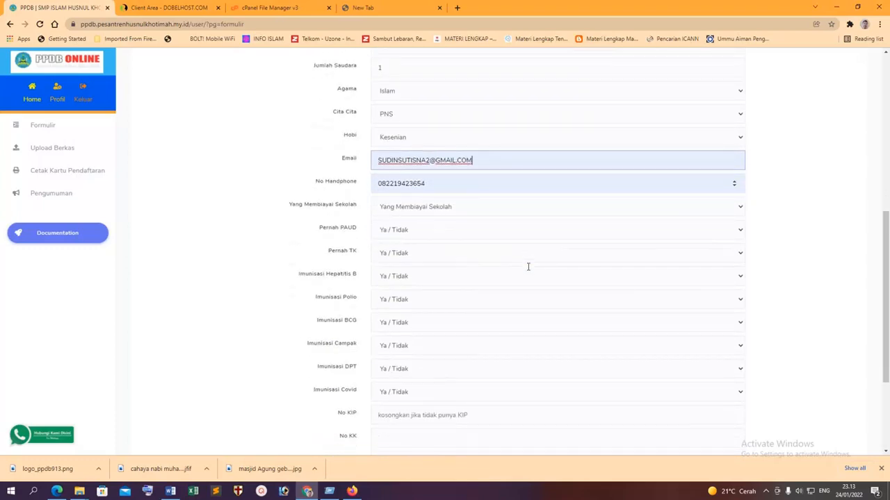
Set the funder to Orang Tua and mark PAUD, TK and Hepatitis B as Ya.
click(422, 208)
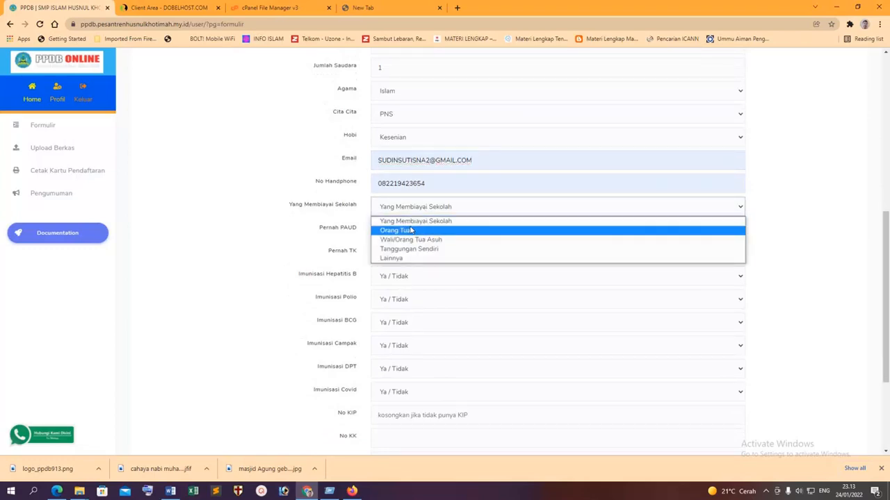
click(410, 231)
click(410, 232)
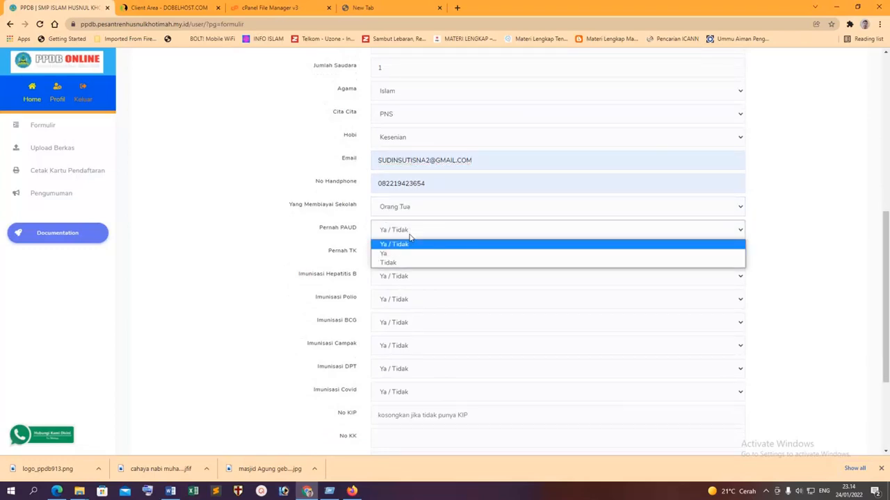
click(394, 253)
click(393, 253)
click(394, 276)
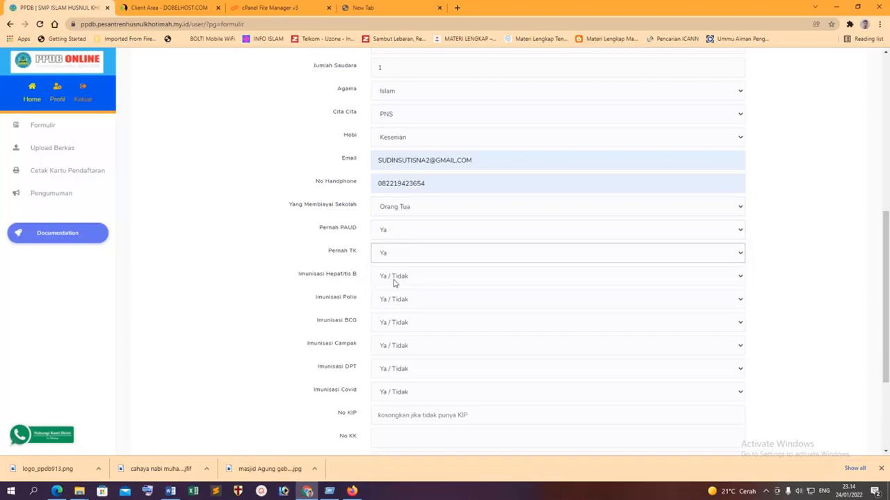
click(393, 278)
click(392, 301)
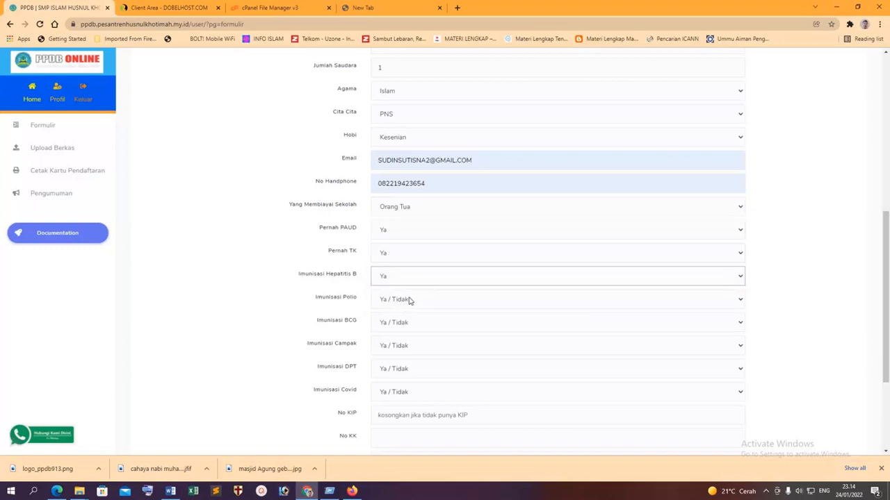
scroll(417, 290, down, 2)
Mark the Polio, BCG, Campak, DPT and Covid immunisations as Ya.
click(397, 207)
click(391, 235)
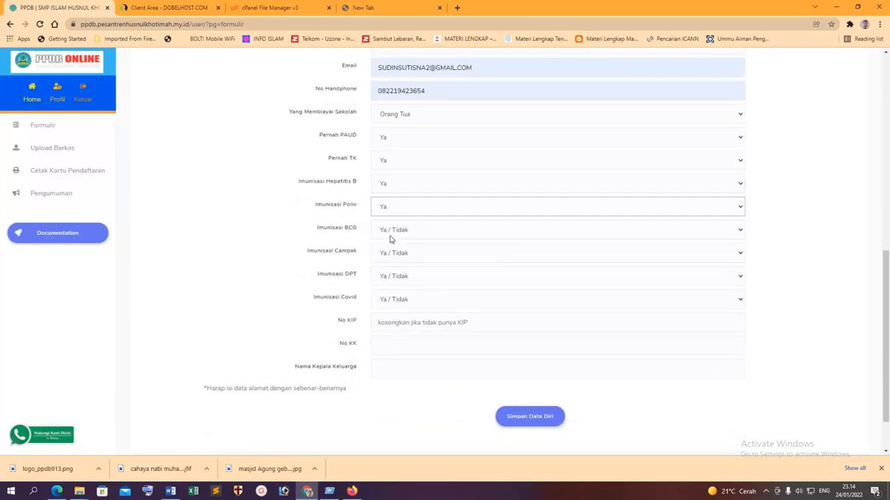
click(417, 230)
click(393, 253)
click(396, 253)
click(398, 278)
click(398, 276)
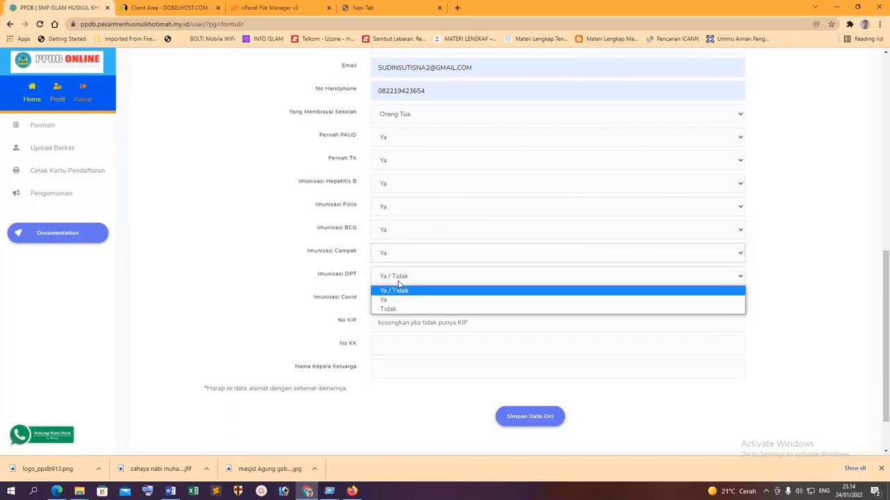
click(393, 300)
click(402, 300)
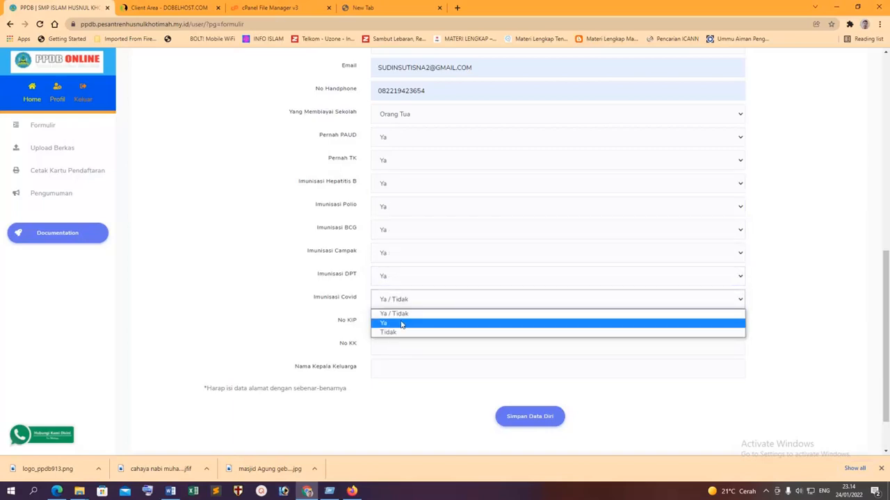
click(403, 323)
click(408, 324)
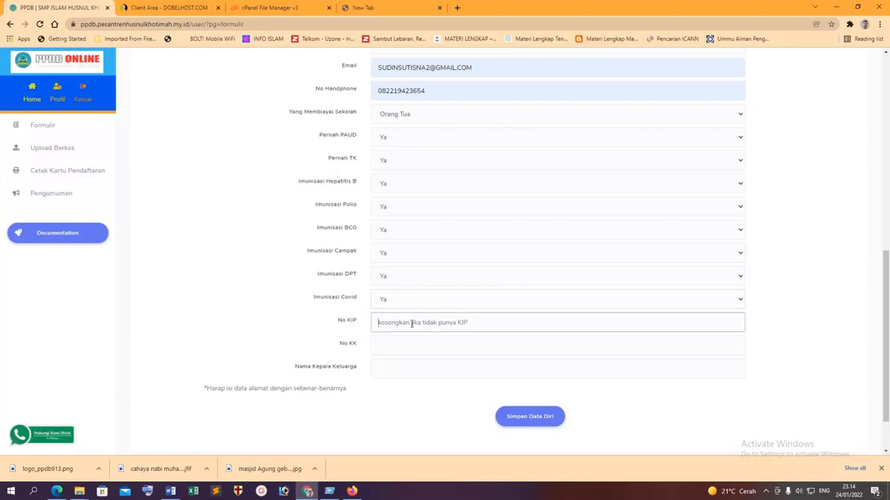
Enter the family card number and head-of-family name, then save the Data Diri tab.
click(399, 342)
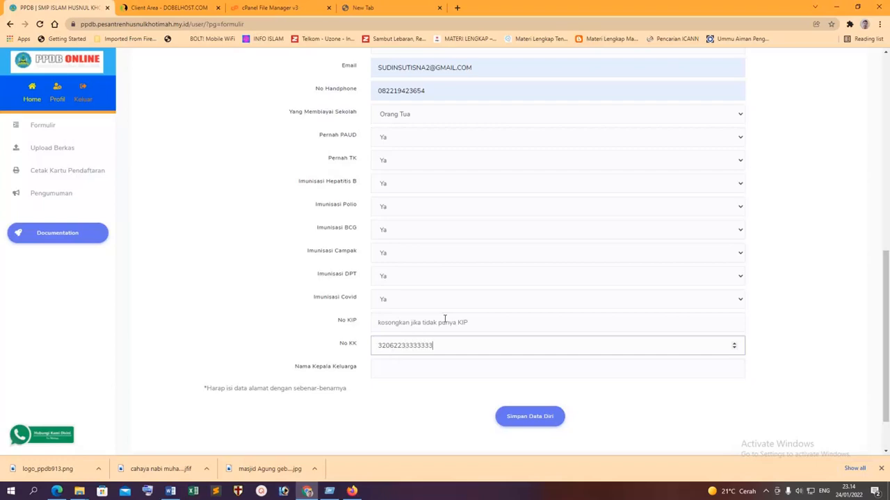
click(404, 368)
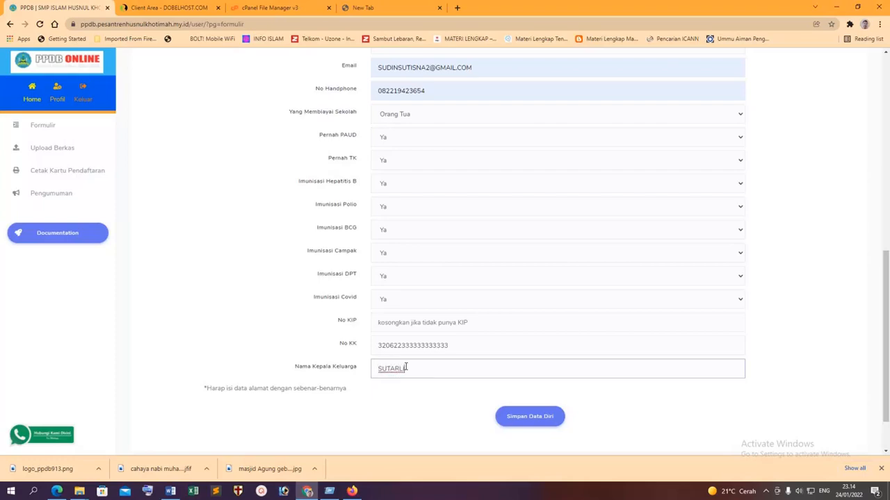
click(539, 422)
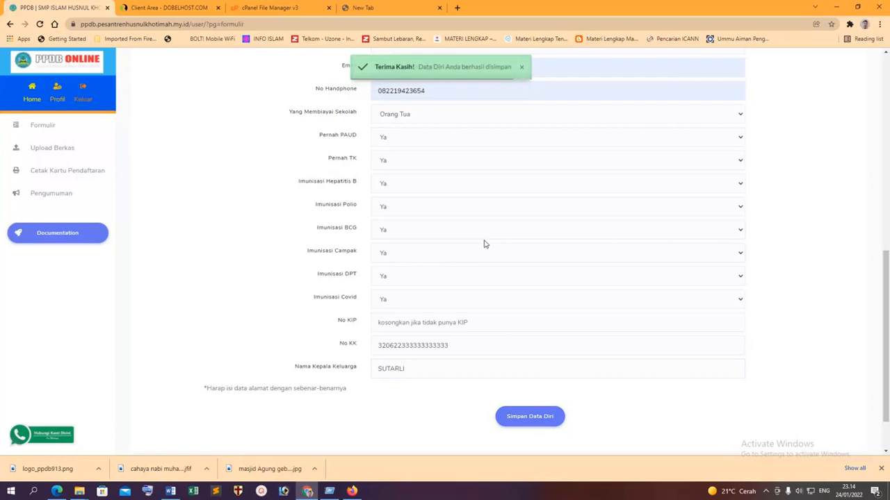
scroll(483, 247, up, 4)
scroll(486, 241, up, 3)
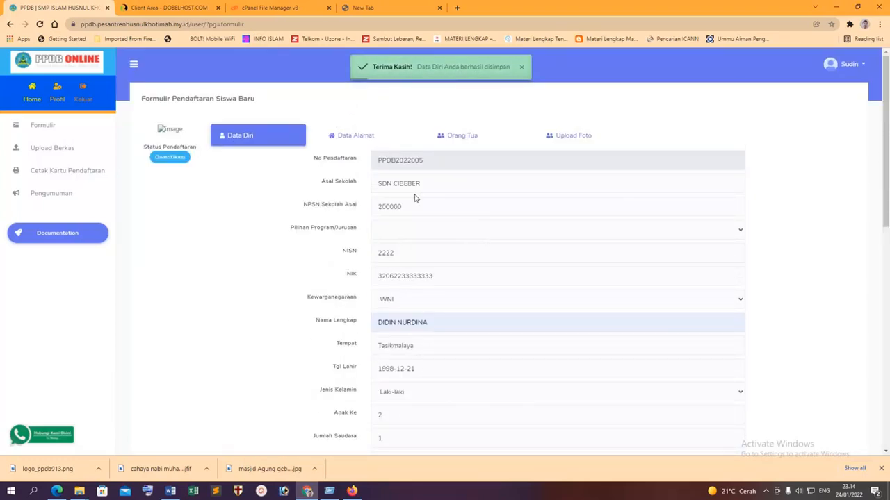
On the address tab, set residence to Tinggal dengan Orangtua/Wali and autofill the street address.
click(353, 138)
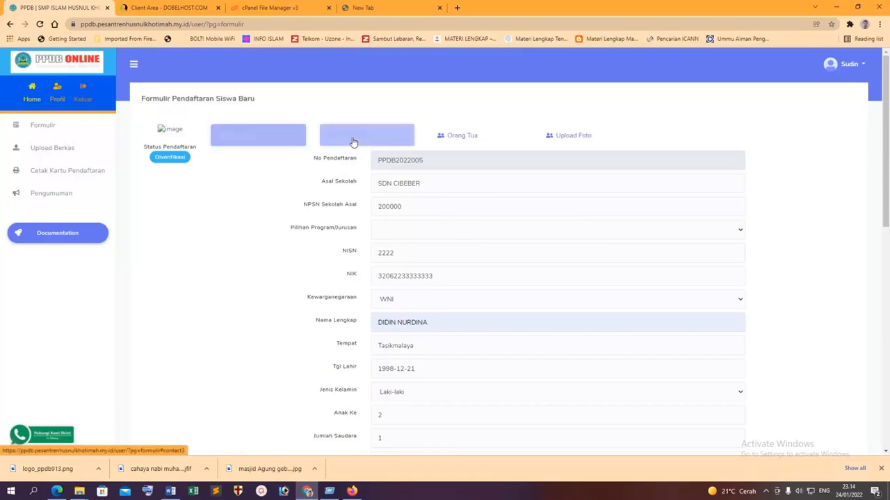
click(417, 166)
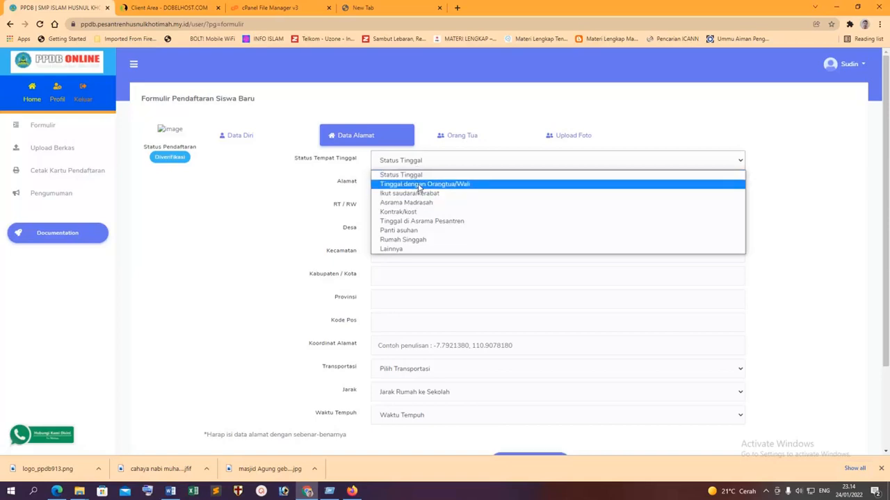
click(419, 184)
click(409, 187)
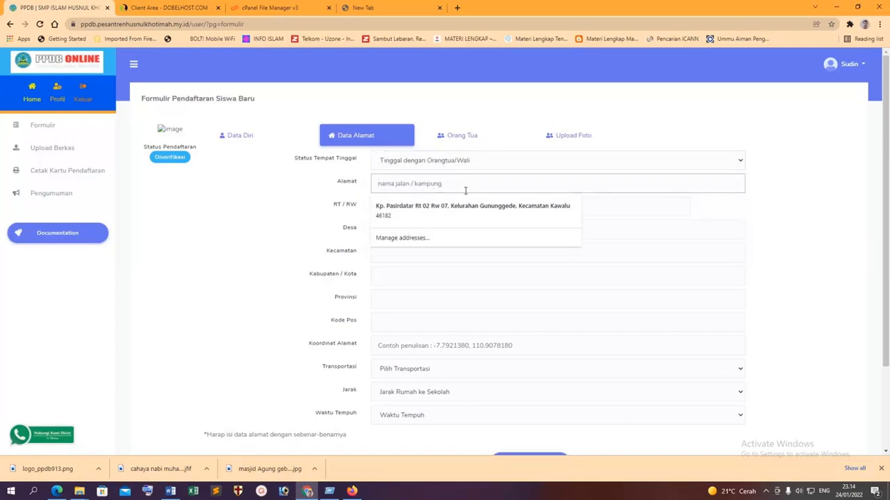
click(445, 211)
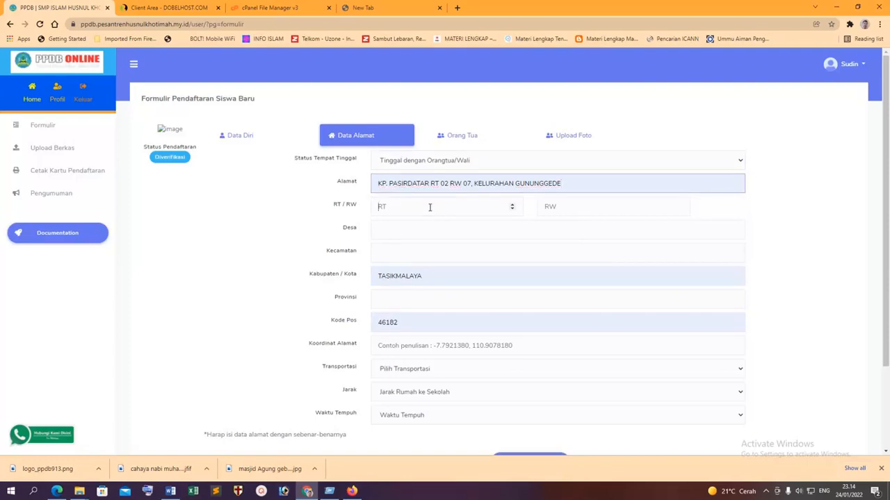
Enter RT 2, RW 7, the village and district, and set the province to Jawa Barat.
click(429, 207)
text(2)
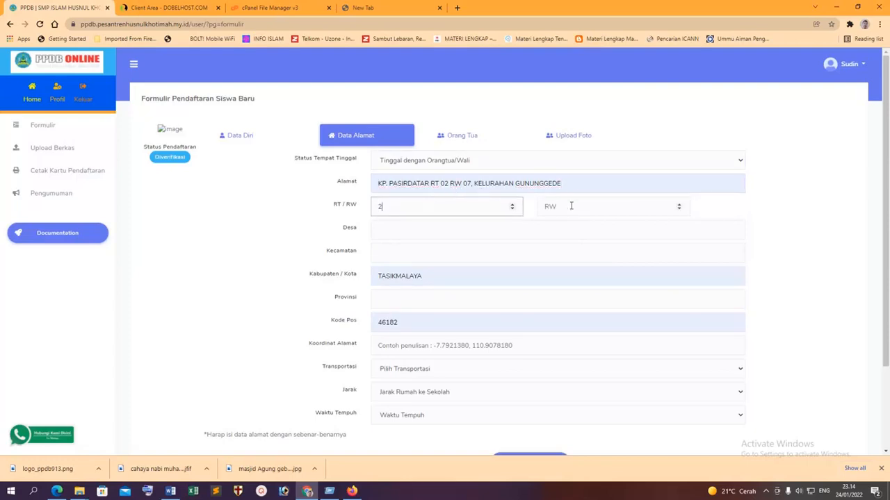
click(572, 202)
text(7)
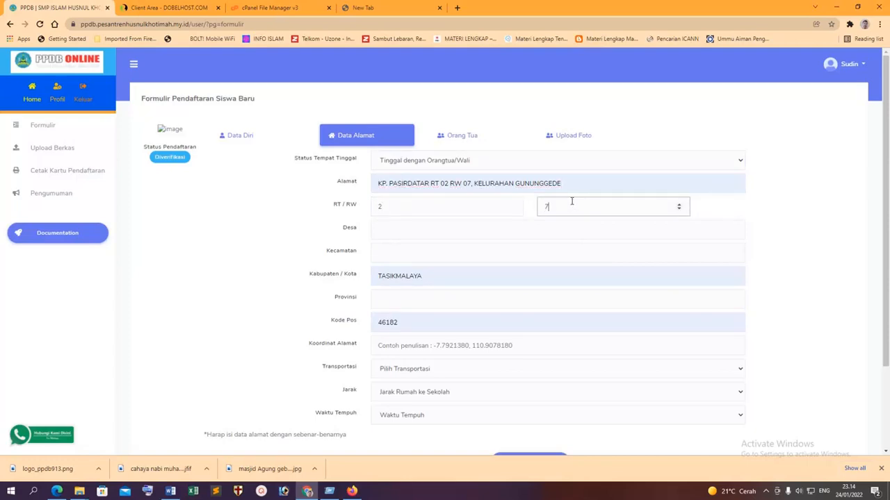
click(408, 229)
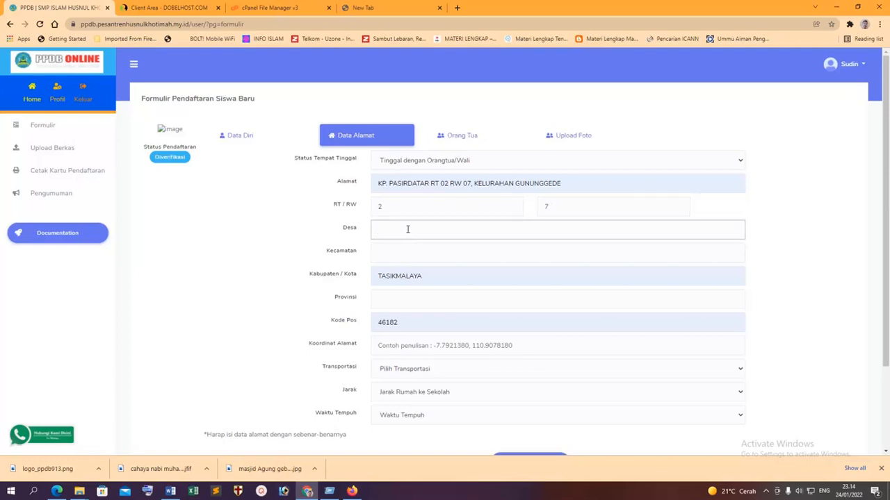
scroll(401, 249, down, 2)
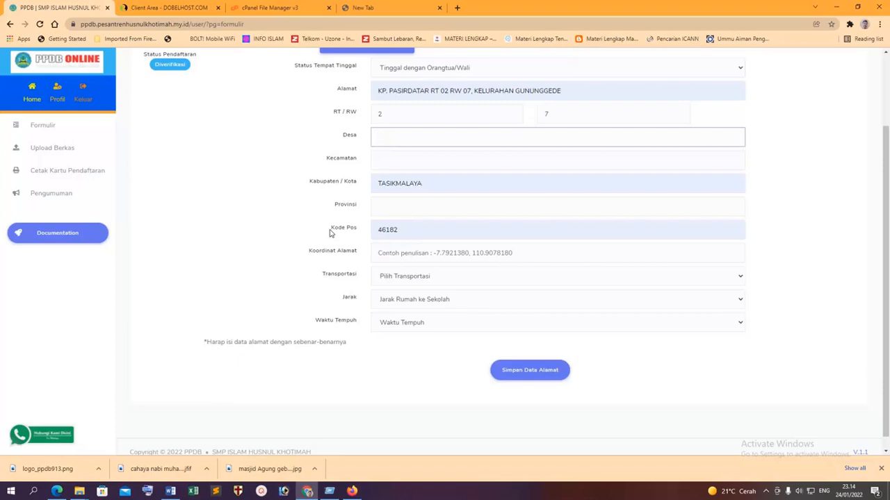
text(gununggede)
click(459, 156)
text(kaw)
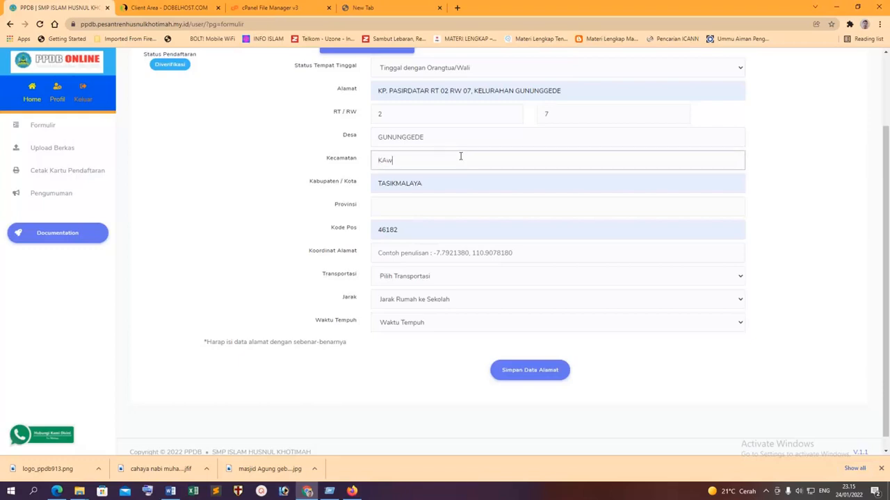
click(447, 206)
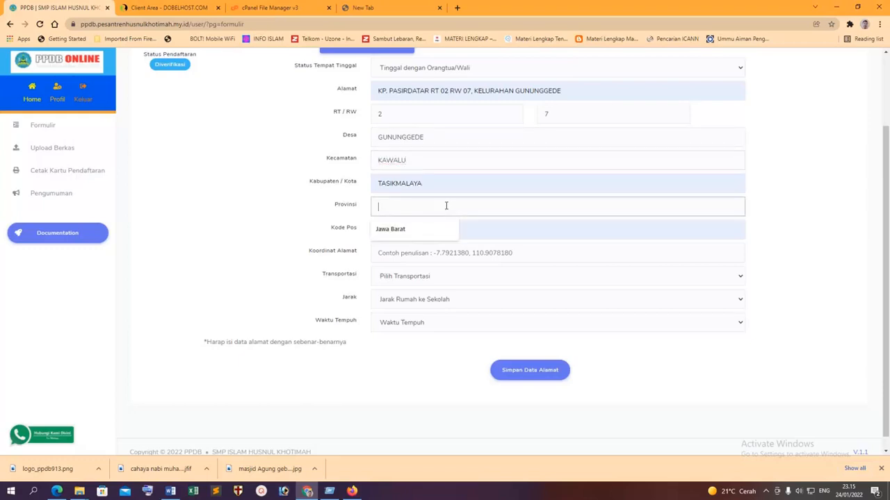
click(409, 233)
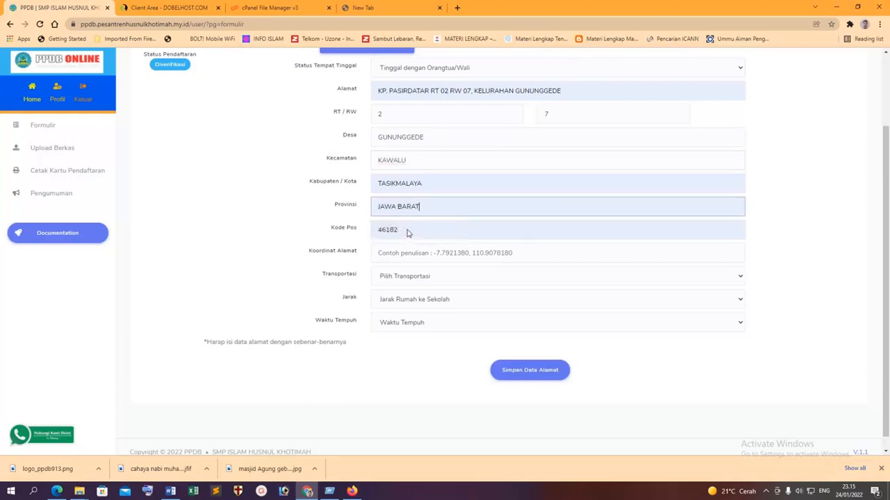
click(492, 255)
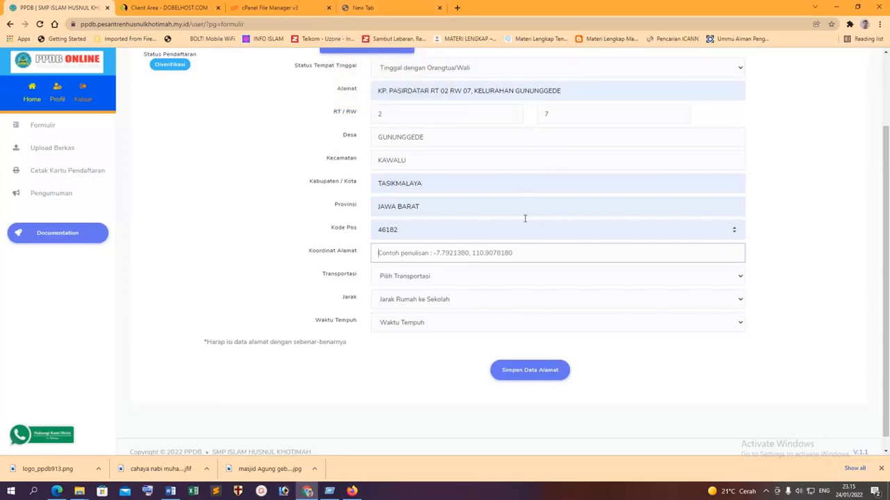
click(358, 8)
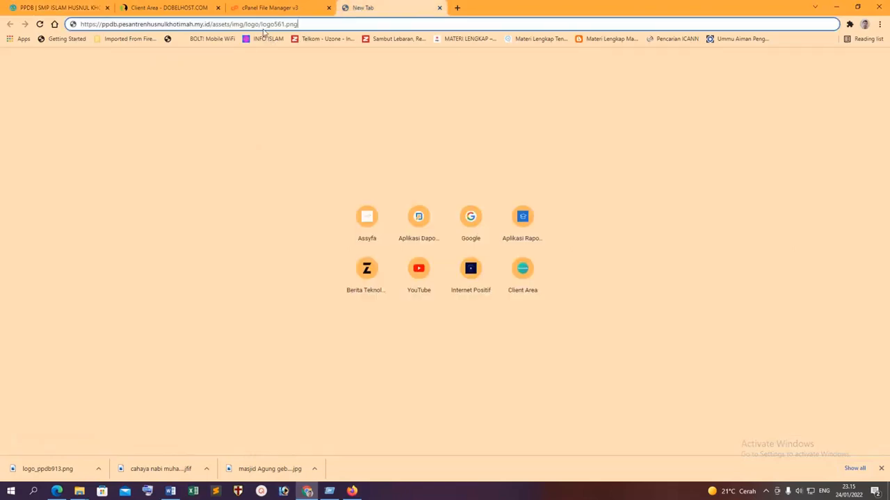
In the new tab, search Google for 'google maps' and open Google Maps.
click(323, 24)
text(google.com)
key(Return)
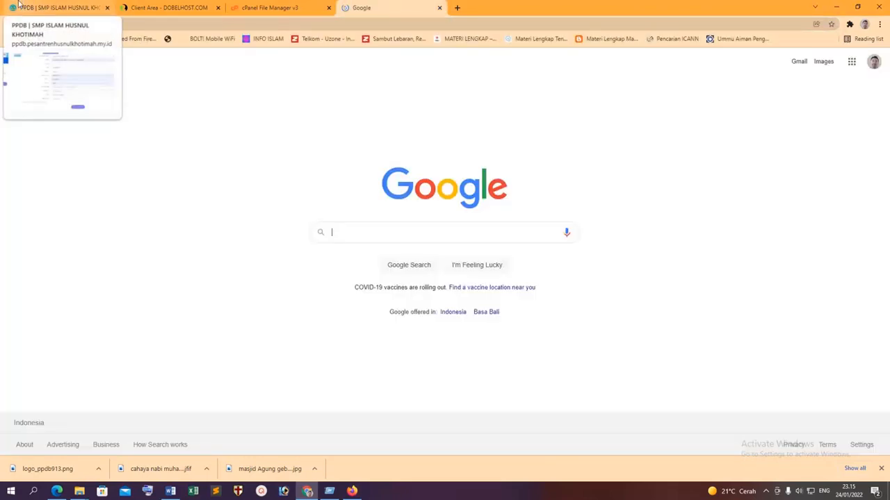
click(413, 226)
text(go)
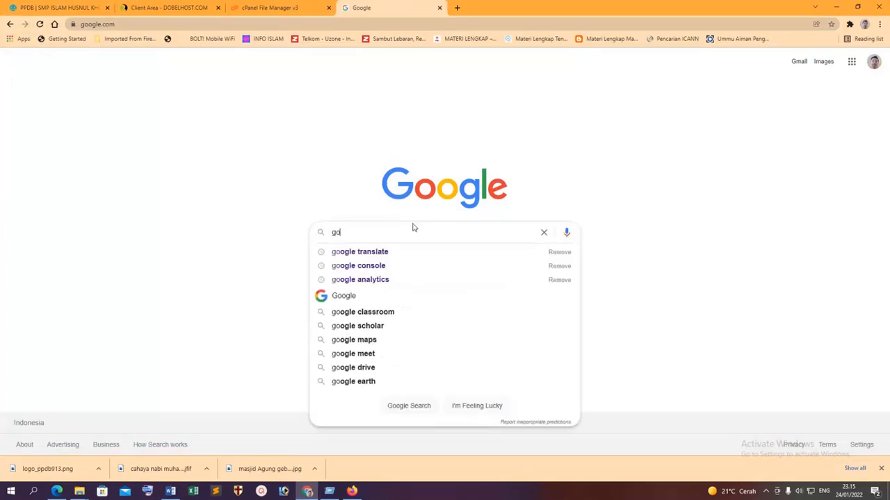
click(379, 340)
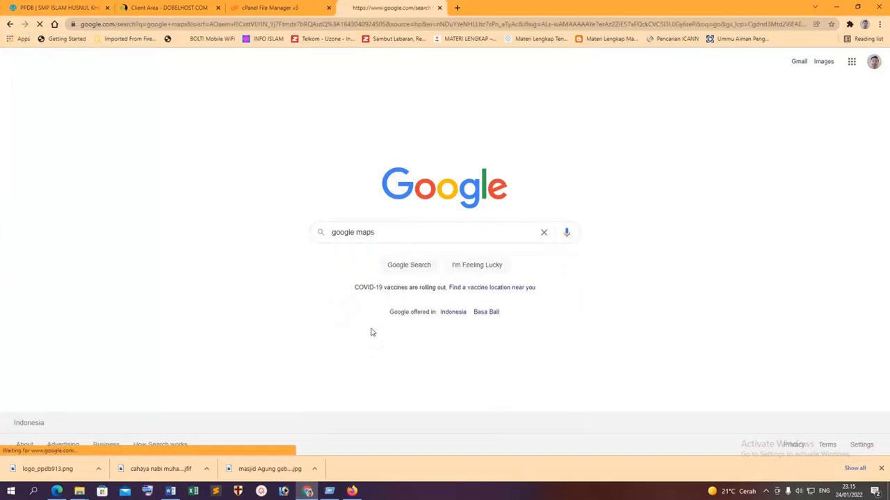
click(122, 150)
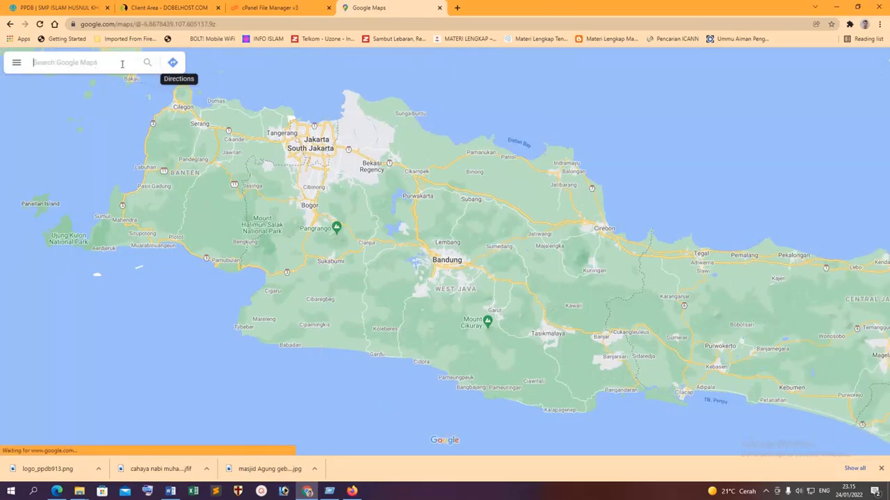
Start a Maps place search for the student's village, checking the registration form in between.
click(98, 63)
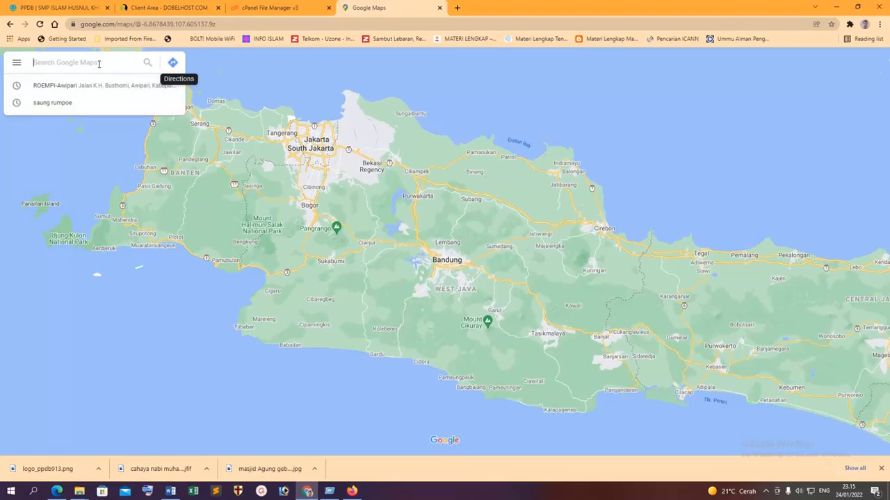
click(276, 9)
click(44, 9)
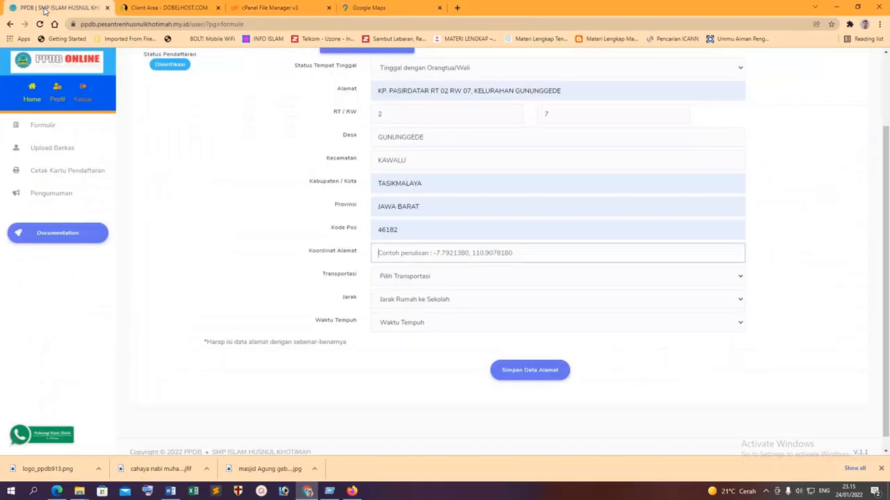
click(380, 7)
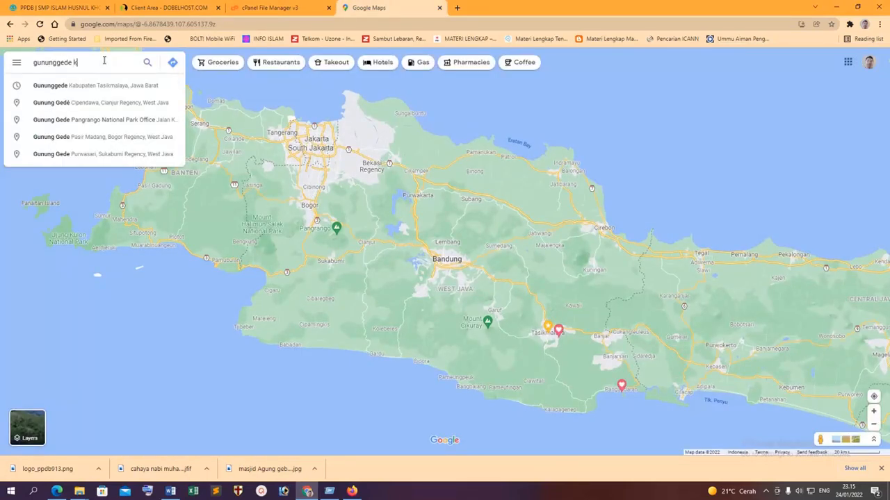
Locate the village on the map and pan to Tasikmalaya State Senior High School 7.
text(awal)
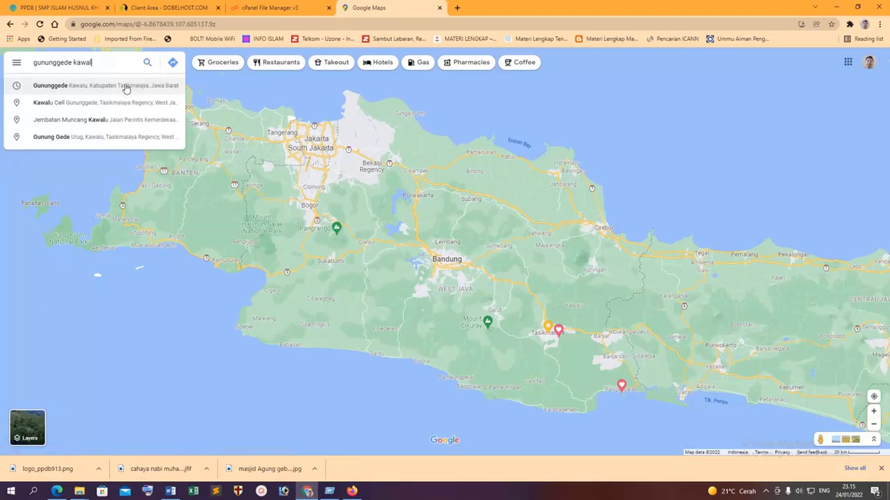
click(125, 86)
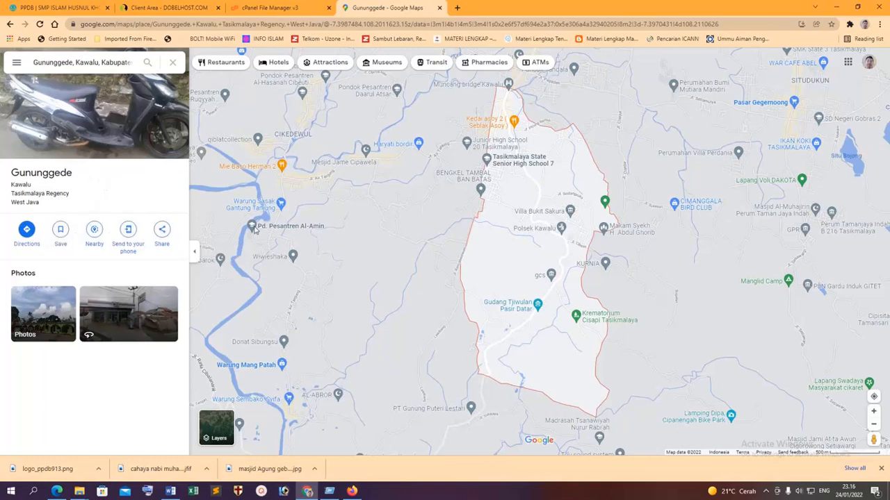
scroll(417, 237, up, 2)
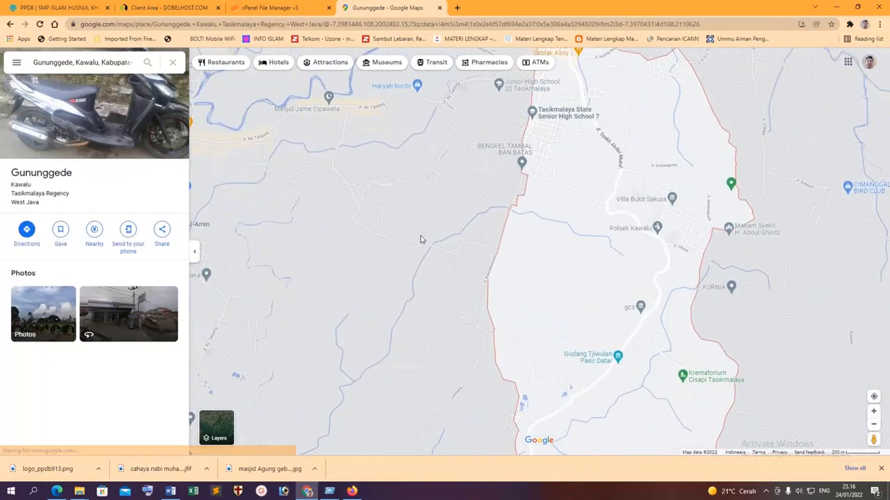
drag(442, 231, 424, 266)
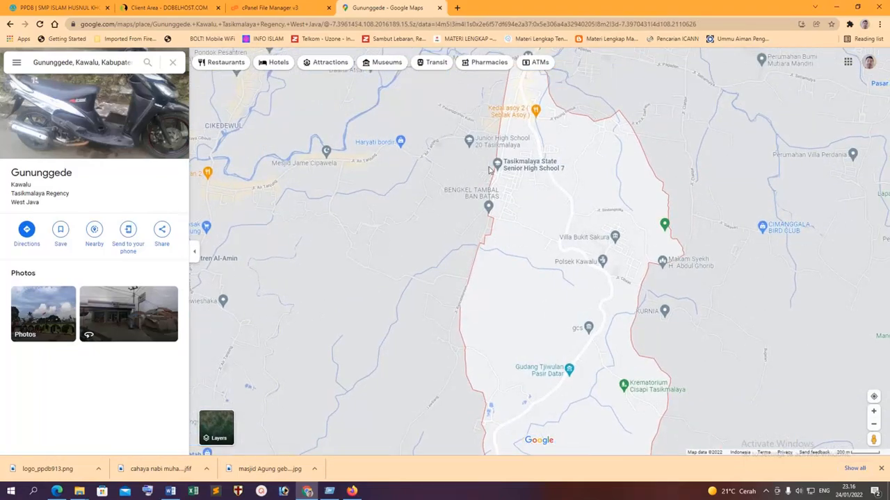
click(512, 178)
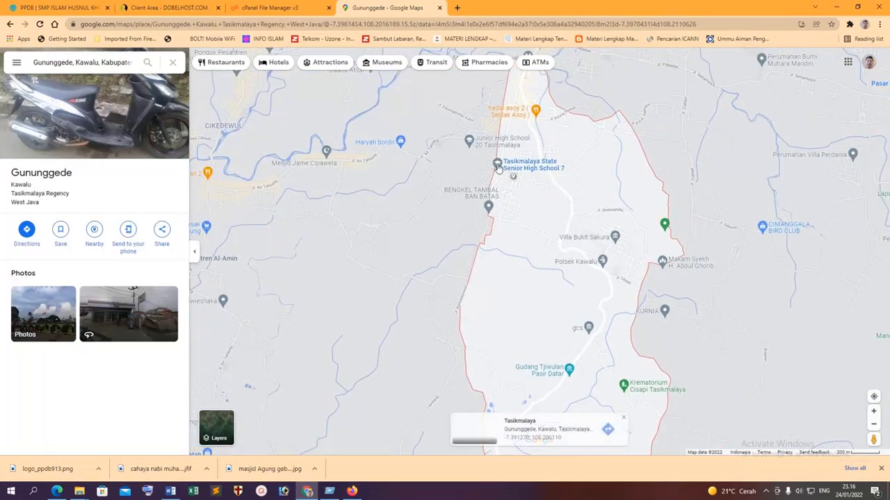
click(498, 167)
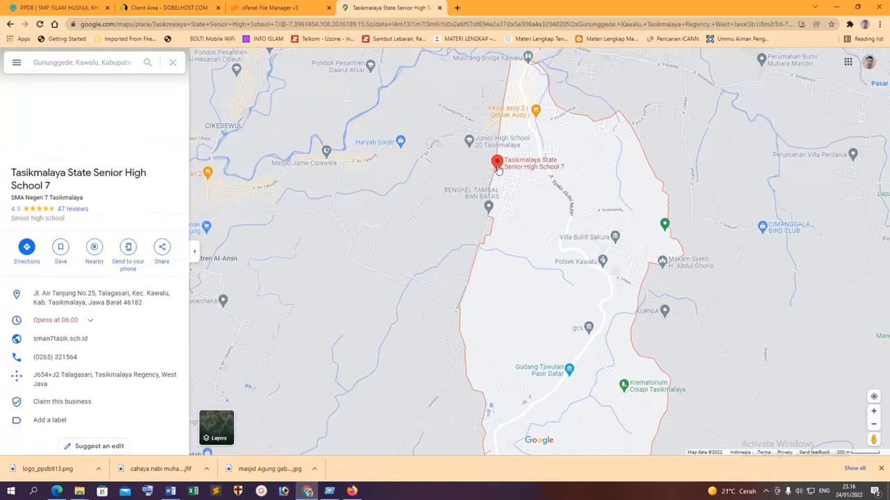
Use What's here? to copy the coordinates -7.390738, 108.205072 and return to the PPDB form.
right_click(497, 167)
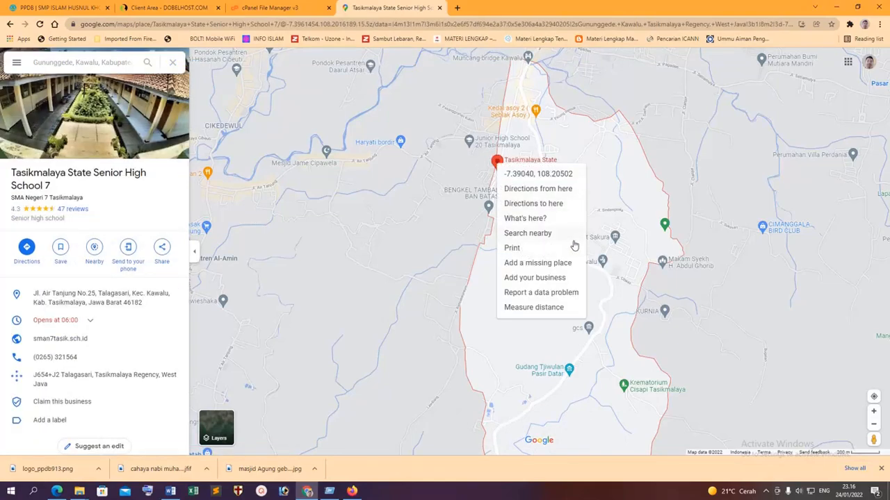
click(545, 224)
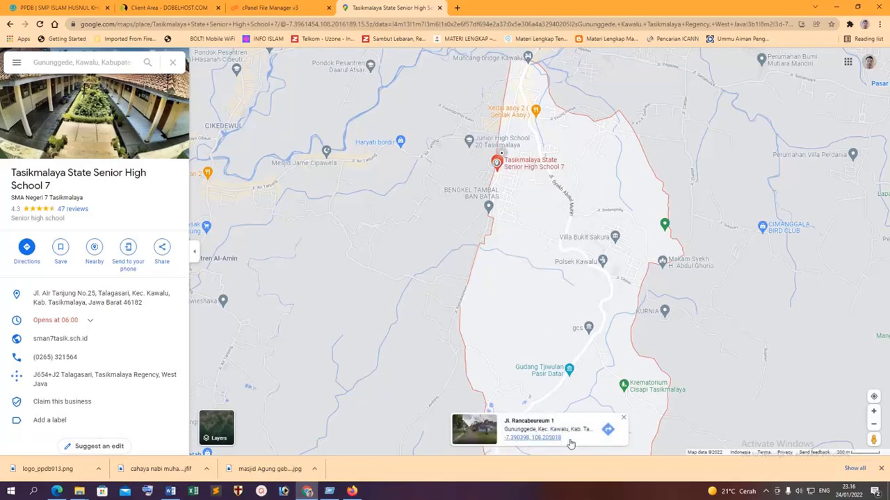
click(549, 438)
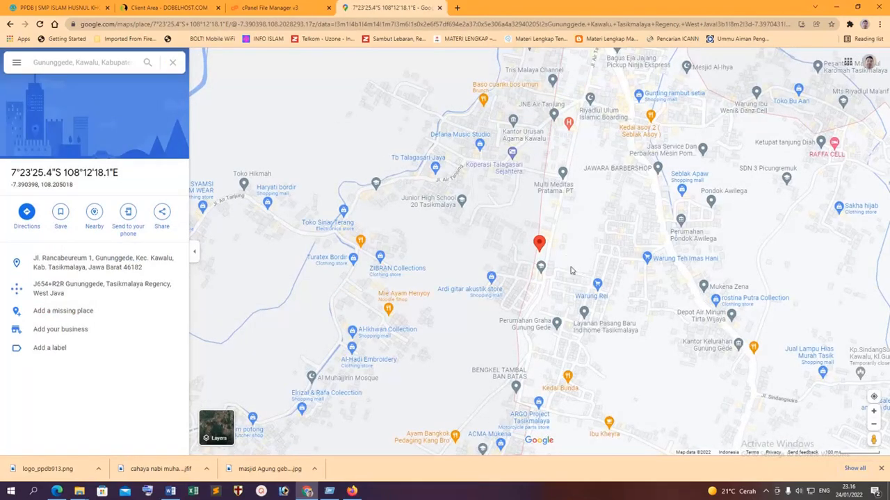
right_click(541, 268)
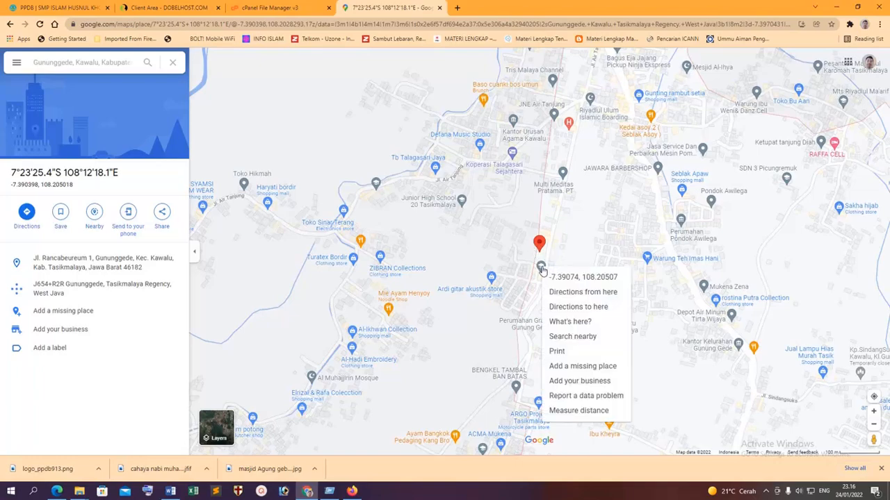
click(569, 324)
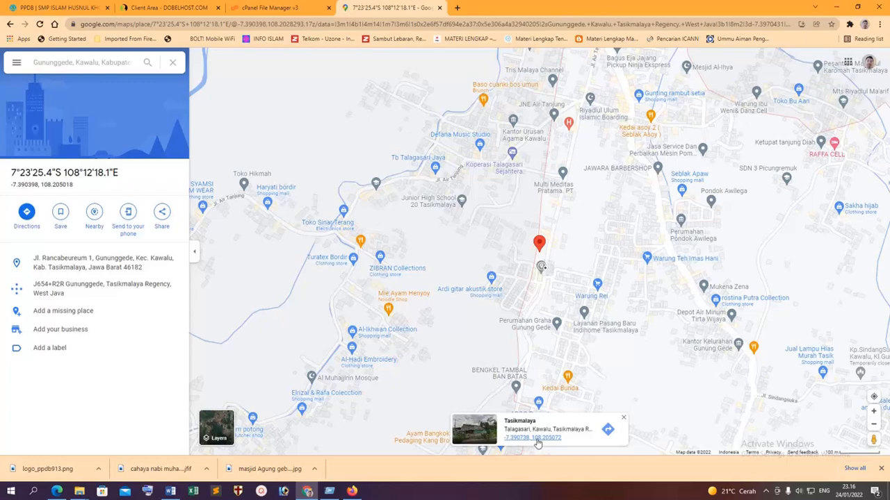
click(541, 439)
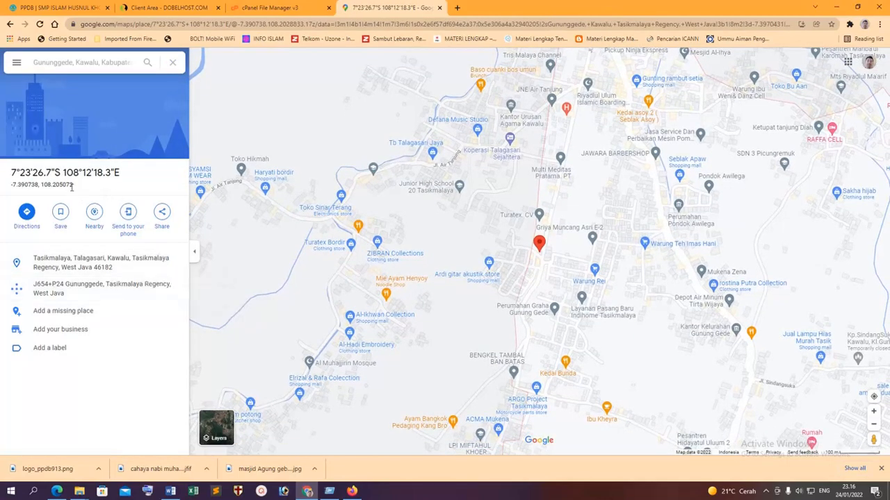
drag(73, 184, 13, 184)
key(ctrl+c)
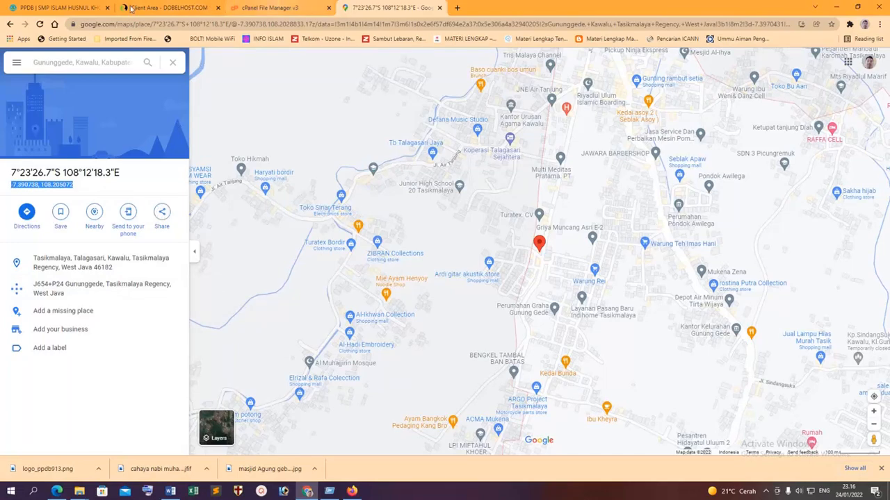
click(277, 7)
click(76, 8)
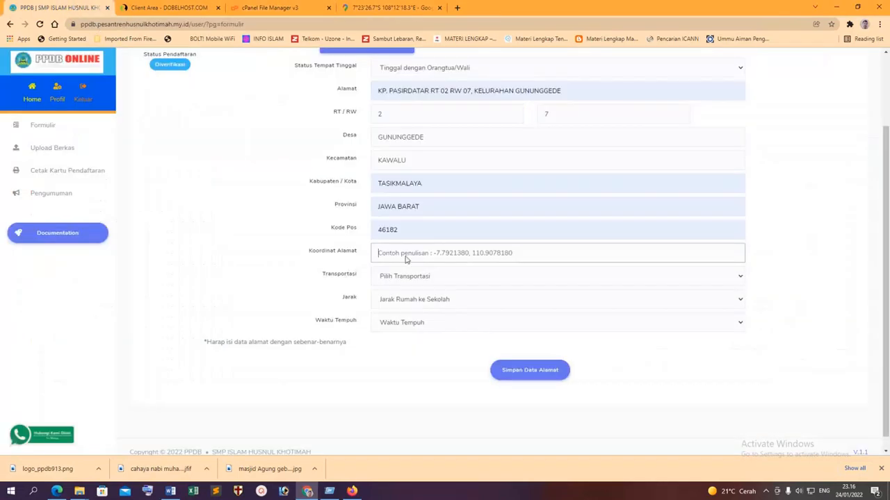
Paste the coordinates, choose Angkutan Umum, Kurang dari 5 km and >2 jam, and save the address data.
key(ctrl+v)
click(441, 278)
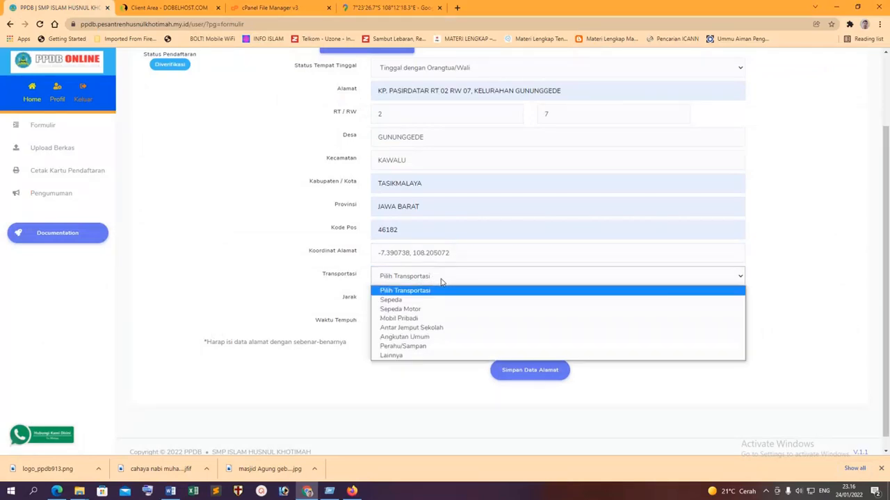
click(415, 337)
click(422, 303)
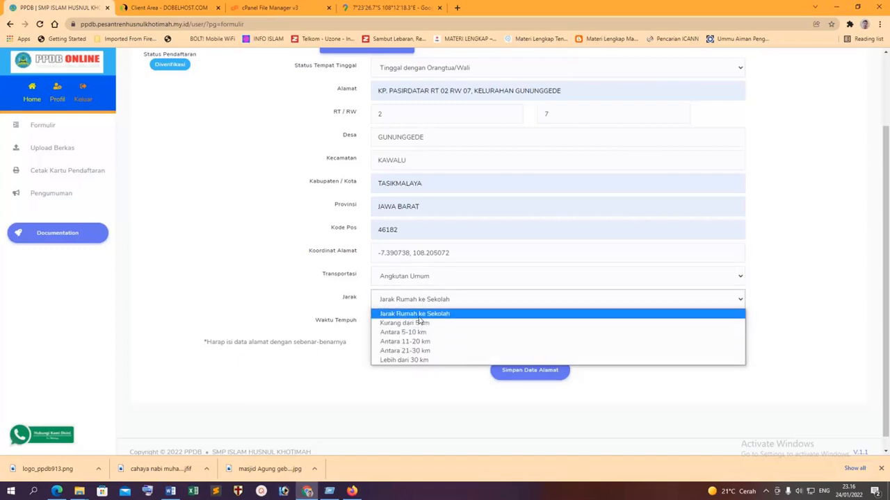
click(419, 324)
click(429, 328)
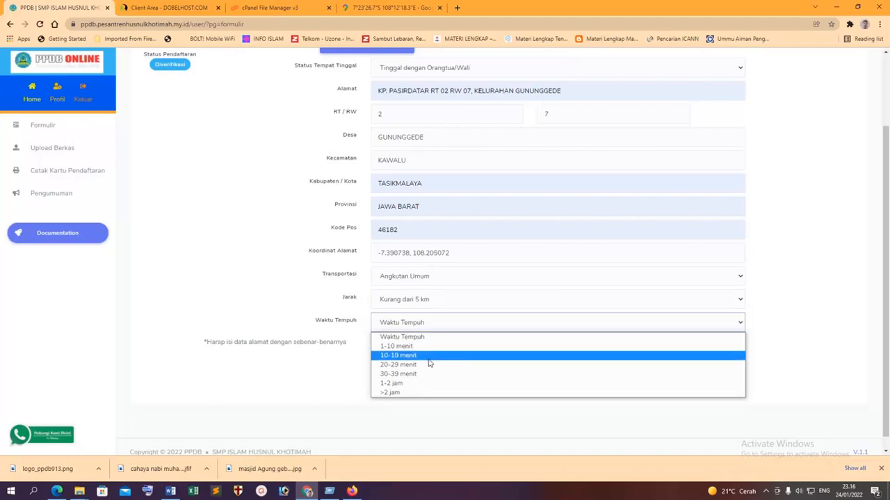
click(400, 393)
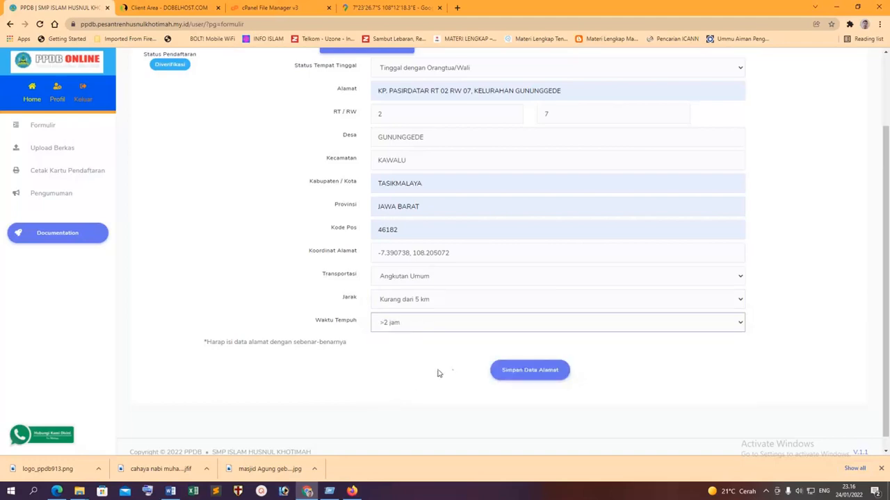
click(530, 373)
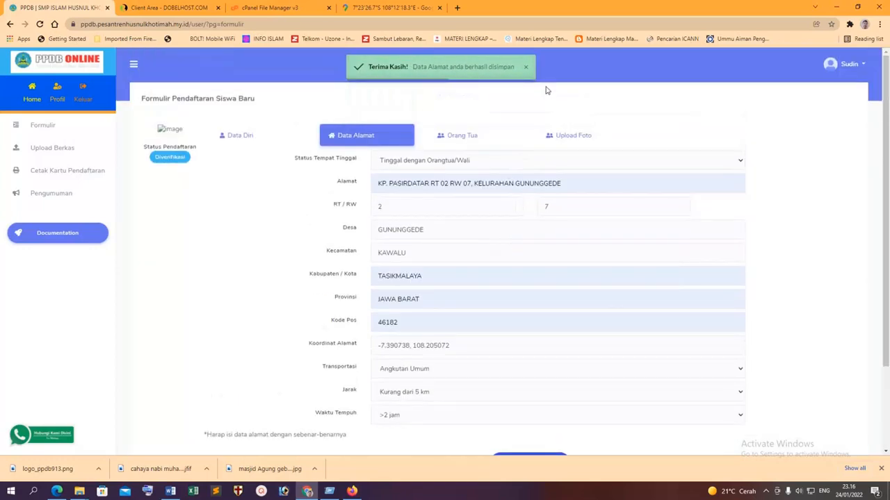
click(457, 137)
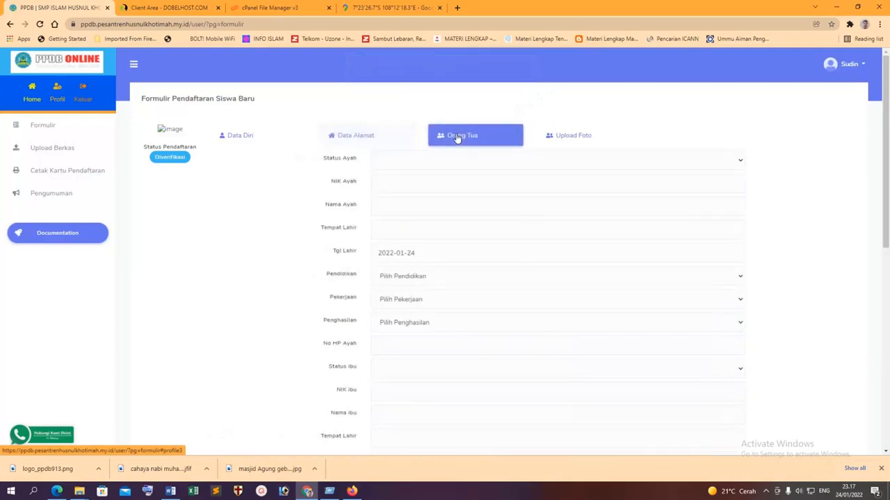
Mark the father as Masih Hidup and enter his NIK, name and birthplace TASIKMALAYA.
click(424, 161)
click(414, 184)
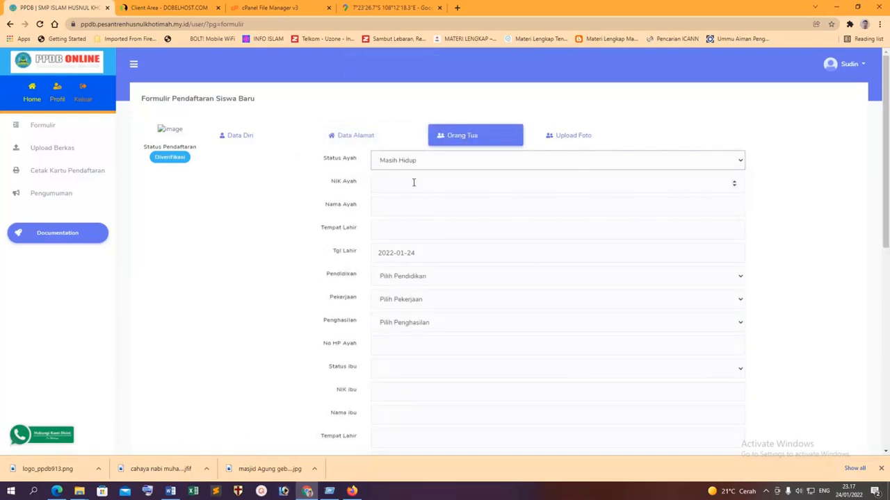
click(408, 185)
text(344)
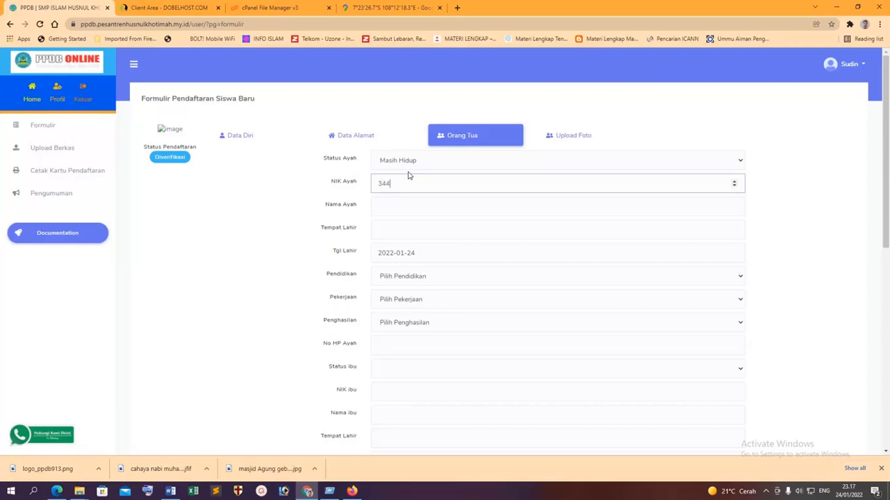
text(4444444444444)
click(390, 201)
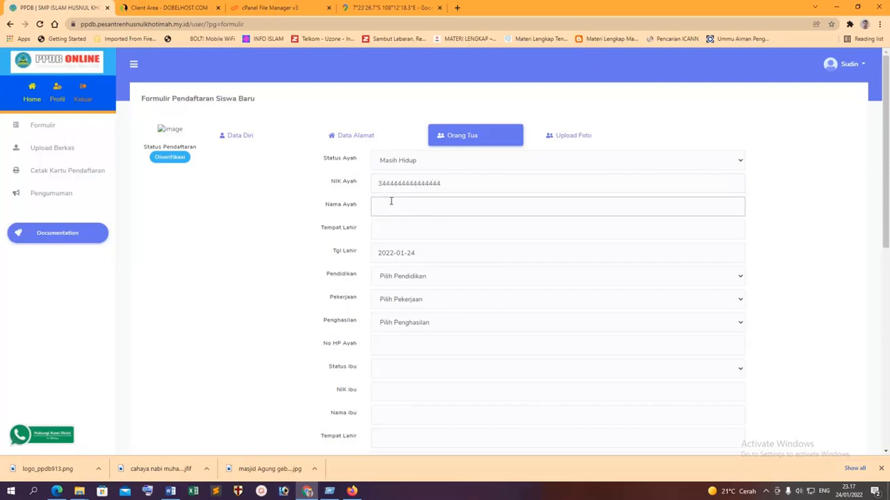
text(SUTARLI)
key(Tab)
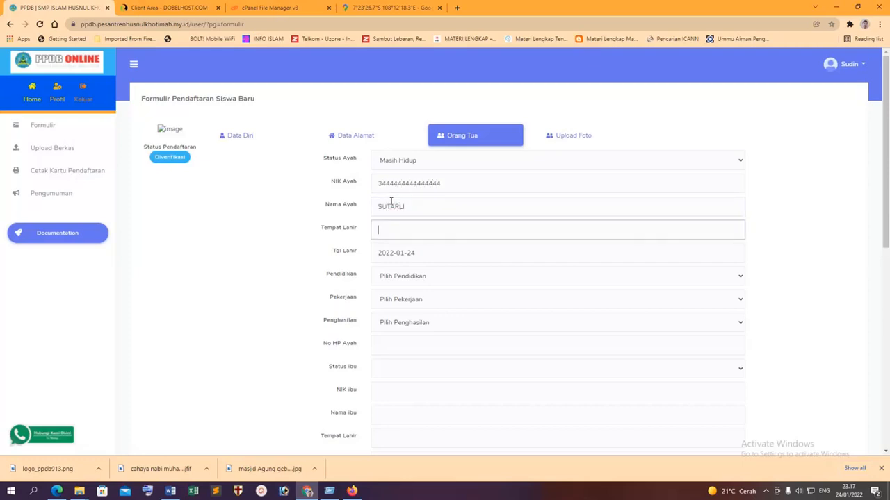
text(TASIKMALAYA)
click(420, 254)
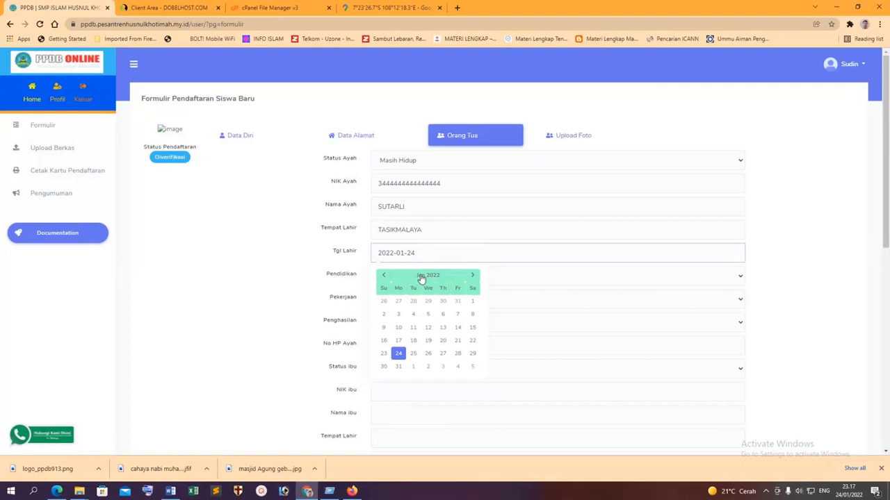
drag(407, 253, 416, 254)
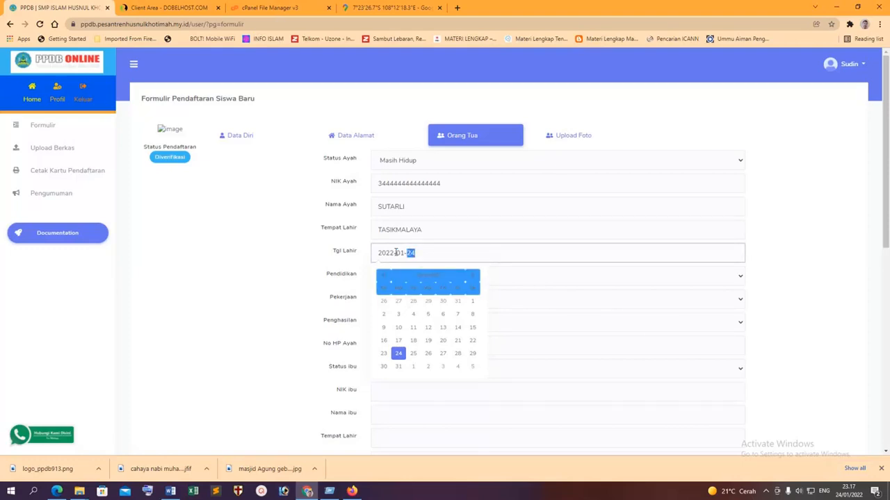
double_click(393, 253)
text(1970)
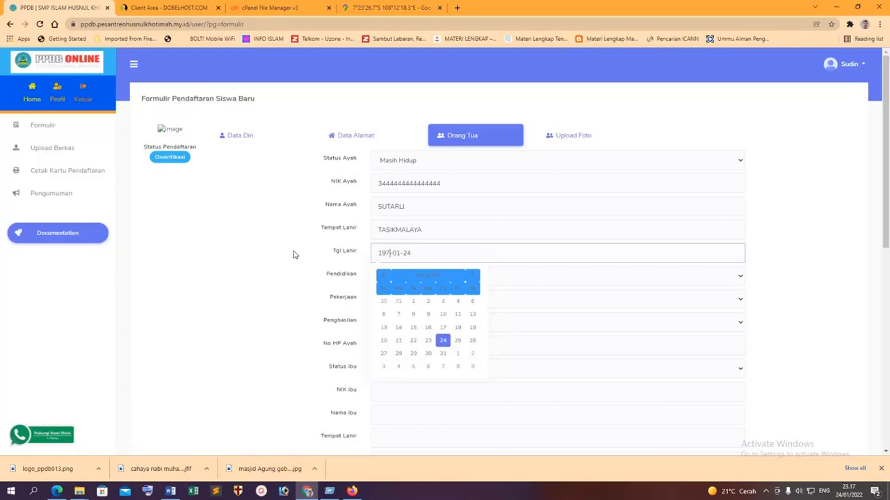
click(426, 276)
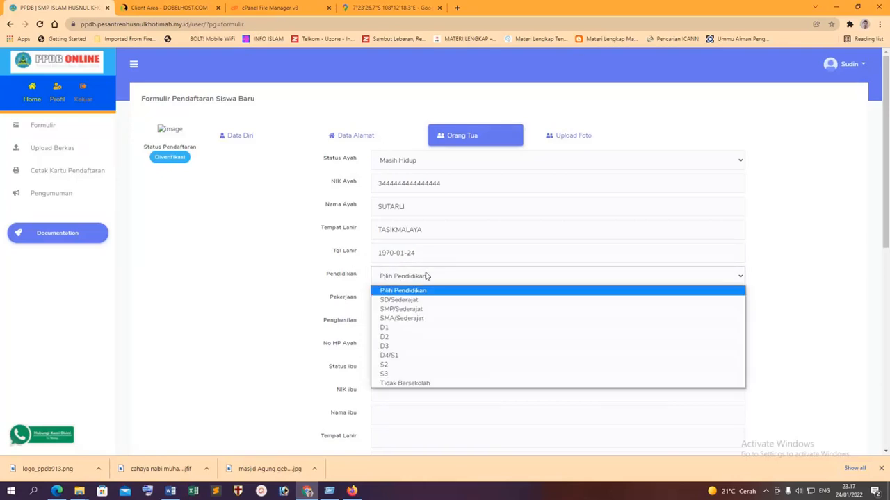
click(407, 376)
click(408, 300)
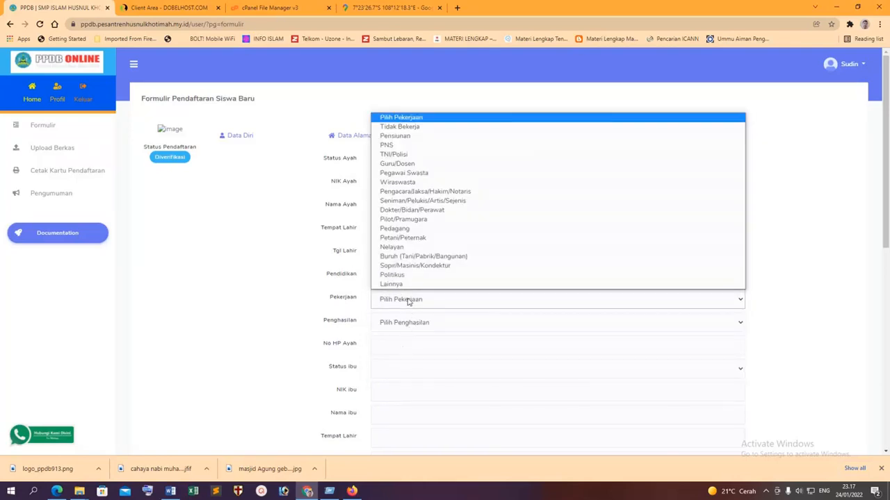
click(403, 145)
click(395, 321)
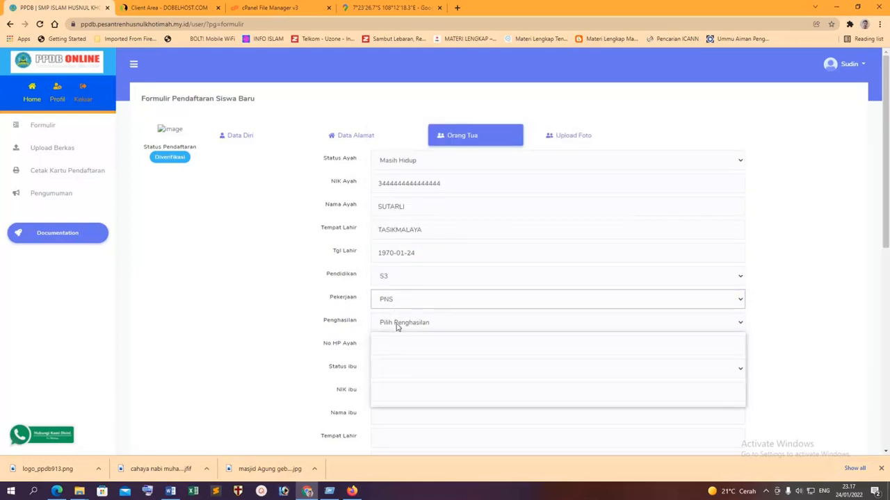
click(400, 387)
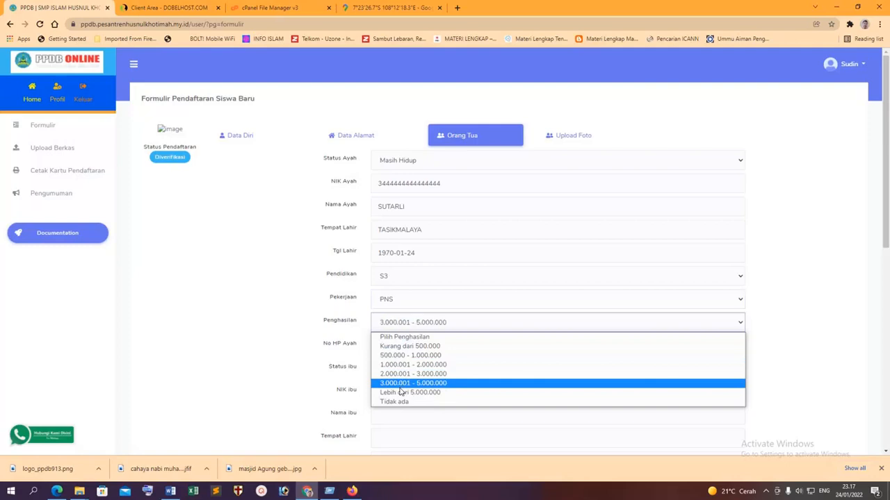
click(404, 328)
click(403, 392)
click(318, 314)
scroll(335, 322, down, 1)
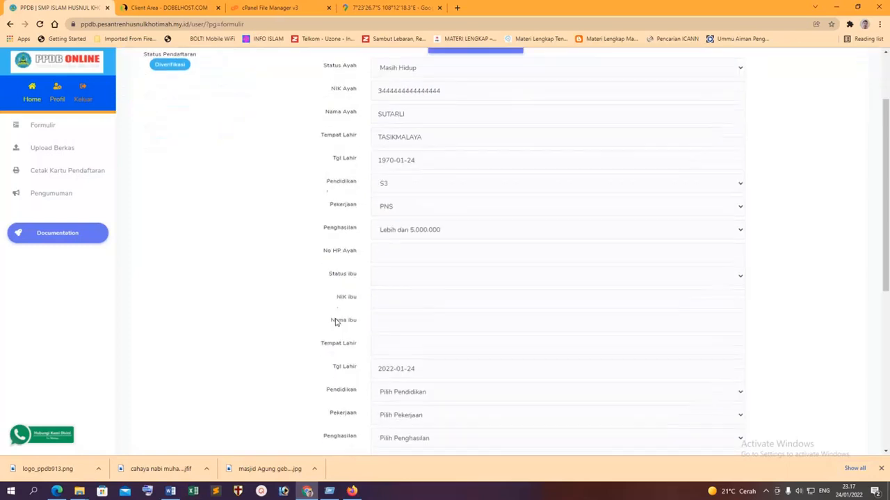
Enter the father's phone, mark the mother Masih Hidup, and fill her NIK, name and 1980 birth year.
click(390, 254)
text(08522222222)
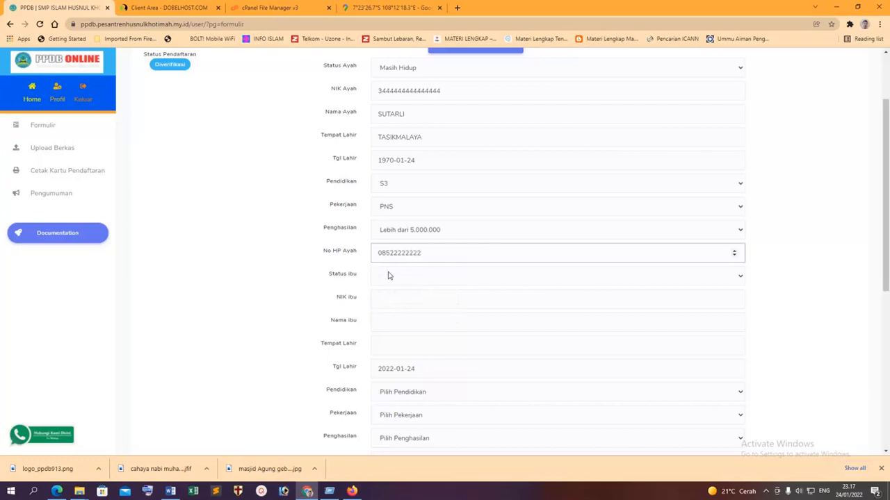
click(389, 276)
click(393, 298)
click(393, 300)
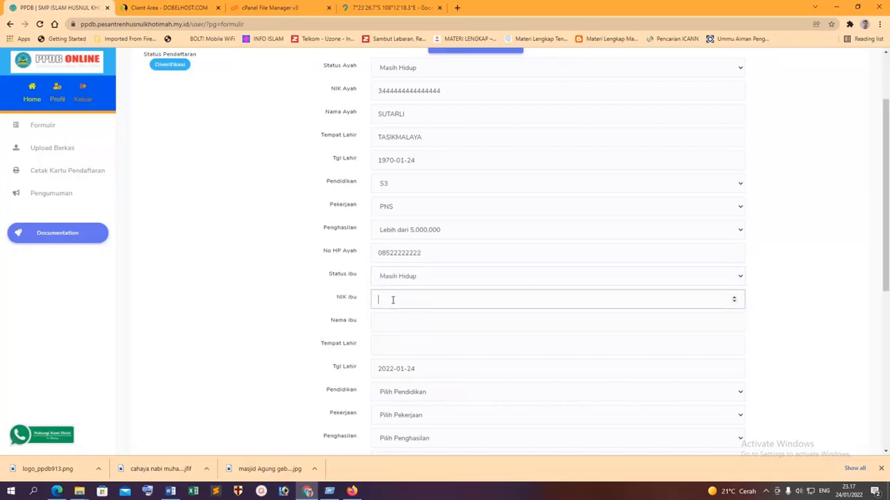
text(322222222222)
click(386, 327)
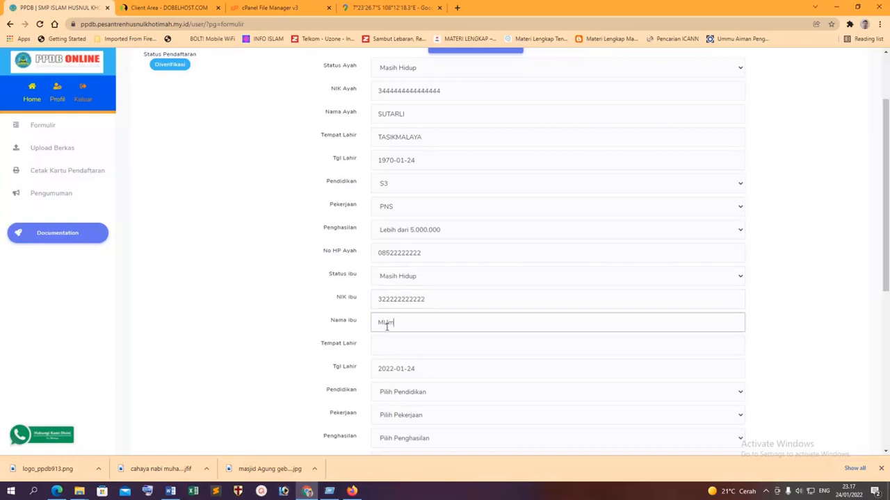
text(TASIKMALAYA)
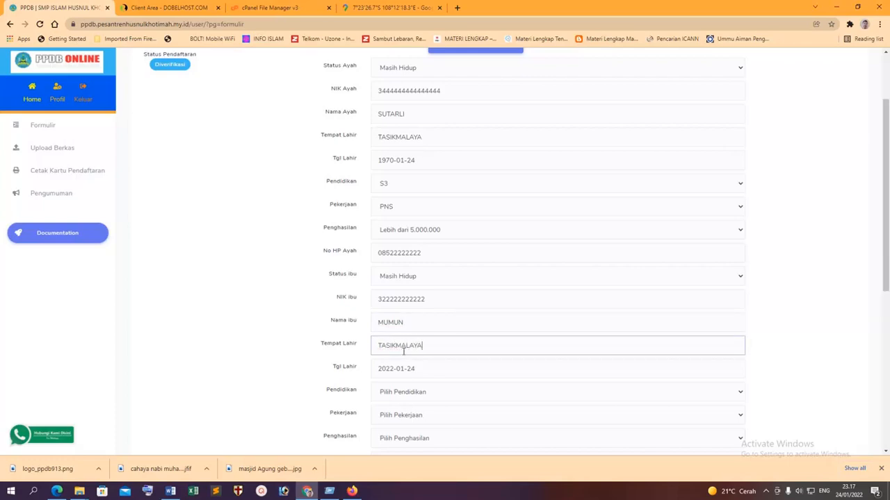
click(399, 369)
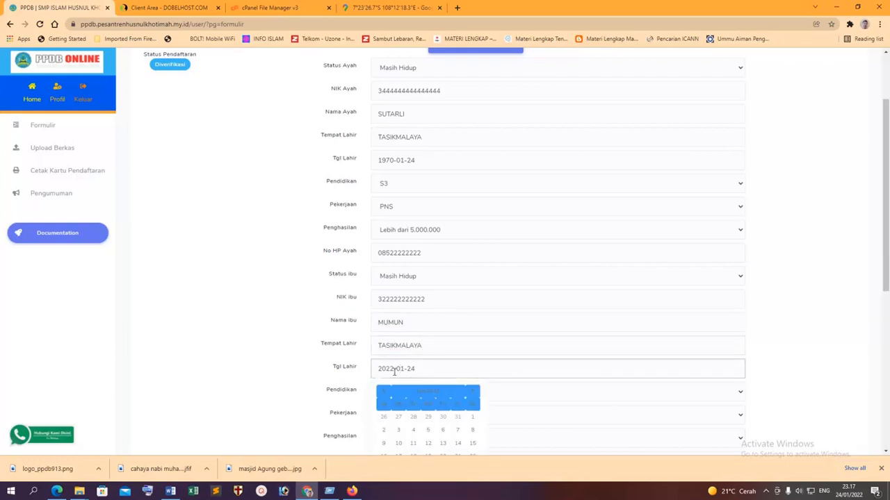
drag(394, 371, 348, 373)
text(1980)
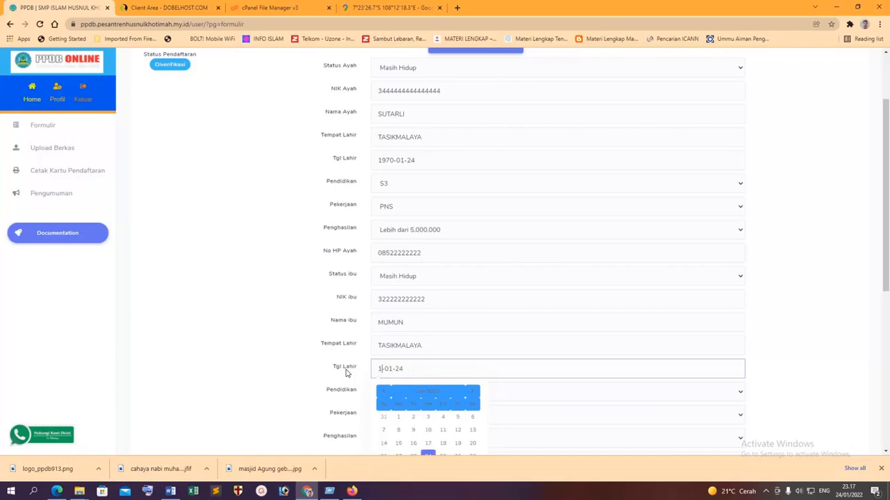
Set the mother's education to S3, occupation TNI/Polisi, income Lebih dari 5.000.000, and autofill her phone.
scroll(351, 367, down, 2)
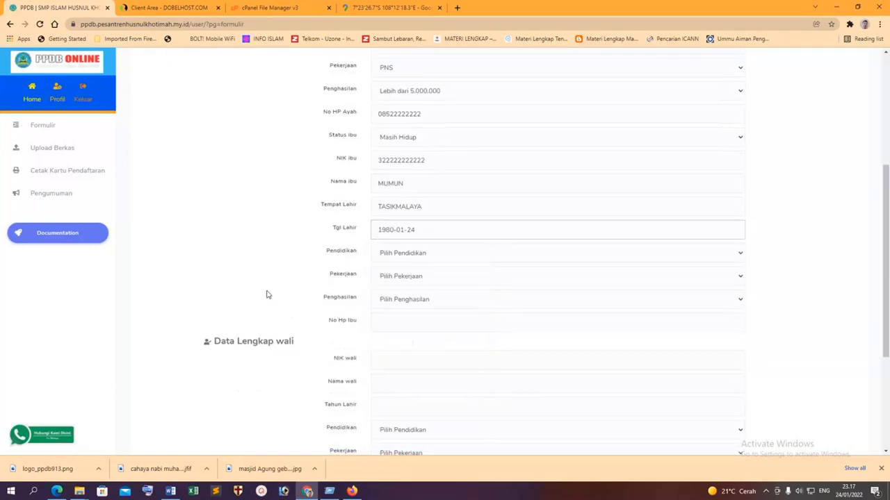
click(439, 253)
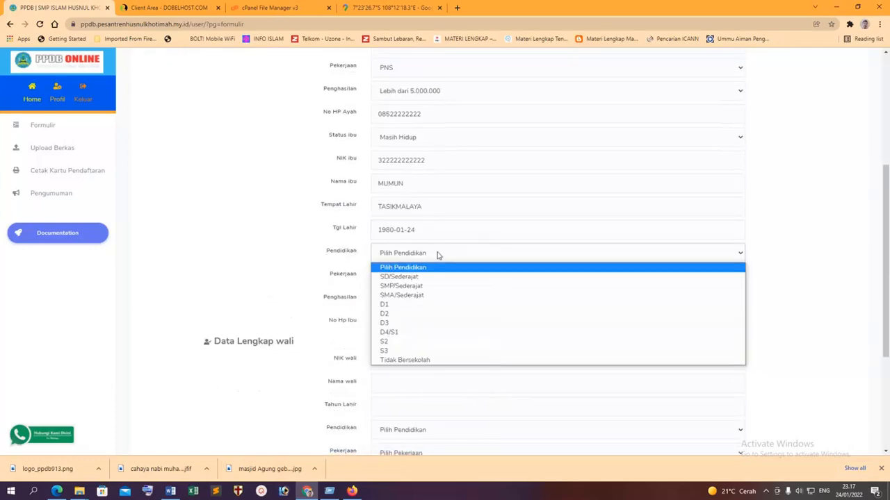
click(406, 341)
click(417, 255)
click(392, 351)
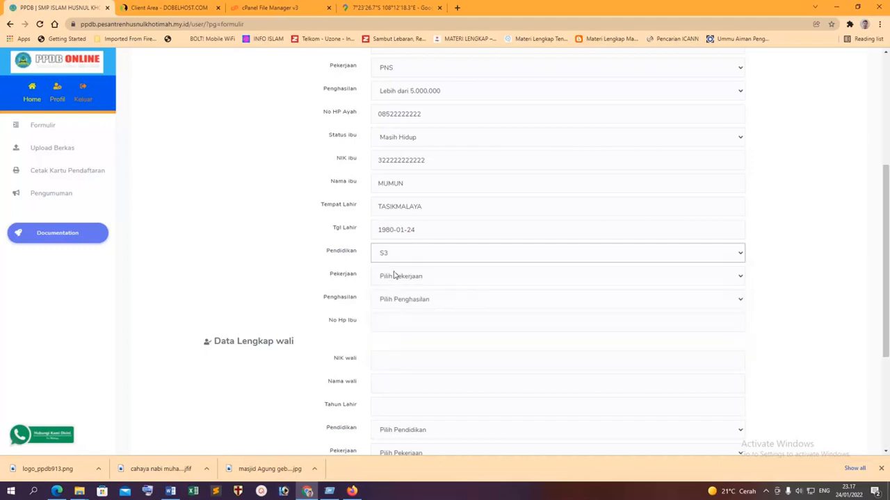
click(396, 274)
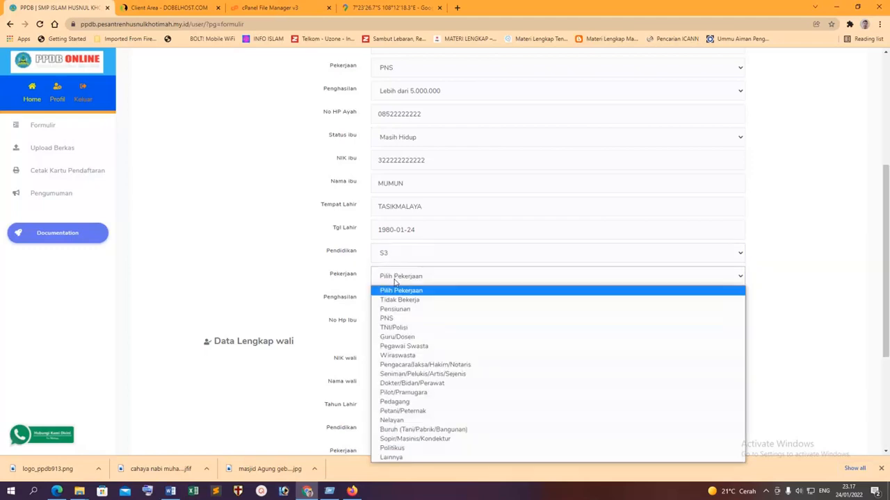
click(398, 327)
click(419, 306)
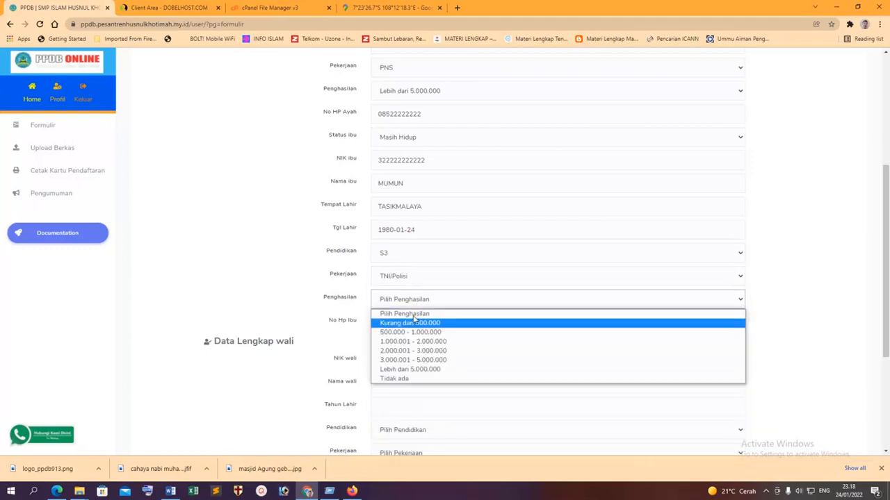
click(411, 367)
click(405, 321)
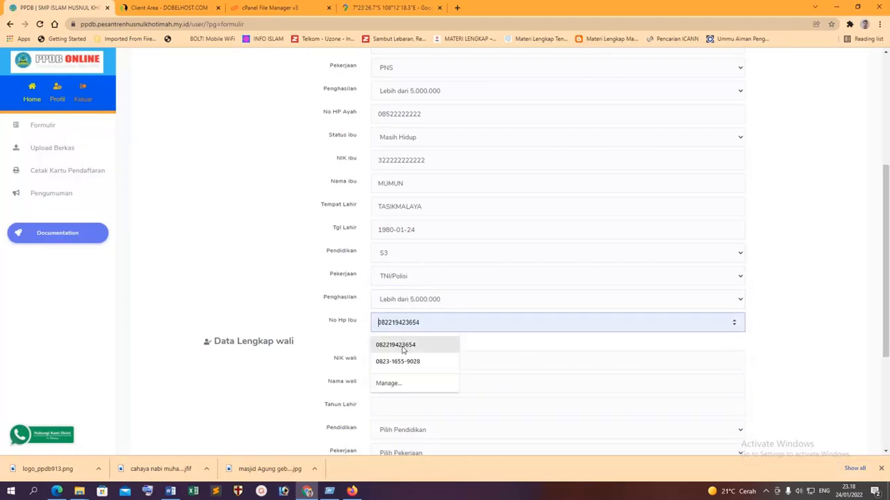
click(407, 345)
Save the parent data with Simpan Data Orang Tua.
click(396, 362)
scroll(397, 362, down, 5)
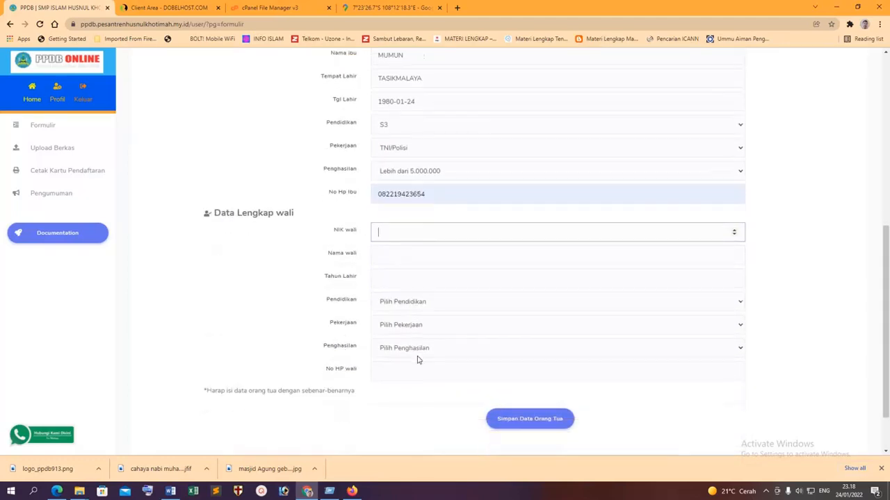
click(529, 362)
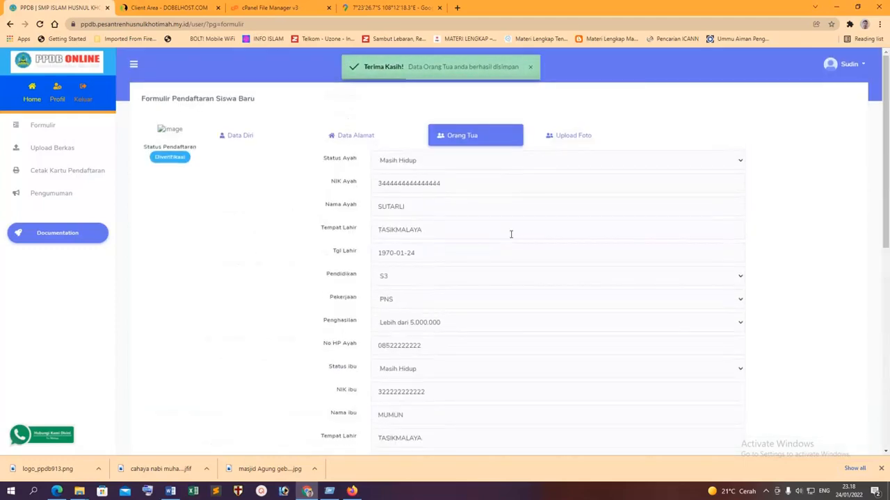
click(573, 144)
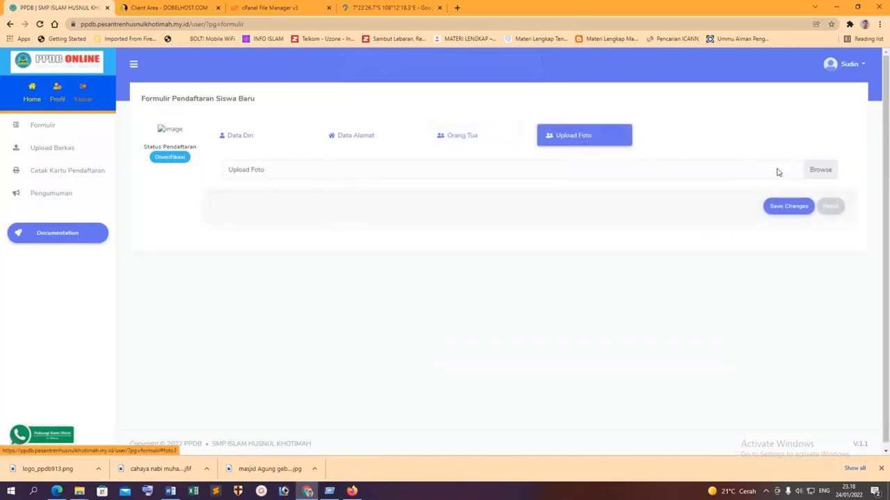
Upload IMG_20210701_093216 2.jpg from D:\DATAKU\KELENGKAPAN CPNS as the student photo and save it.
click(822, 174)
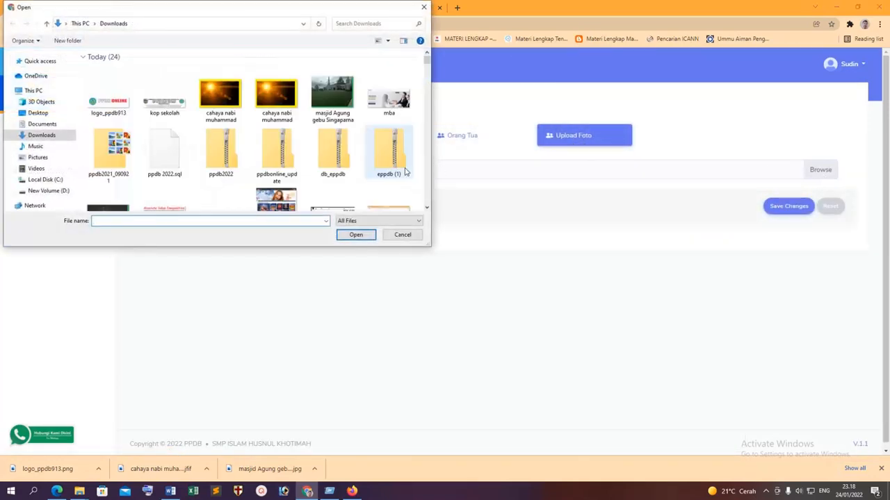
click(69, 192)
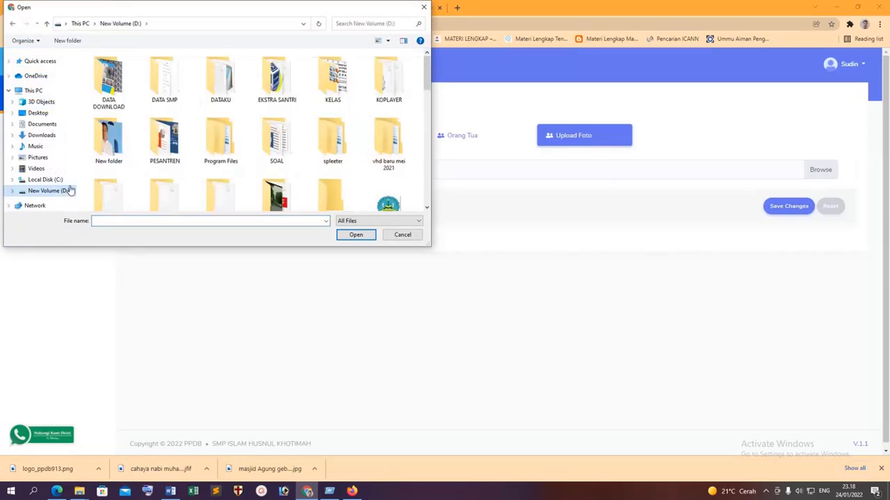
double_click(219, 82)
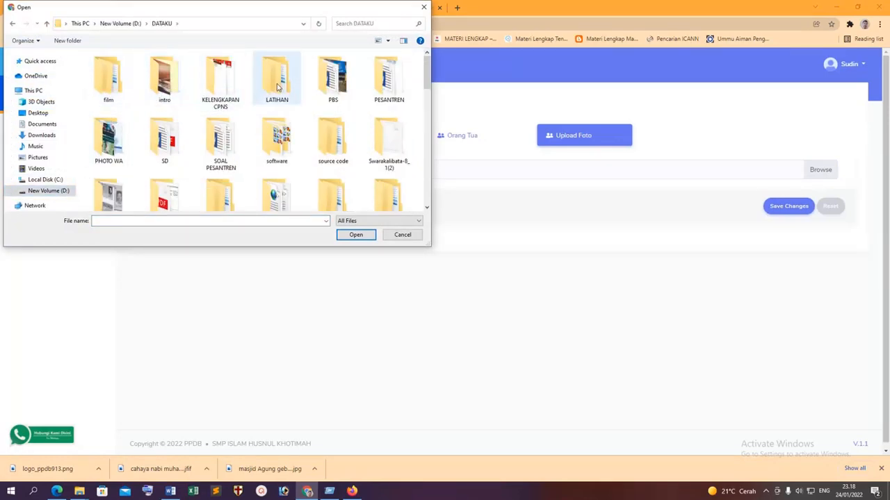
double_click(220, 79)
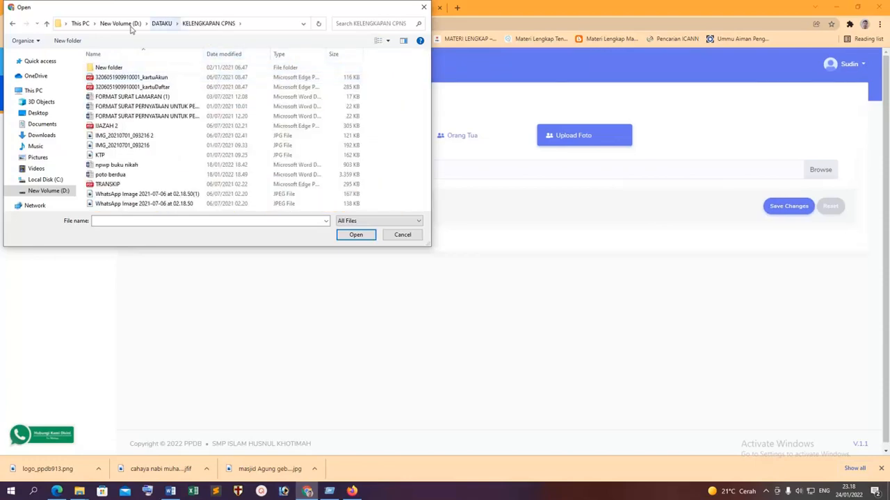
click(384, 40)
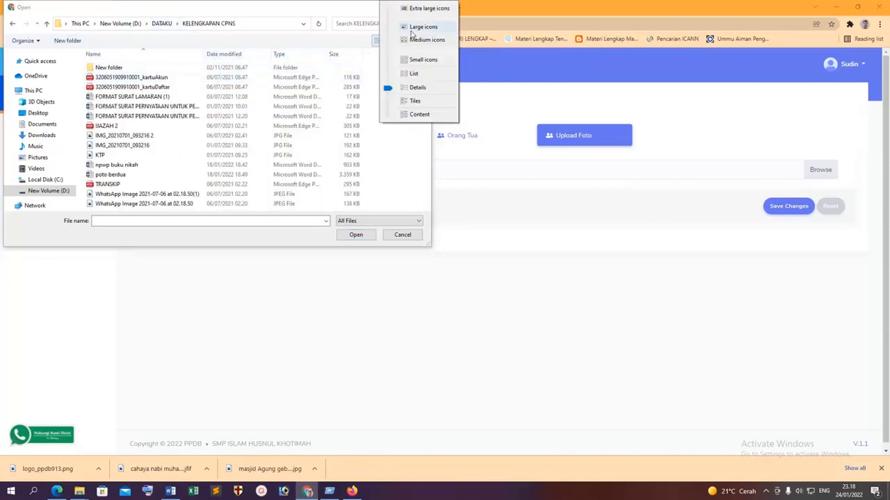
click(420, 26)
scroll(197, 158, down, 1)
double_click(165, 111)
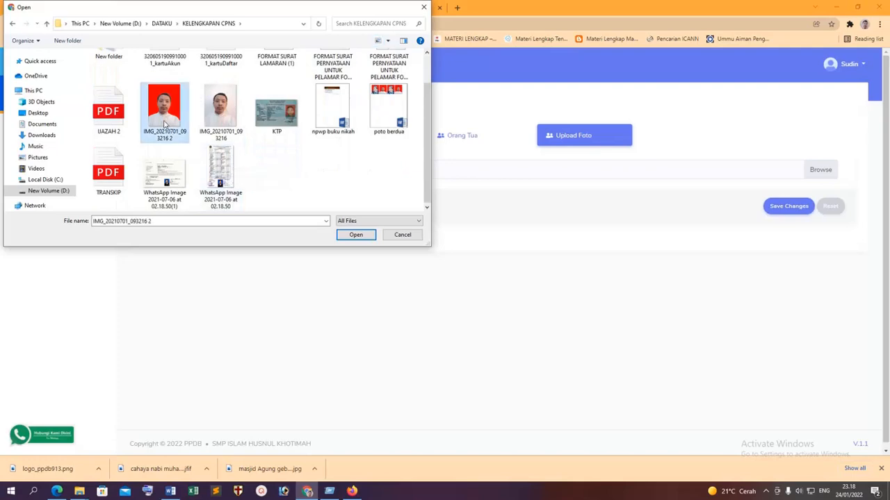
click(777, 211)
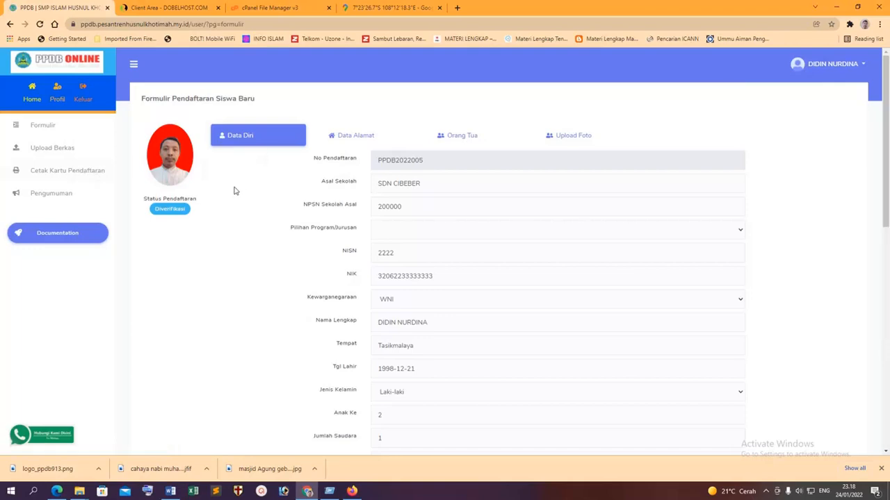
Download the registration form PDF from the Cetak Kartu Pendaftaran page.
scroll(225, 252, down, 3)
click(77, 172)
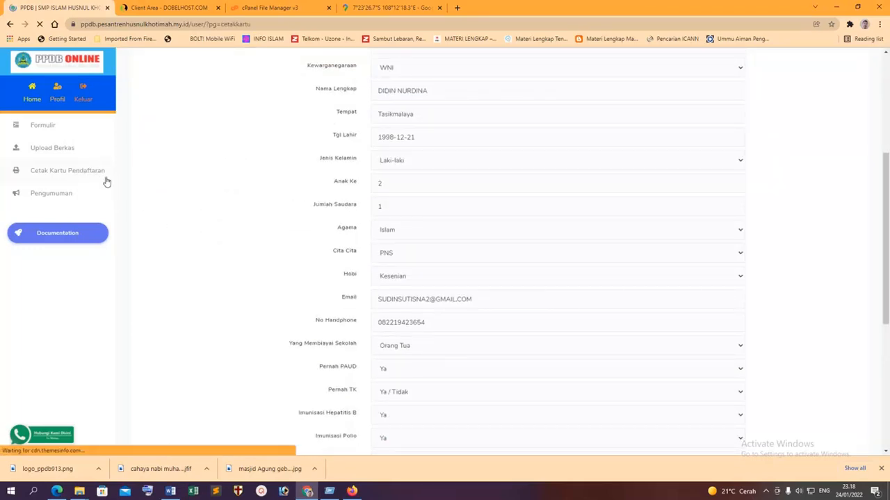
click(437, 231)
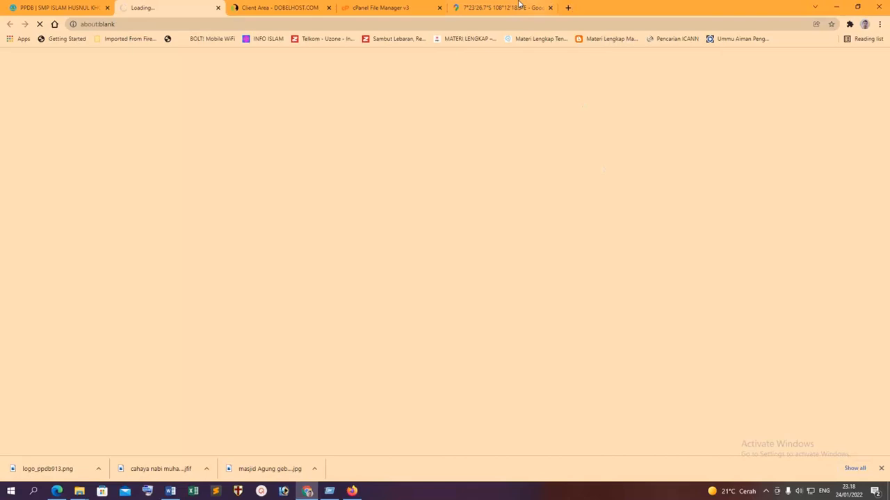
Review the generated PDF with photo and QR code, ending on the hosting client area.
click(268, 5)
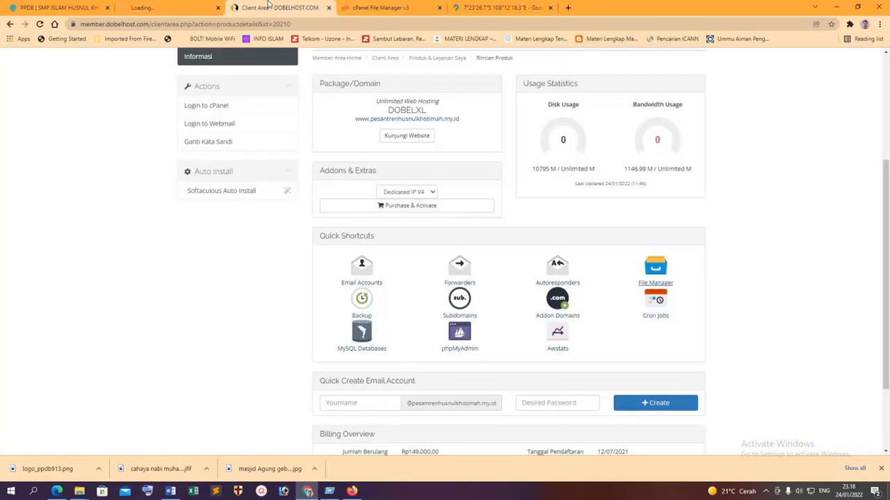
click(377, 6)
click(270, 7)
click(229, 109)
click(167, 7)
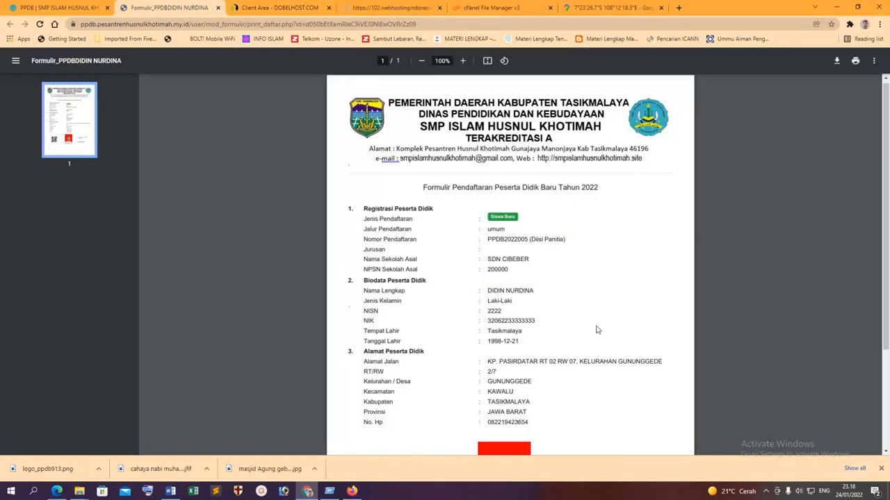
scroll(598, 329, down, 3)
scroll(530, 252, up, 3)
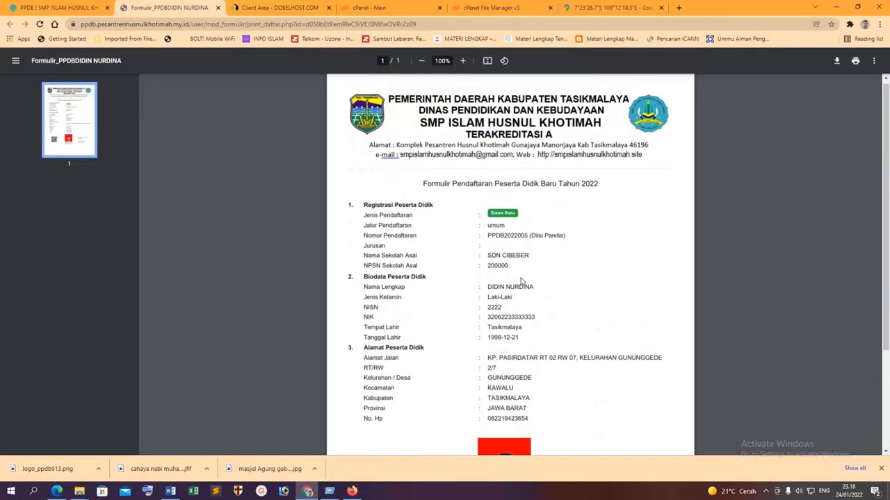
scroll(521, 282, down, 2)
scroll(521, 280, up, 1)
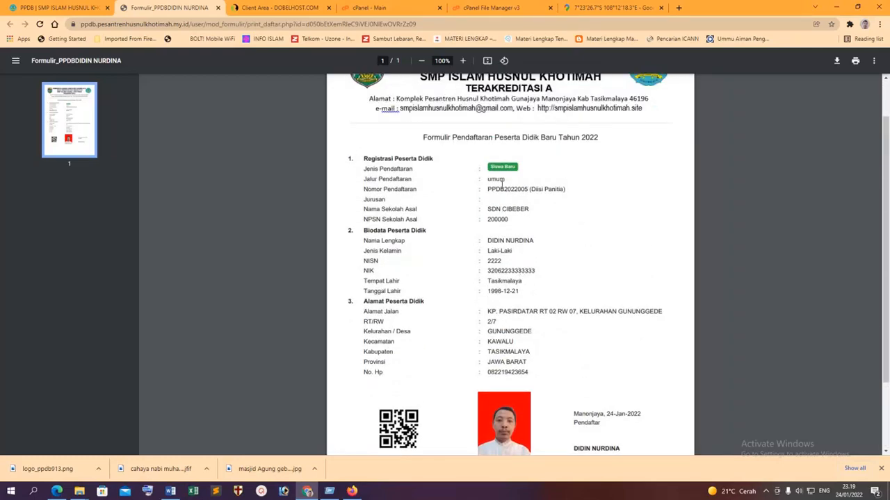
click(375, 7)
click(278, 7)
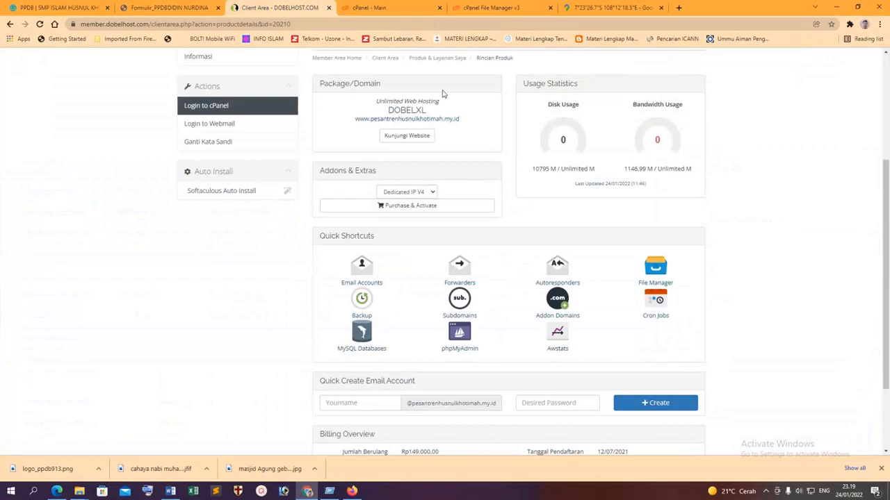
Open Select PHP Version from the Software section of cPanel's main page.
click(369, 7)
scroll(440, 310, down, 3)
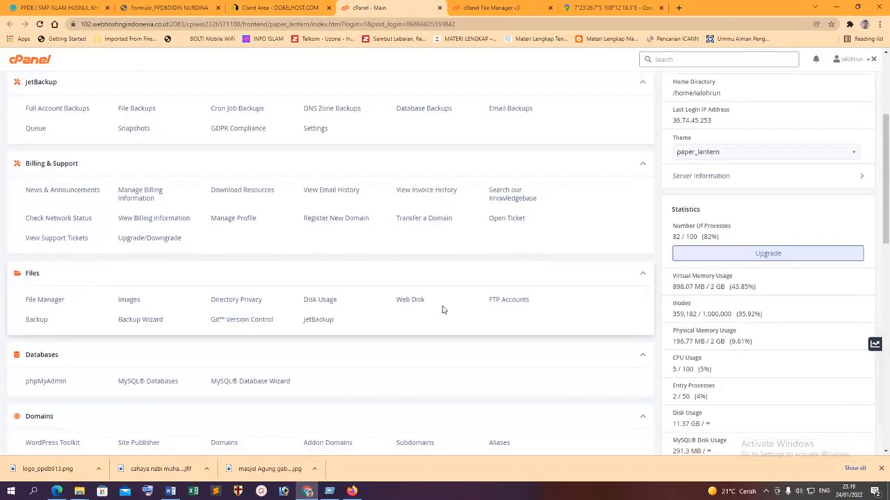
scroll(443, 310, down, 3)
scroll(443, 312, down, 3)
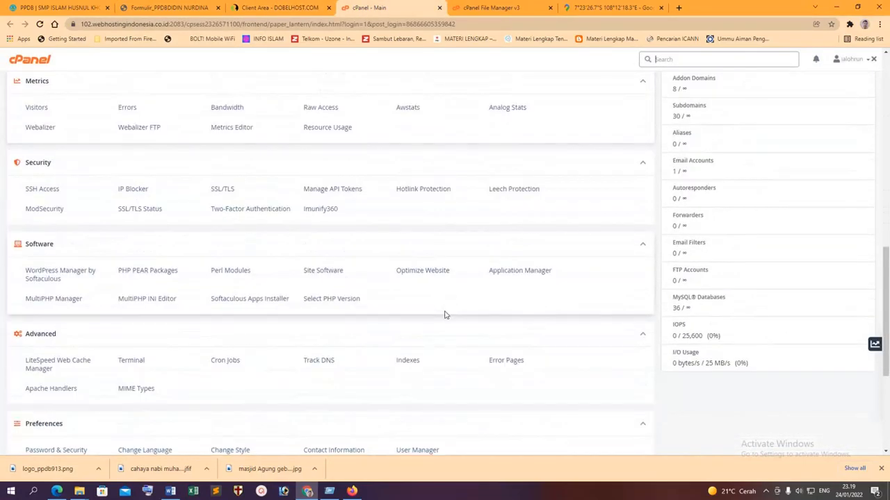
click(339, 299)
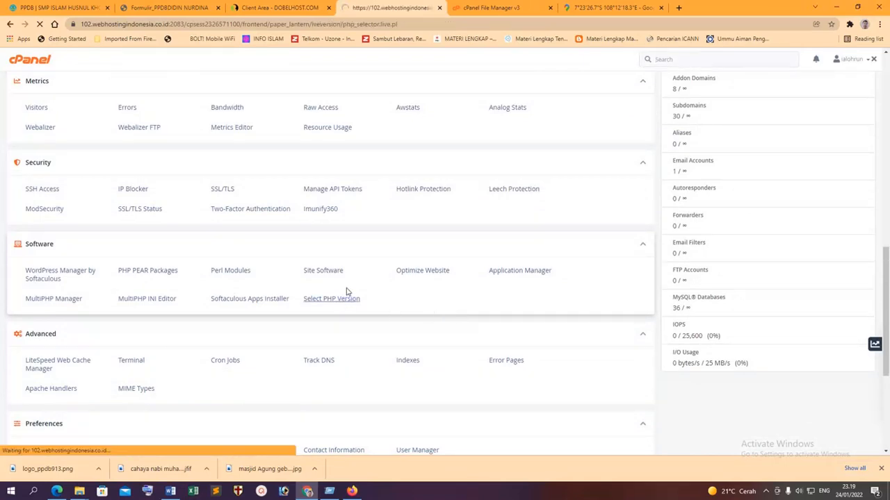
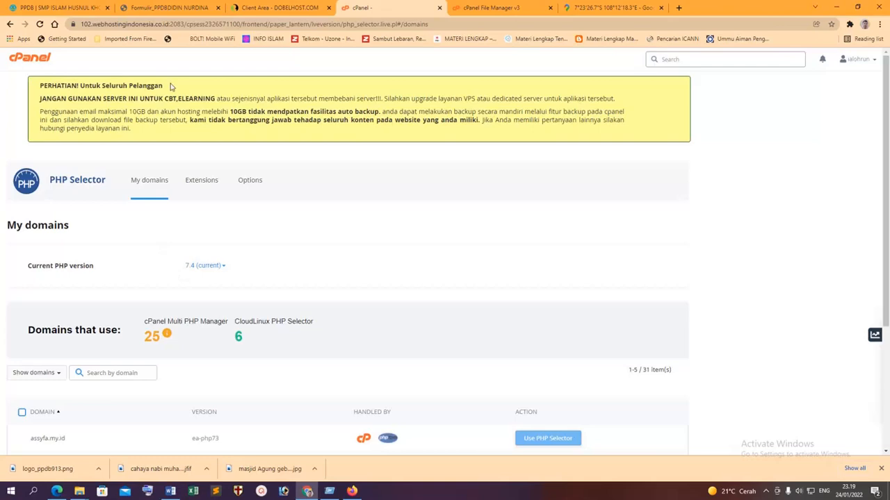
Close the downloaded registration form PDF and return to the PPDB registration-proof page.
click(151, 9)
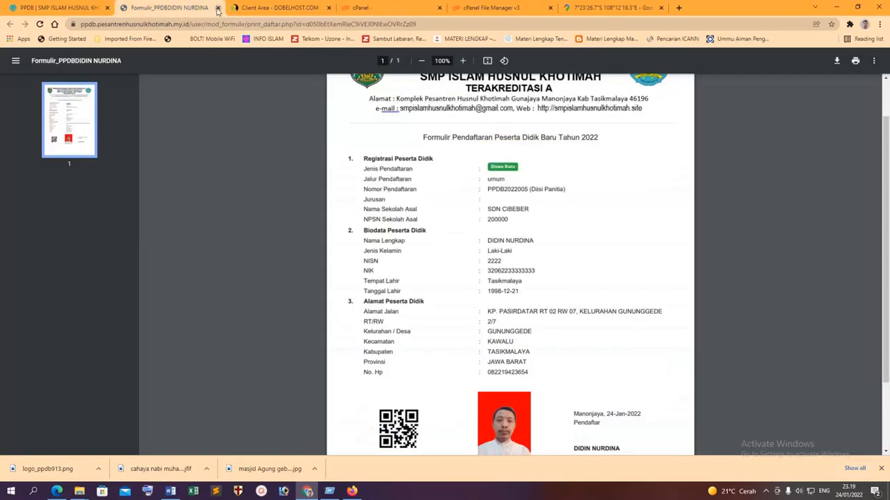
click(218, 7)
click(61, 5)
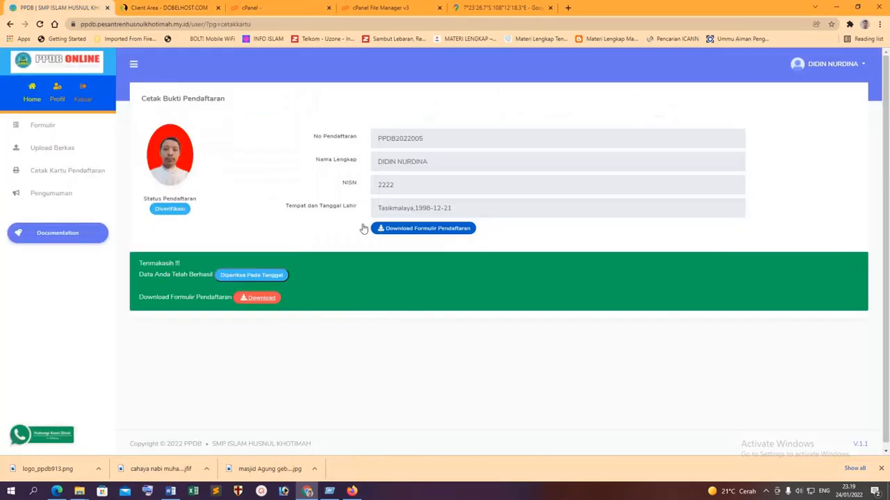
Open Upload Berkas and attach KK_20191113_0001 as the Kartu Keluarga image.
click(62, 178)
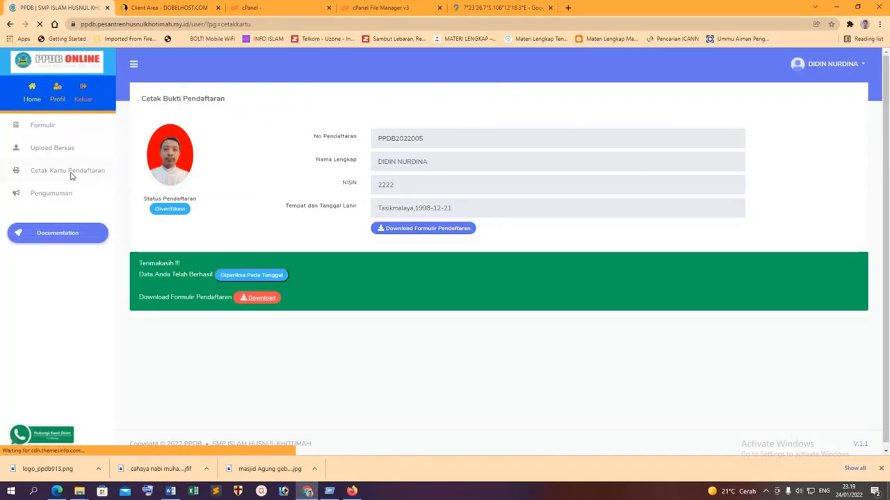
click(65, 151)
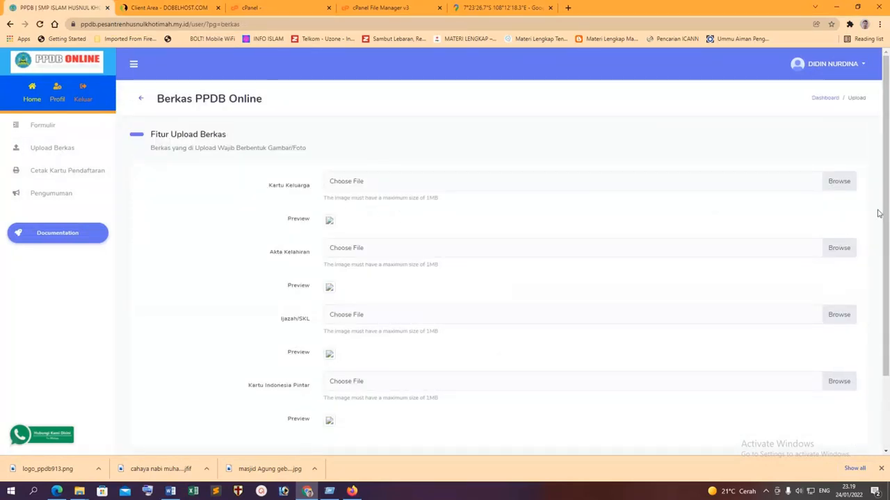
click(839, 183)
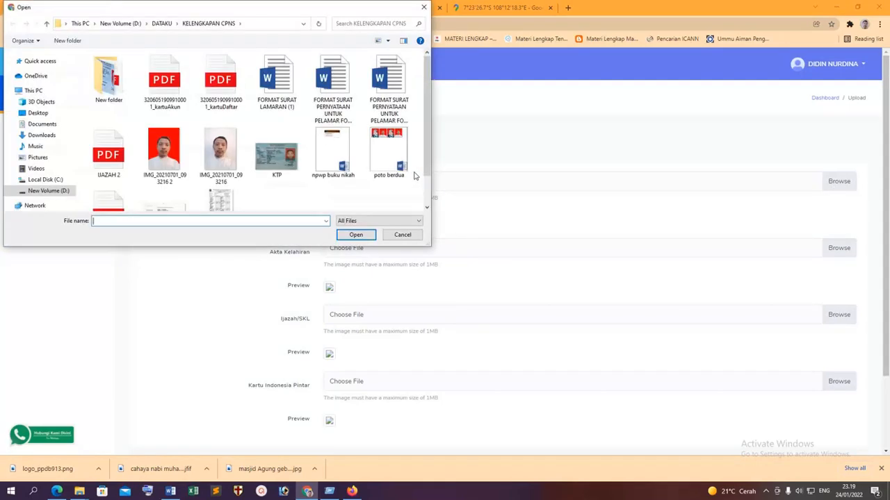
scroll(167, 182, down, 1)
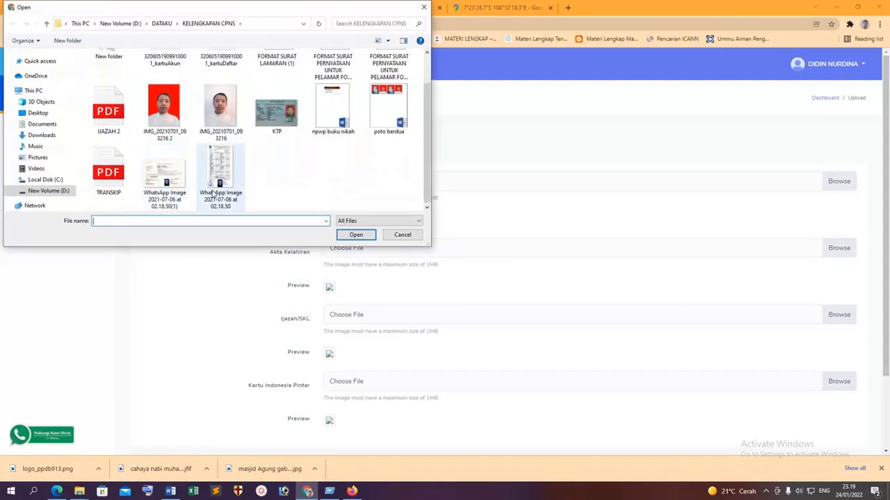
scroll(220, 195, up, 1)
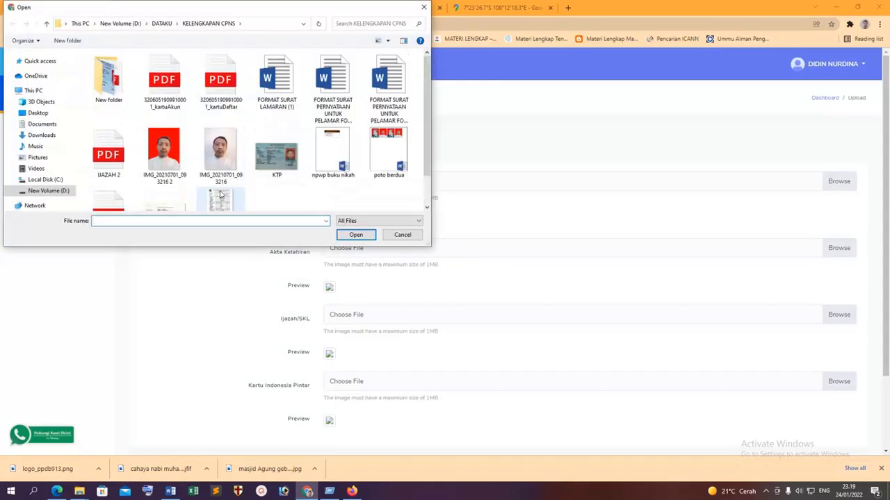
double_click(108, 76)
scroll(335, 203, down, 1)
click(337, 111)
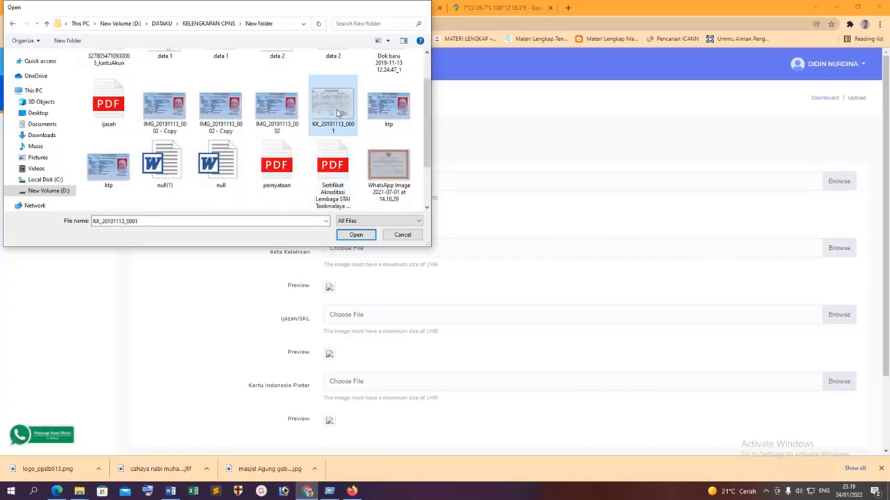
click(356, 235)
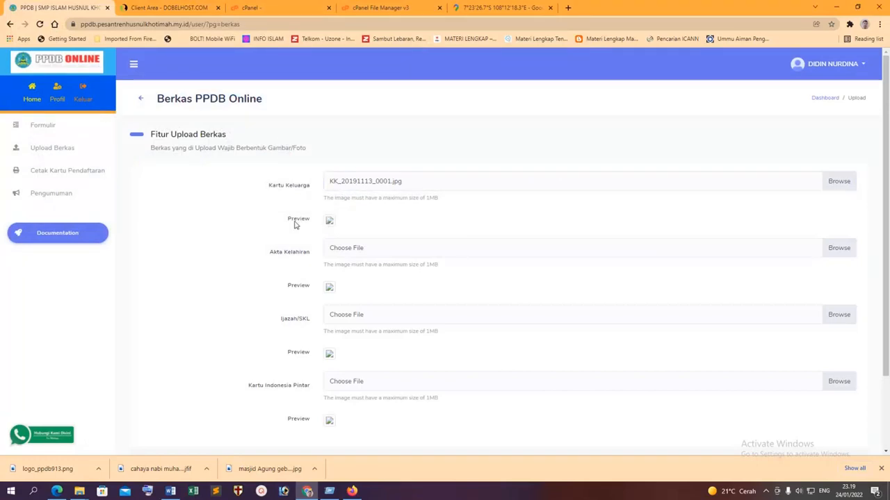
Attach WhatsApp images 14.18.29 and 14.18.34 and IMG_20191113_0002 - Copy for Akta, Ijazah/SKL and KIP.
click(345, 251)
scroll(303, 206, down, 3)
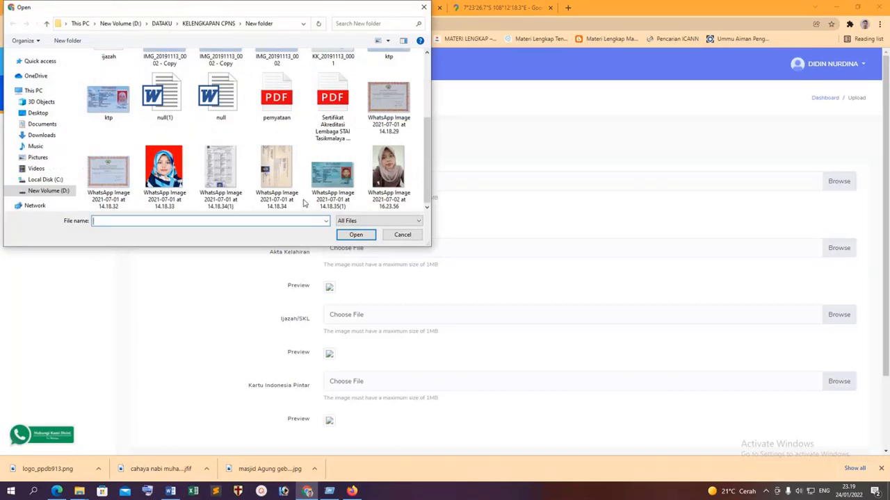
double_click(387, 104)
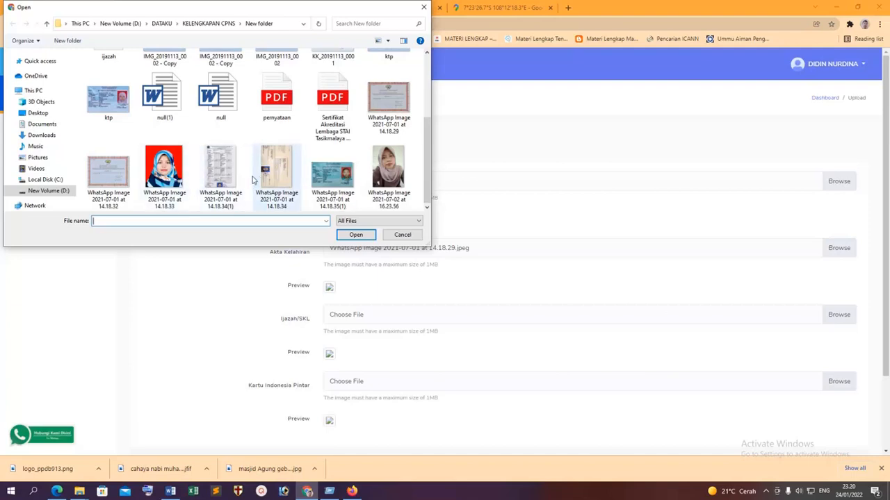
double_click(265, 180)
scroll(445, 316, down, 2)
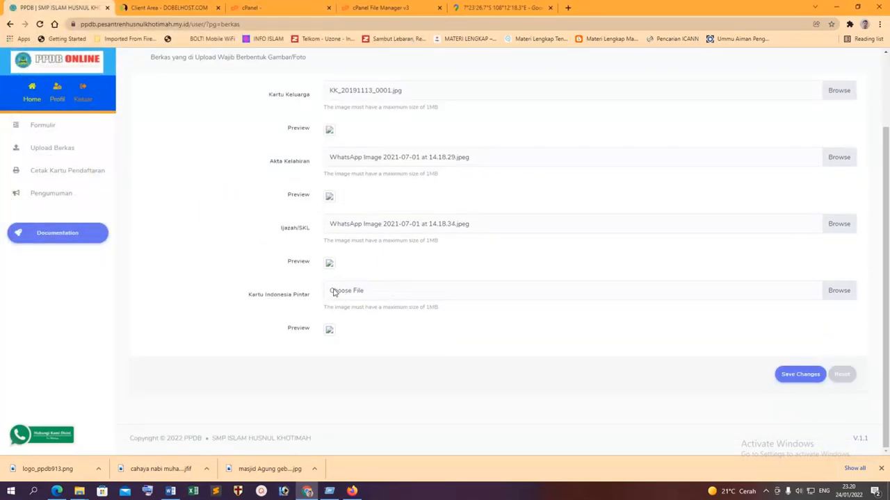
click(334, 292)
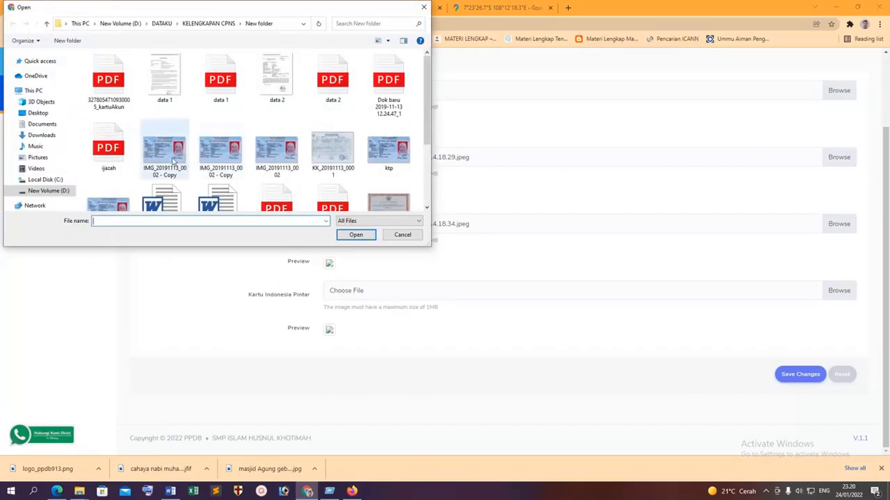
double_click(165, 153)
Save the four documents, check their previews, and go back to the student dashboard.
click(796, 374)
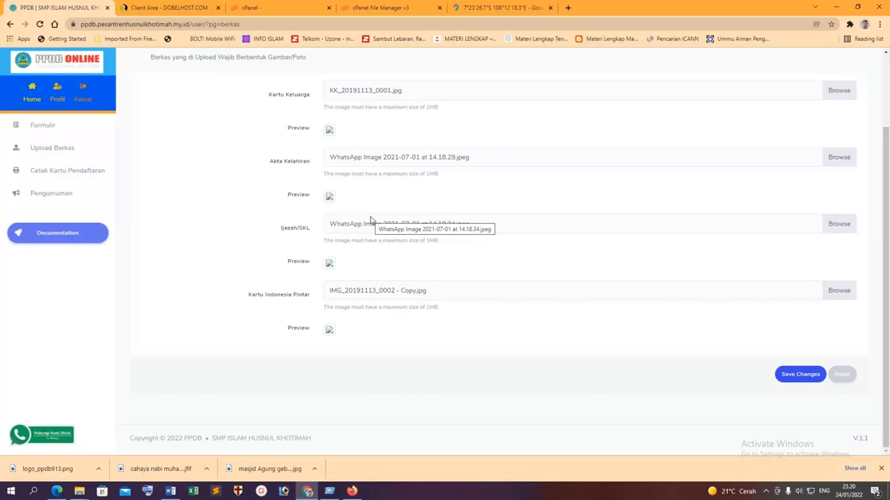
scroll(666, 332, up, 2)
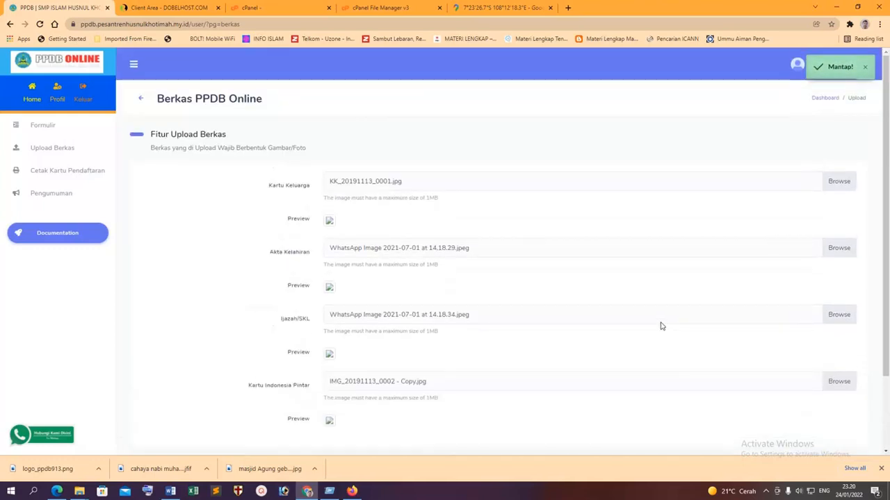
scroll(437, 299, down, 5)
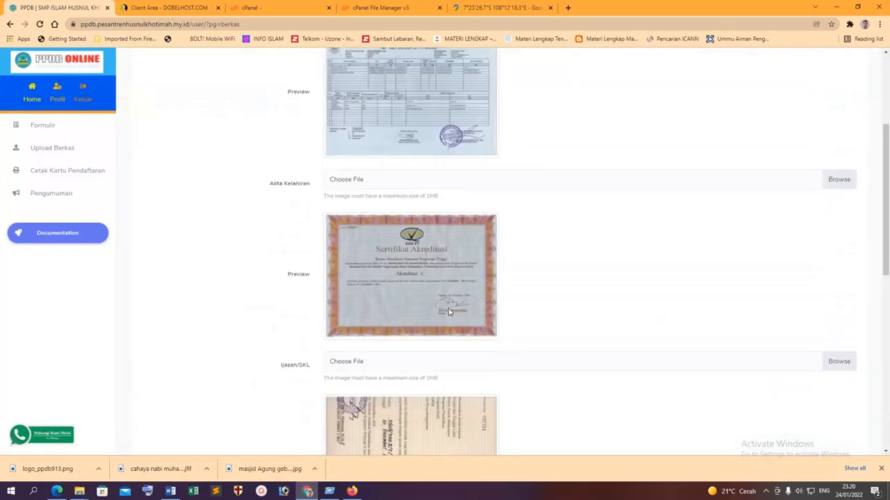
scroll(451, 303, down, 3)
scroll(451, 303, up, 6)
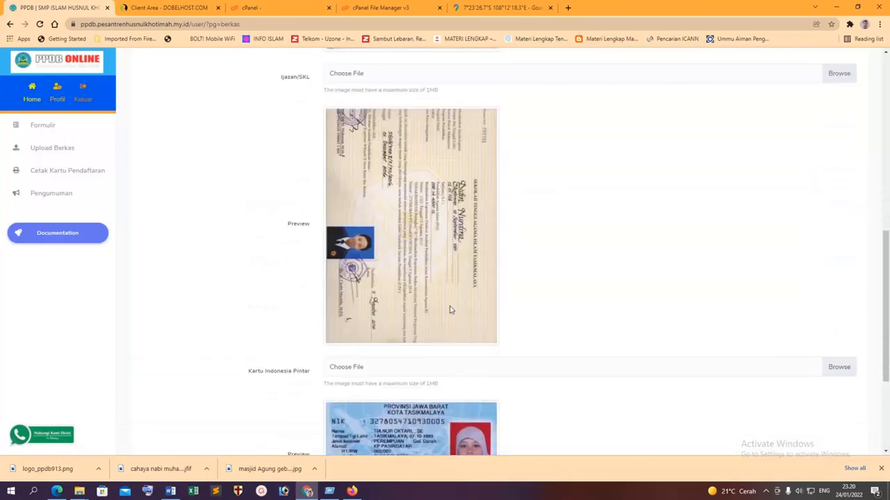
scroll(451, 303, up, 3)
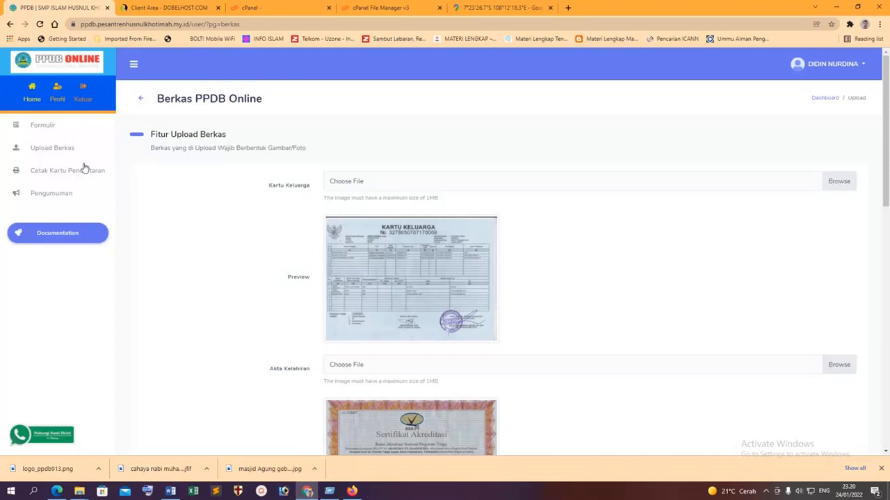
click(31, 97)
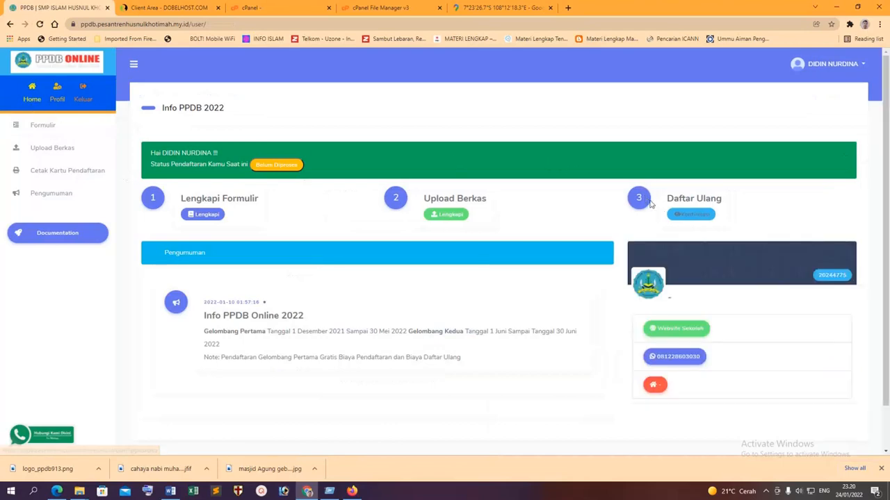
Try Daftar Ulang from the dashboard and dismiss the warning that status is still processing.
click(680, 215)
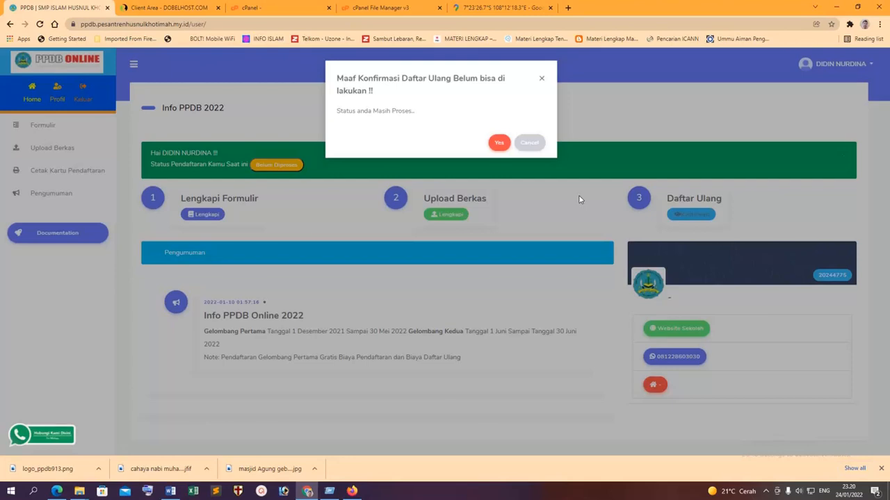
click(531, 144)
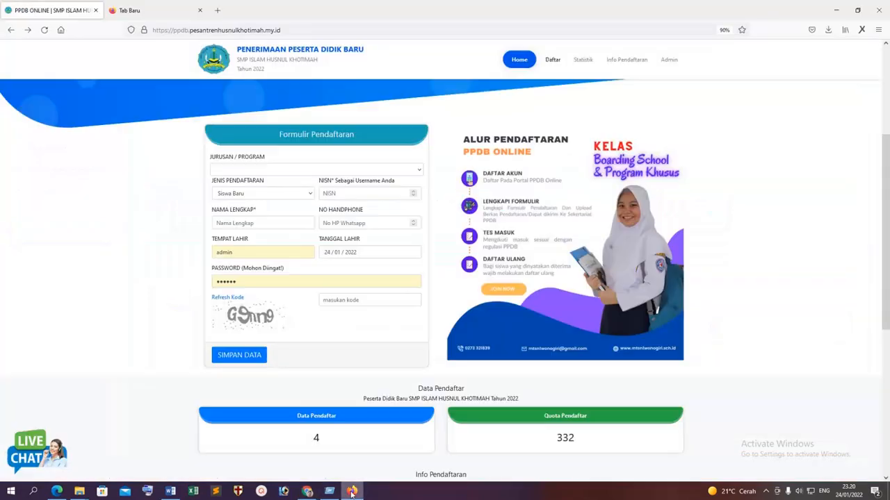
In the admin Semua Data list, change the fifth applicant's status from Diverifikasi to Diterima.
click(352, 491)
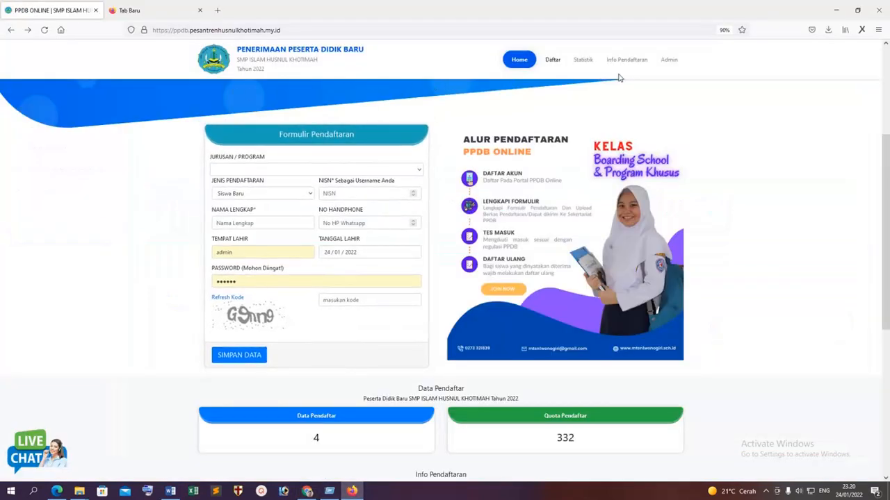
click(669, 60)
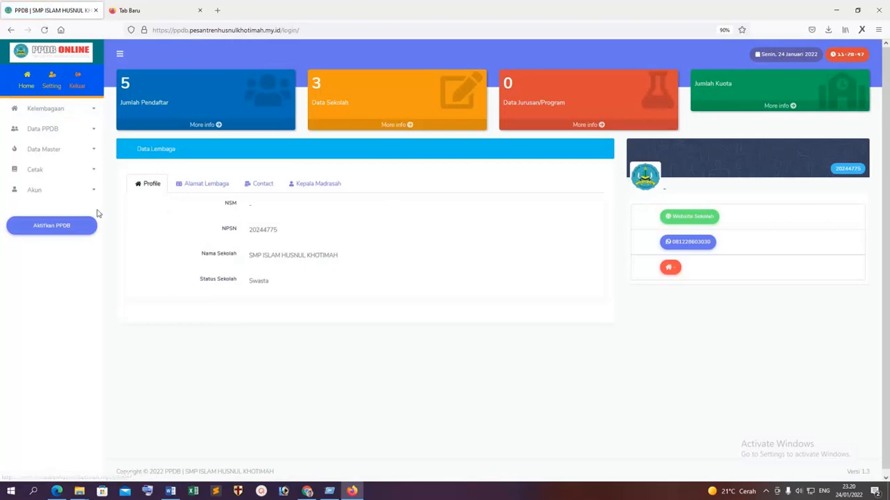
click(54, 136)
click(49, 145)
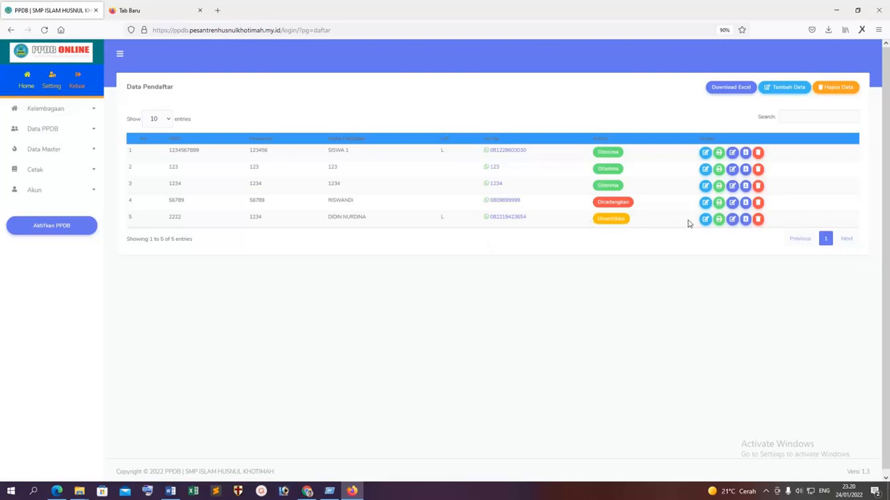
click(731, 220)
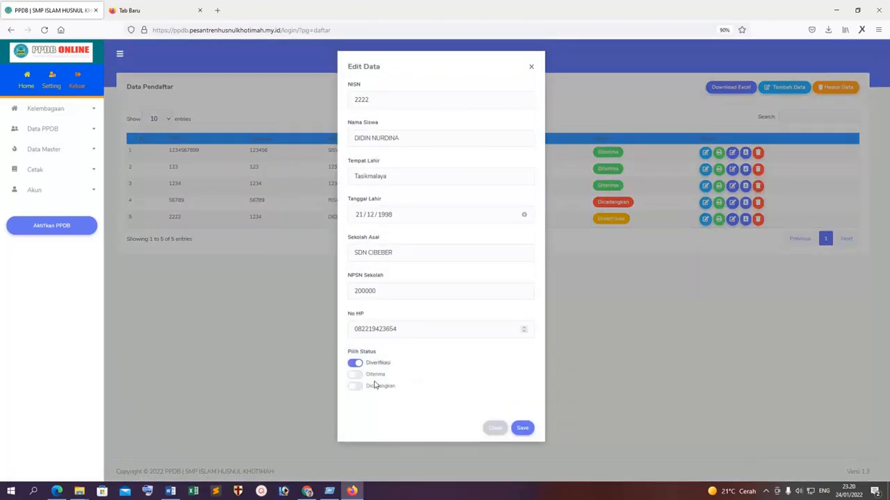
click(358, 376)
click(522, 428)
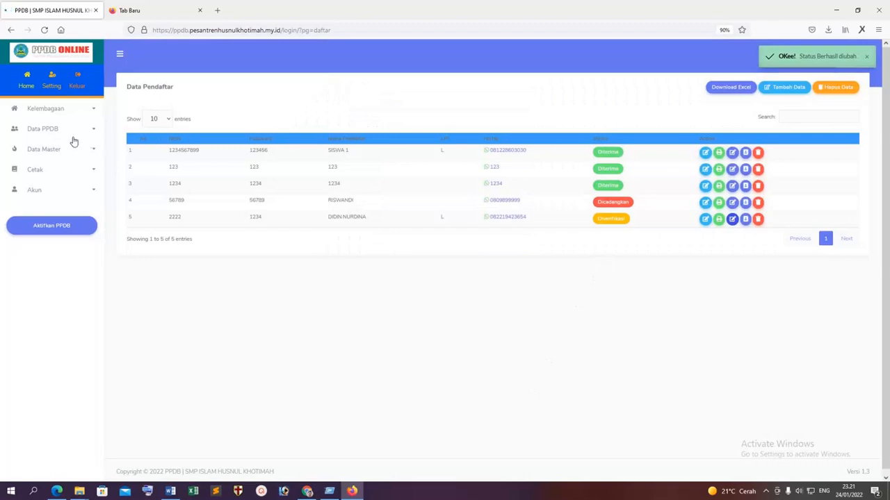
click(74, 133)
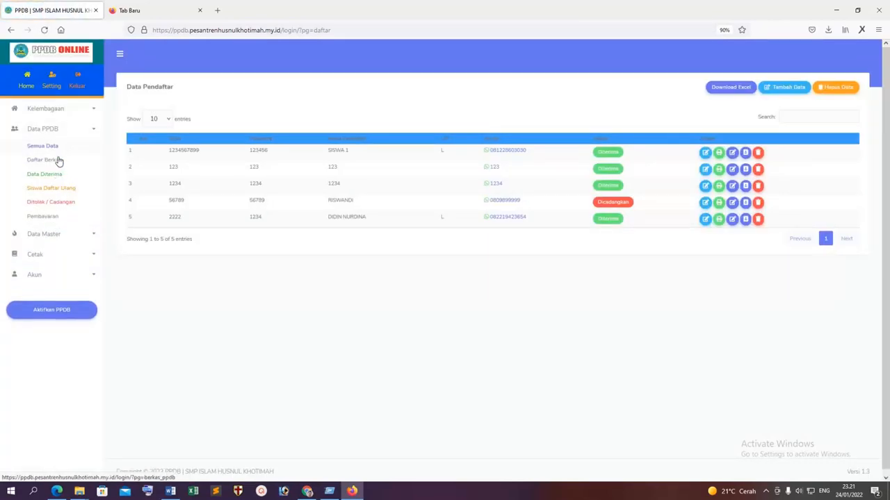
Look over the admin payments page and the applicants' uploaded-files list, Daftar Berkas.
click(46, 220)
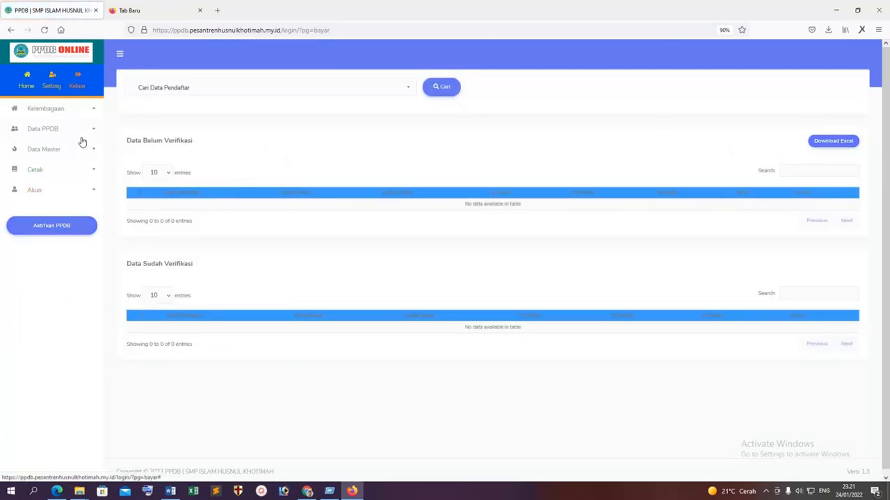
click(56, 154)
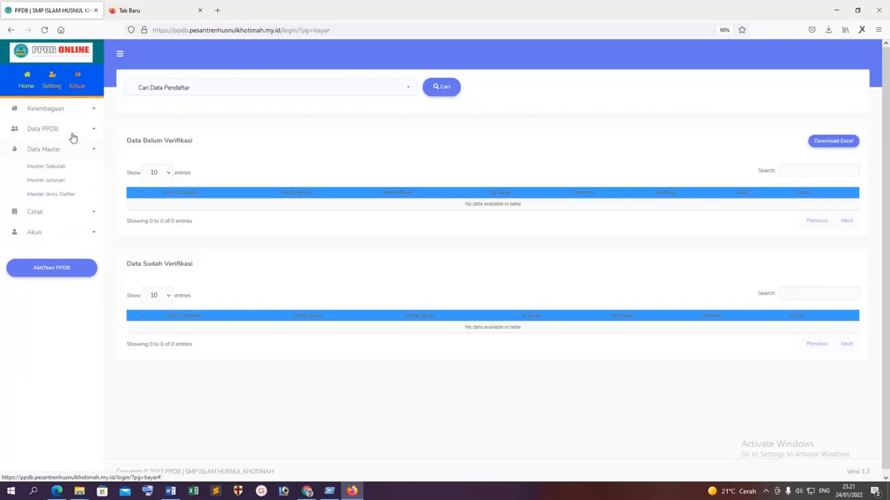
click(73, 135)
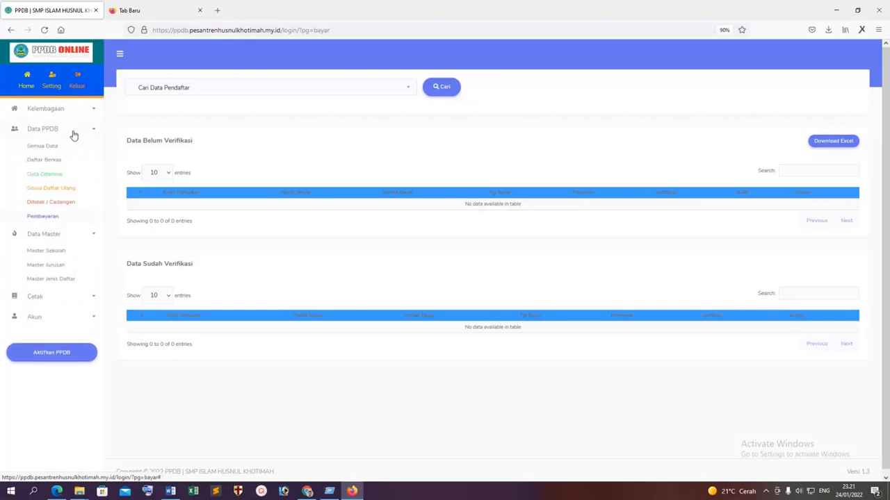
click(42, 217)
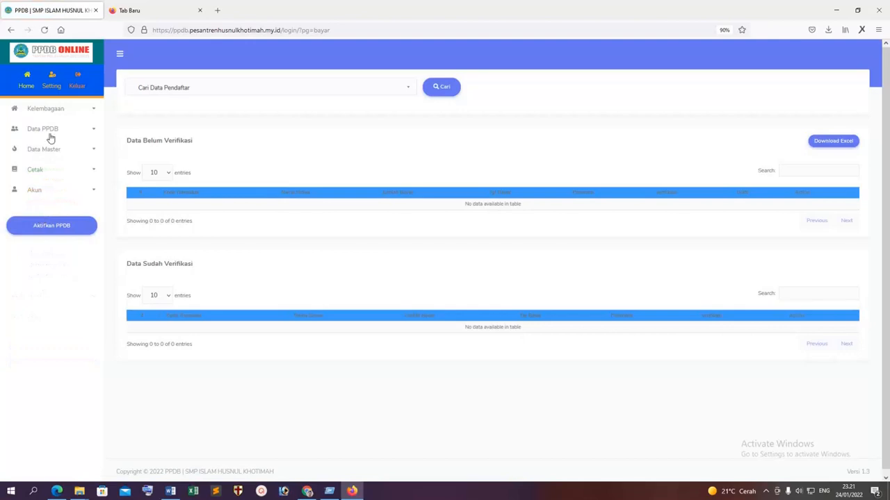
click(73, 114)
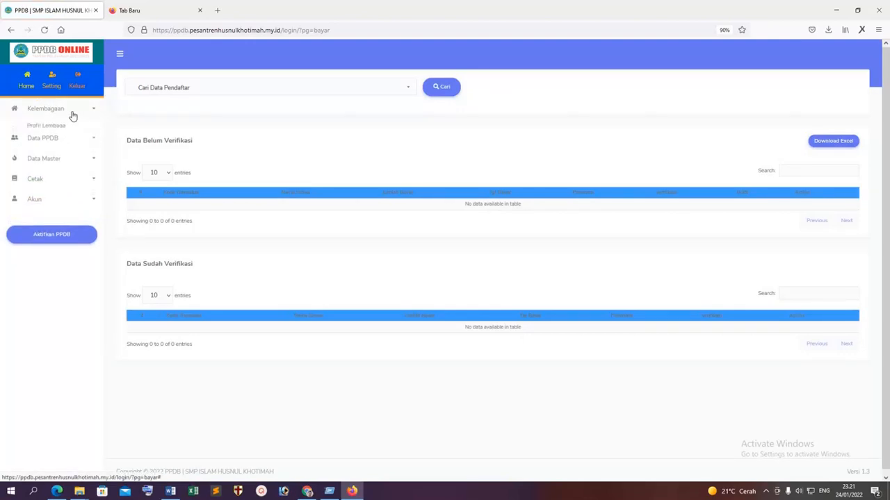
click(47, 141)
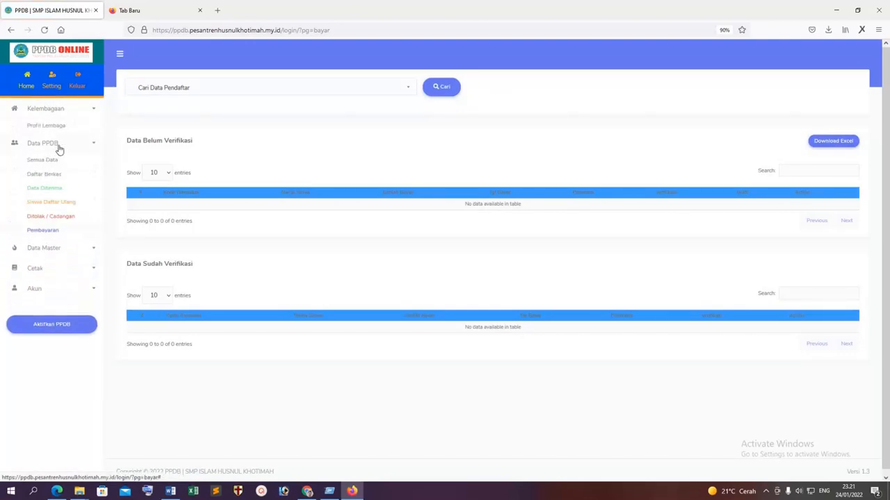
click(46, 177)
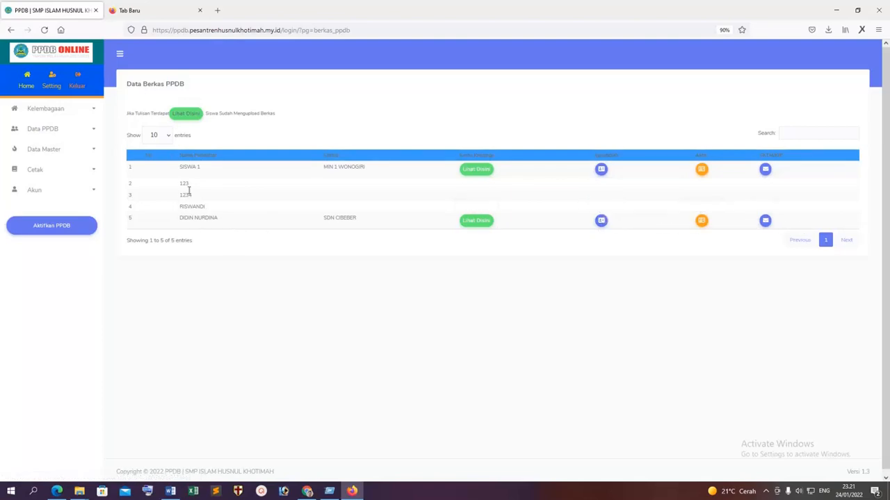
Review Profil Lembaga, Data Diterima and Siswa Daftar Ulang, then return to the student portal.
click(58, 109)
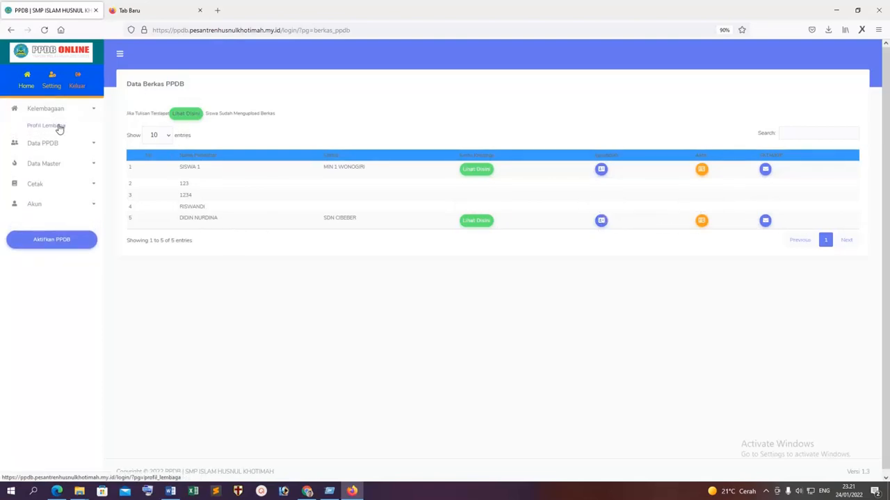
click(59, 128)
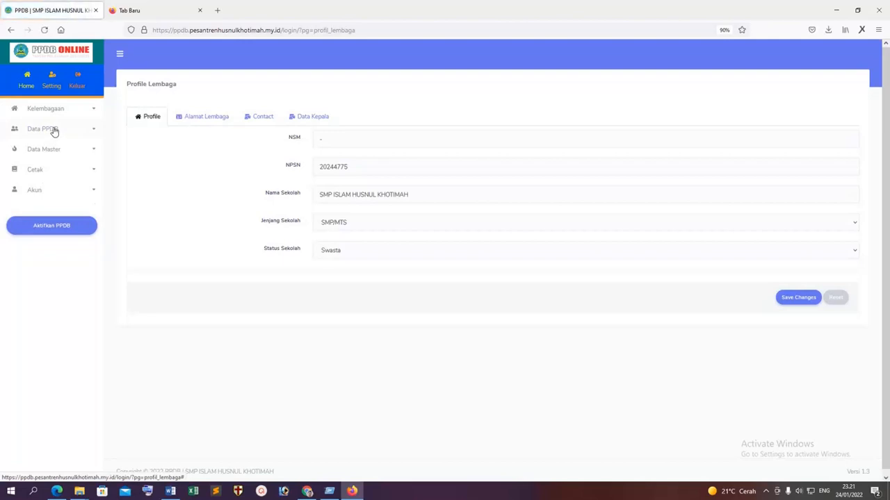
click(54, 130)
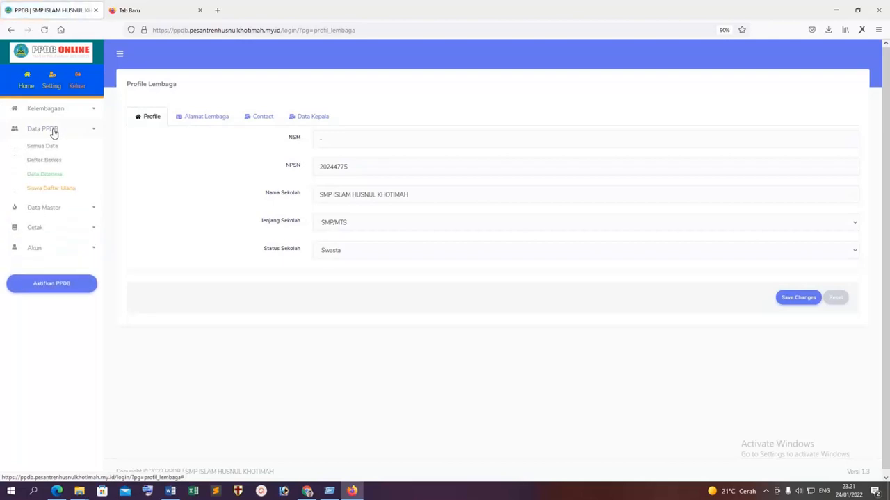
click(50, 180)
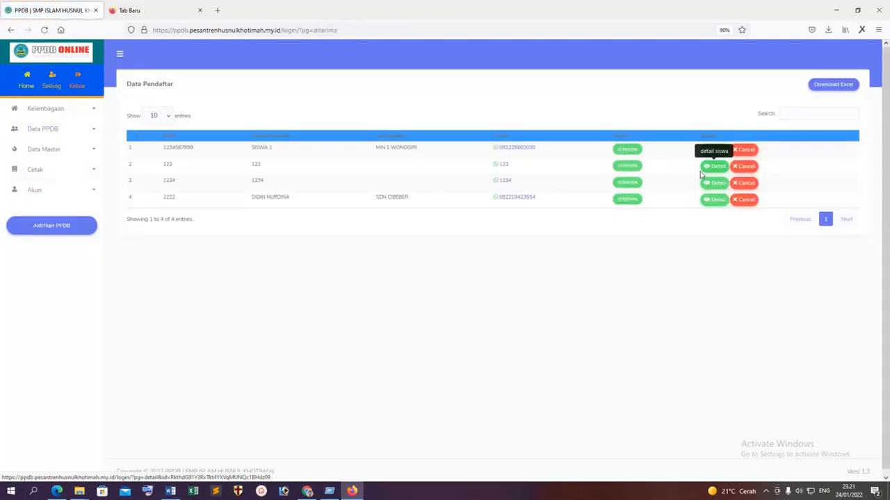
click(54, 130)
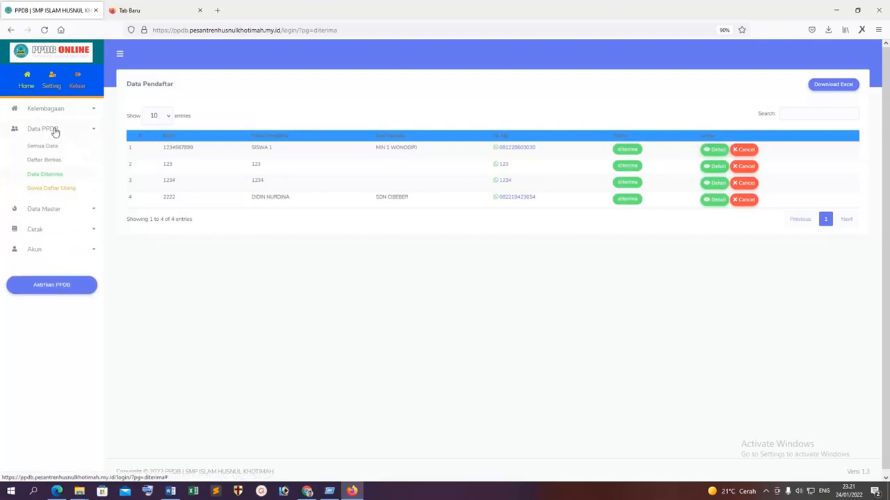
click(48, 191)
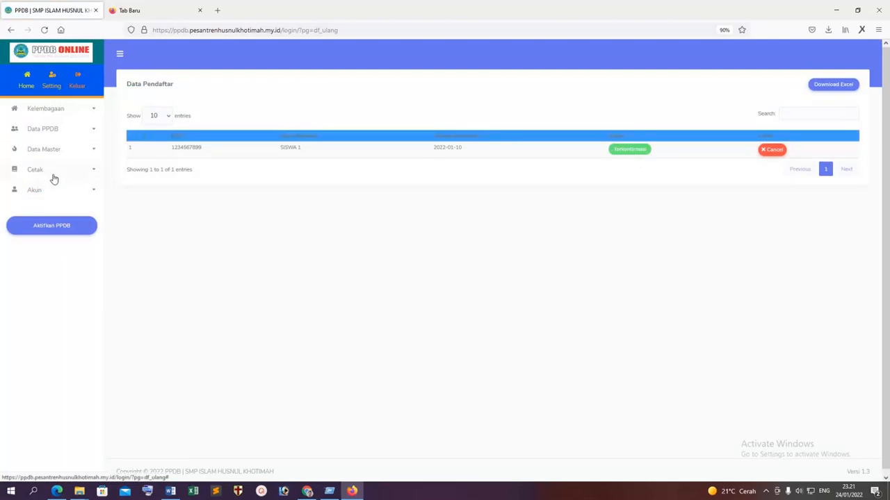
click(53, 132)
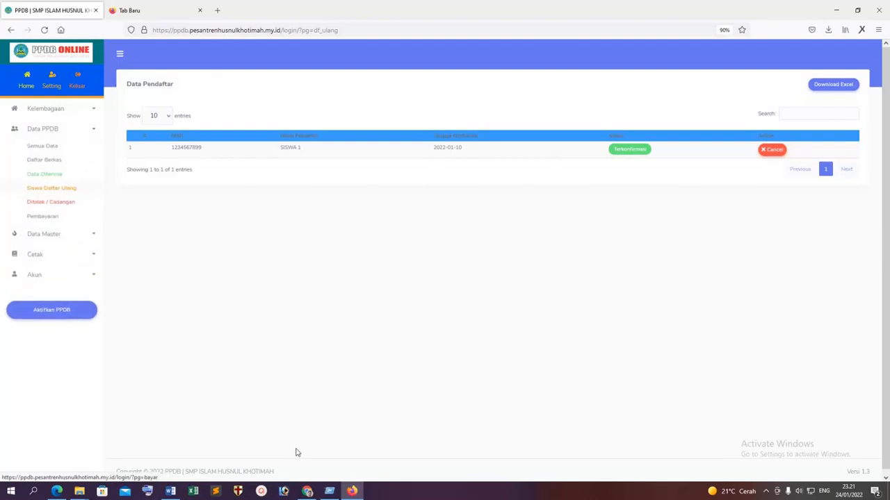
click(307, 491)
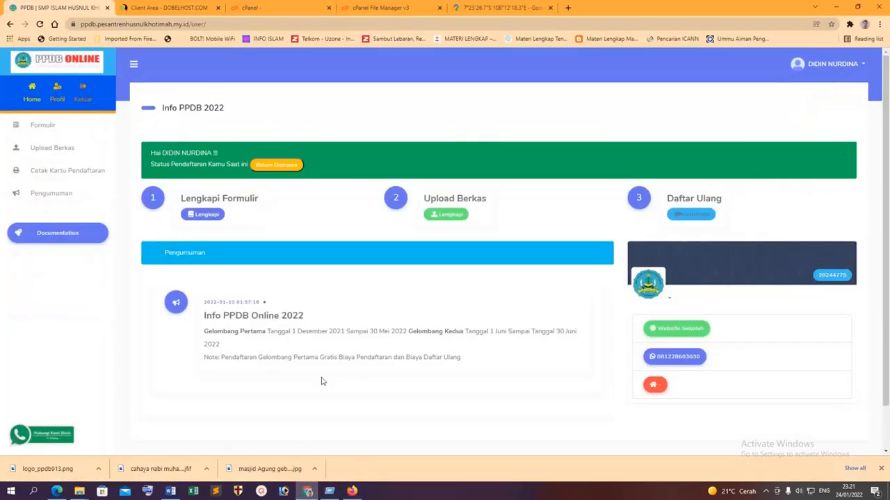
Confirm the student's re-registration data under Daftar Ulang > Konfirmasi Data, then return to the admin window.
click(40, 23)
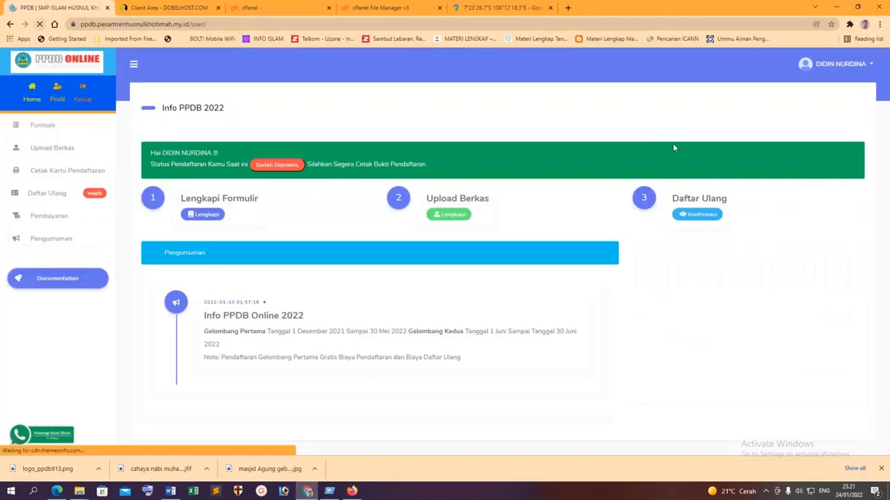
click(698, 216)
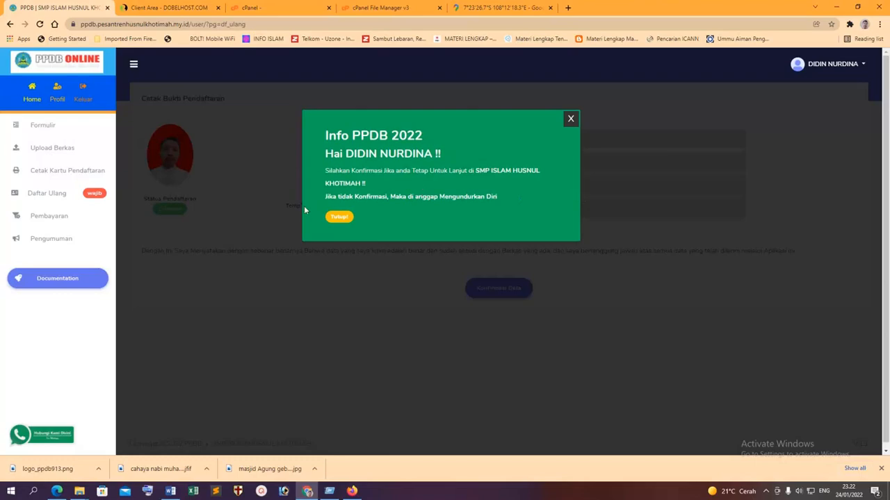
click(338, 217)
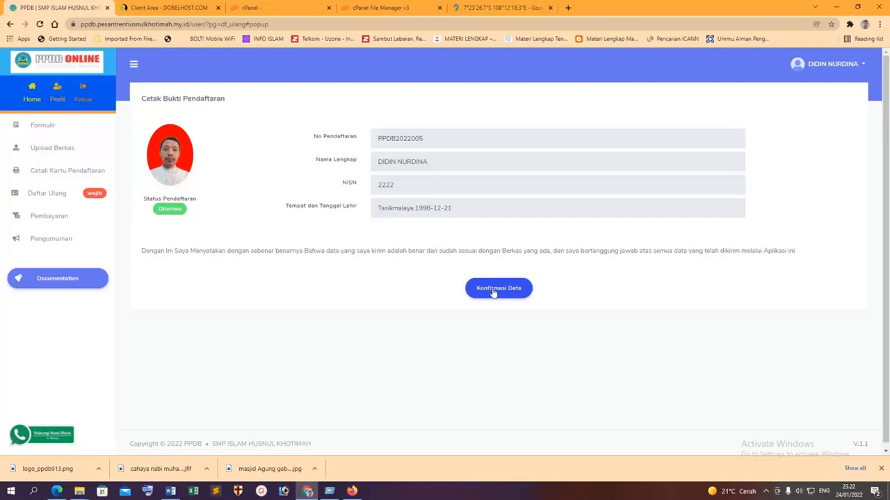
click(487, 292)
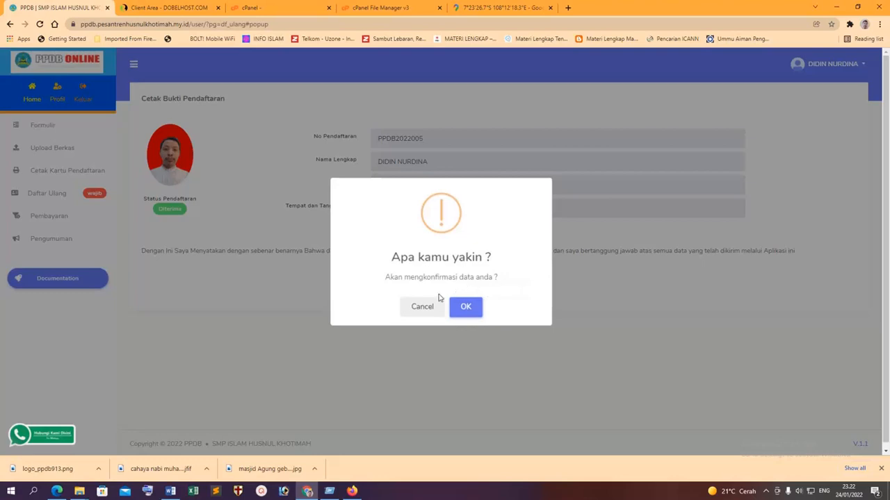
click(466, 307)
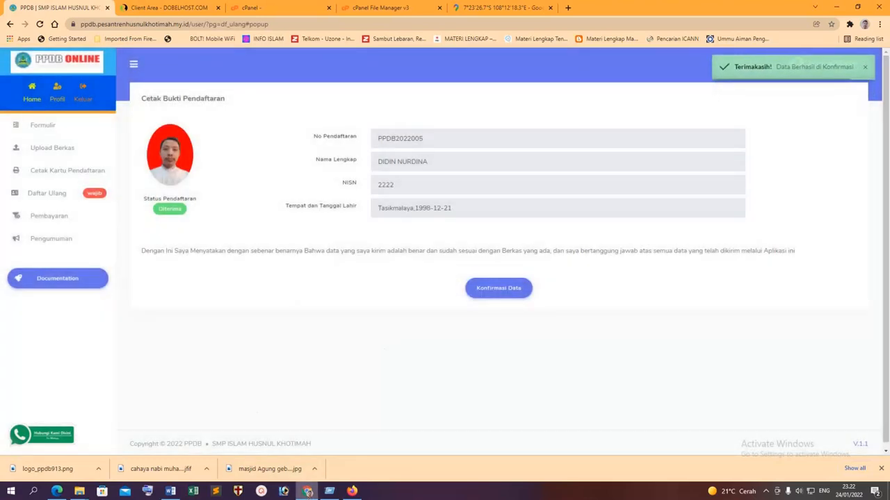
click(351, 491)
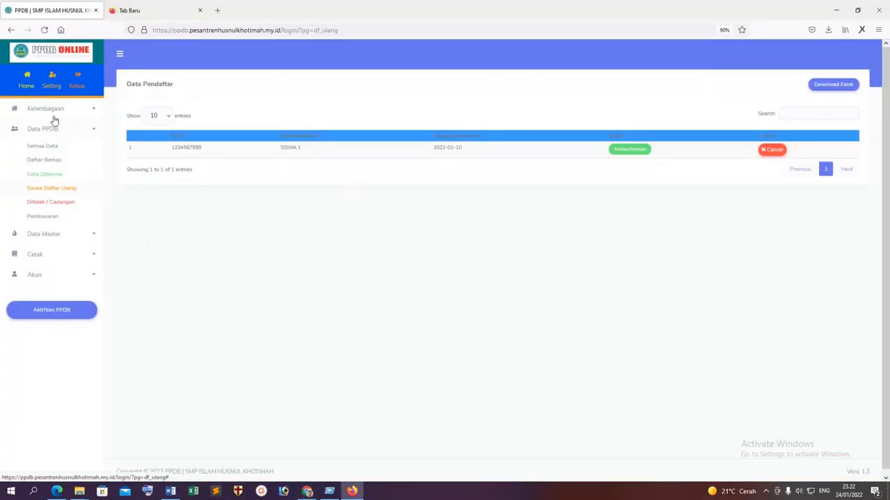
Reload Siswa Daftar Ulang, then browse the Ditolak/Cadangan list and the Pembayaran page.
click(44, 30)
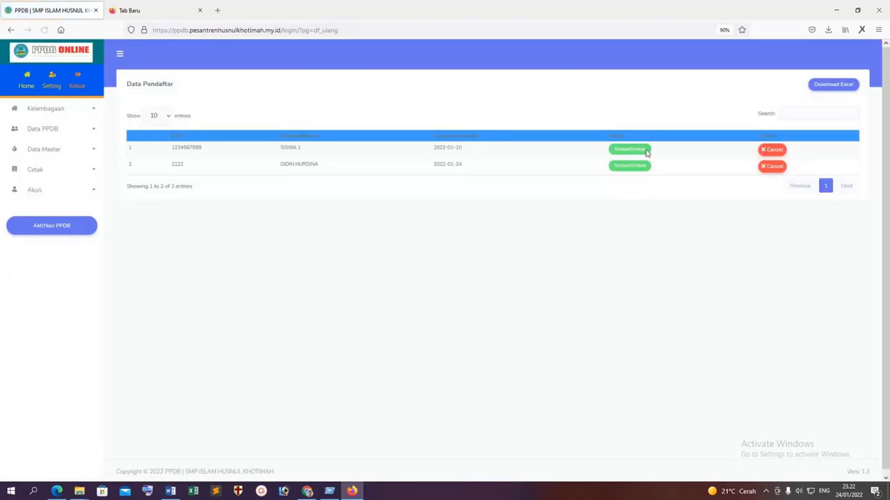
click(64, 136)
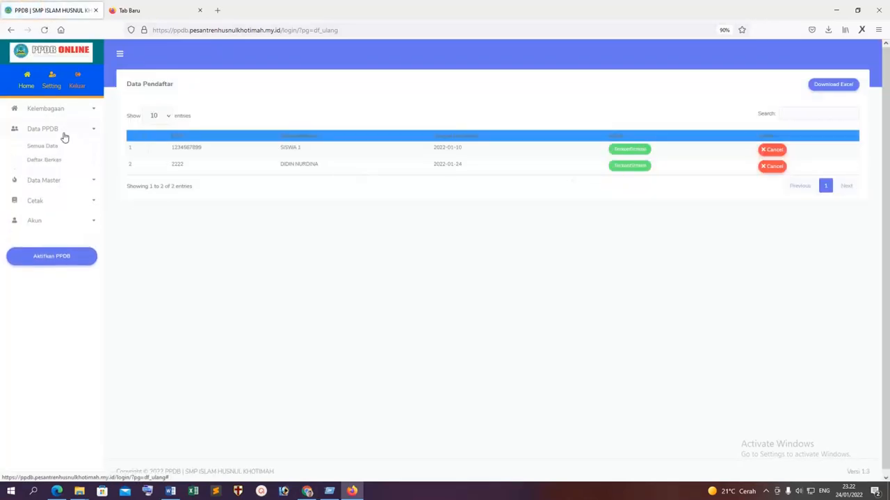
click(49, 202)
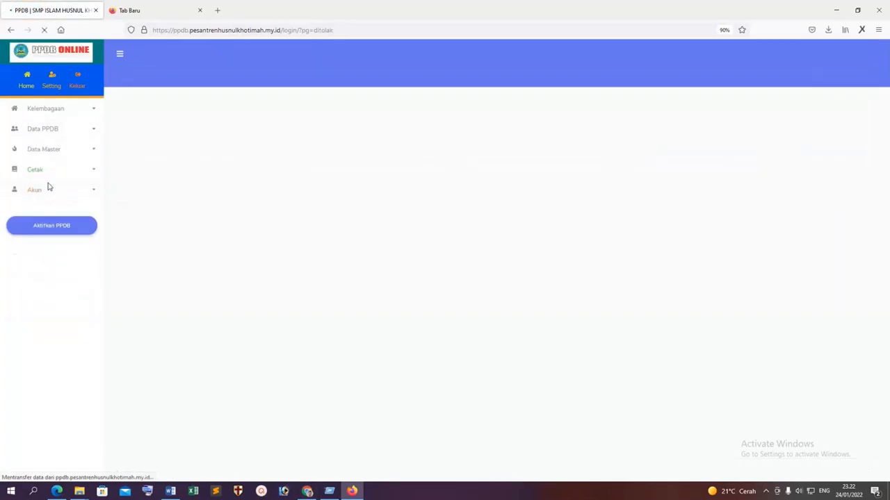
click(61, 130)
click(43, 217)
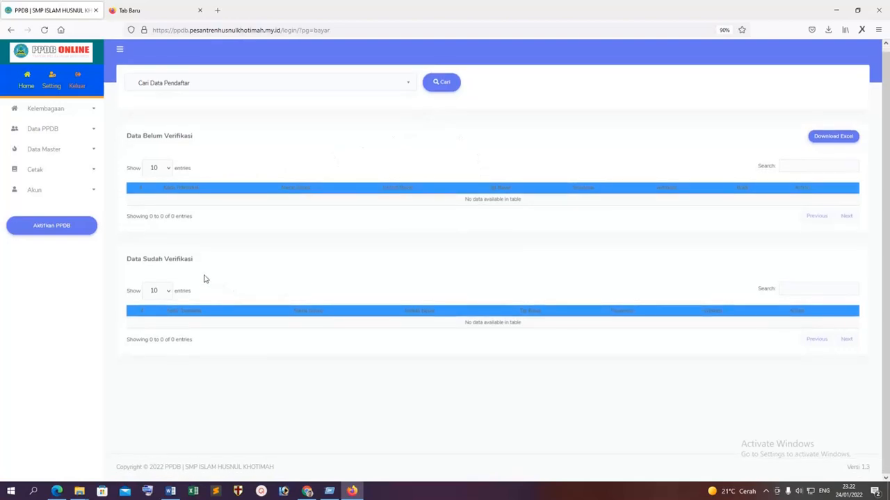
click(46, 149)
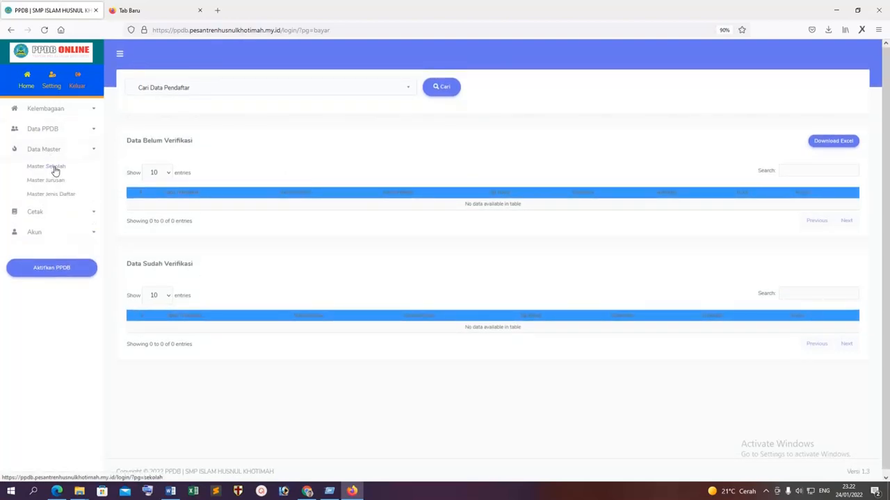
click(63, 131)
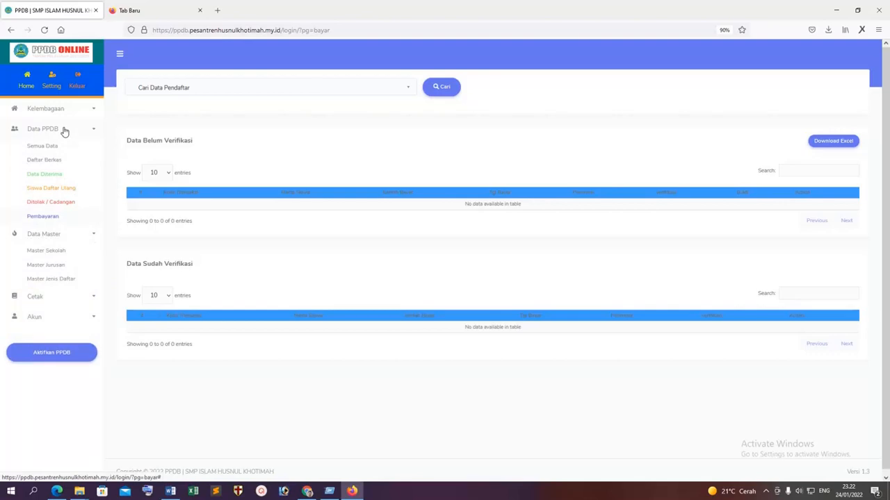
click(49, 219)
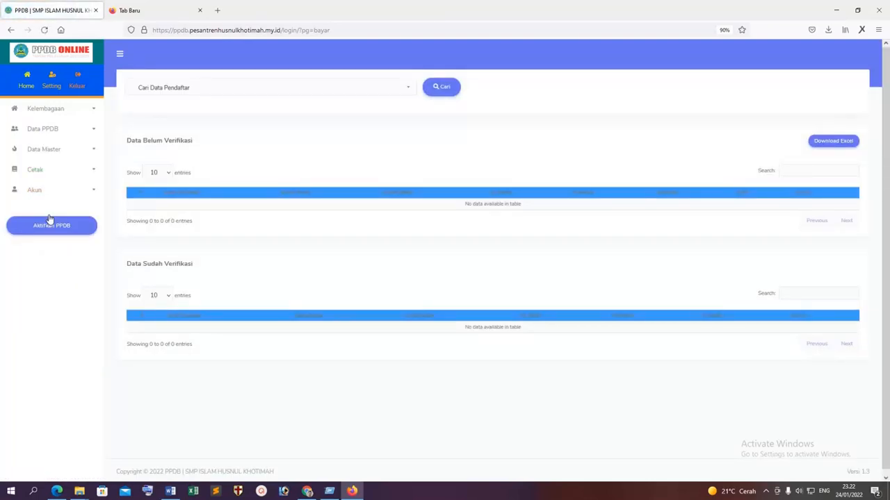
Browse the Data Master and Cetak menus, Setting, and Akun > Akun Admin, then return to Chrome.
click(48, 153)
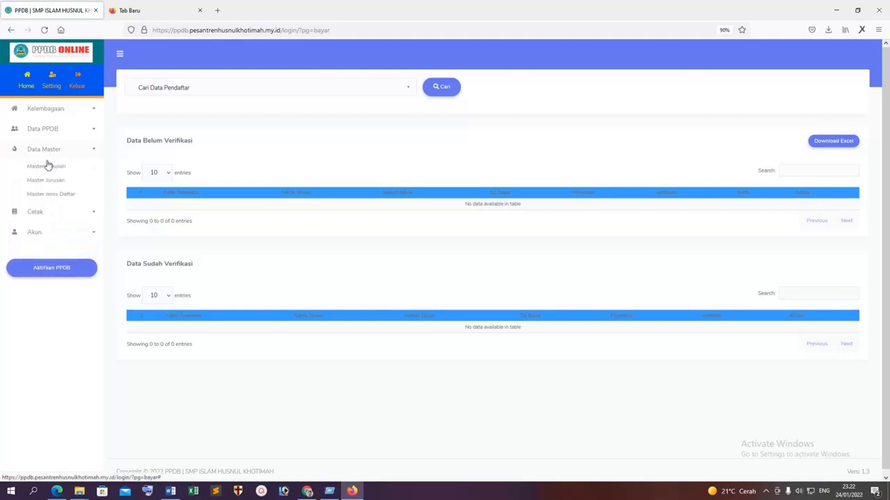
click(33, 211)
click(43, 151)
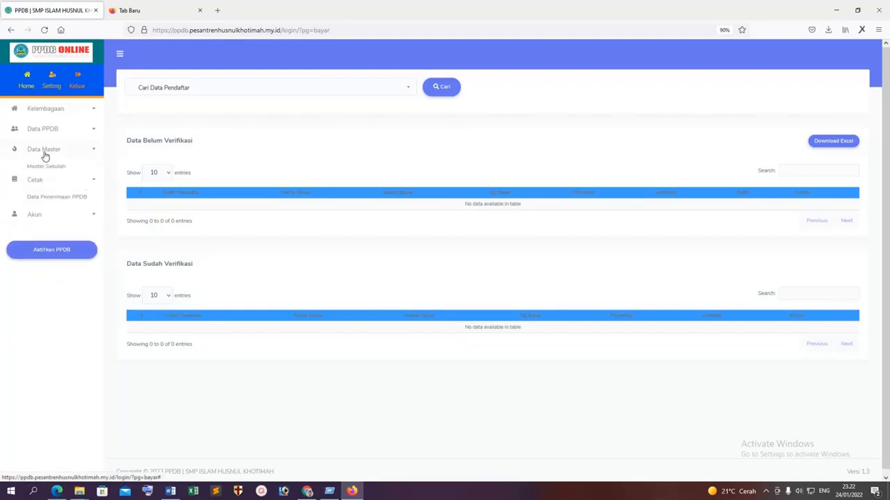
click(43, 155)
click(91, 132)
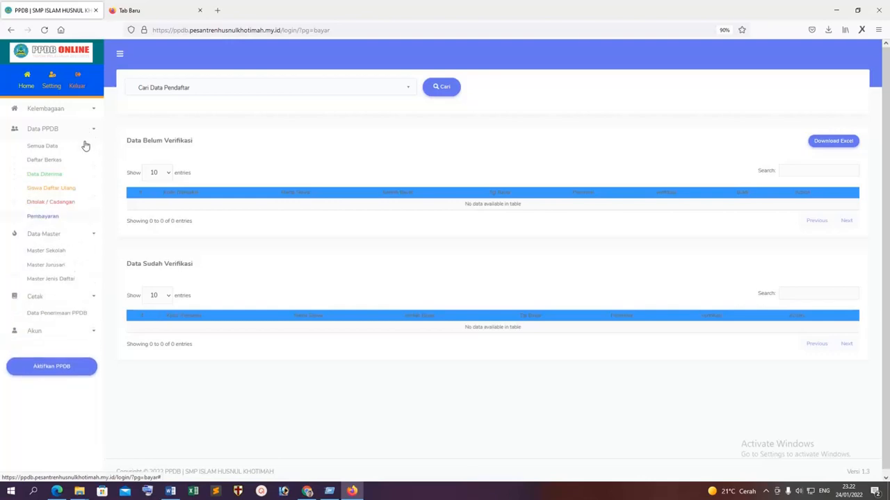
click(52, 87)
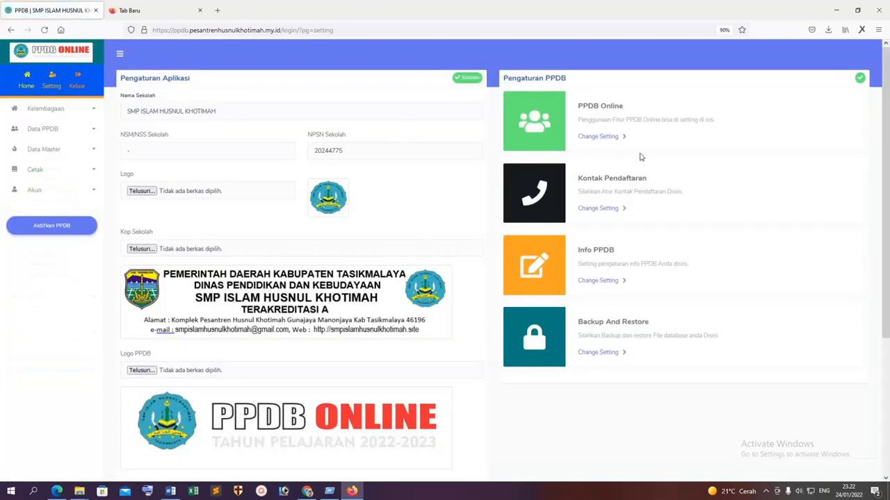
scroll(672, 228, down, 4)
scroll(671, 229, up, 5)
click(38, 193)
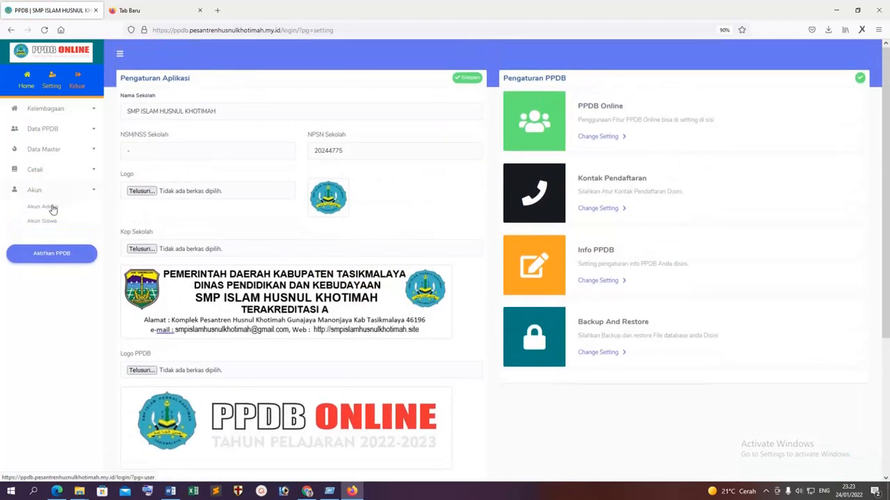
click(54, 205)
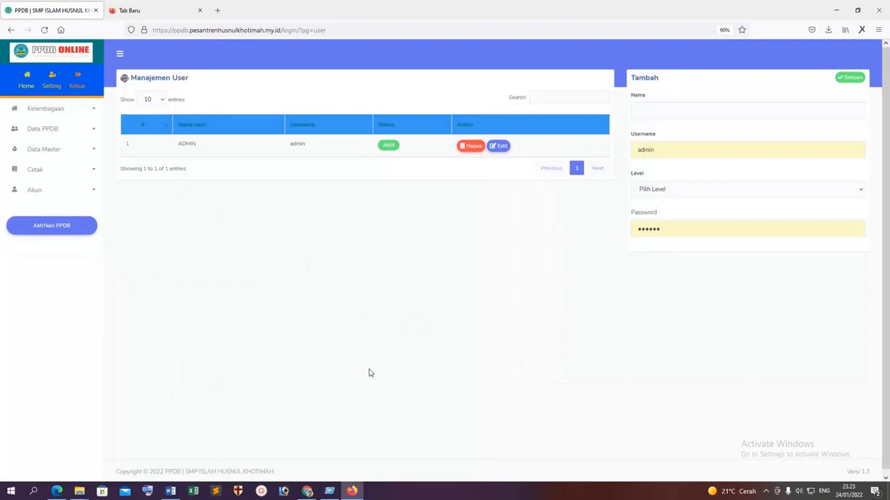
click(307, 491)
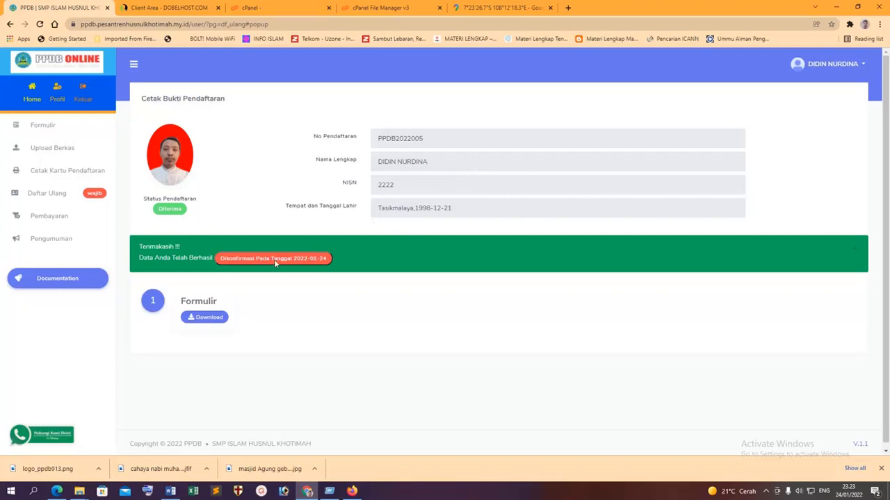
click(209, 321)
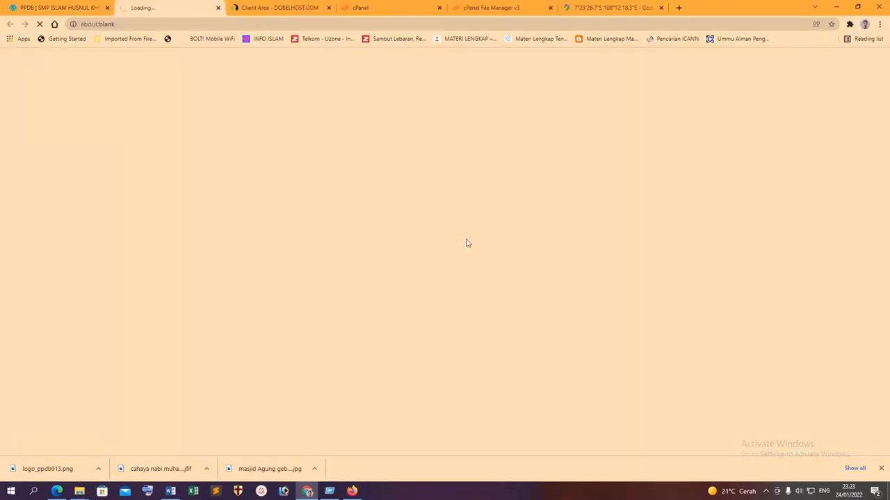
click(64, 7)
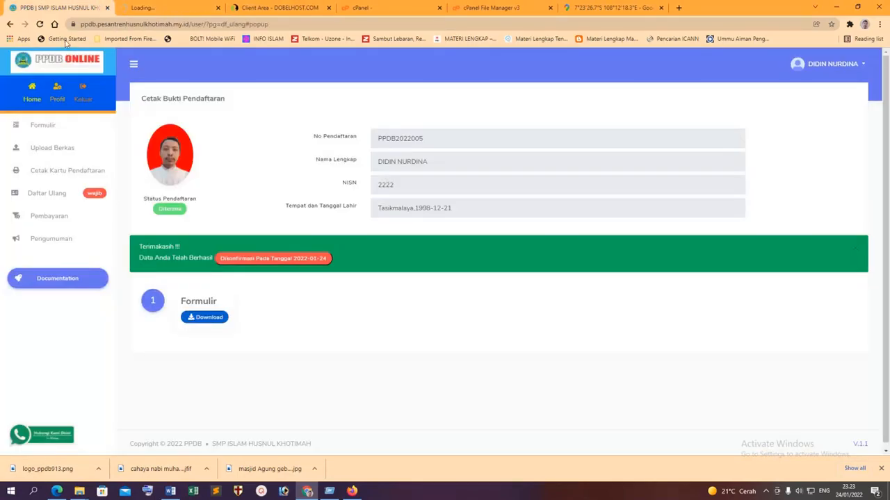
click(33, 98)
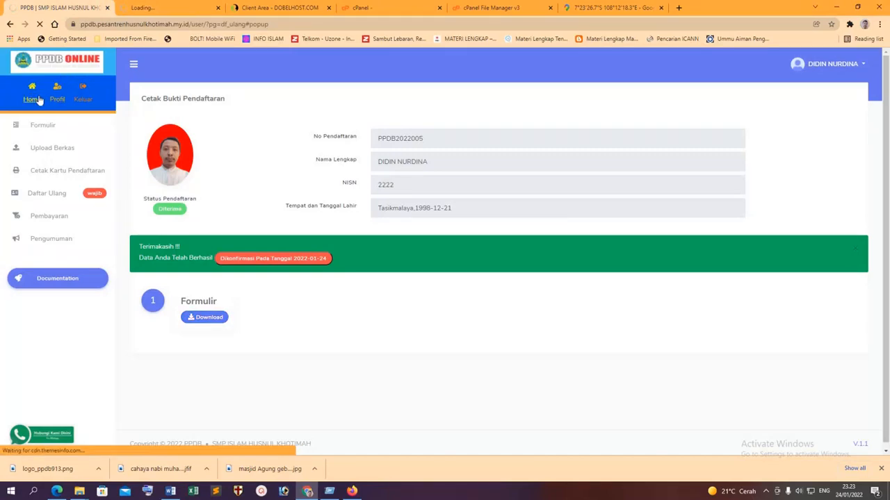
click(62, 200)
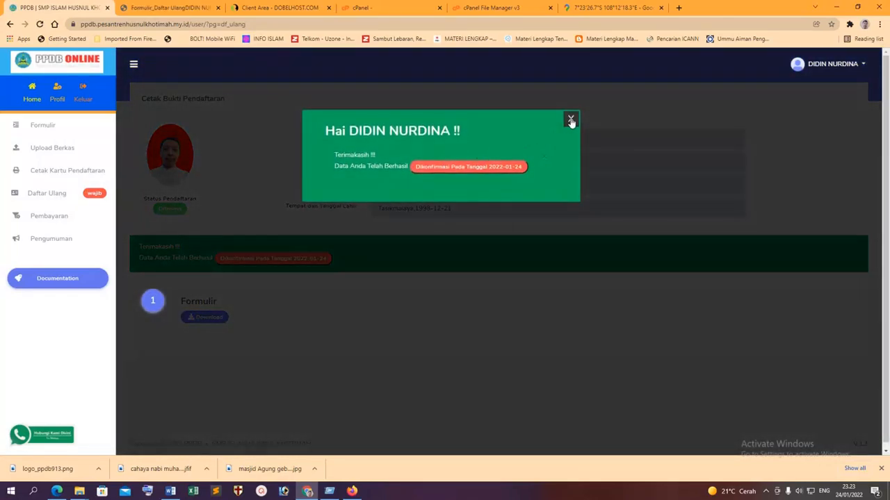
click(571, 120)
click(161, 7)
scroll(286, 167, down, 1)
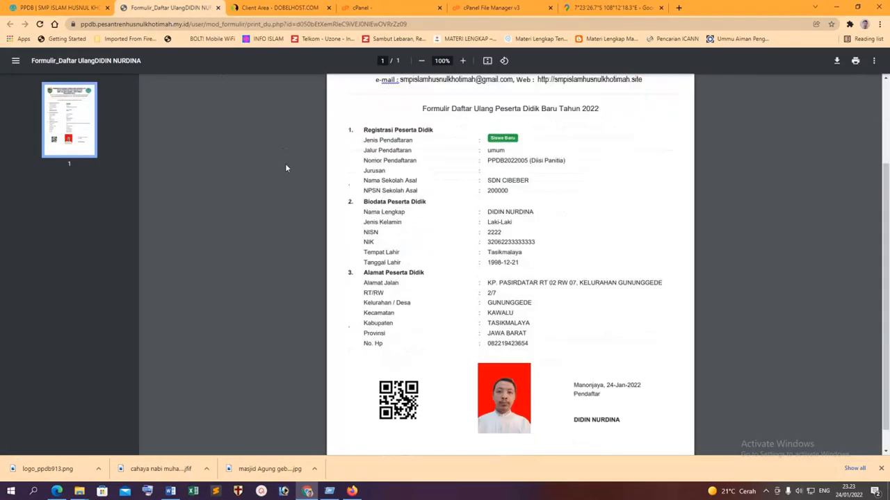
scroll(291, 169, up, 3)
click(218, 8)
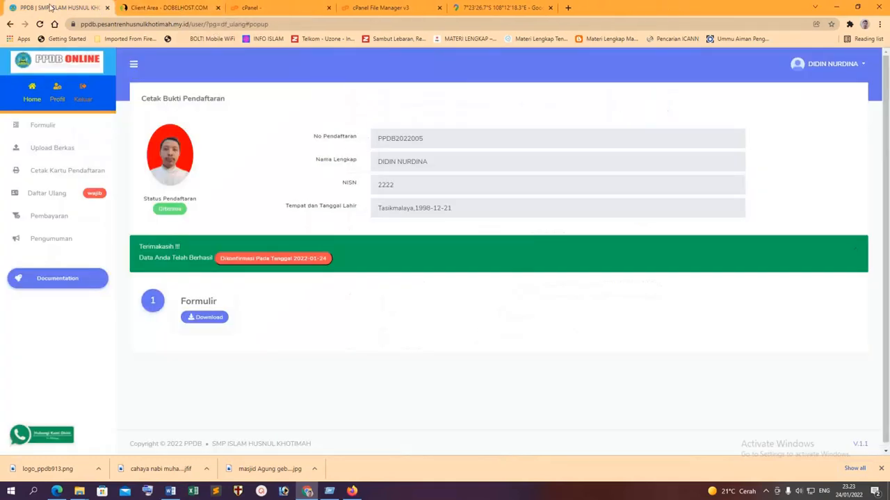
View the student Pembayaran page showing Rp 35 due, opening and cancelling the Tambah Bayar form.
click(45, 219)
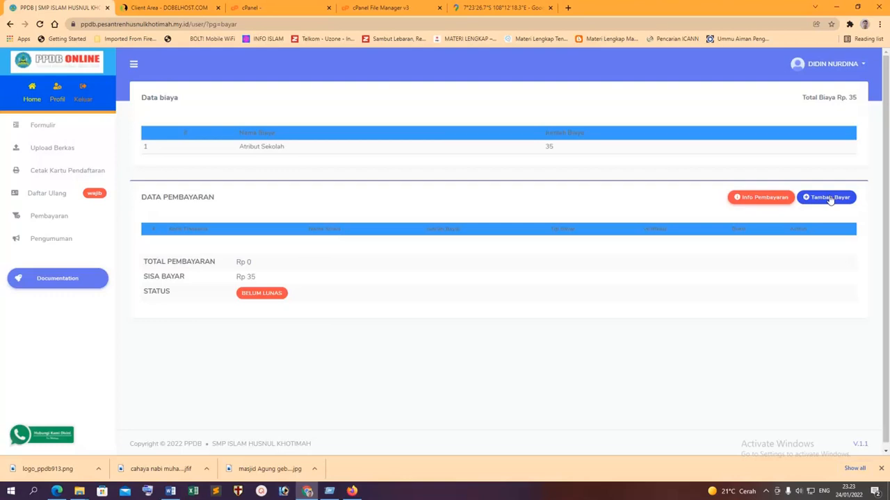
click(831, 198)
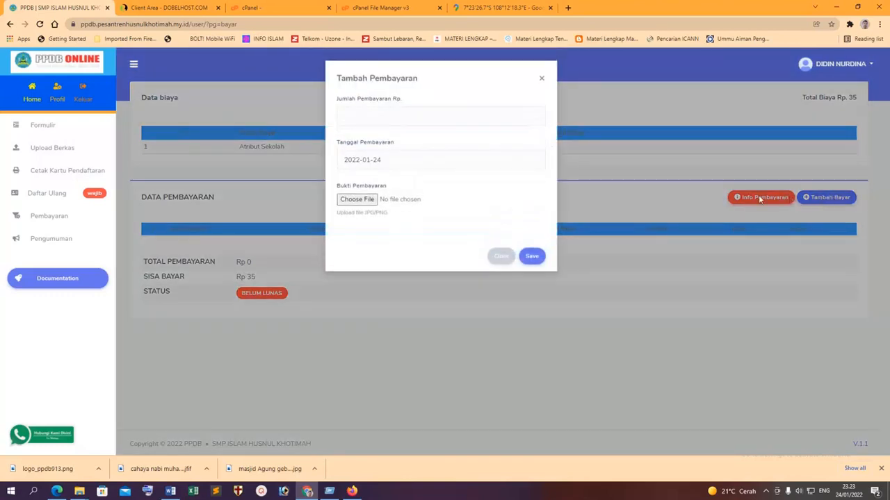
click(389, 117)
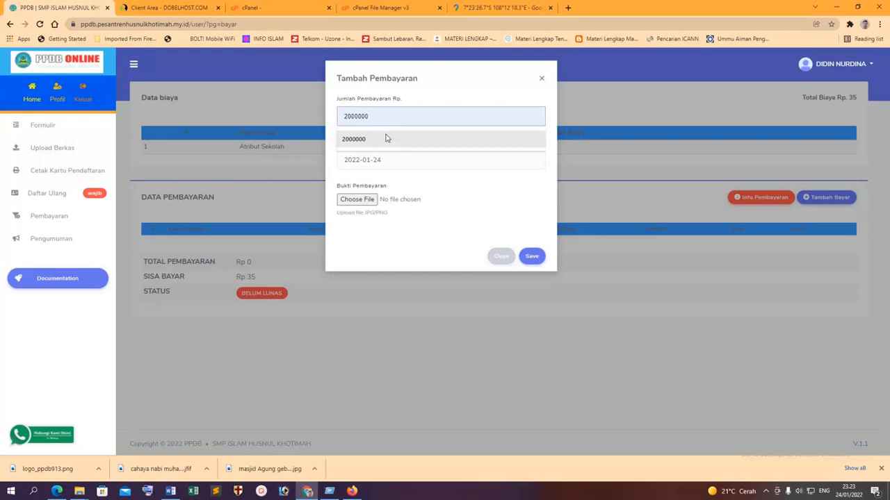
click(406, 162)
click(271, 202)
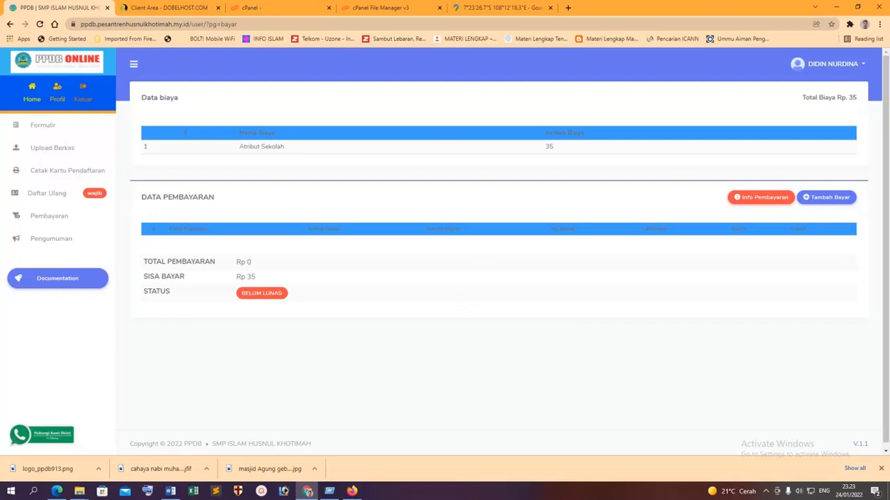
In the admin panel, preview the Cetak > Data Penerimaan PPDB report.
click(352, 491)
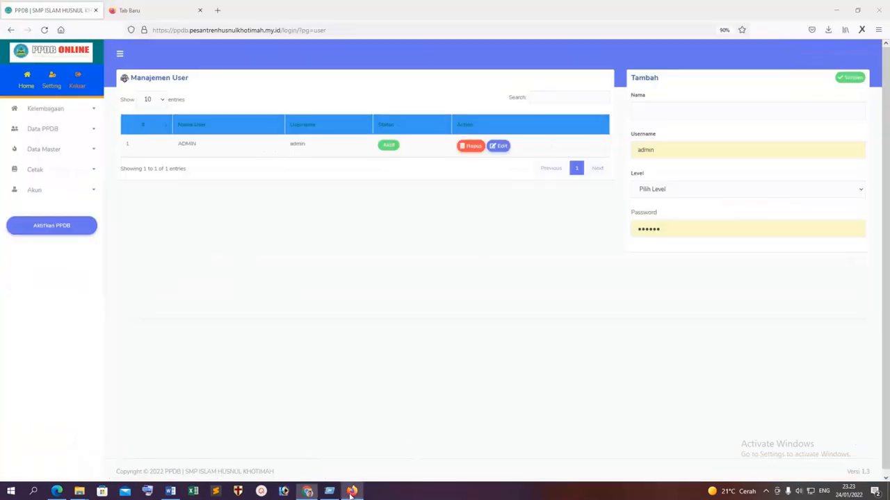
click(52, 151)
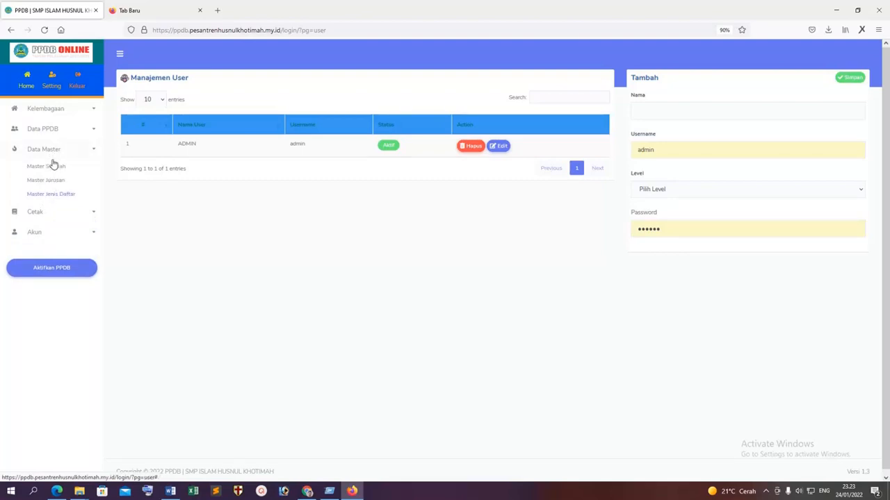
click(42, 212)
click(61, 230)
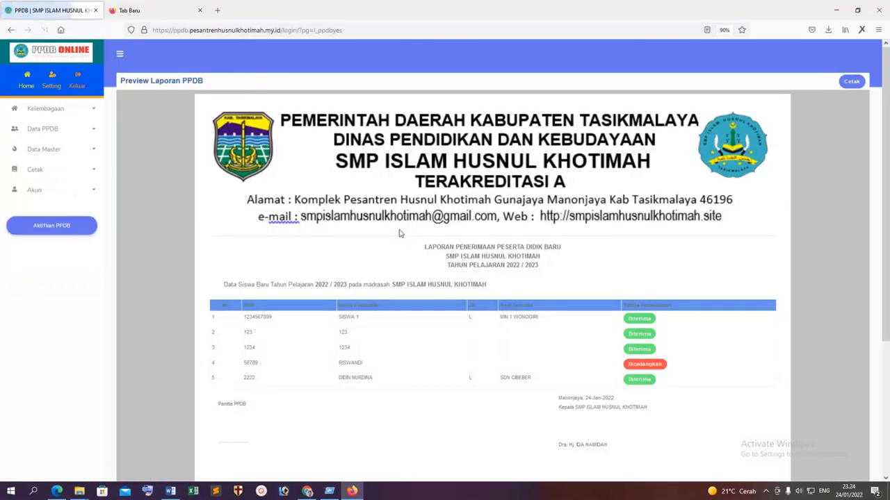
Open the PPDB Online settings' Jenis Pembayaran list and edit the Rp 35 Atribut Sekolah fee.
click(48, 108)
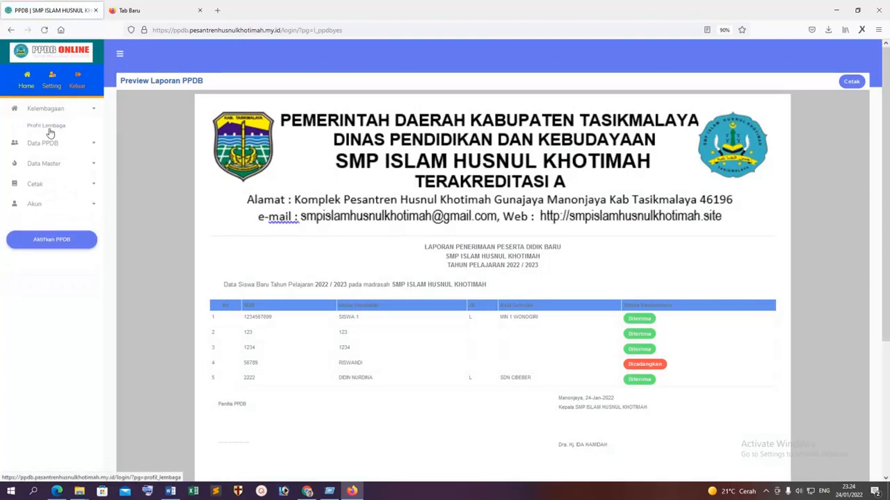
click(54, 126)
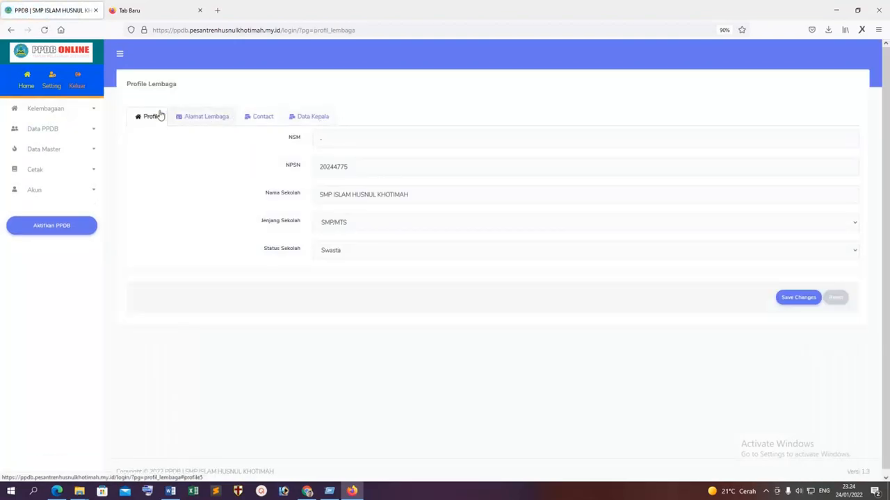
click(50, 83)
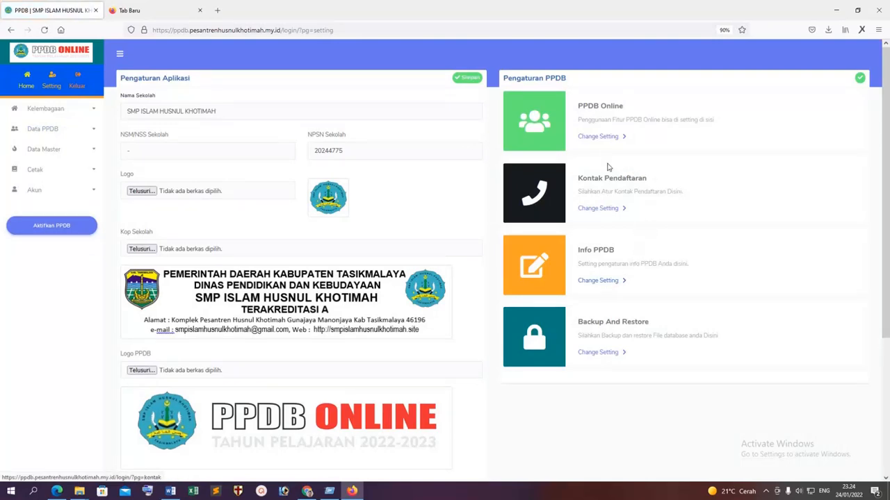
click(598, 137)
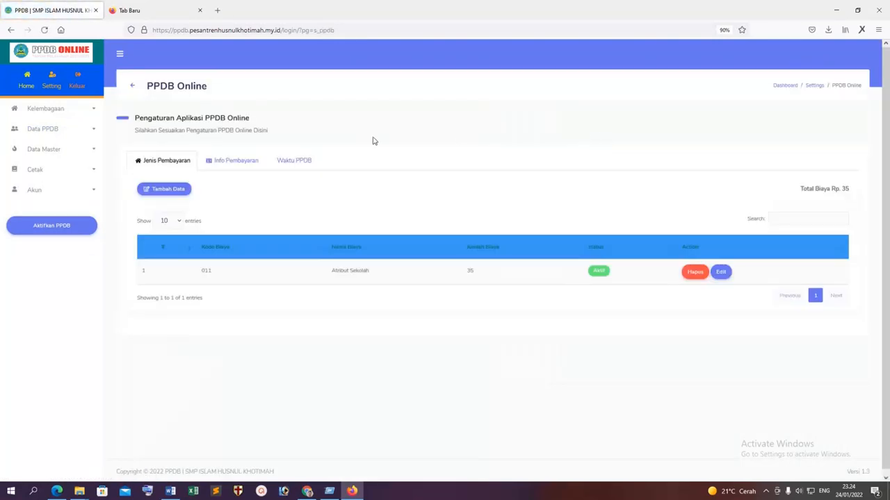
click(240, 163)
click(171, 160)
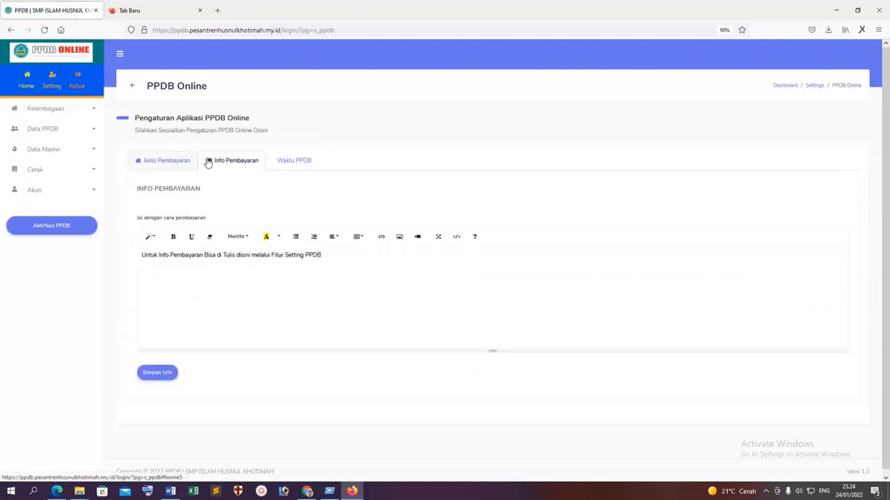
click(721, 272)
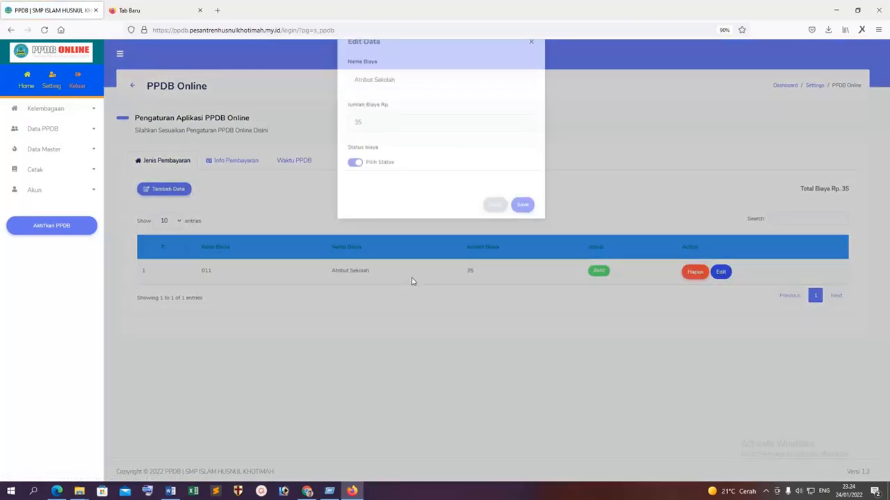
Change Atribut Sekolah to 35000, and add a Pendaftaran fee with code 001 and amount 100000.
click(374, 146)
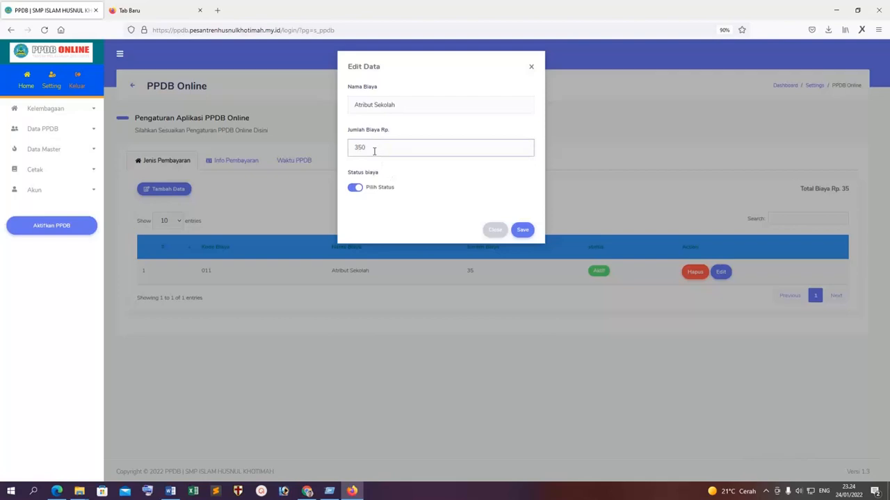
click(522, 229)
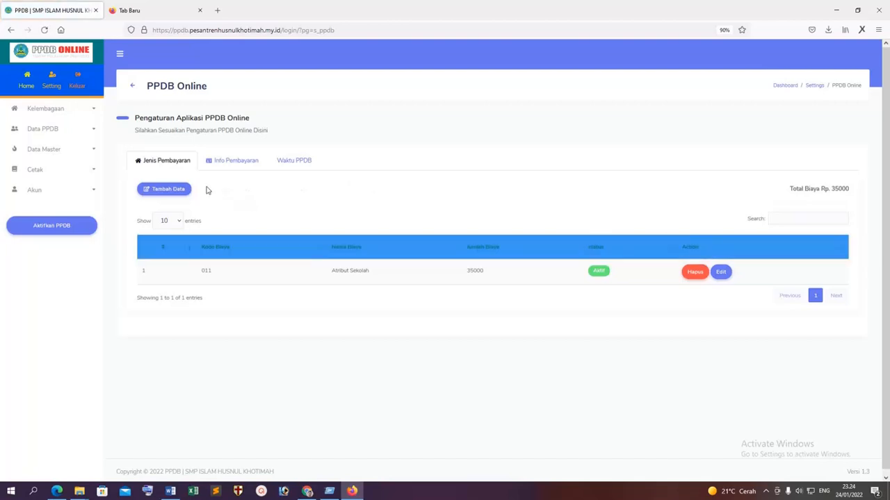
click(165, 190)
click(386, 102)
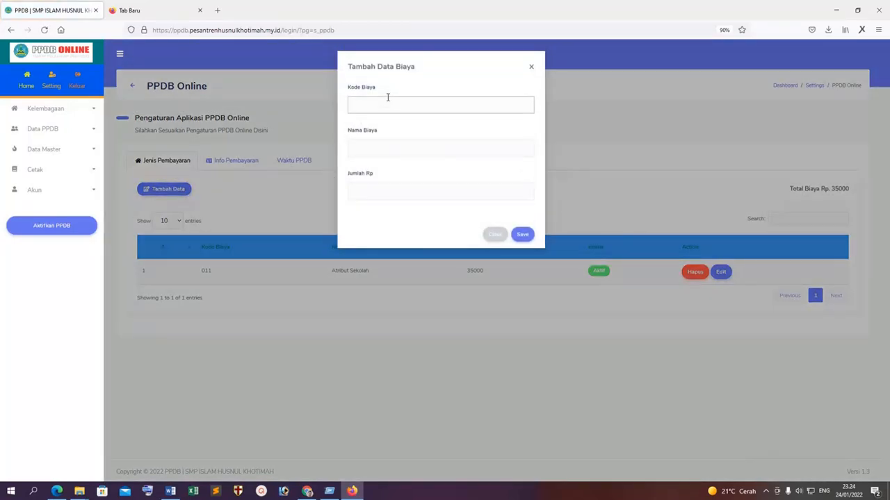
text(001)
click(389, 155)
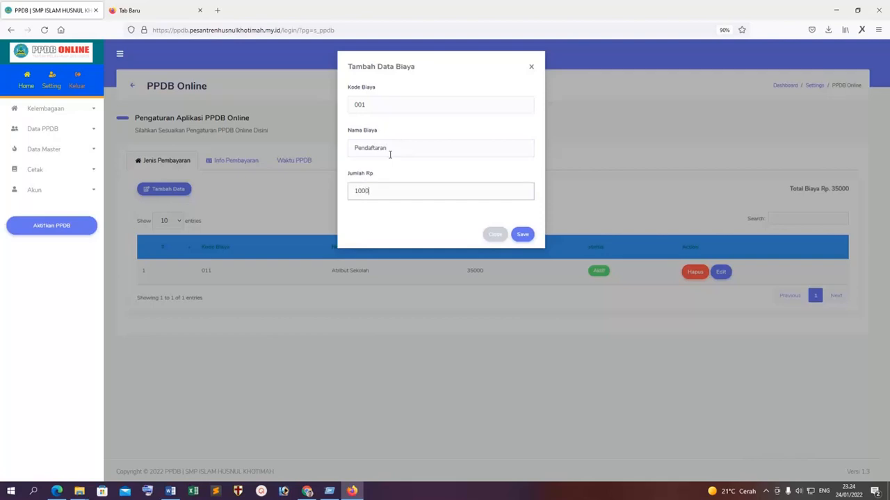
click(522, 234)
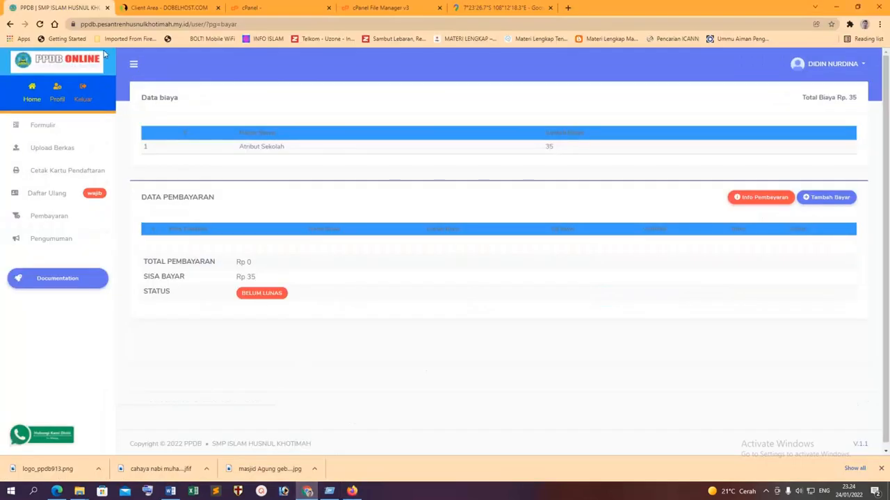
Reload the payment page showing Pendaftaran 100000 and Atribut Sekolah 35000, and review Info Pembayaran.
click(39, 25)
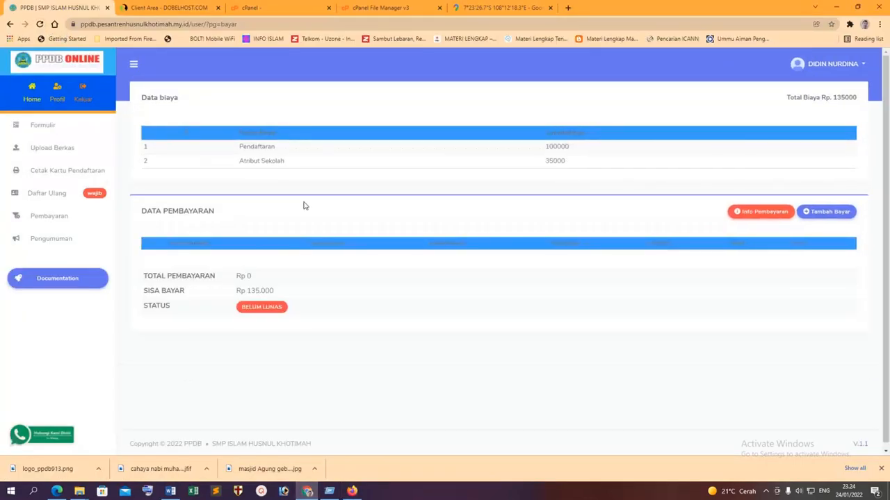
click(47, 217)
double_click(563, 160)
click(735, 211)
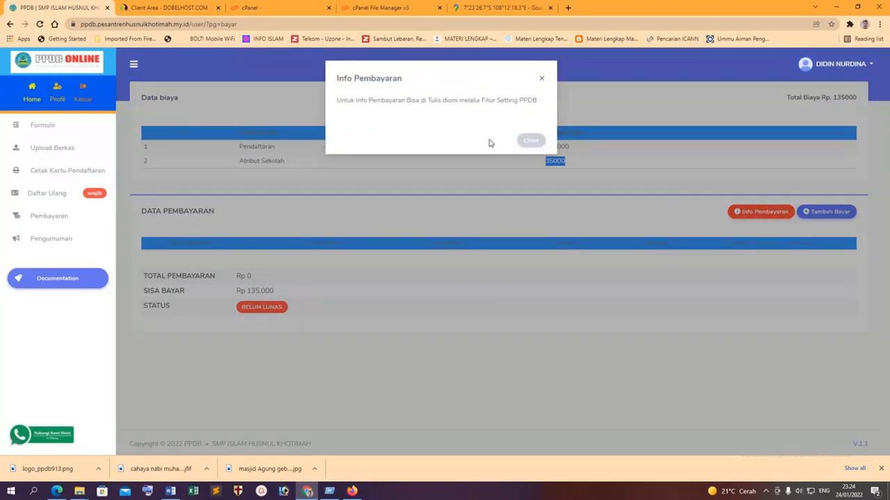
click(528, 143)
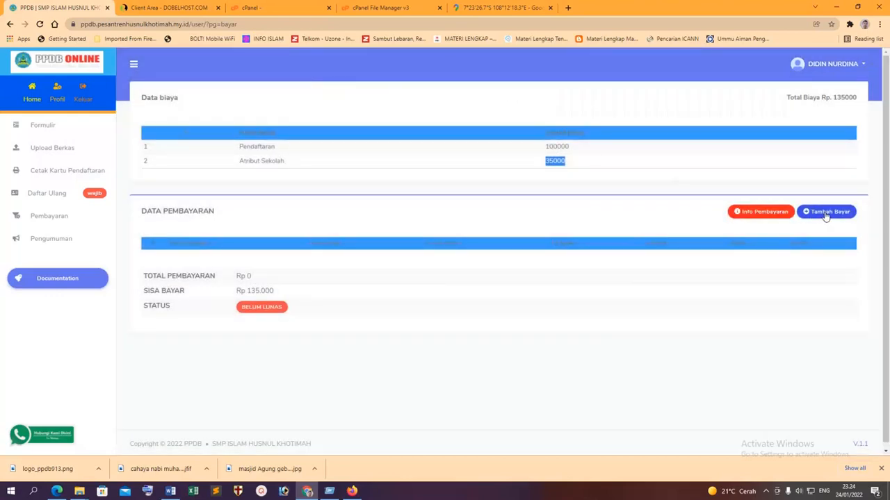
click(825, 214)
Enter amount 13 in the payment form and attach the data 2 image as proof.
click(379, 115)
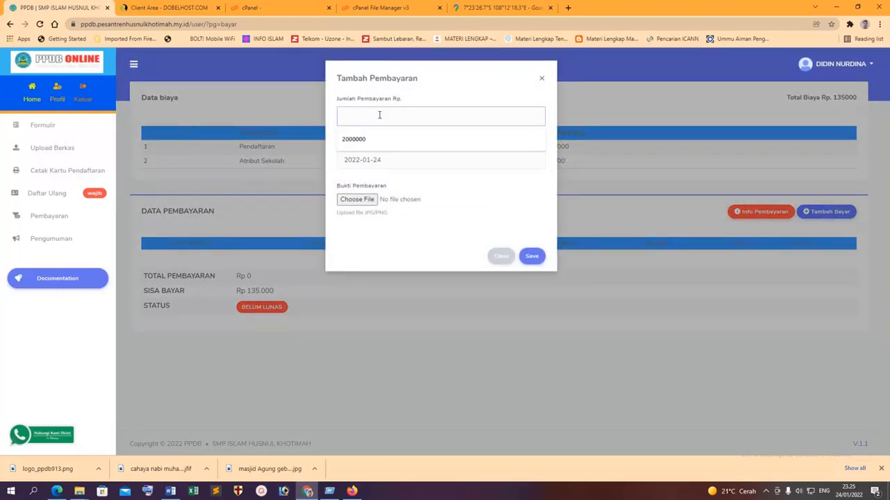
text(135,000)
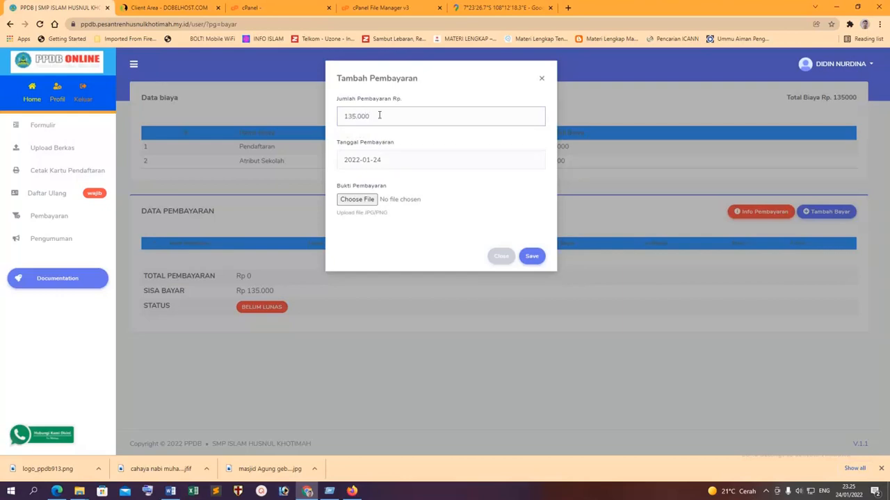
click(384, 161)
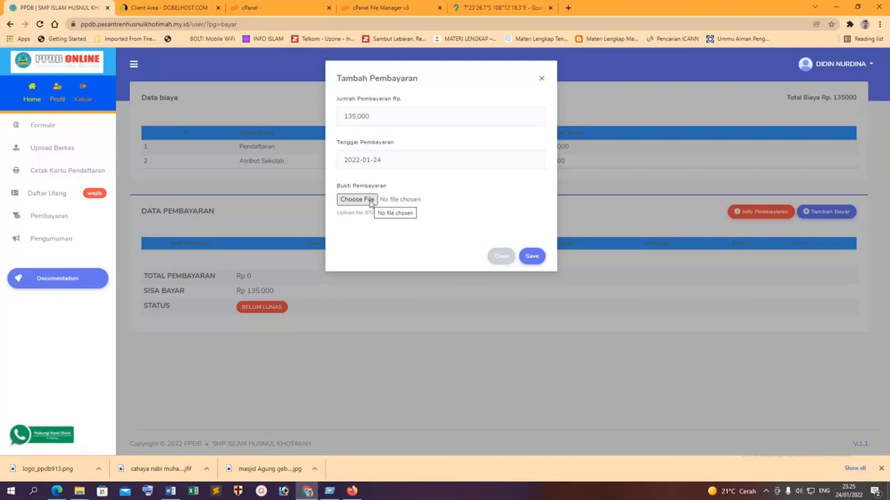
click(371, 200)
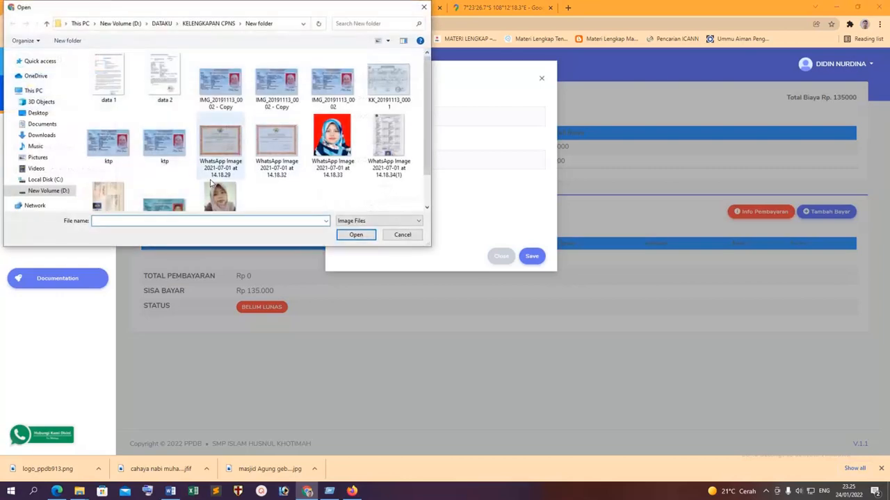
double_click(165, 78)
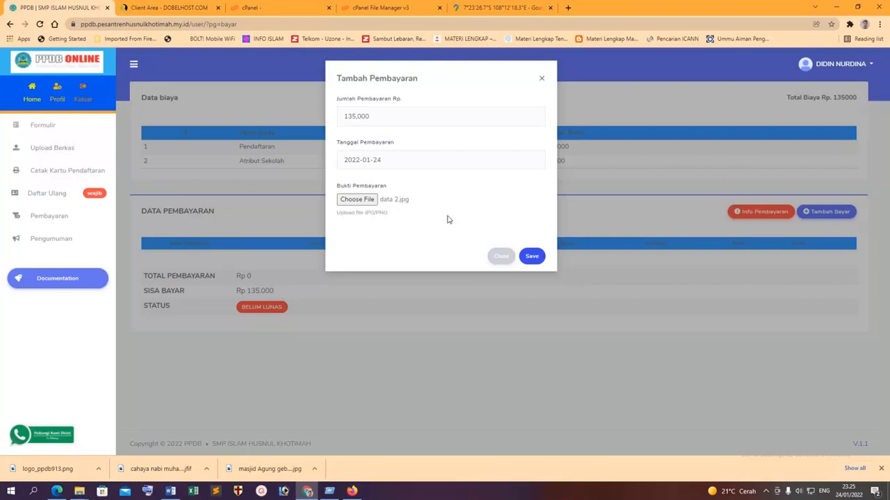
Set the payment date to the 23rd and try submitting with the WhatsApp photo as proof.
click(378, 160)
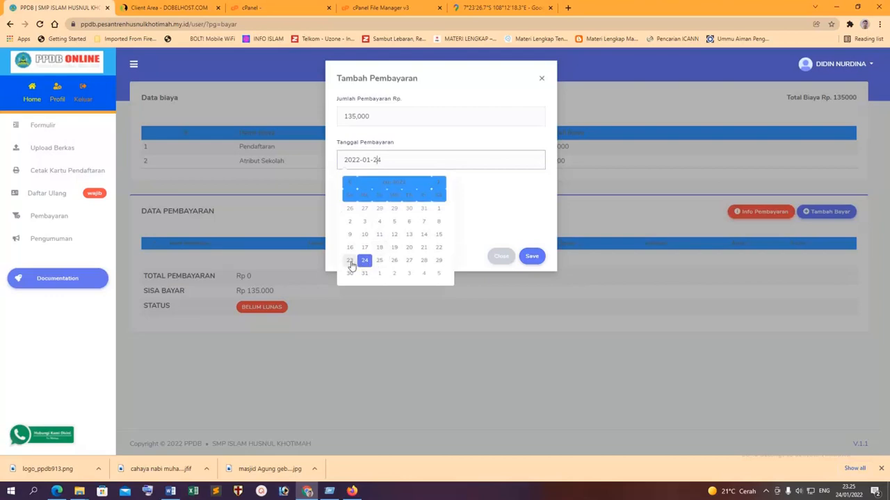
click(351, 263)
click(532, 257)
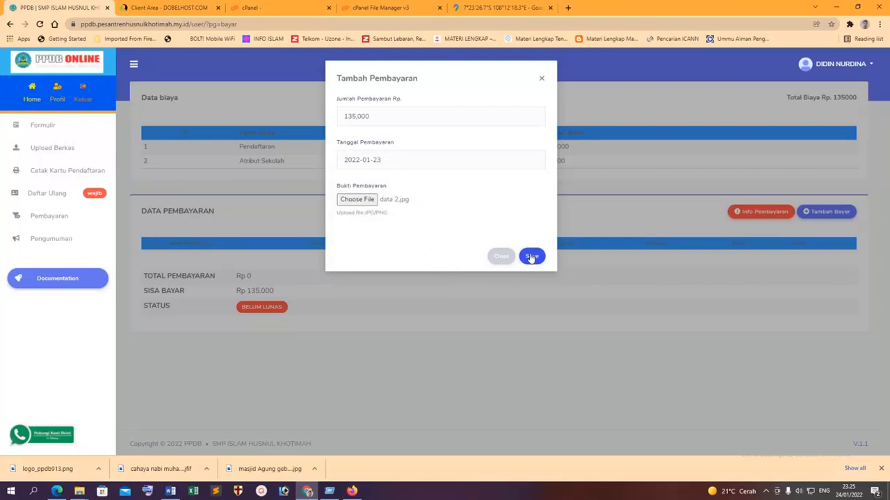
click(358, 200)
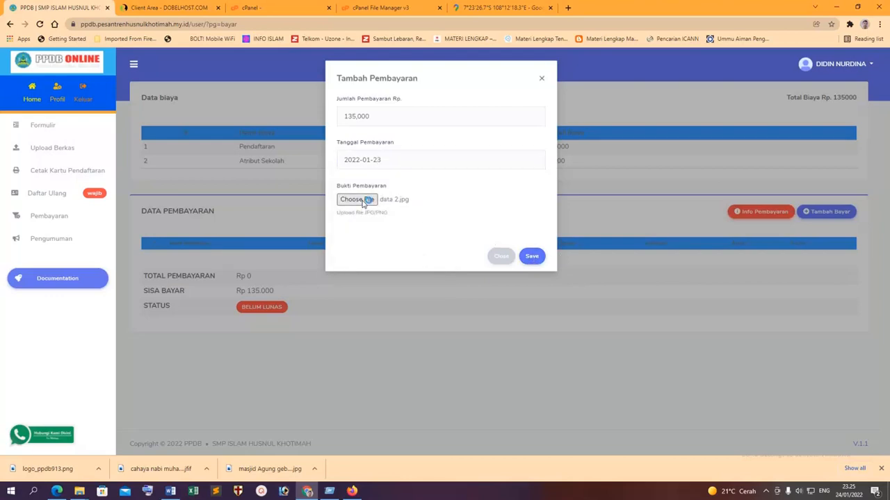
double_click(228, 198)
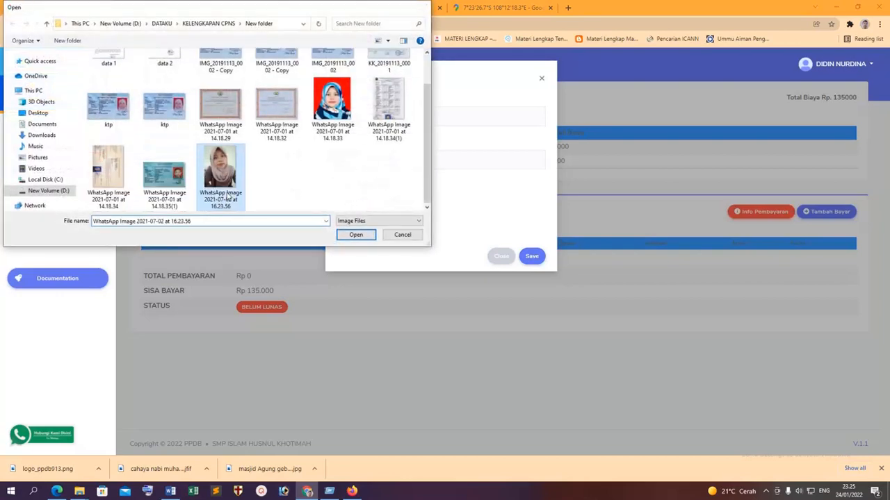
click(532, 258)
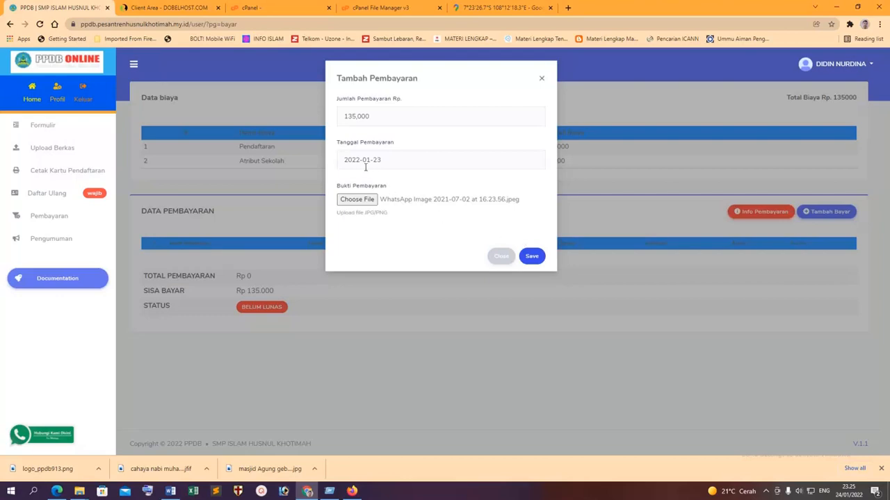
Try the 20244775d33 copy image from New Volume (D:), then discard the form and show payment info.
click(364, 201)
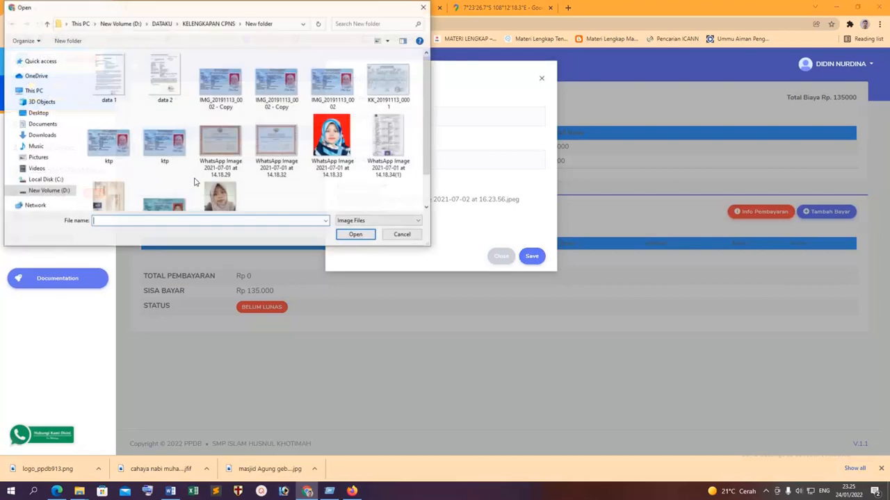
click(49, 191)
scroll(220, 182, down, 5)
click(220, 105)
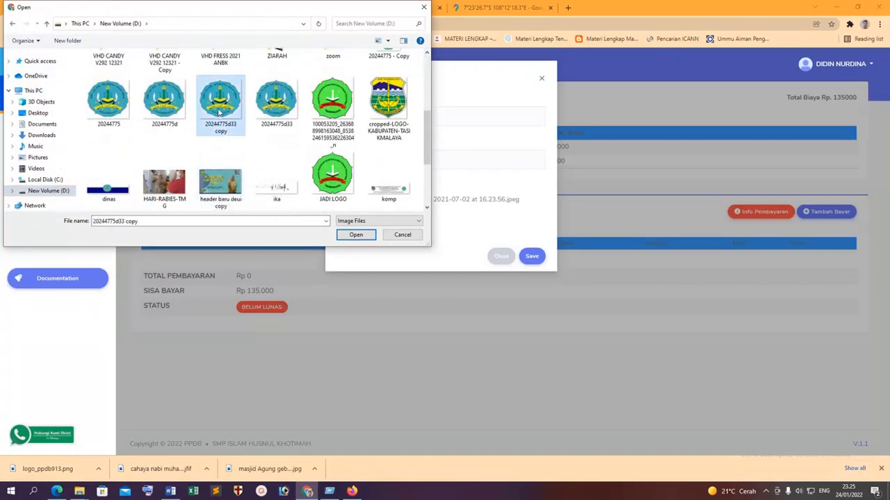
click(221, 111)
click(528, 257)
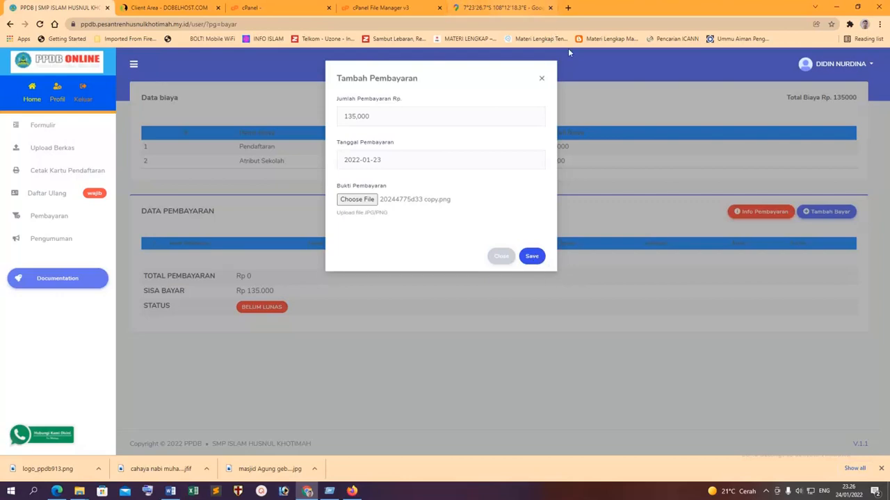
click(542, 79)
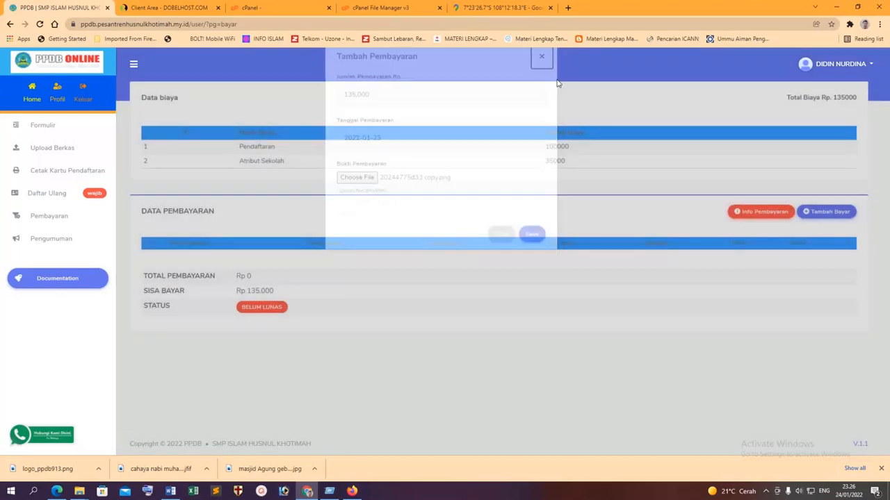
click(759, 214)
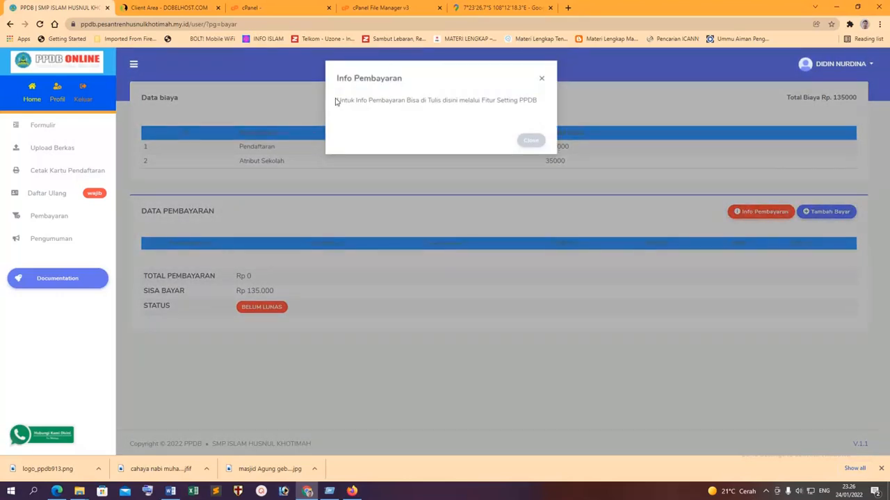
click(527, 144)
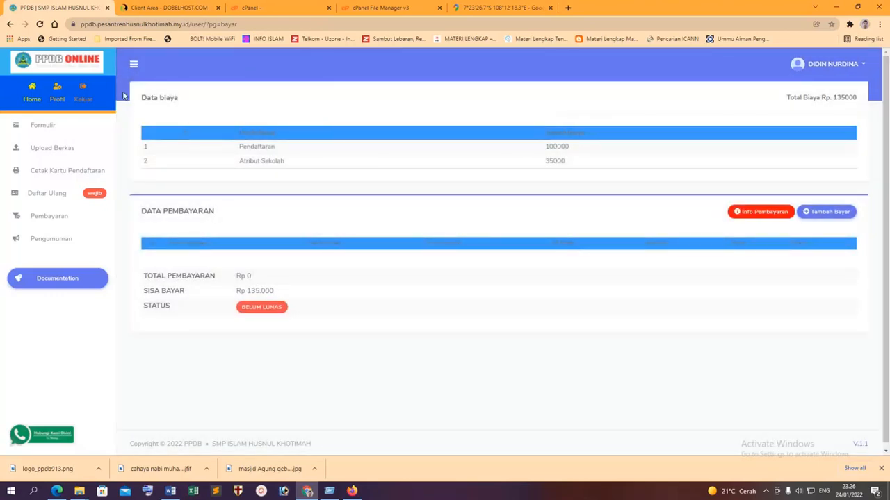
click(57, 97)
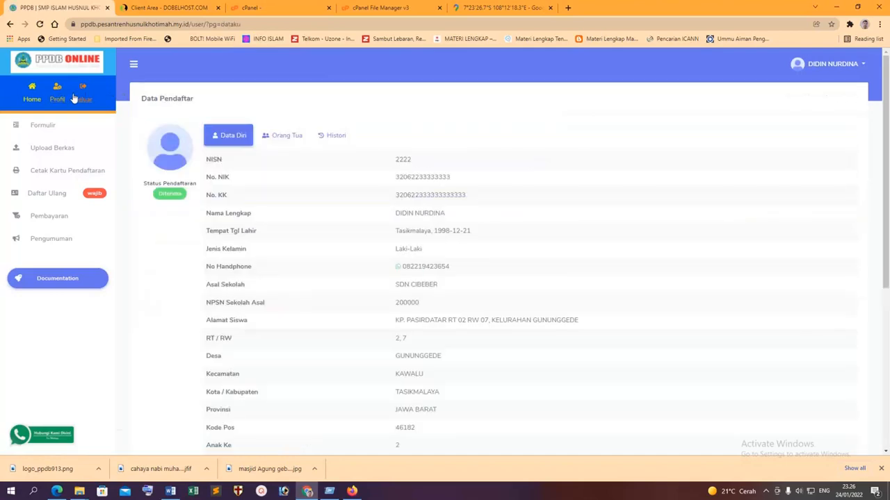
click(285, 139)
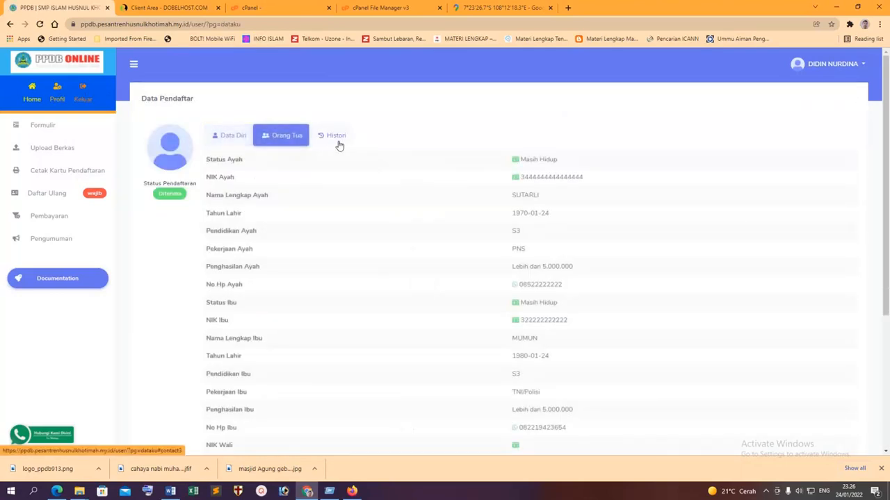
click(331, 138)
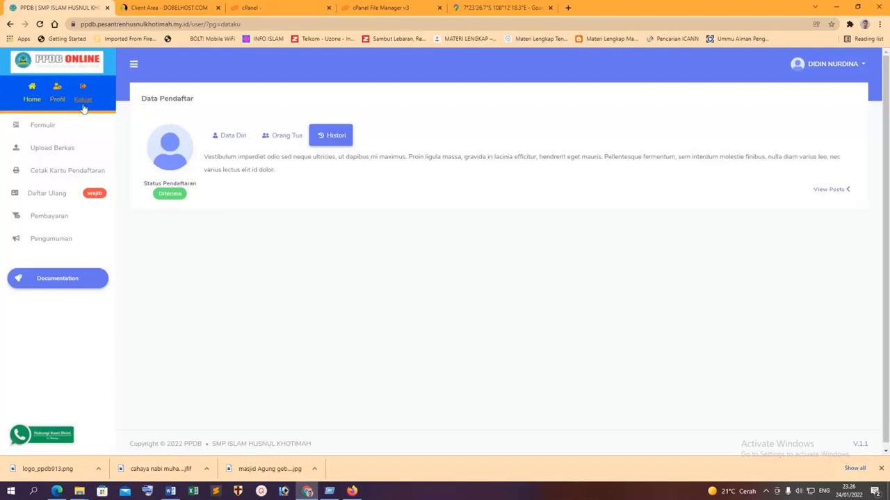
click(31, 96)
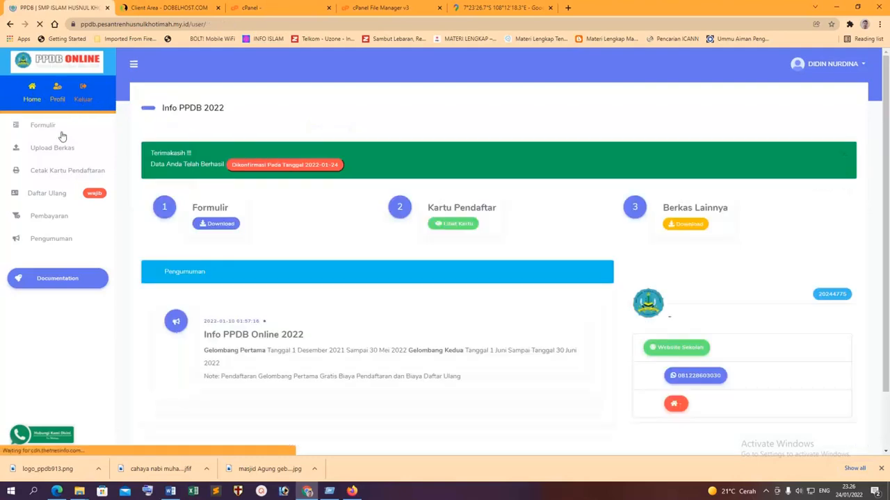
click(68, 174)
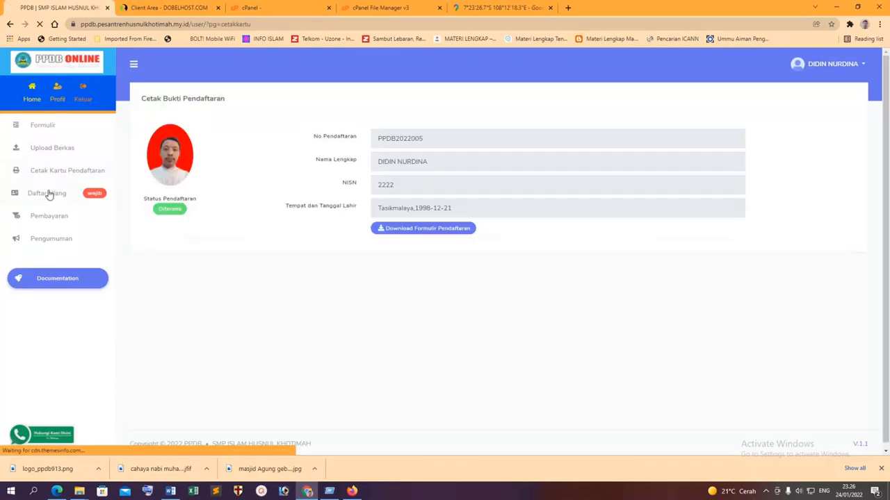
click(49, 194)
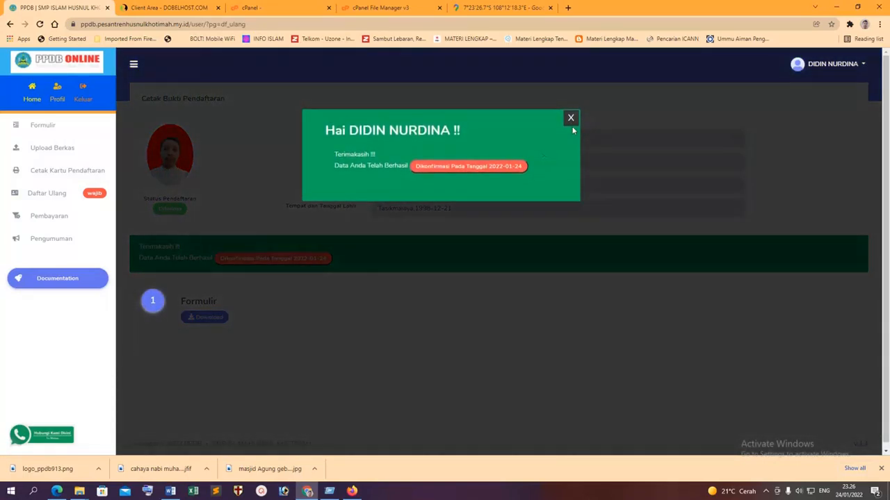
click(570, 118)
click(38, 216)
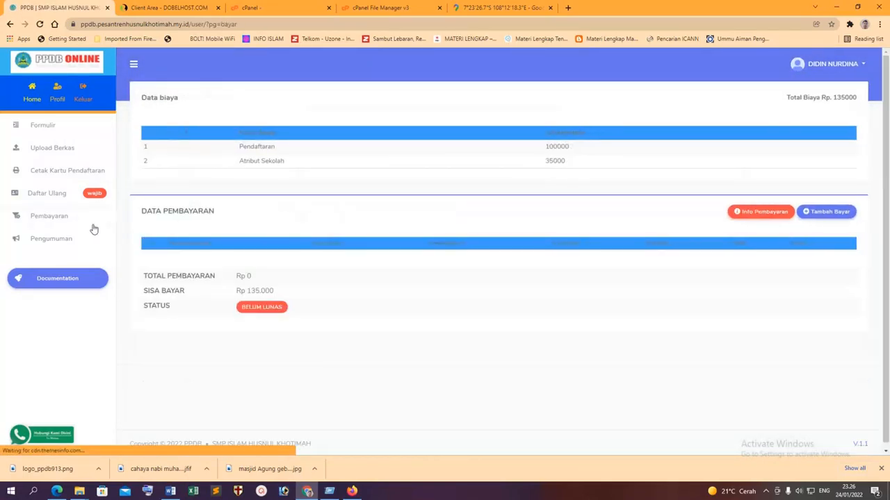
click(759, 215)
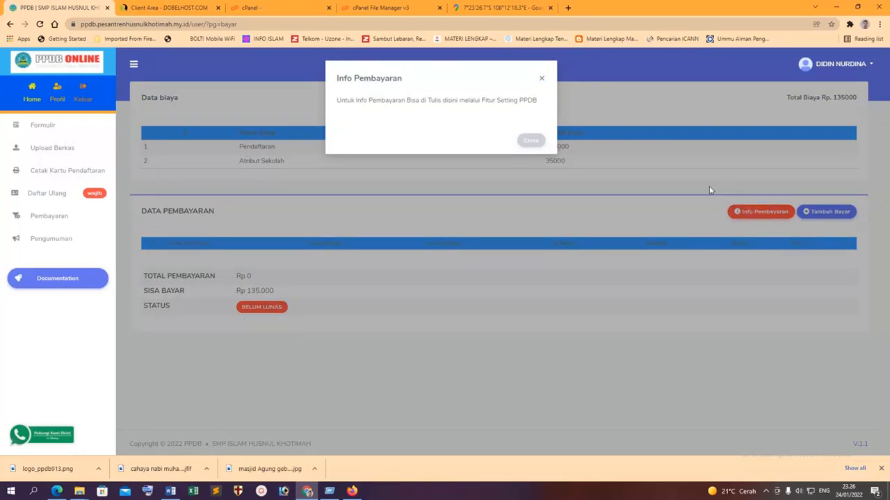
In the admin panel, review the fee types and the payment info text setting.
click(352, 491)
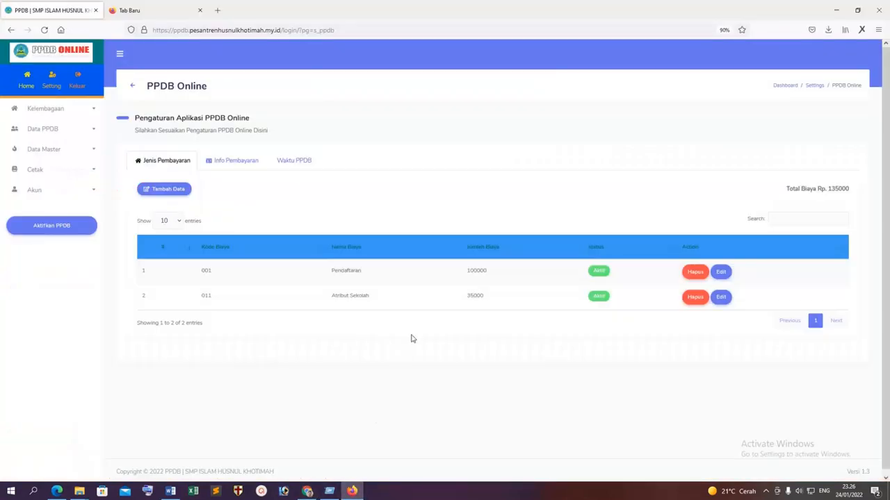
click(236, 164)
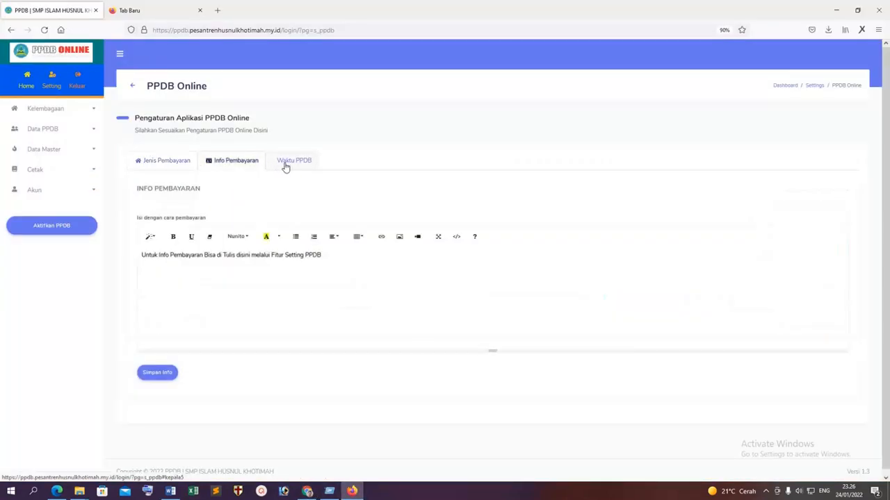
click(172, 161)
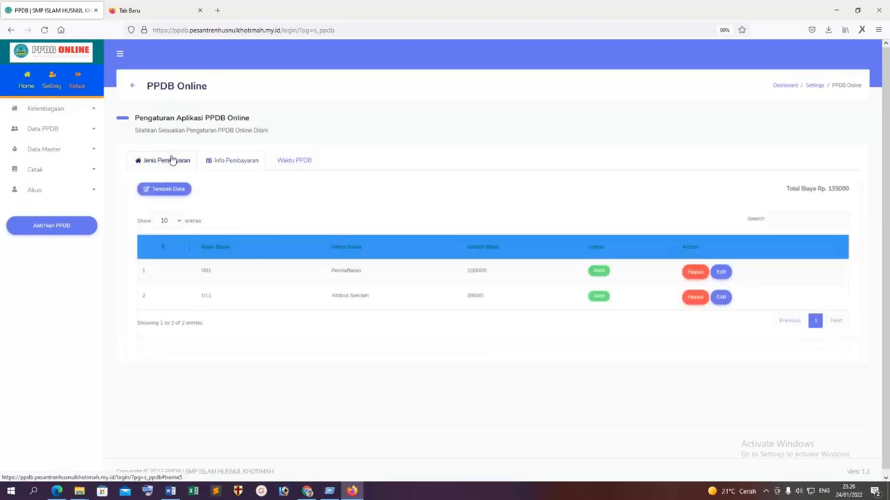
click(245, 163)
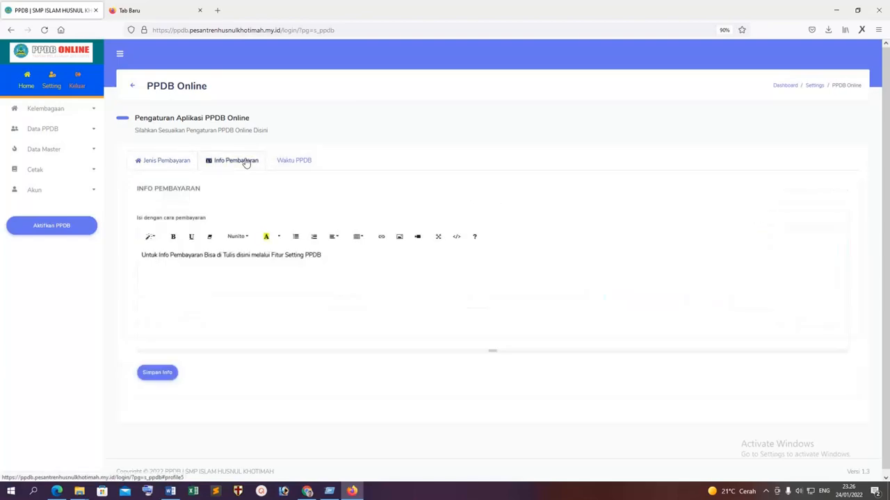
Set the Waktu PPDB opening date to 04/01/2022 and save it.
click(293, 164)
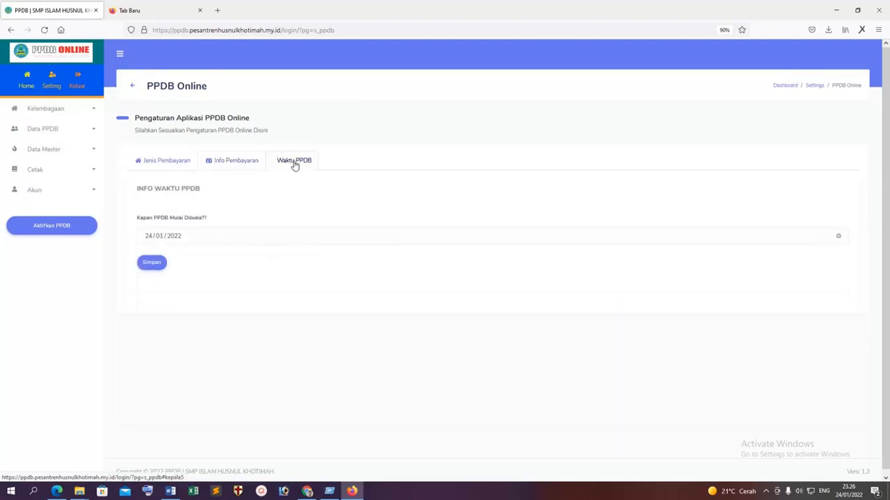
click(224, 241)
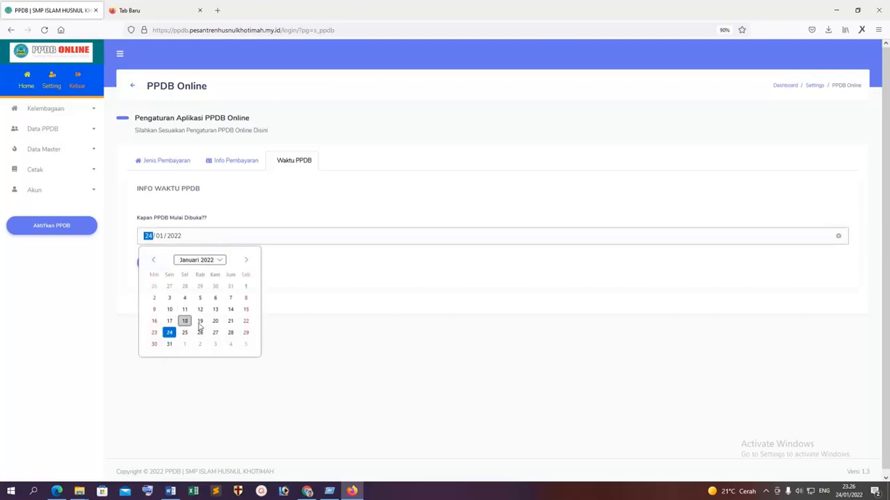
click(184, 297)
click(153, 264)
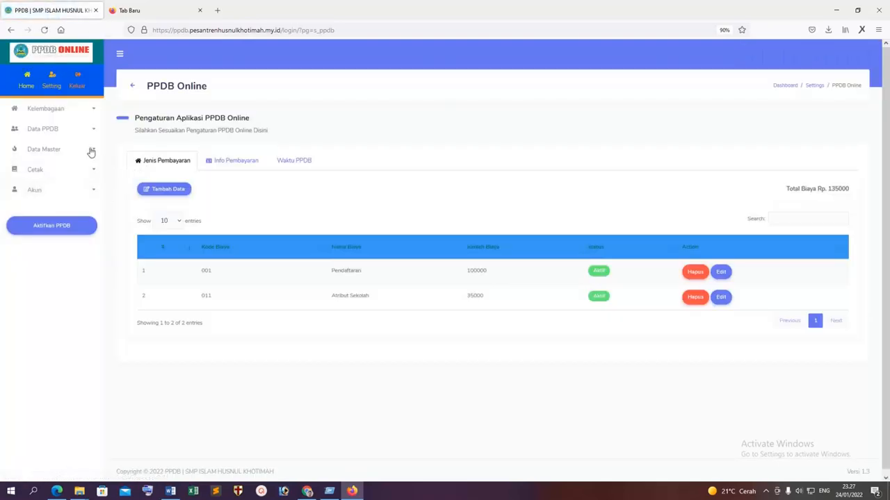
Check the Setting and Pengumuman pages, then return to the student's payment page.
click(51, 82)
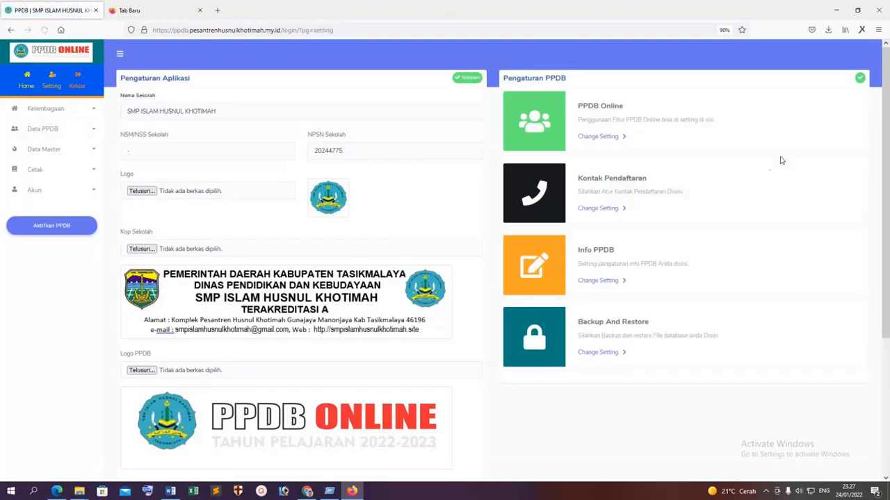
click(595, 281)
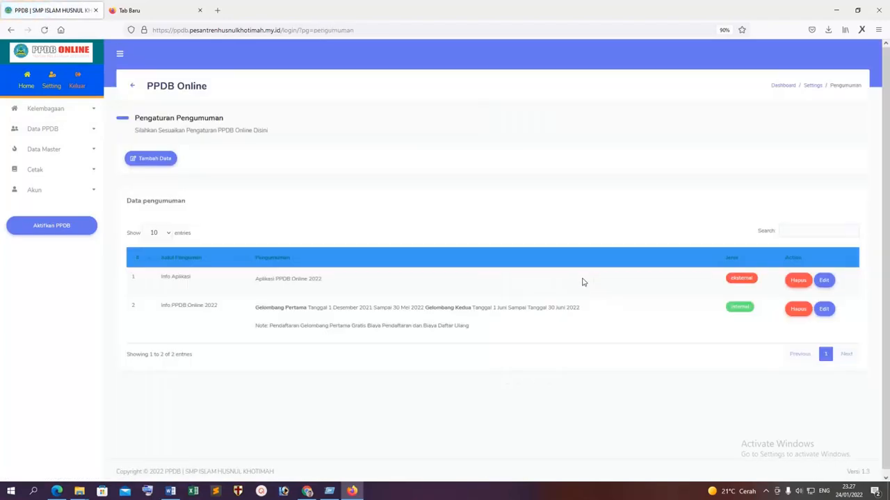
click(307, 492)
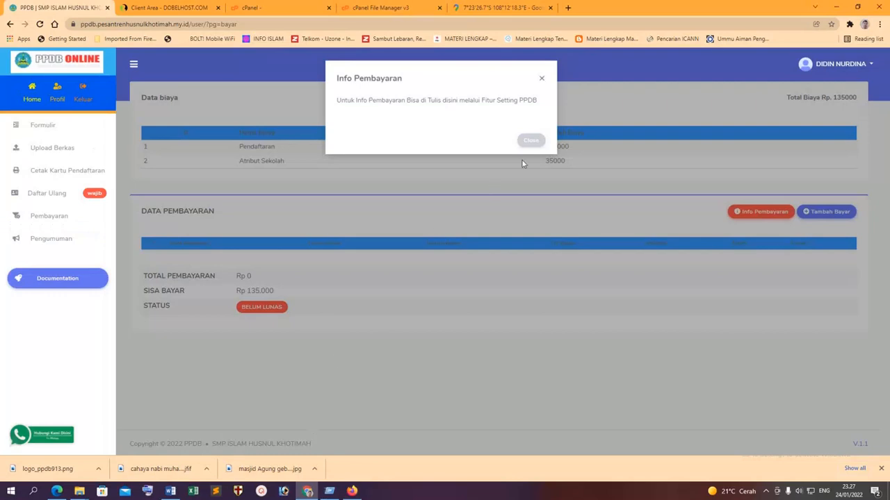
Start a fresh payment with the amount 135,000.
click(541, 78)
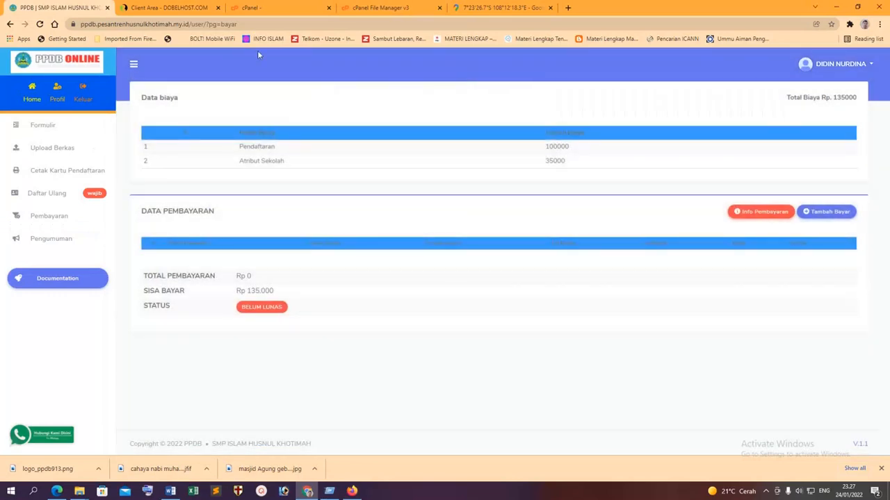
click(40, 23)
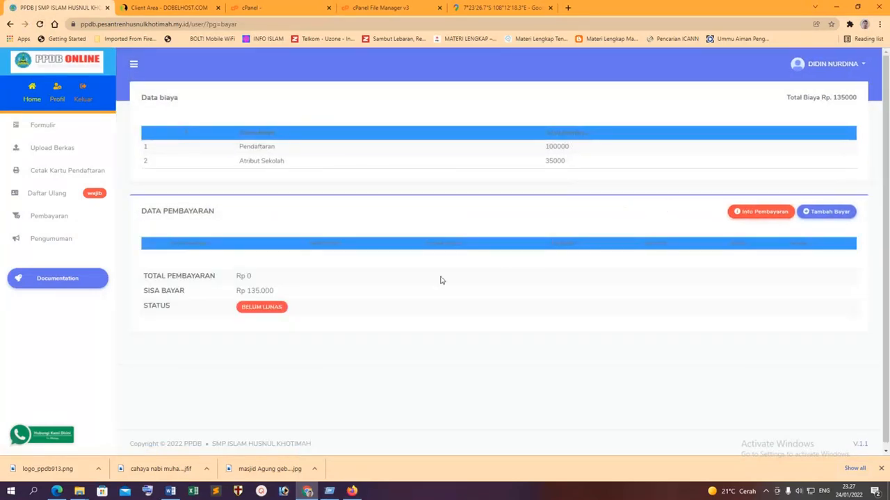
click(823, 220)
click(405, 112)
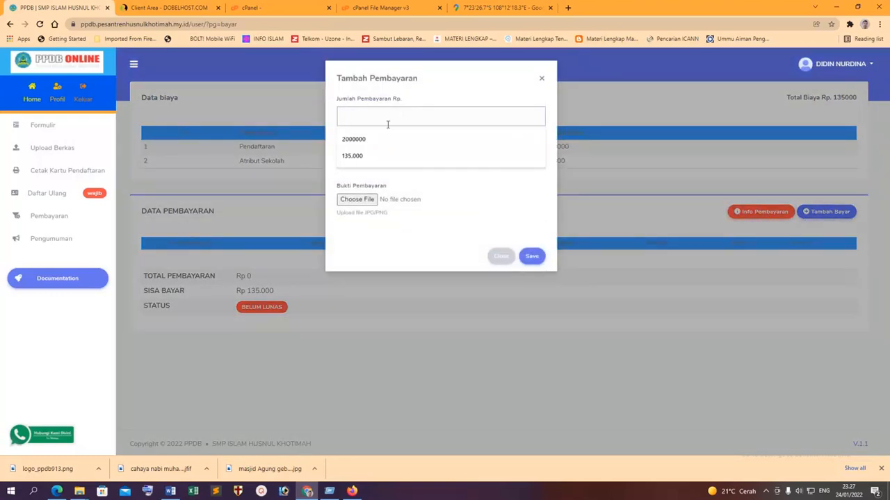
click(359, 154)
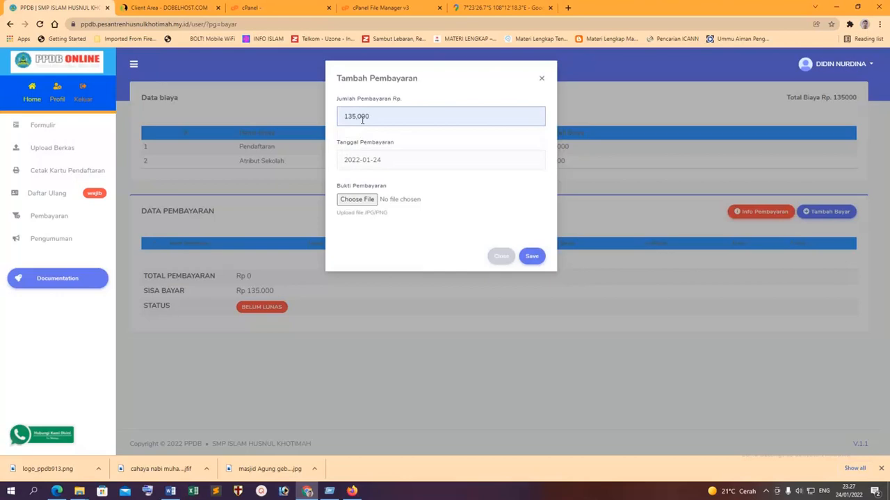
key(BackSpace)
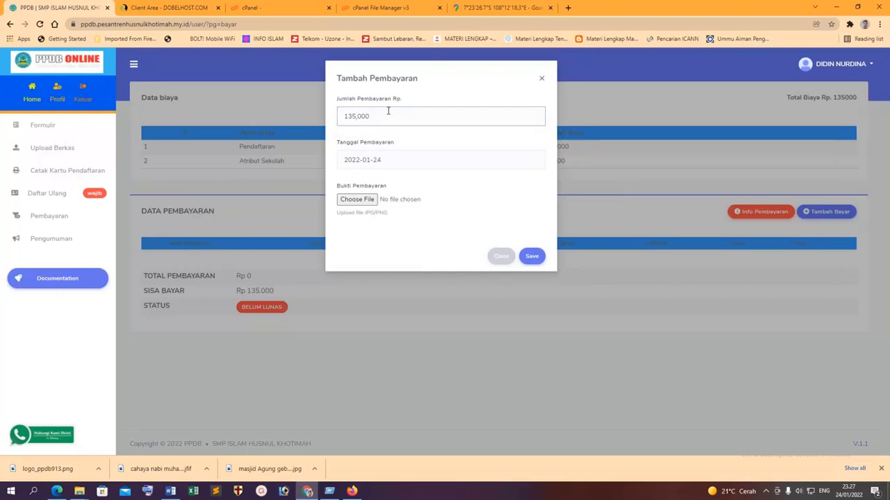
key(BackSpace)
text(5)
Set the payment date to 2022-01-23.
click(406, 166)
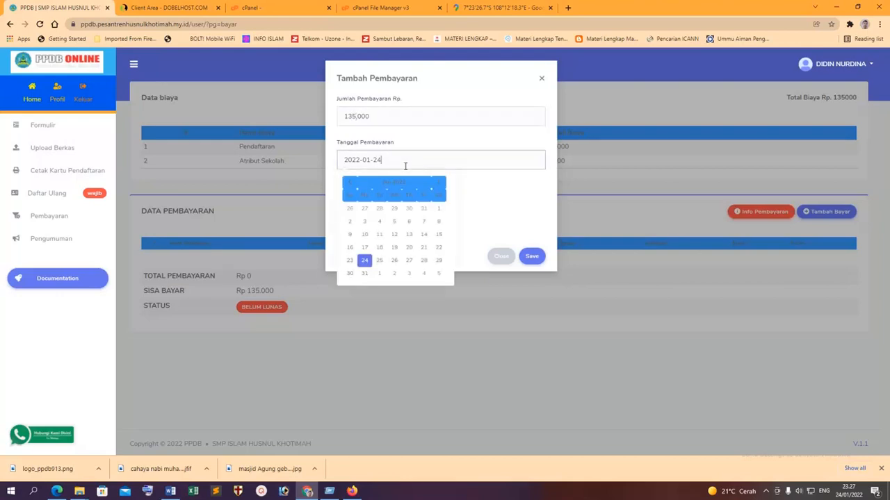
click(350, 263)
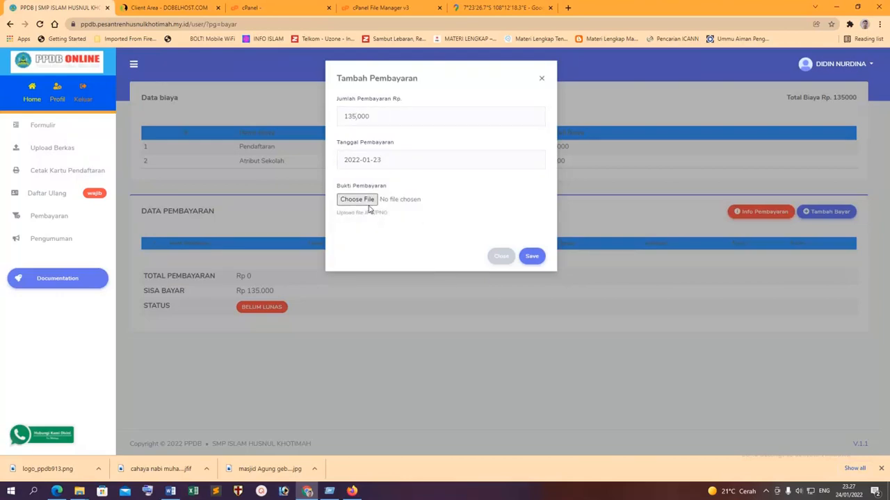
click(364, 203)
click(402, 234)
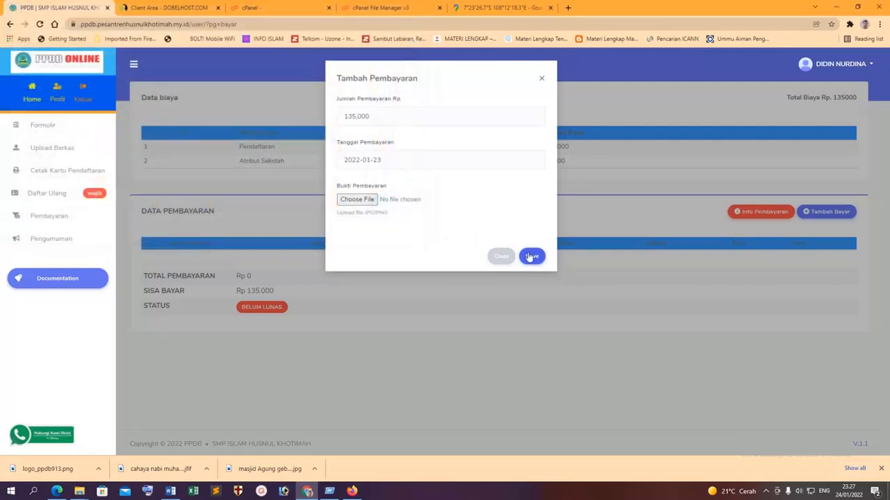
click(532, 257)
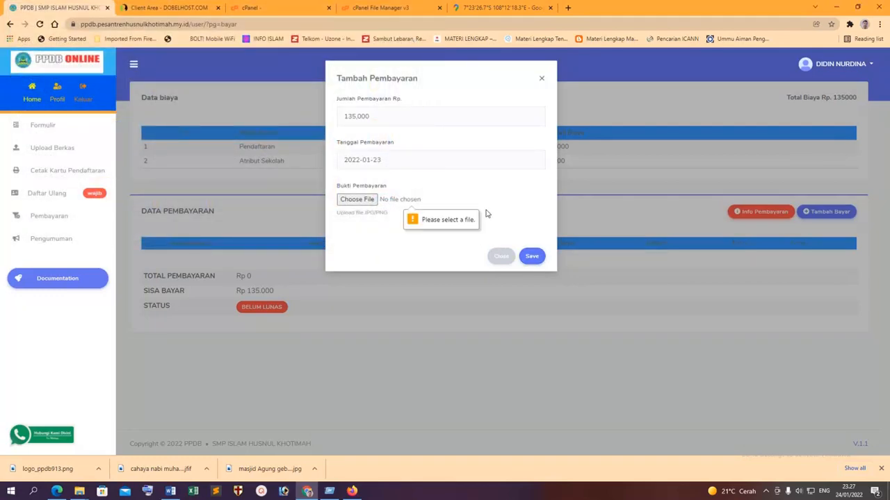
Attach JADI LOGO.png as the payment proof and save the payment.
click(356, 200)
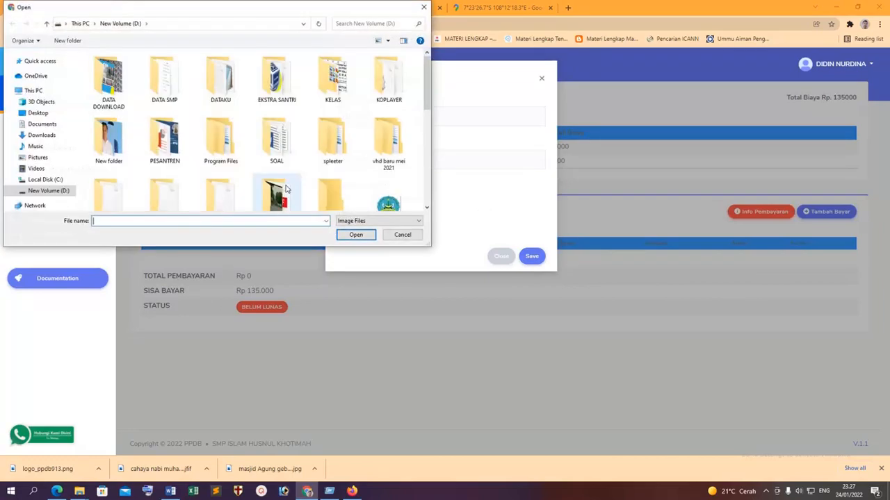
scroll(330, 173, down, 5)
double_click(329, 188)
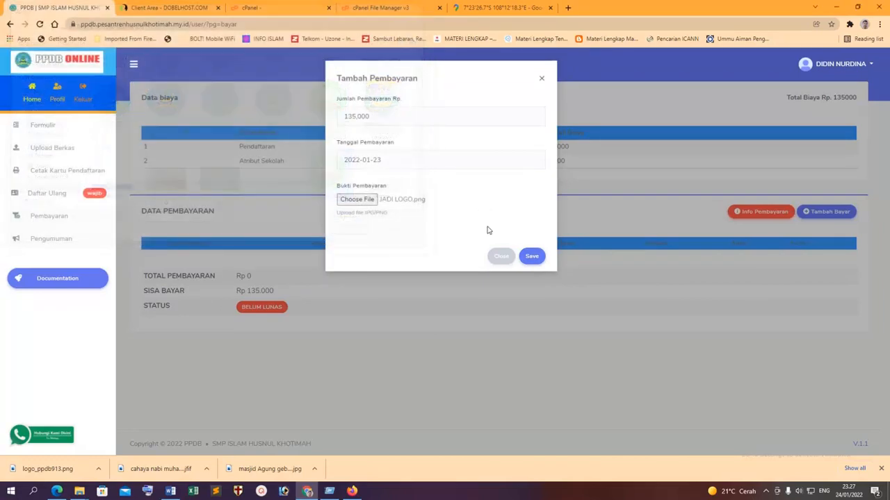
click(532, 256)
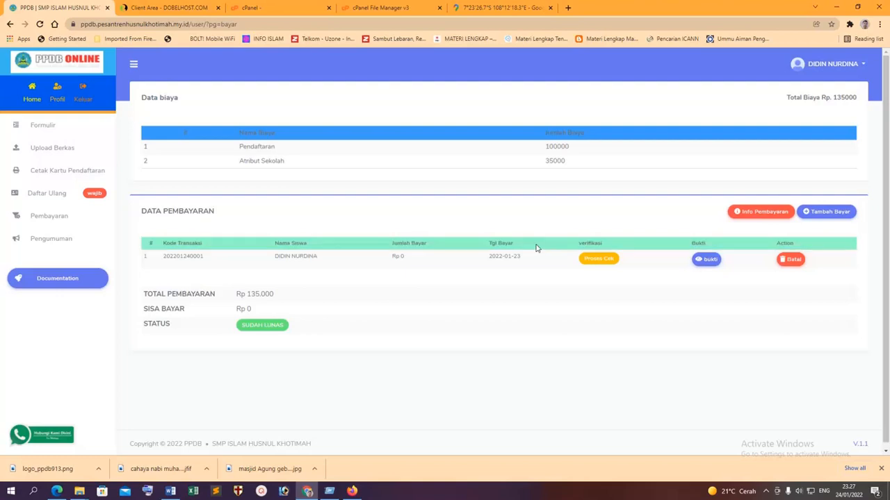
click(350, 492)
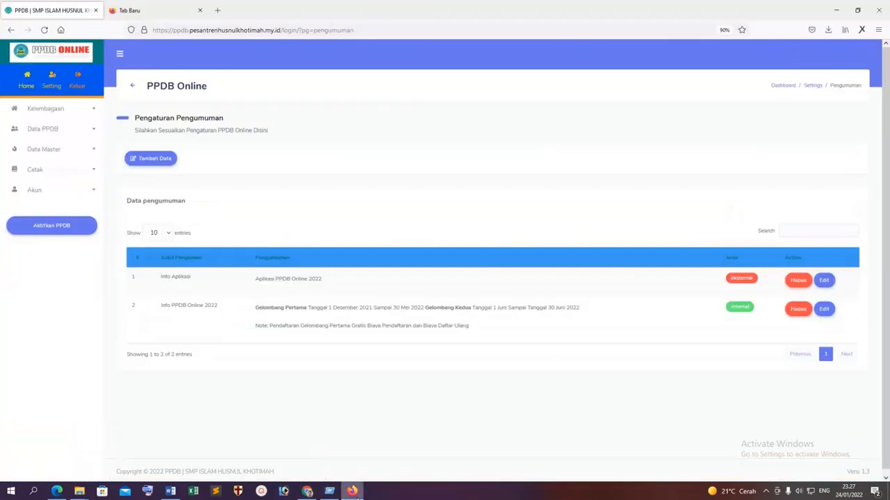
Verify the student's pending 2022-01-23 payment under Data PPDB > Pembayaran and confirm.
click(55, 170)
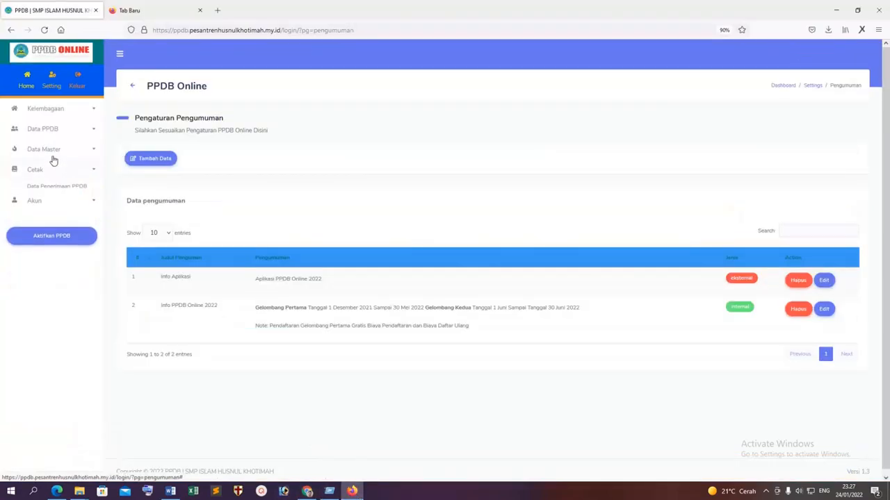
click(50, 149)
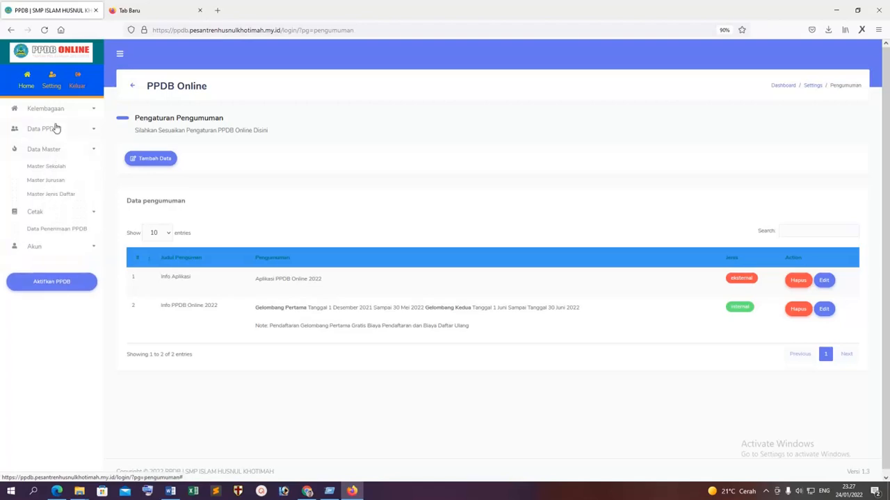
click(54, 128)
click(45, 220)
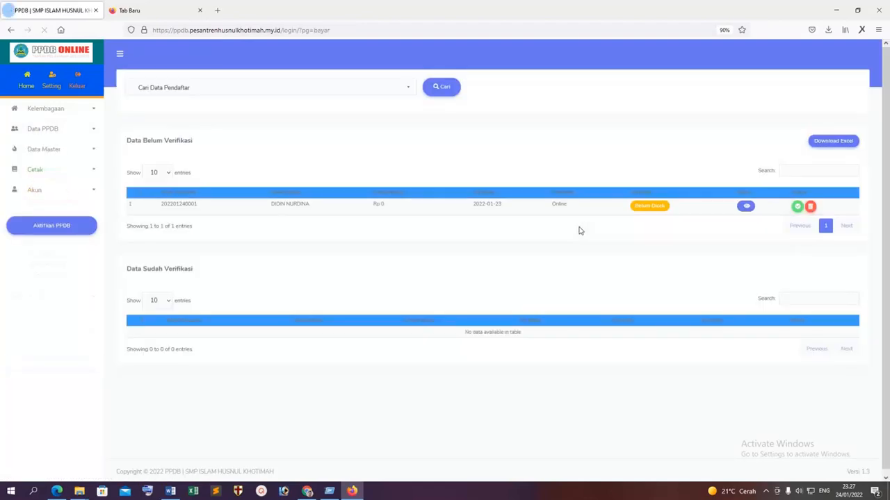
click(797, 207)
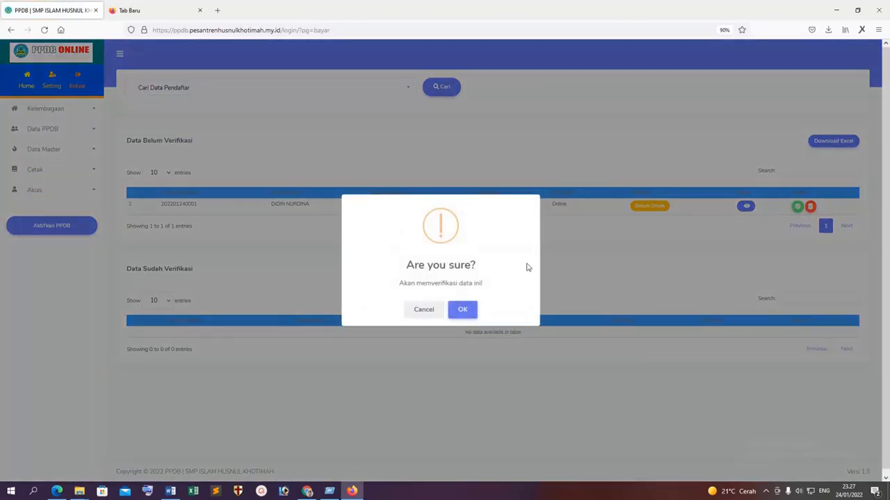
click(469, 309)
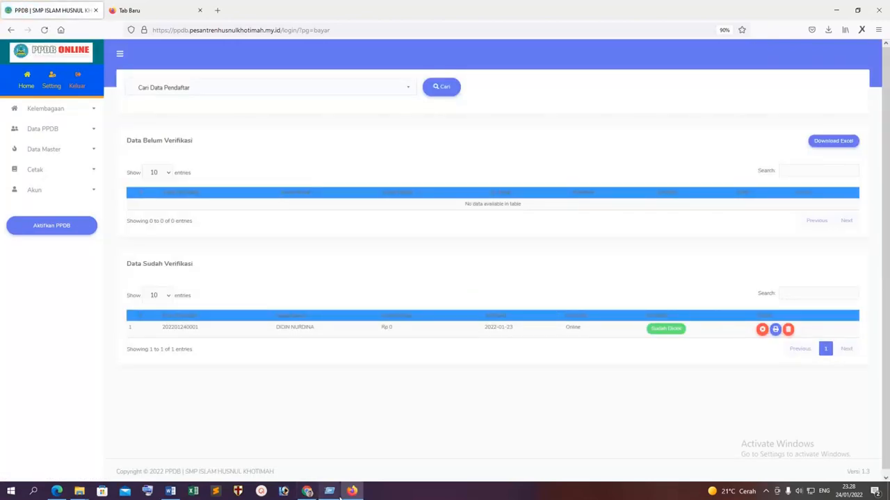
click(307, 491)
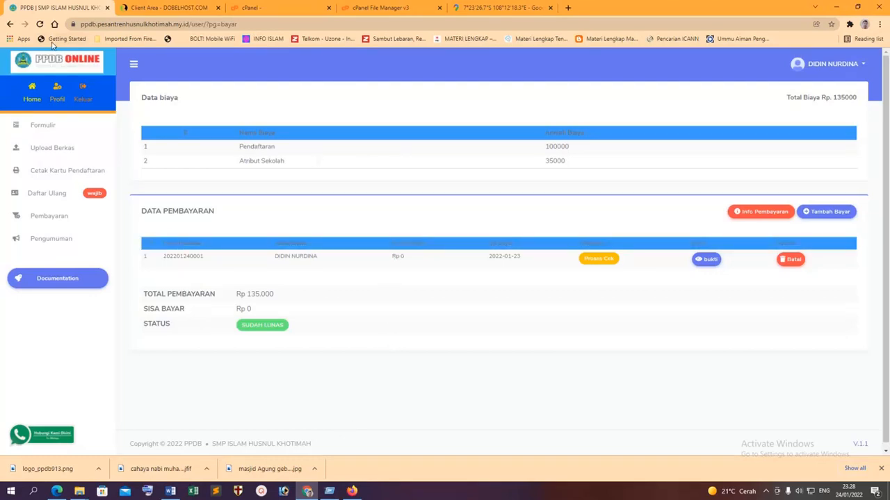
Reload to see Pembayaran diterima, check the proof image, and generate the Rp 135.000 Bukti Pembayaran receipt.
click(40, 24)
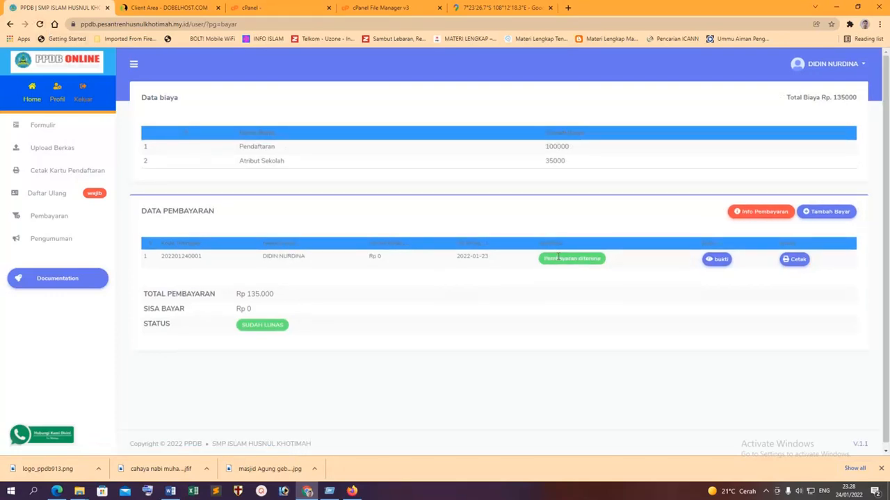
click(718, 259)
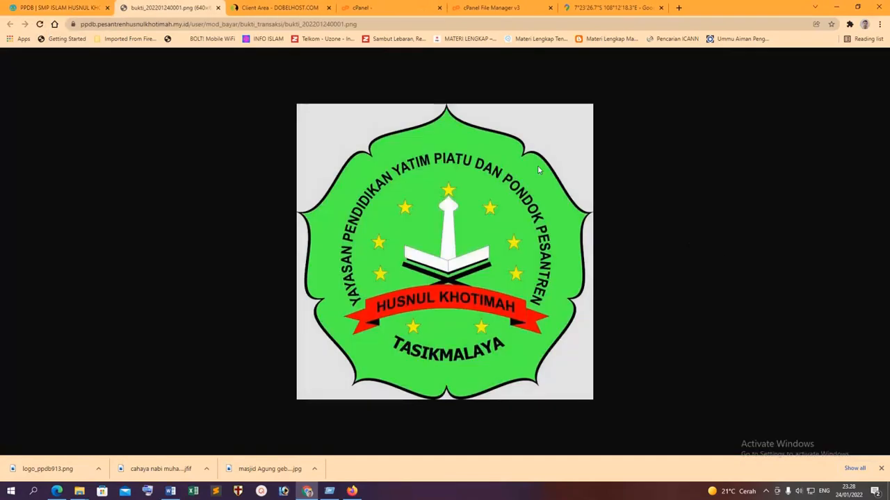
click(217, 9)
click(796, 260)
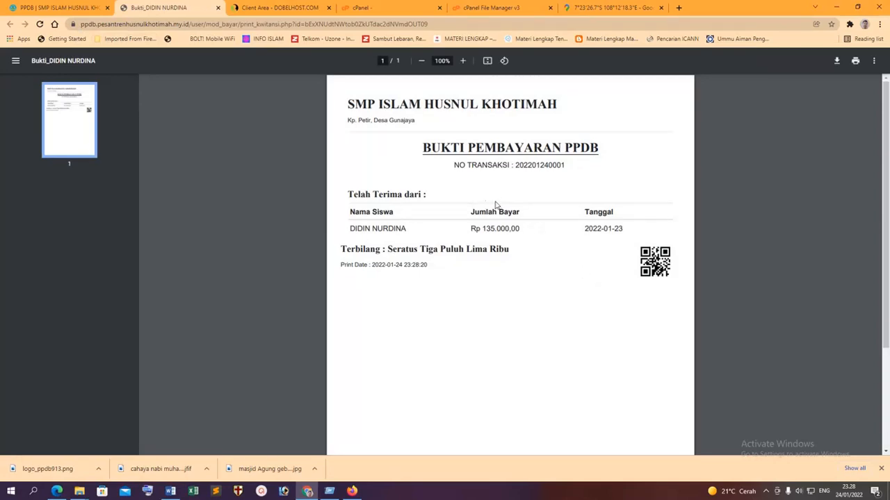
click(219, 9)
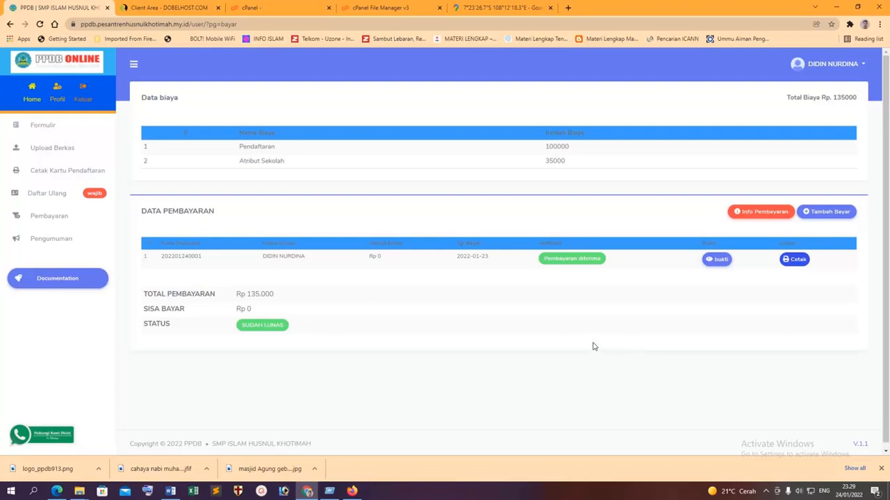
click(33, 94)
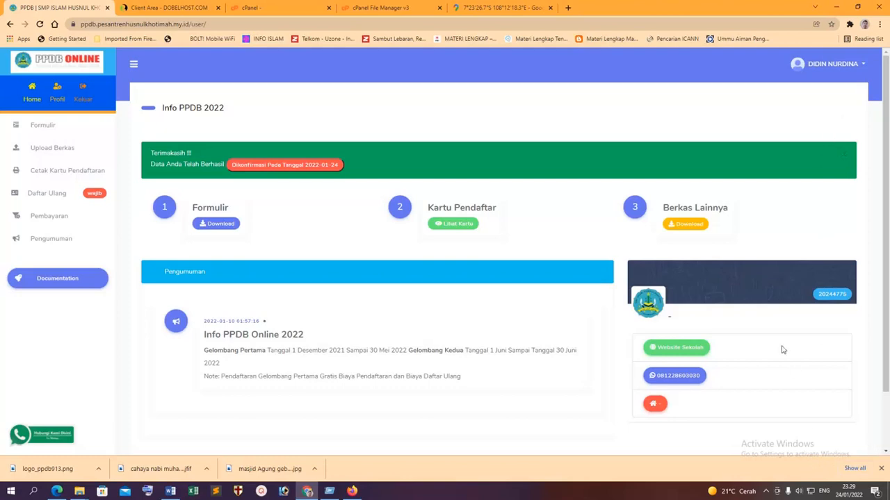
Stop the screen recording with the Info PPDB 2022 dashboard on screen.
click(766, 491)
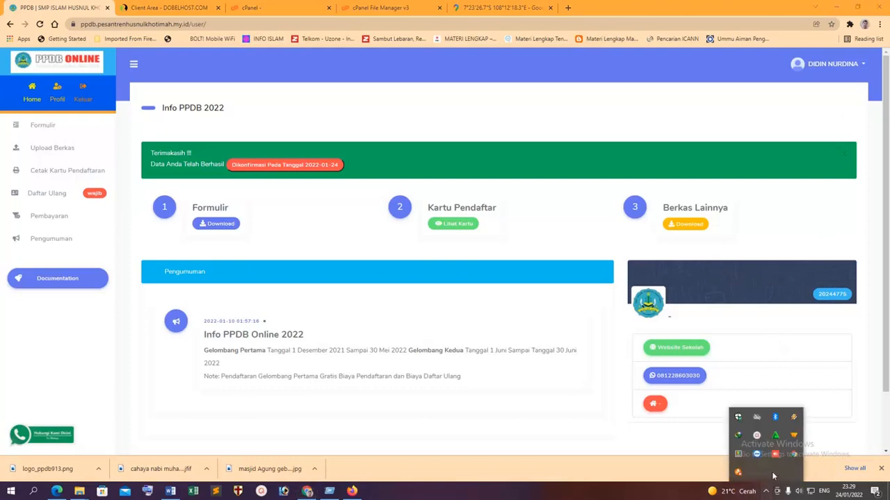
click(757, 435)
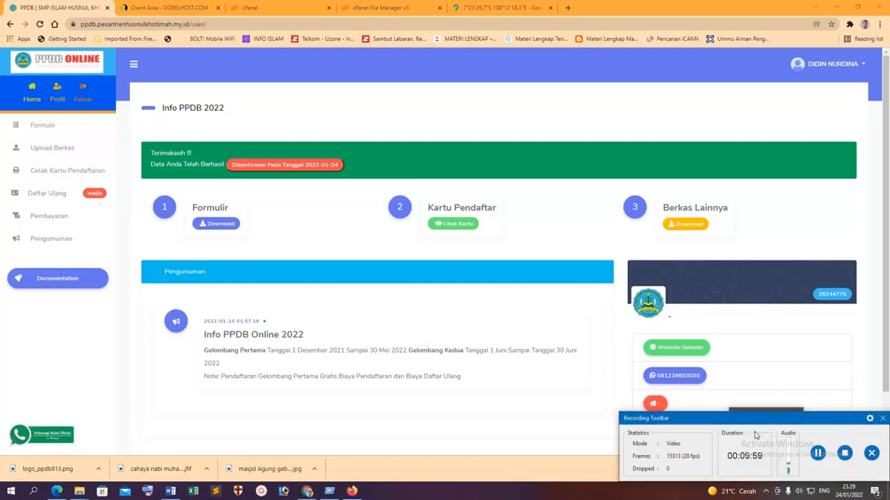
click(819, 454)
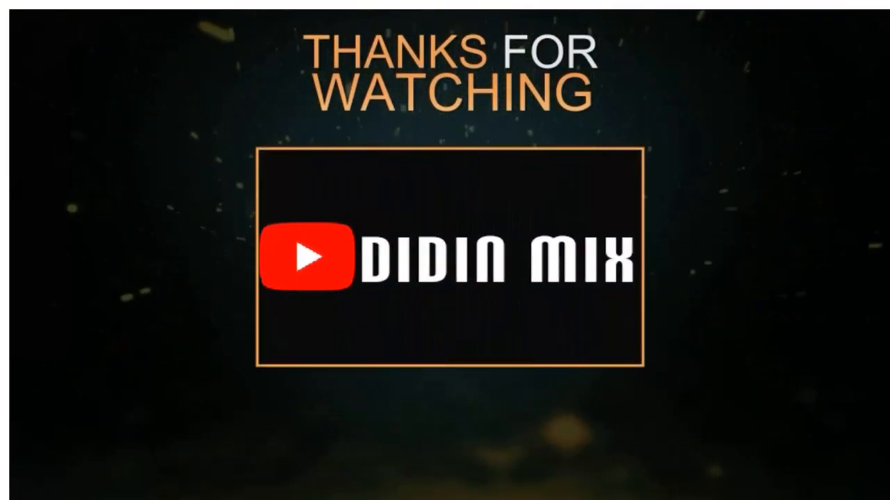